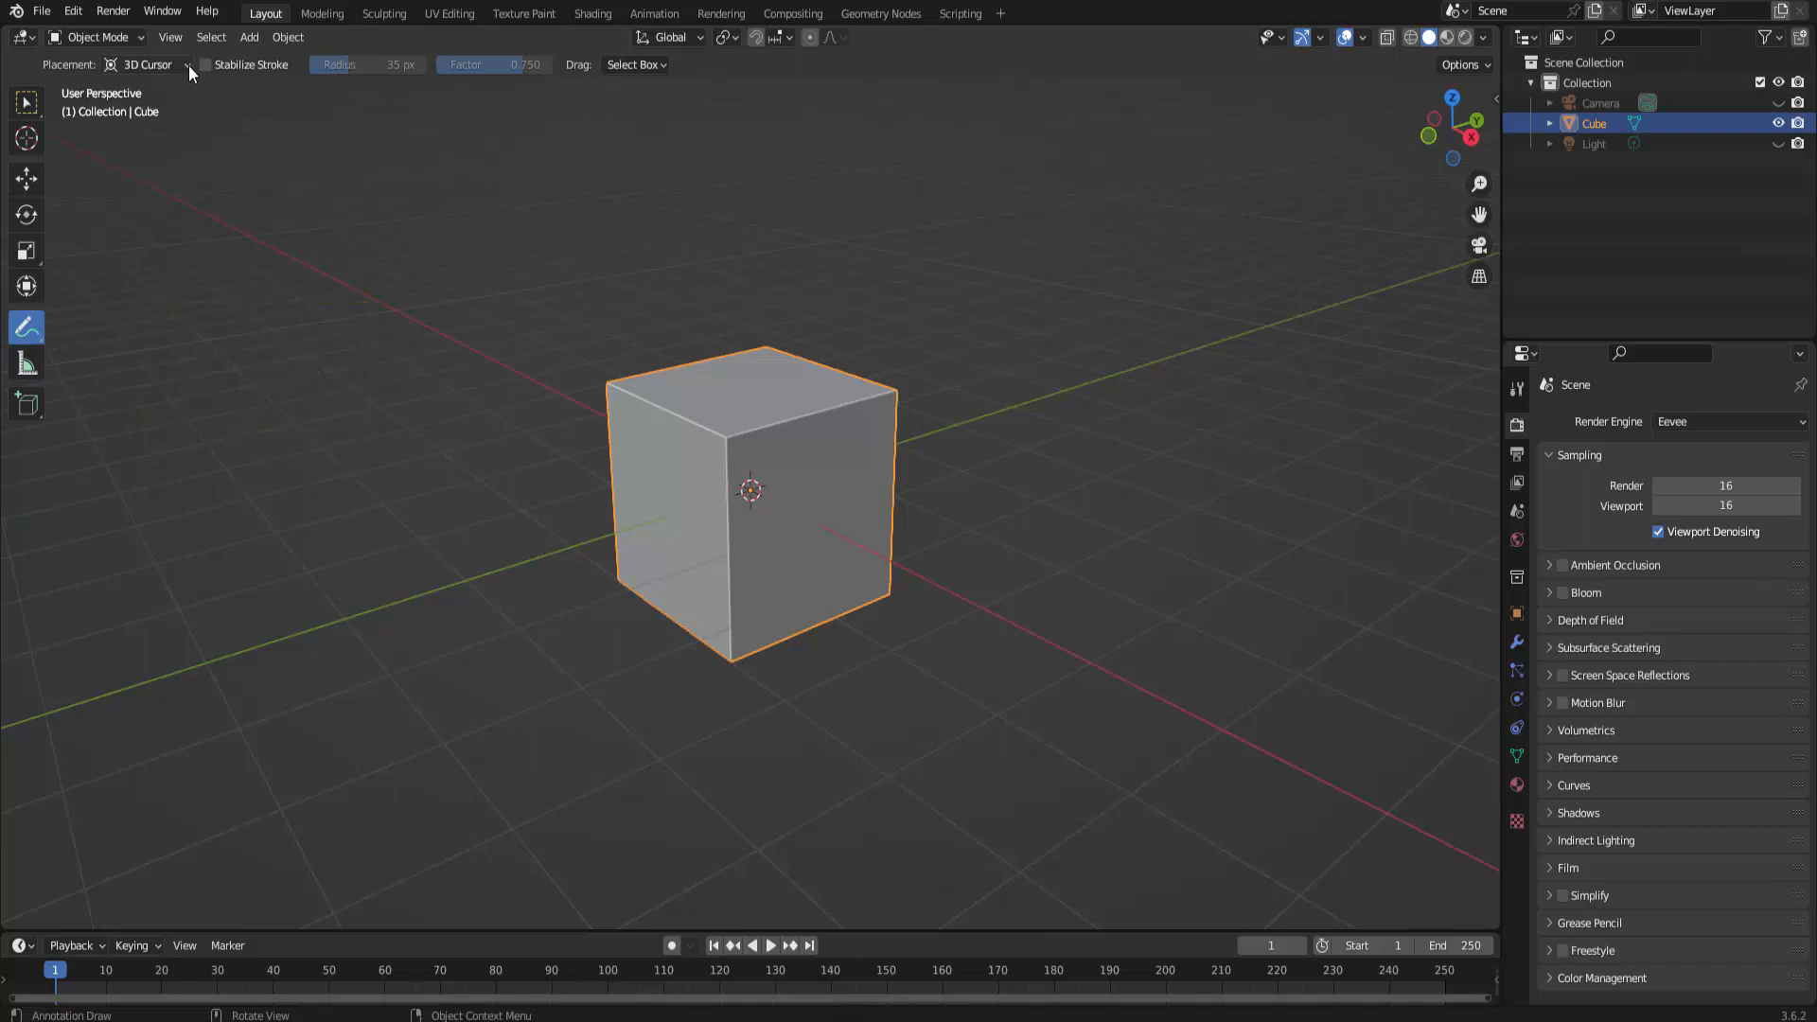
Set the annotation placement to Surface and draw a spiral around the cube's upper front corner, then return to Select Box
{"action": "left_click", "coordinate": [189, 64]}
{"action": "left_click", "coordinate": [168, 135]}
{"action": "mouse_move", "coordinate": [722, 412]}
{"action": "left_mouse_down"}
{"action": "mouse_move", "coordinate": [758, 446]}
{"action": "mouse_move", "coordinate": [730, 406]}
{"action": "mouse_move", "coordinate": [719, 441]}
{"action": "mouse_move", "coordinate": [750, 453]}
{"action": "mouse_move", "coordinate": [735, 443]}
{"action": "left_mouse_up"}
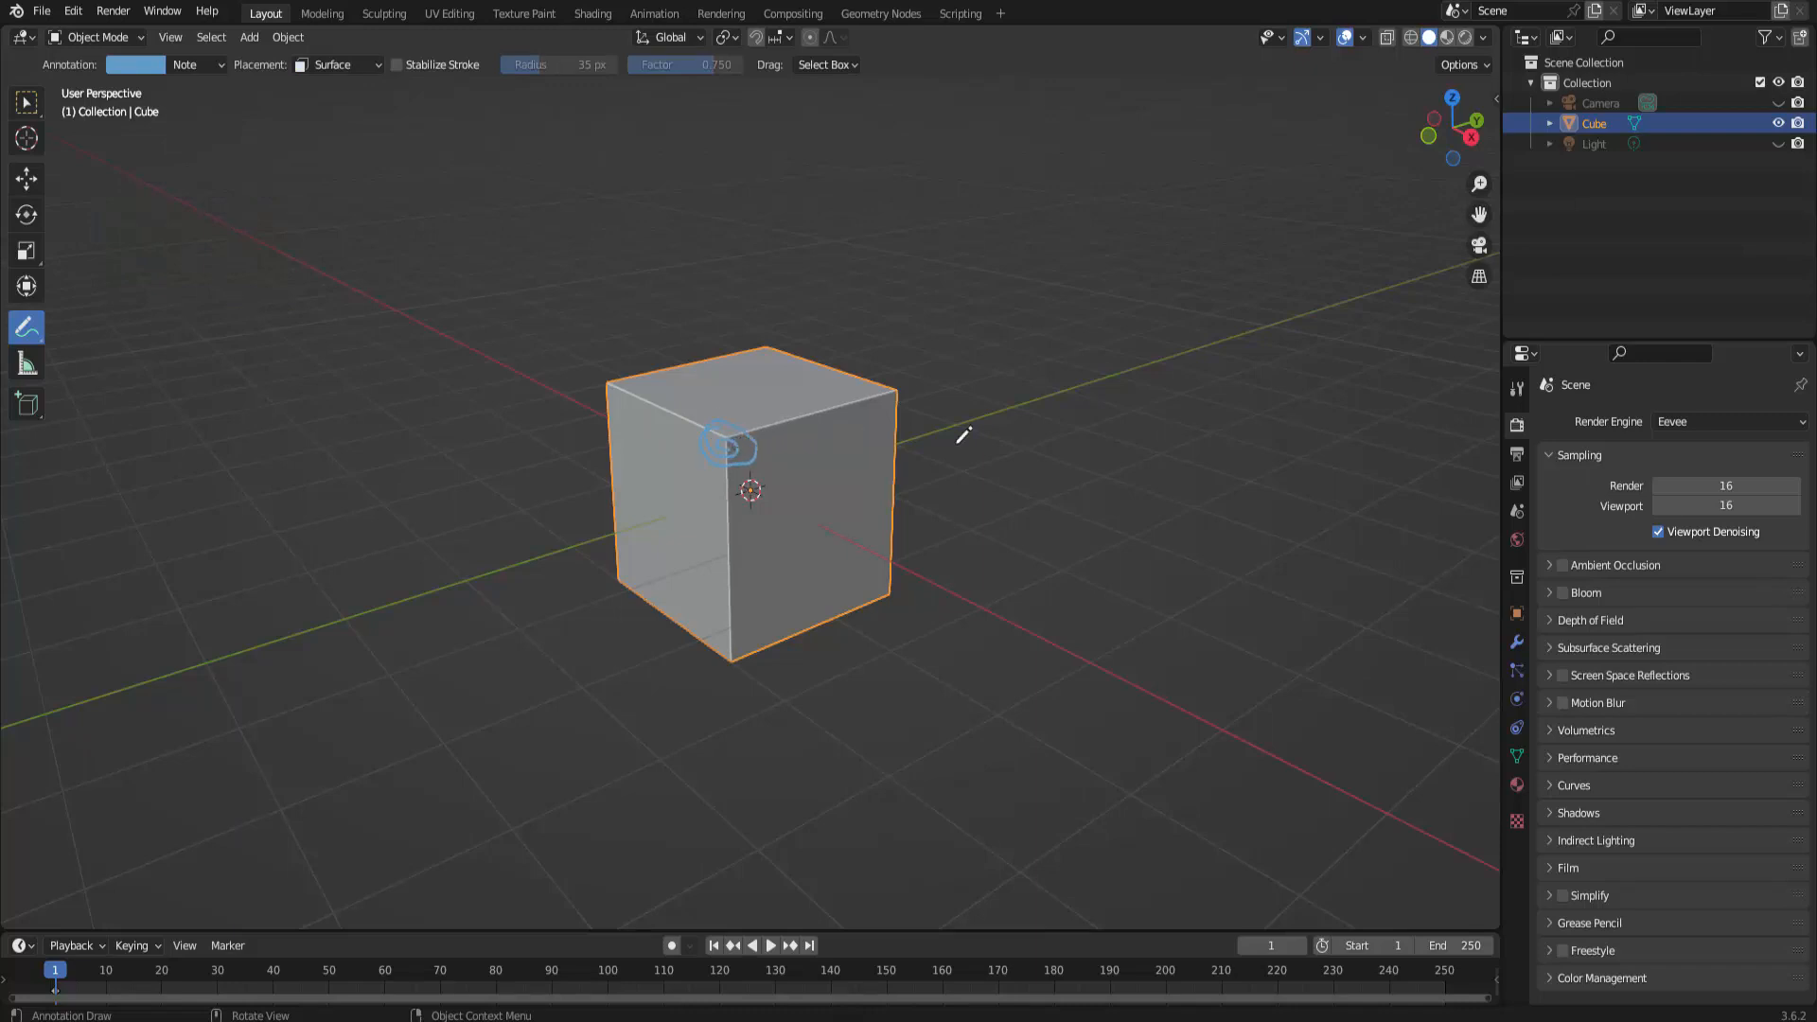
{"action": "mouse_move", "coordinate": [1053, 431]}
{"action": "middle_mouse_down"}
{"action": "mouse_move", "coordinate": [957, 389]}
{"action": "mouse_move", "coordinate": [963, 532]}
{"action": "mouse_move", "coordinate": [1042, 426]}
{"action": "mouse_move", "coordinate": [1160, 467]}
{"action": "mouse_move", "coordinate": [1095, 451]}
{"action": "mouse_move", "coordinate": [1189, 418]}
{"action": "mouse_move", "coordinate": [1197, 435]}
{"action": "middle_mouse_up"}
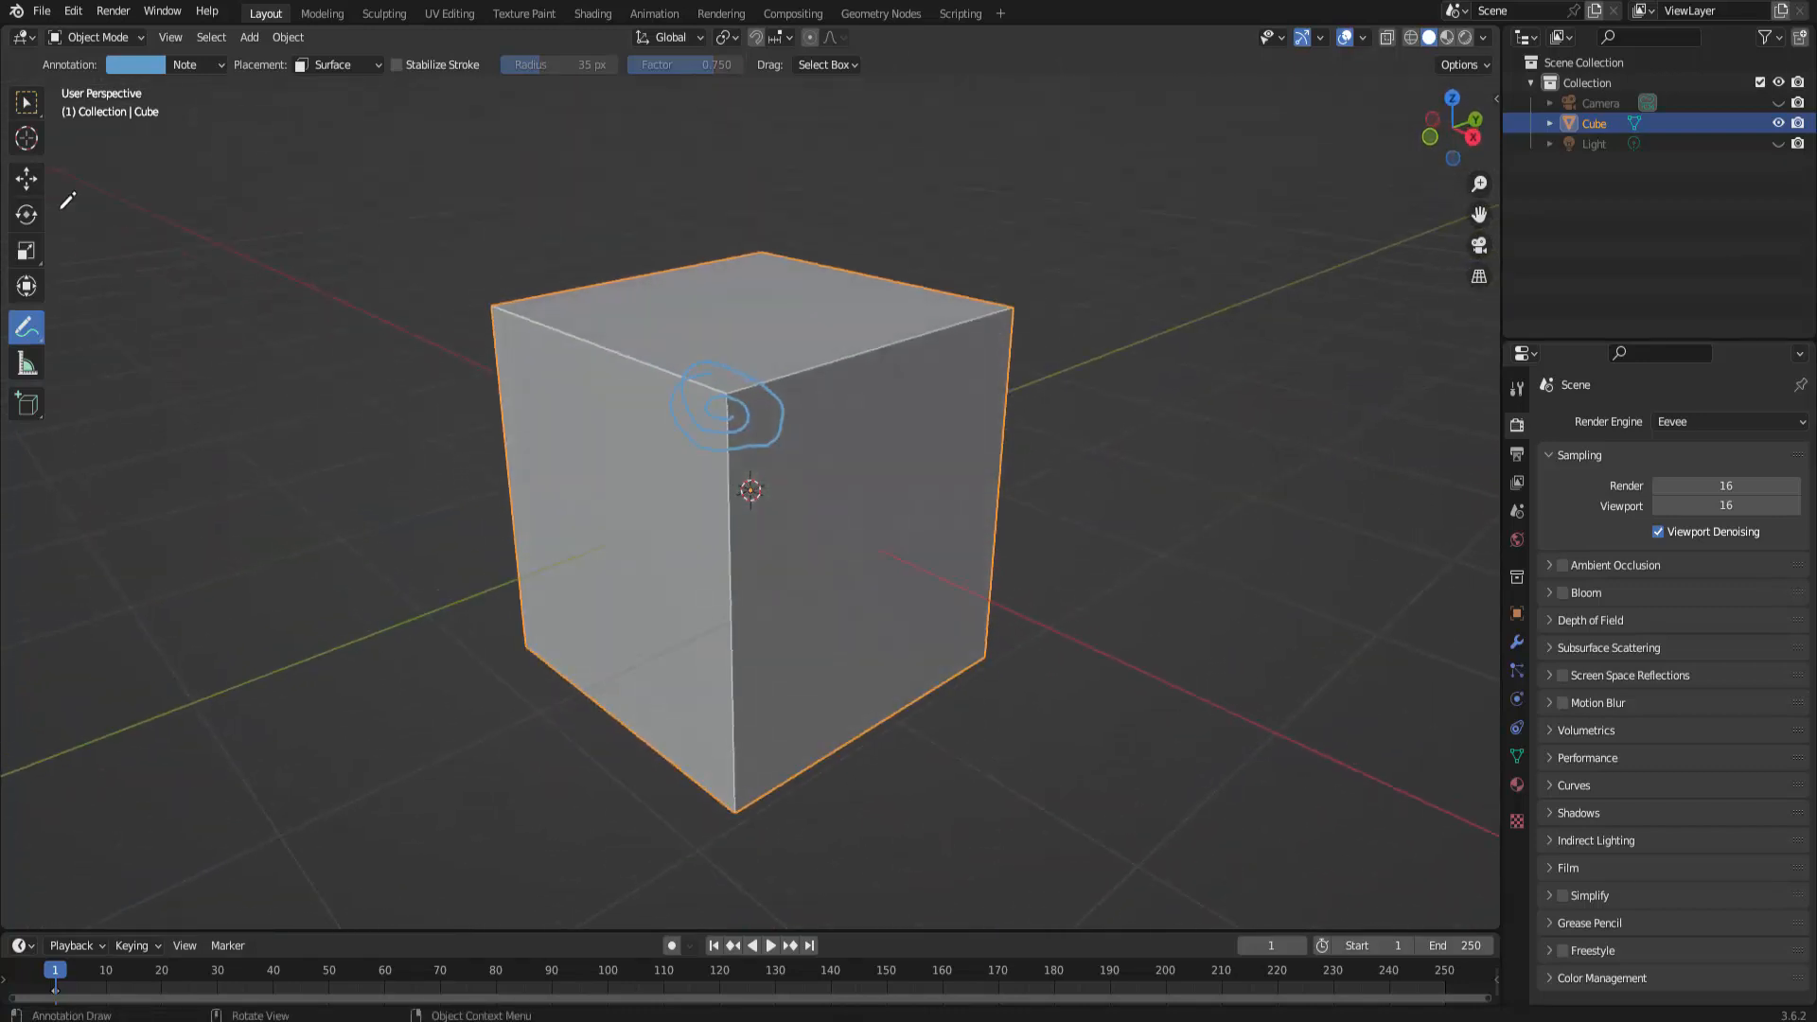
{"action": "left_click", "coordinate": [27, 106]}
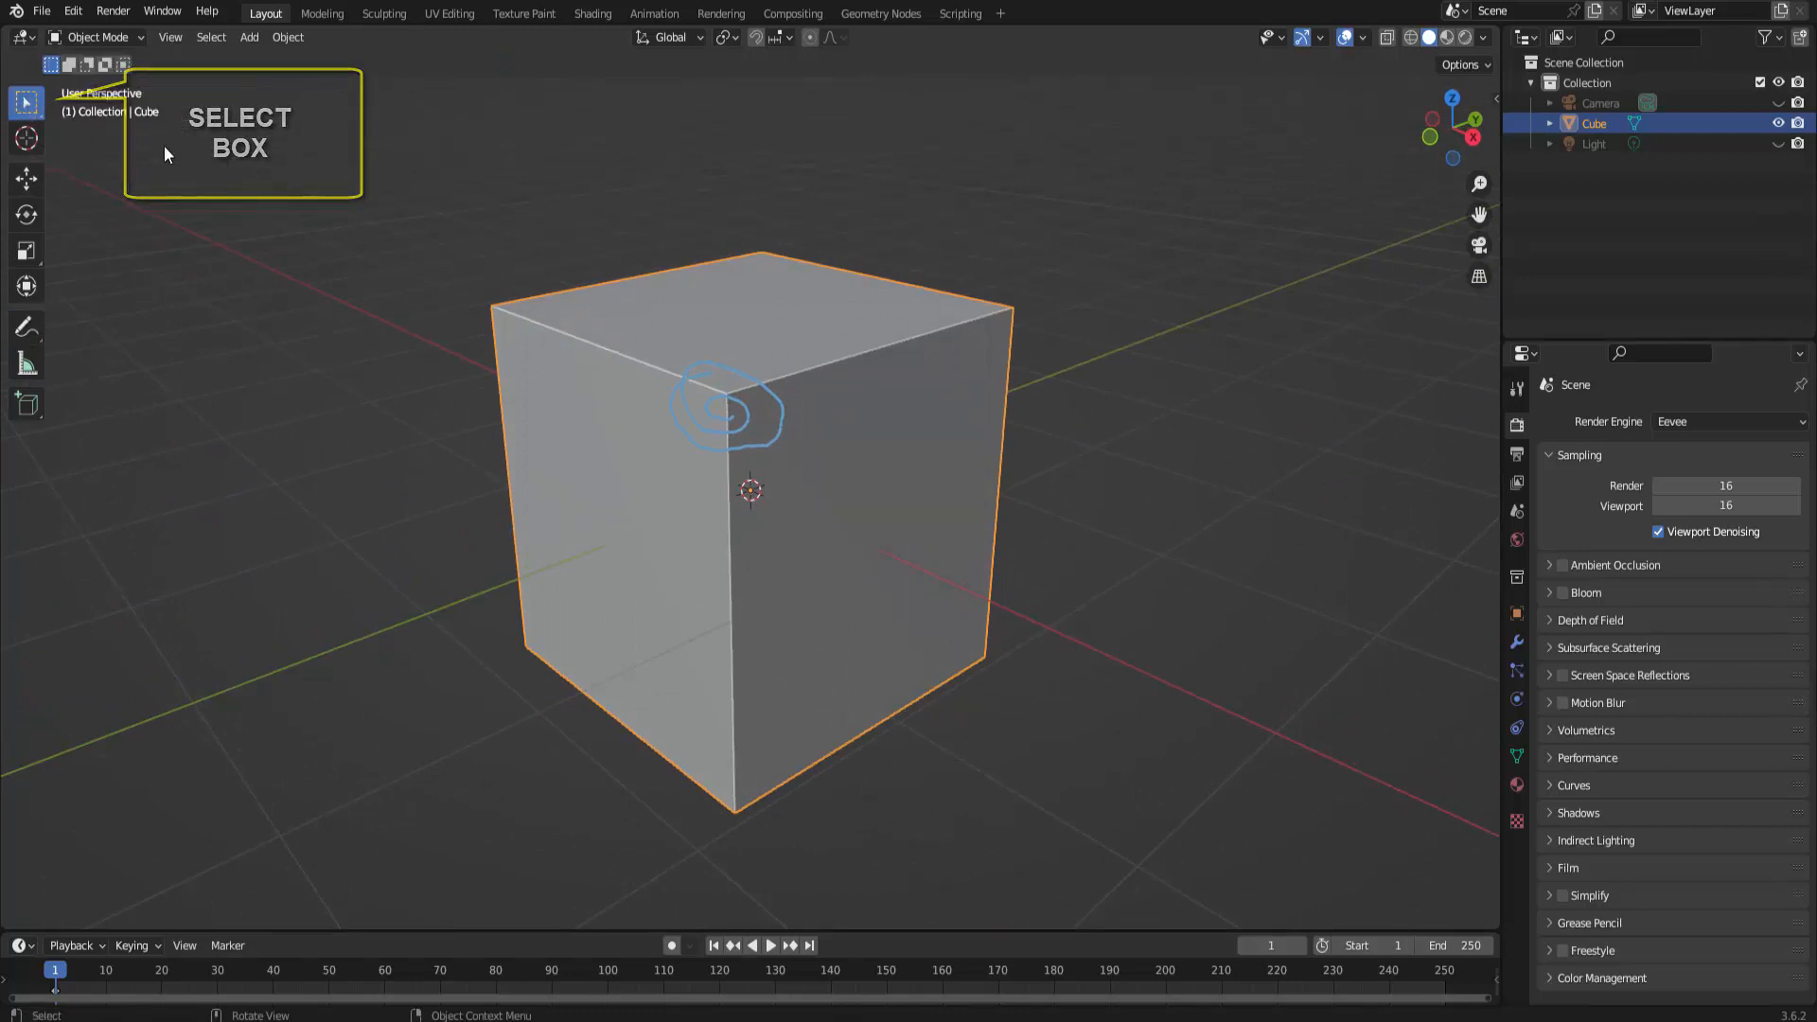
{"action": "scroll", "coordinate": [270, 166], "scroll_direction": "down", "scroll_amount": 2}
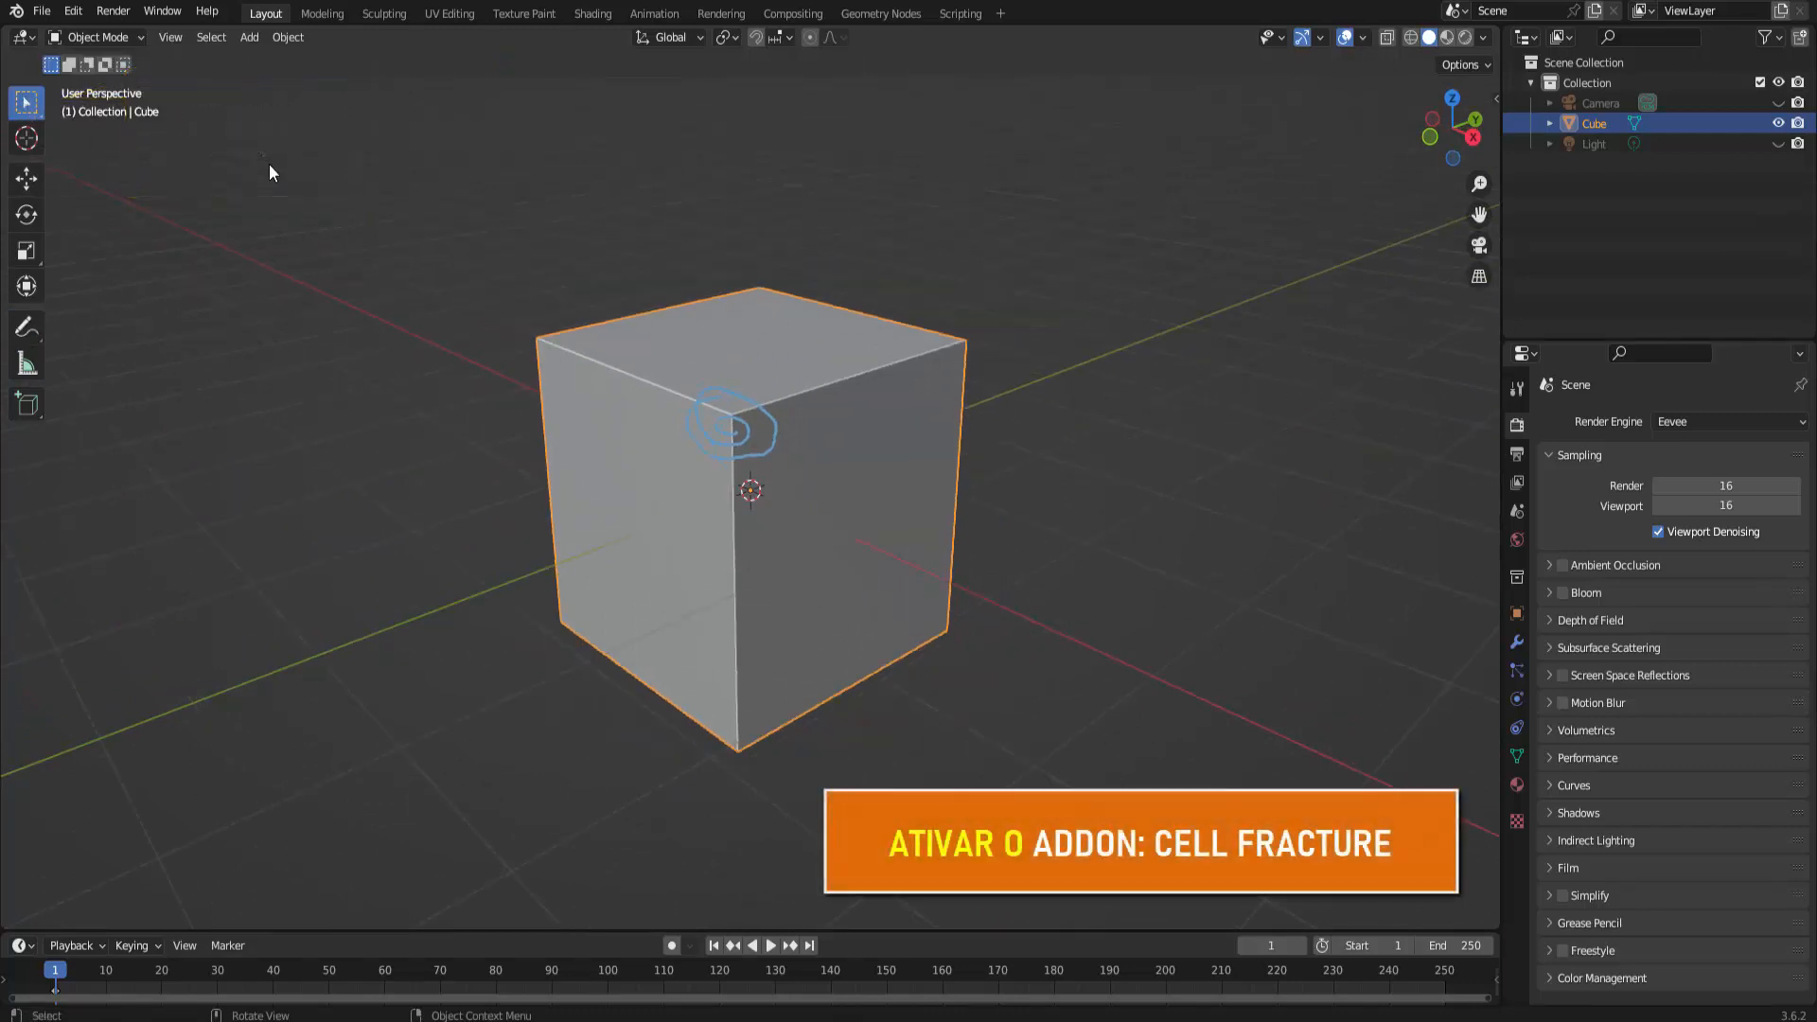
Search the add-ons in the preferences for CELL and examine the details of the Cell Fracture add-on
{"action": "left_click", "coordinate": [73, 10]}
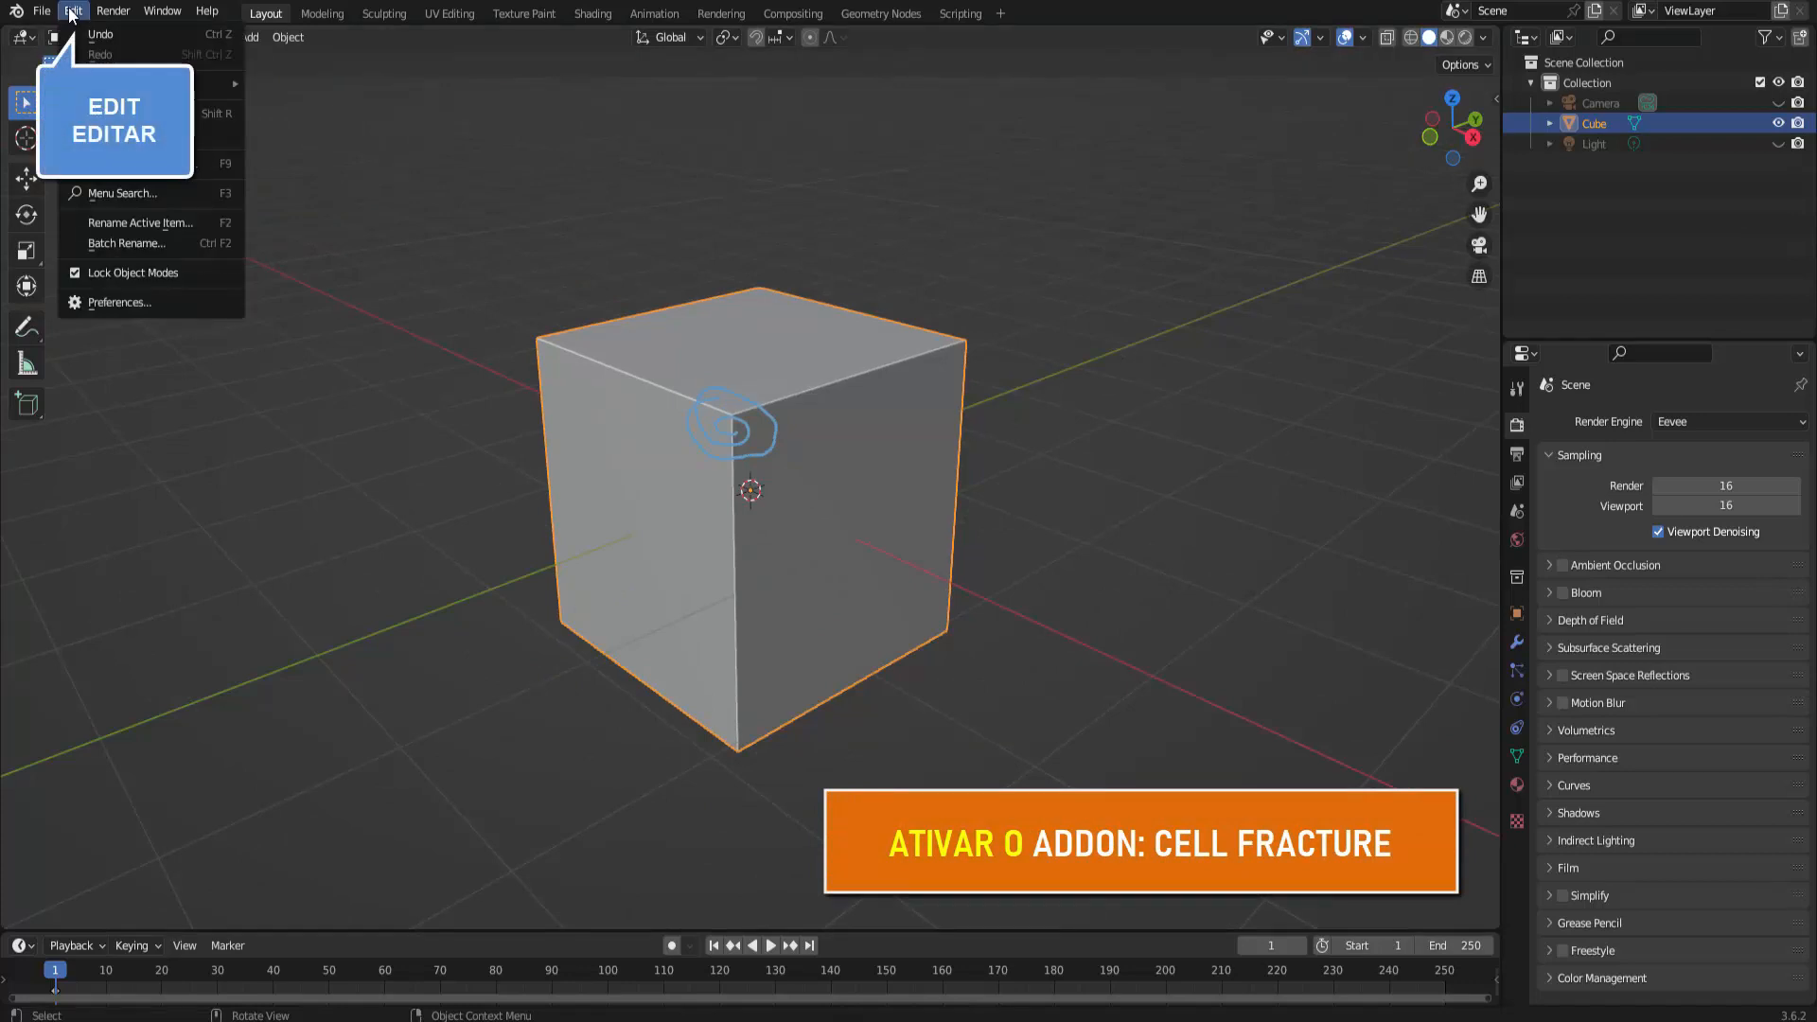
{"action": "left_click", "coordinate": [165, 303]}
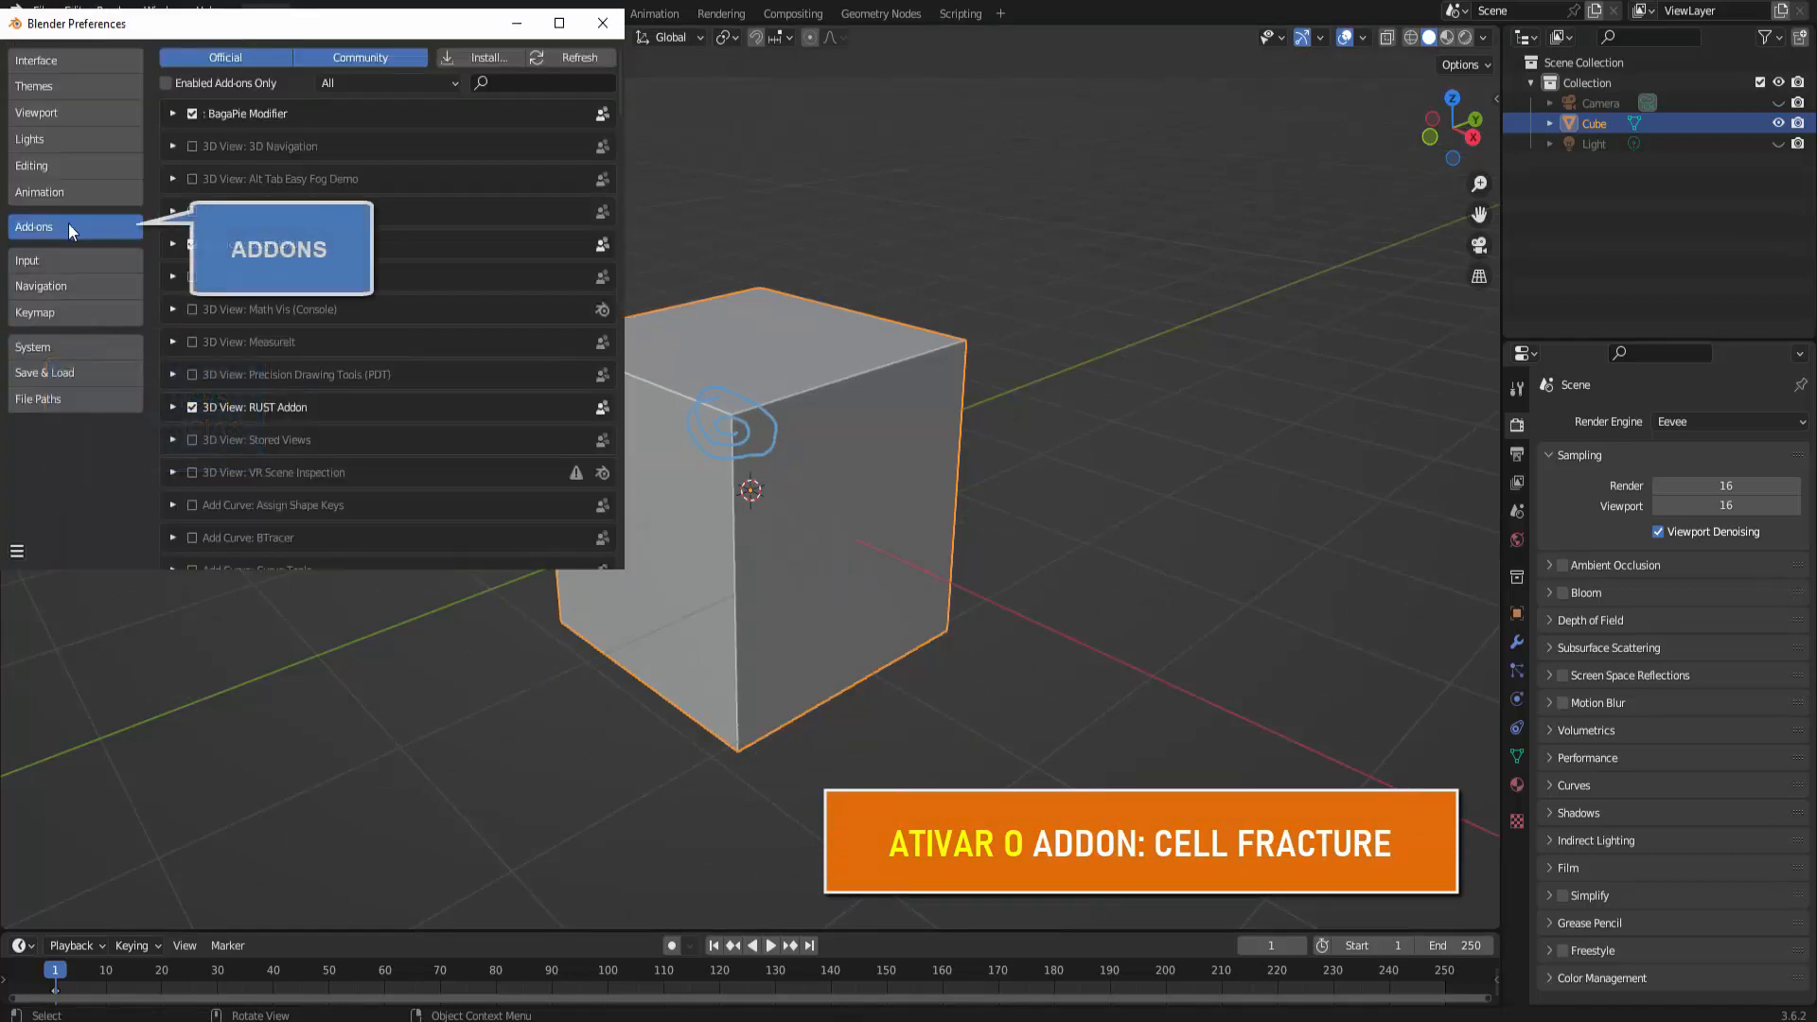
{"action": "left_click", "coordinate": [497, 81]}
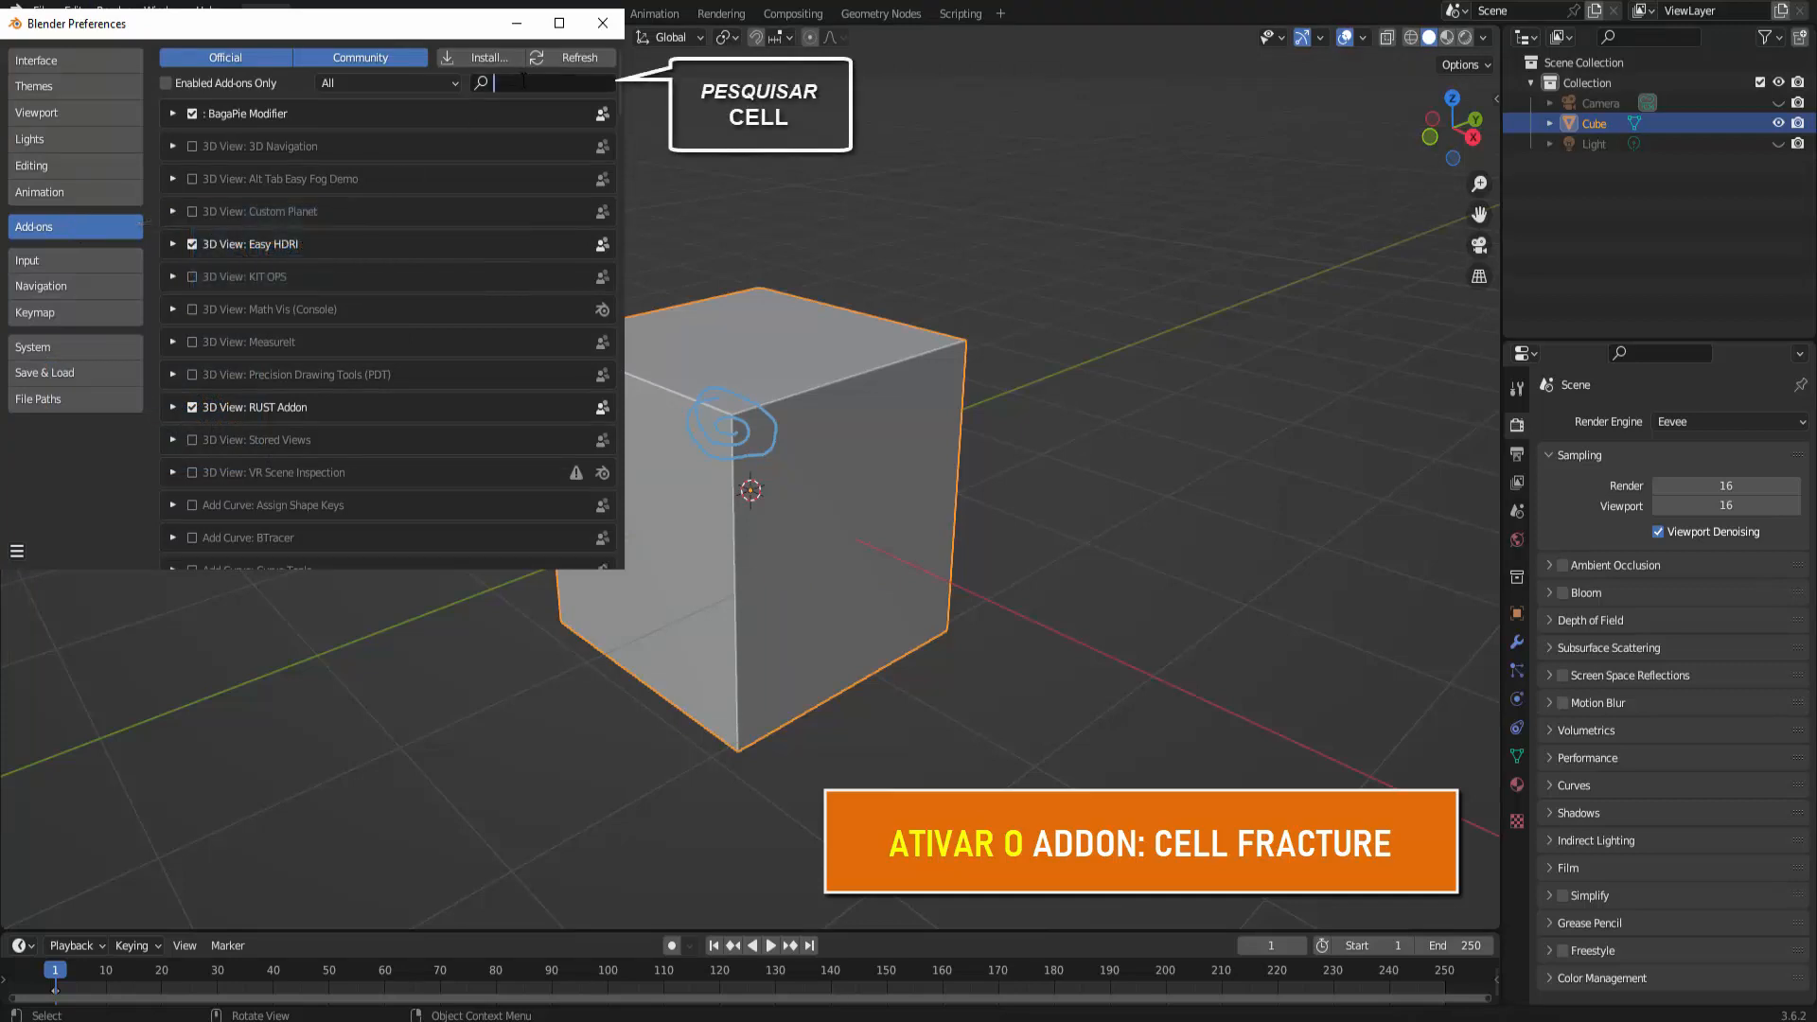
{"action": "type", "text": "CELL"}
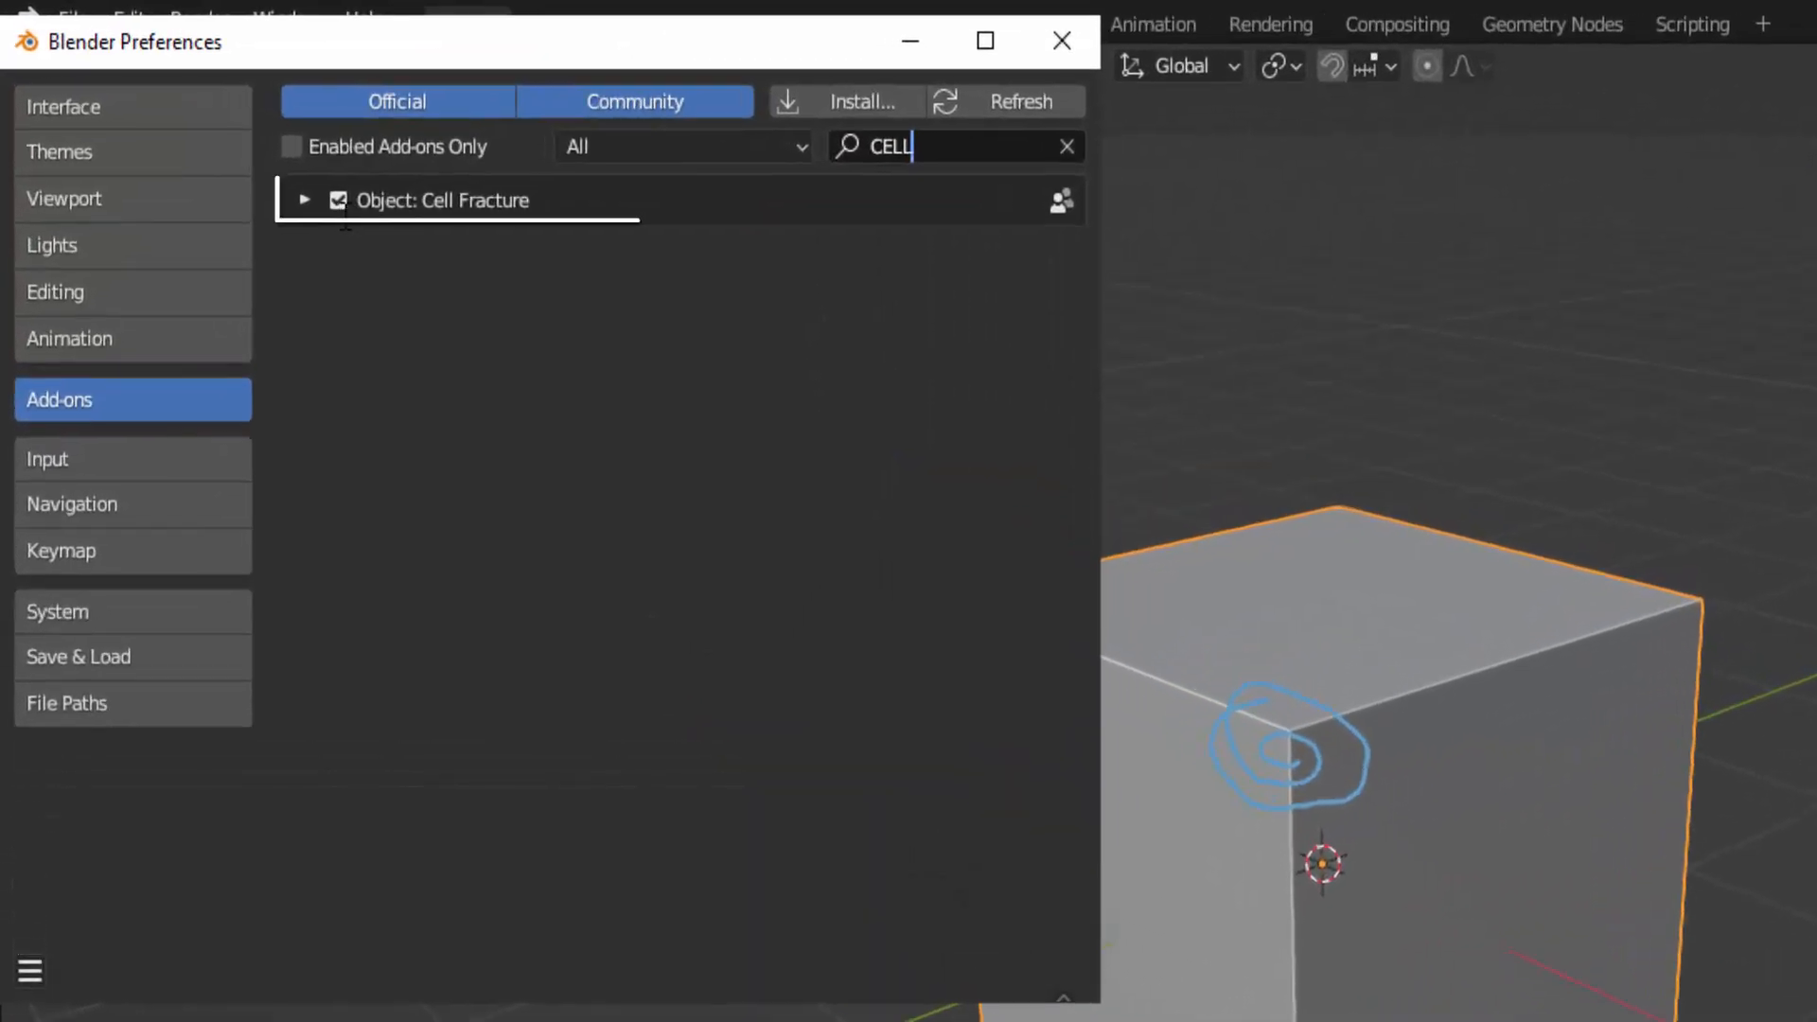
{"action": "left_click", "coordinate": [305, 199]}
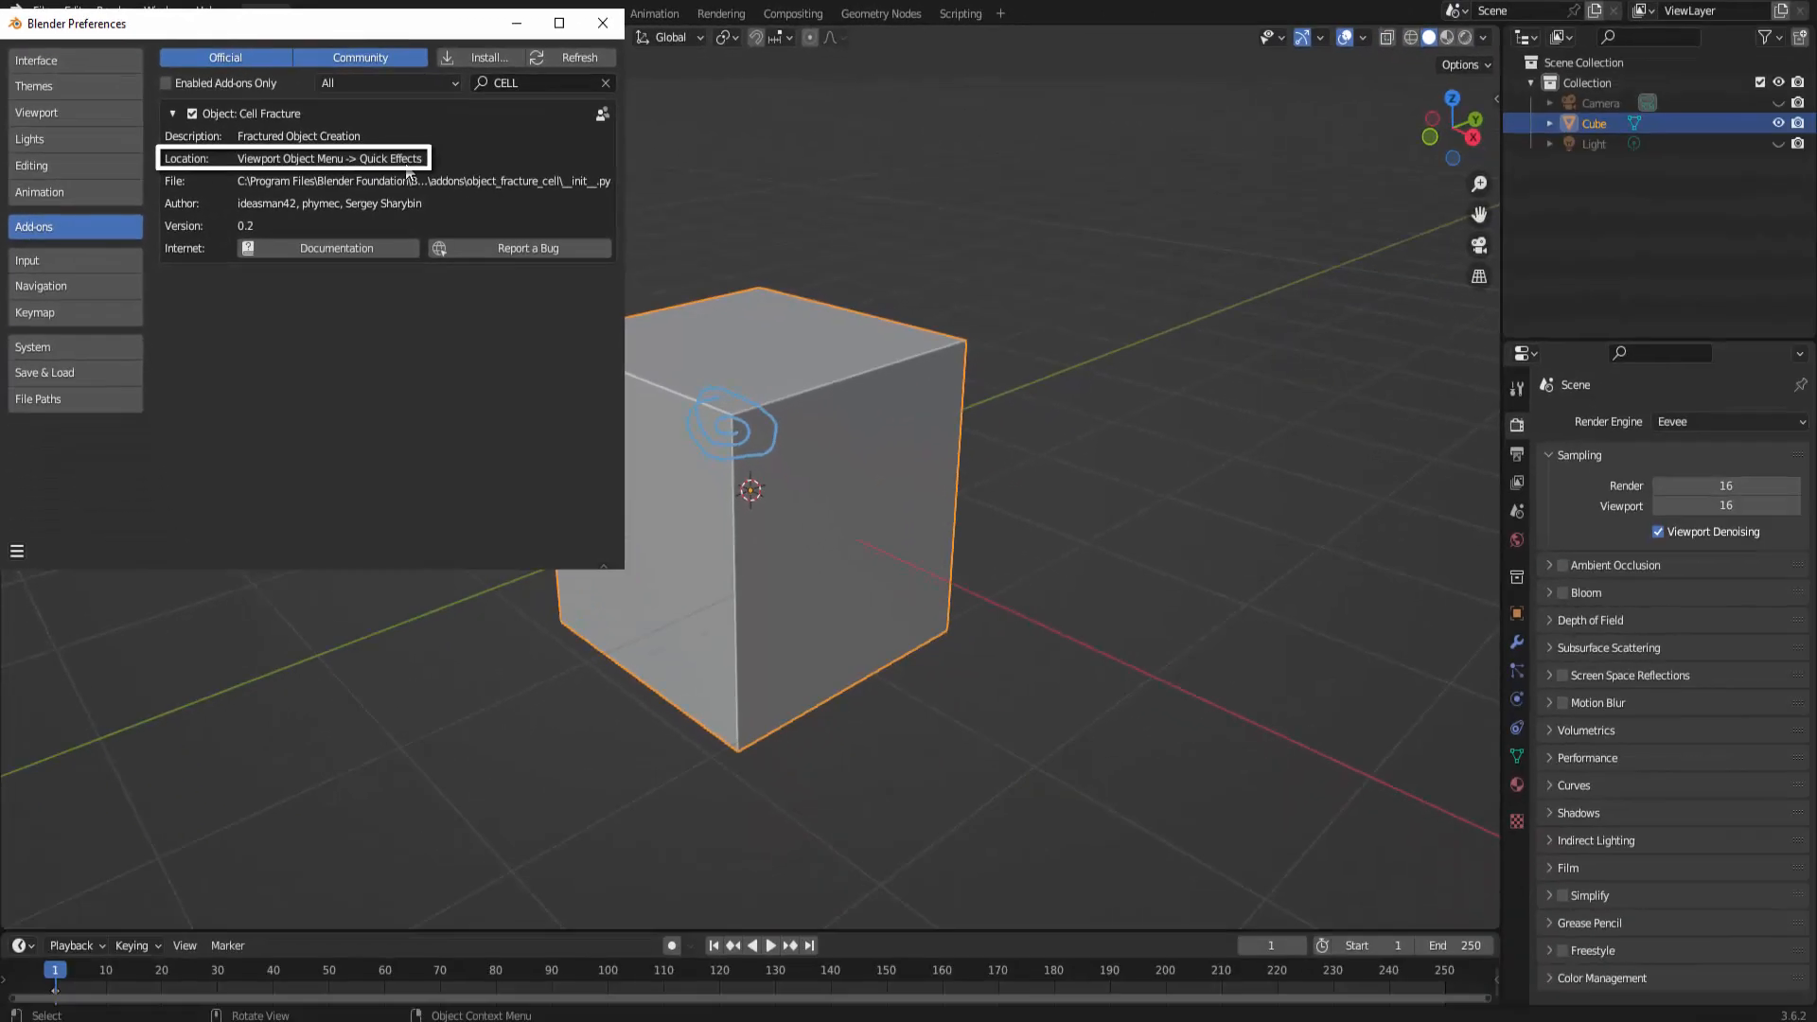
{"action": "left_click", "coordinate": [602, 23]}
Start Cell Fracture on the cube and choose Annotation Pencil as the point source
{"action": "left_click", "coordinate": [287, 38]}
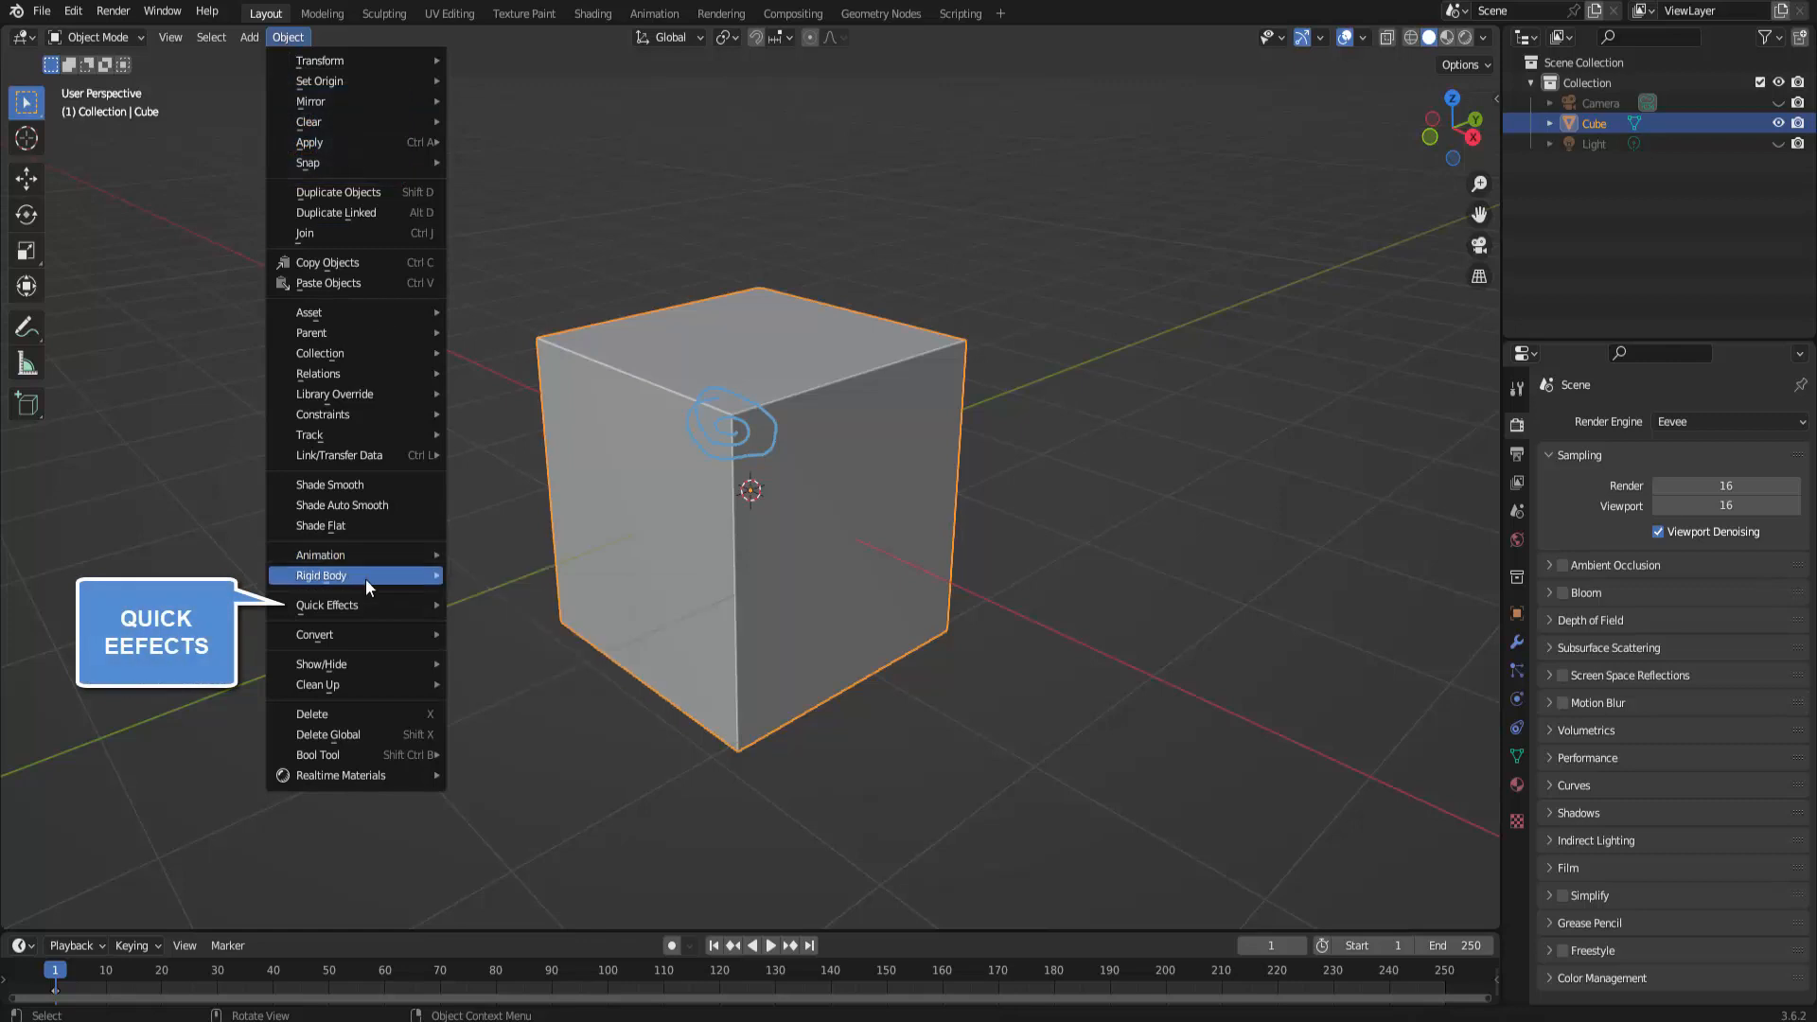
{"action": "mouse_move", "coordinate": [353, 605]}
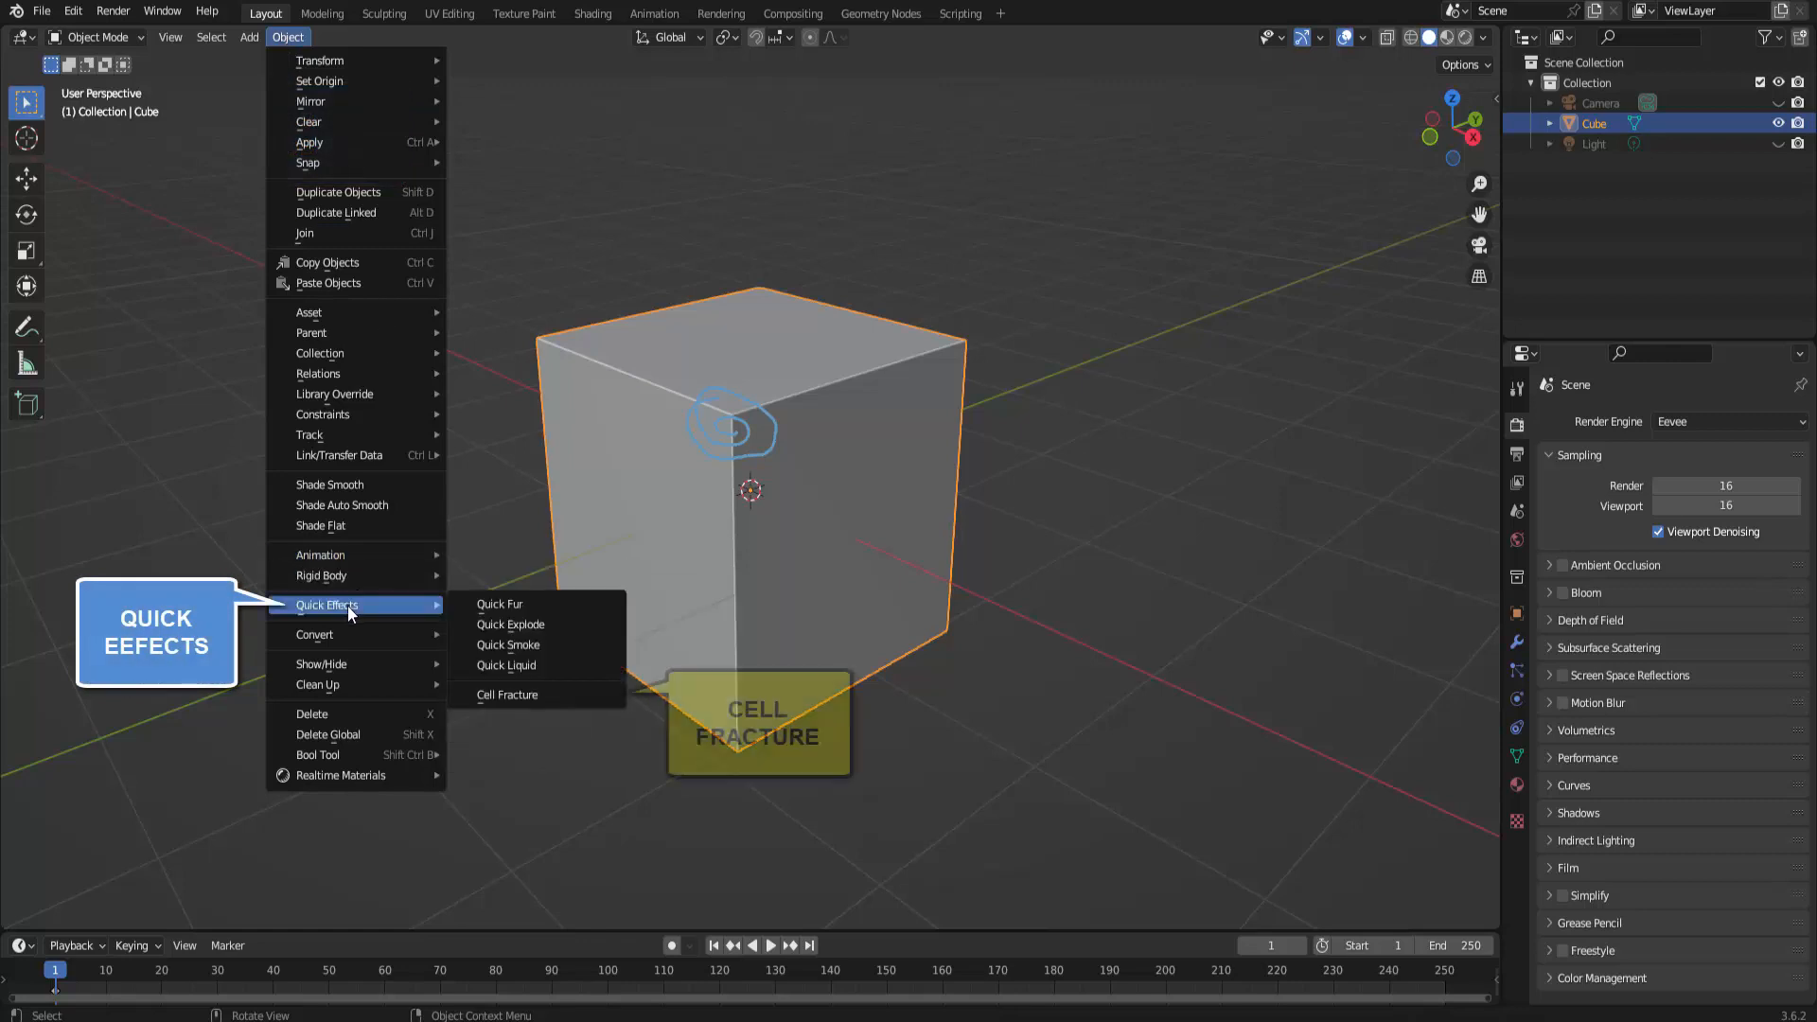
{"action": "left_click", "coordinate": [516, 697]}
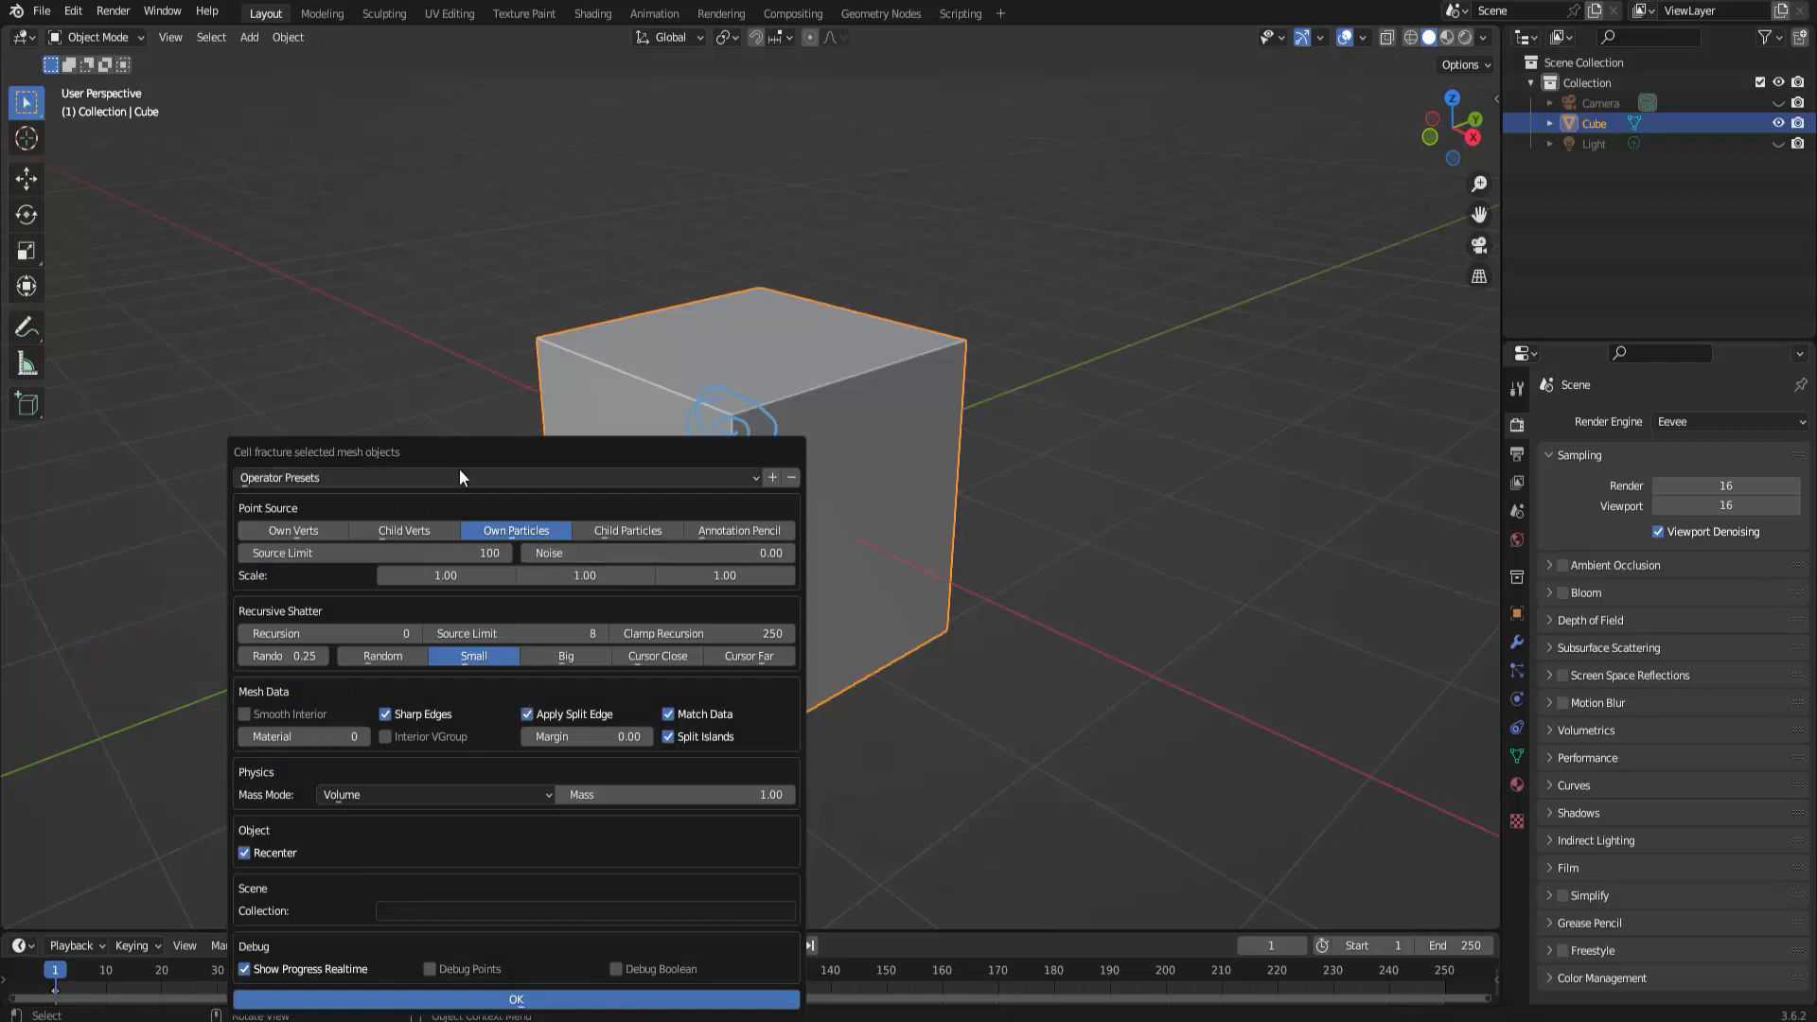
{"action": "left_click_drag", "start_coordinate": [458, 453], "coordinate": [1233, 233]}
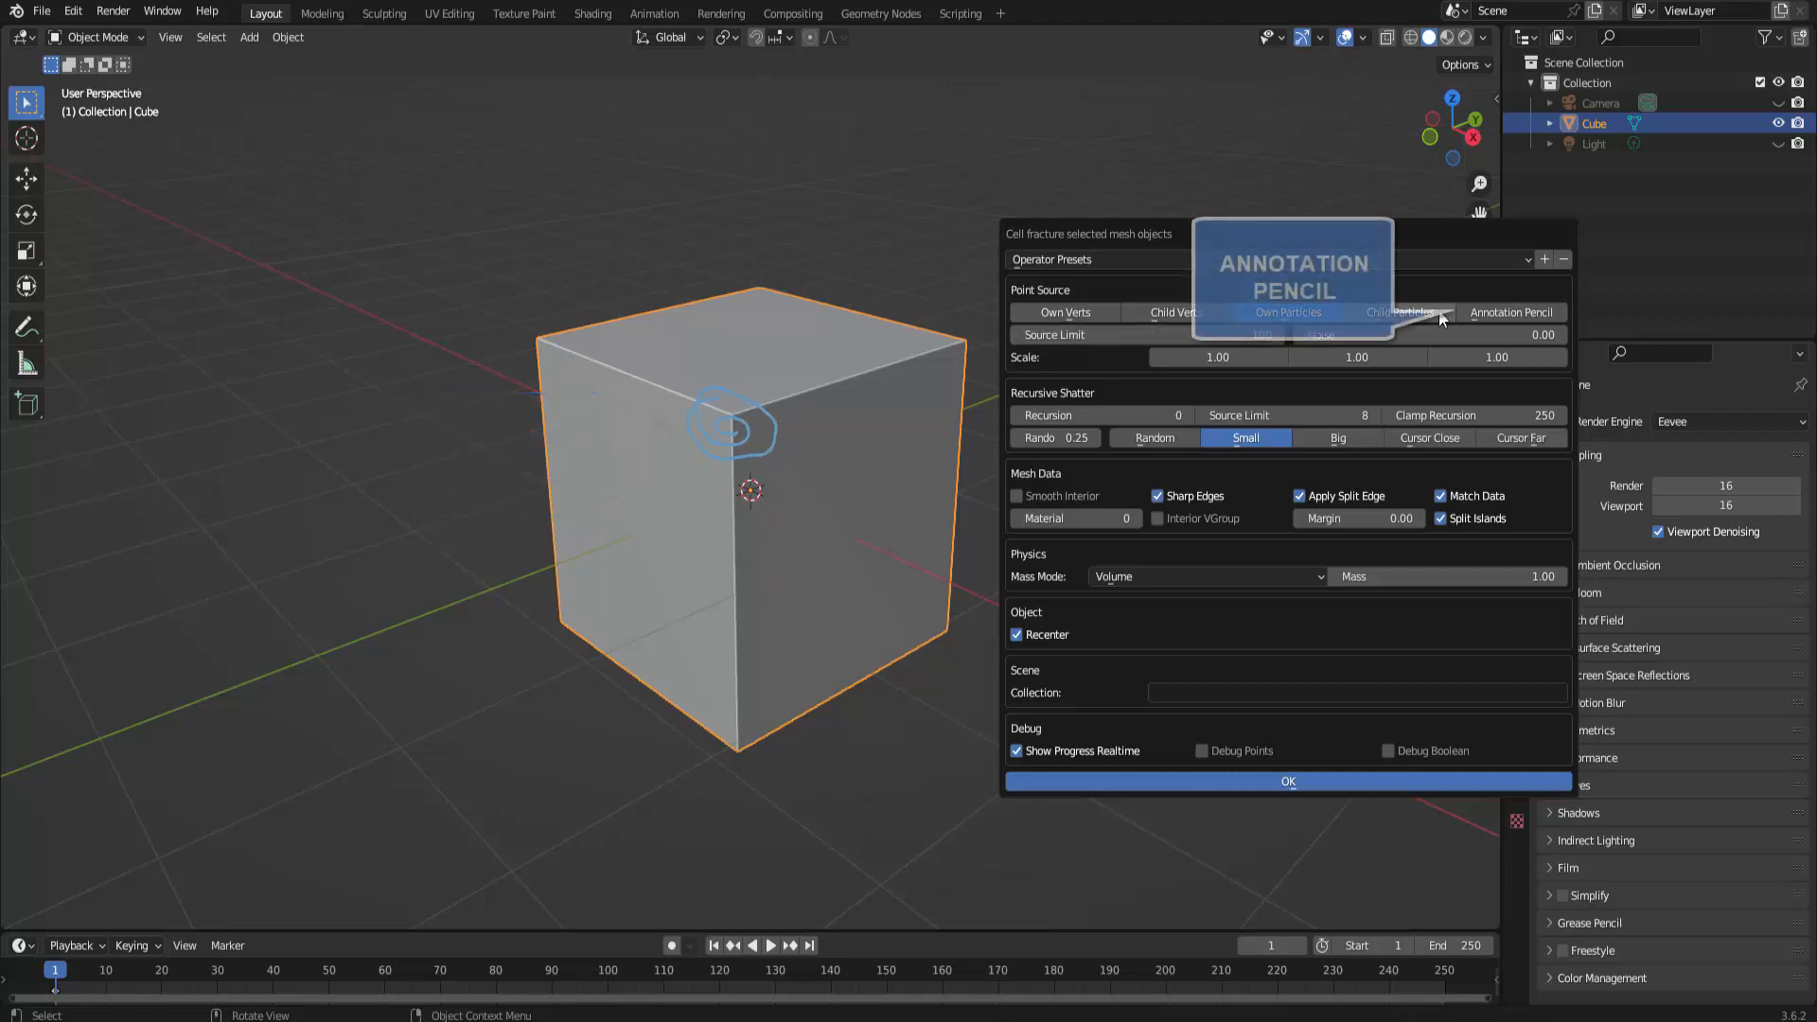
{"action": "left_click", "coordinate": [1490, 316]}
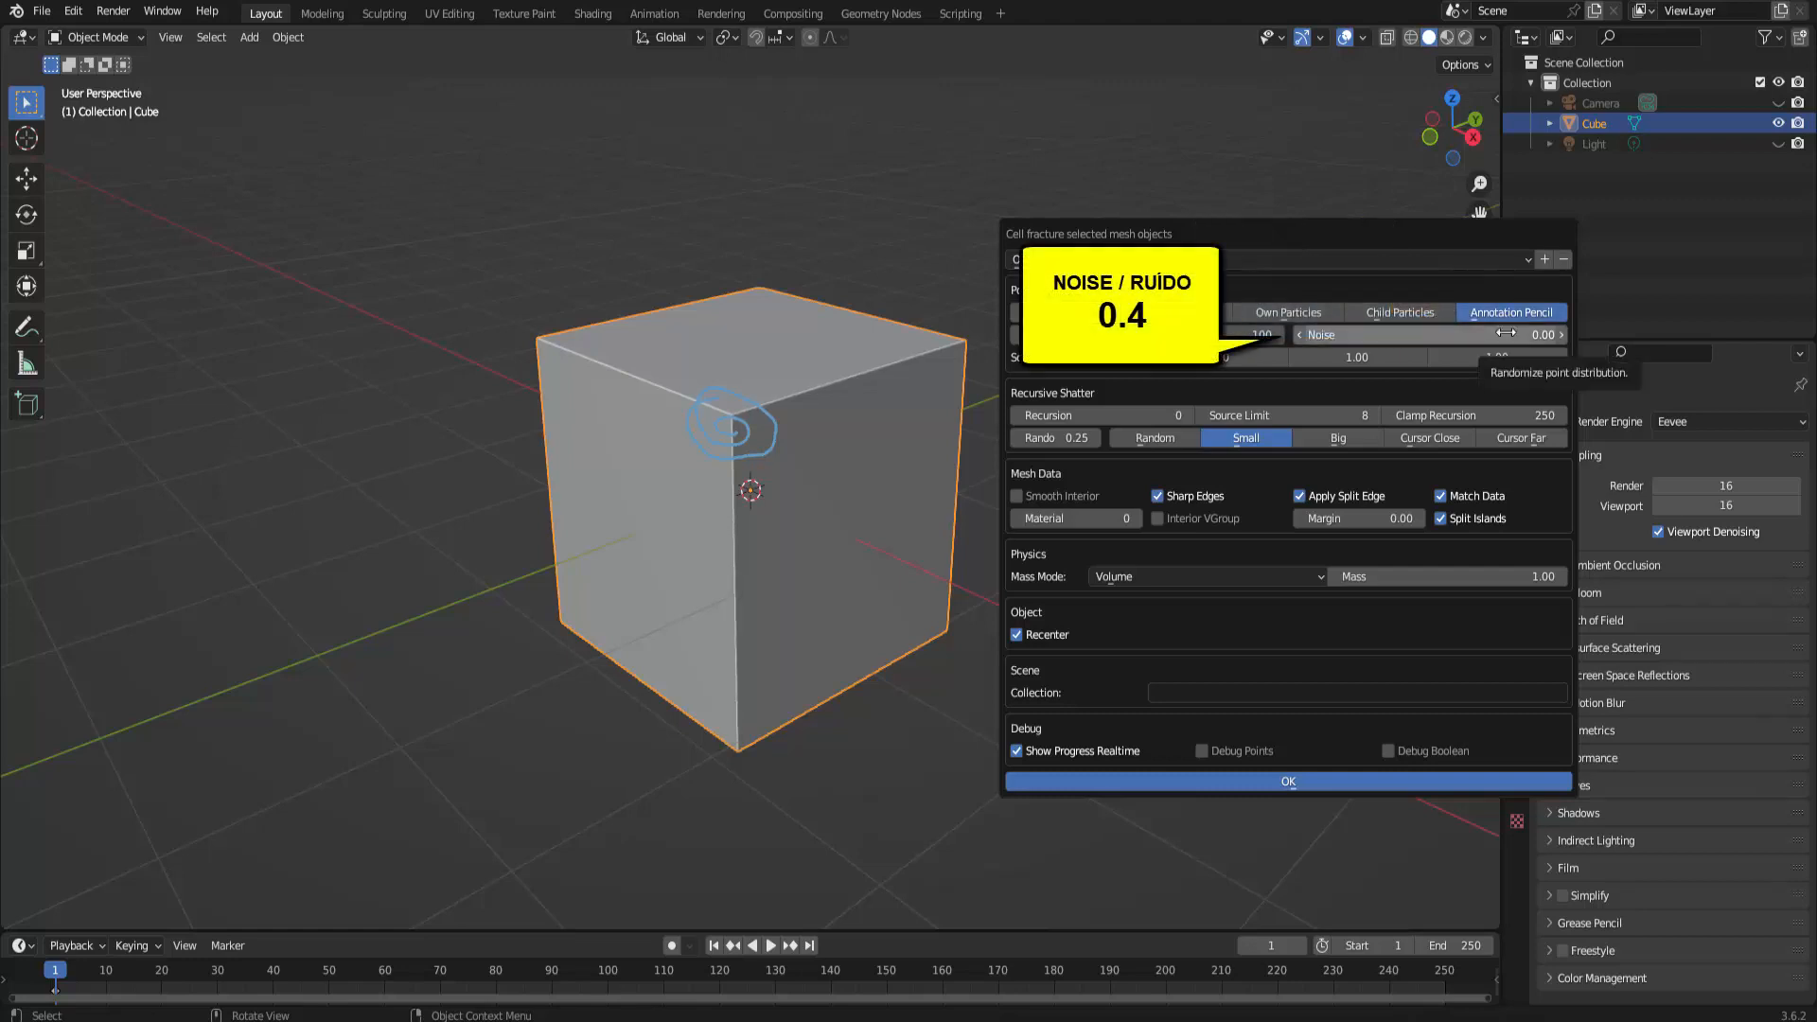
Set the fracture's point source noise to 0.4 and its source limit to 60
{"action": "left_click", "coordinate": [1505, 332]}
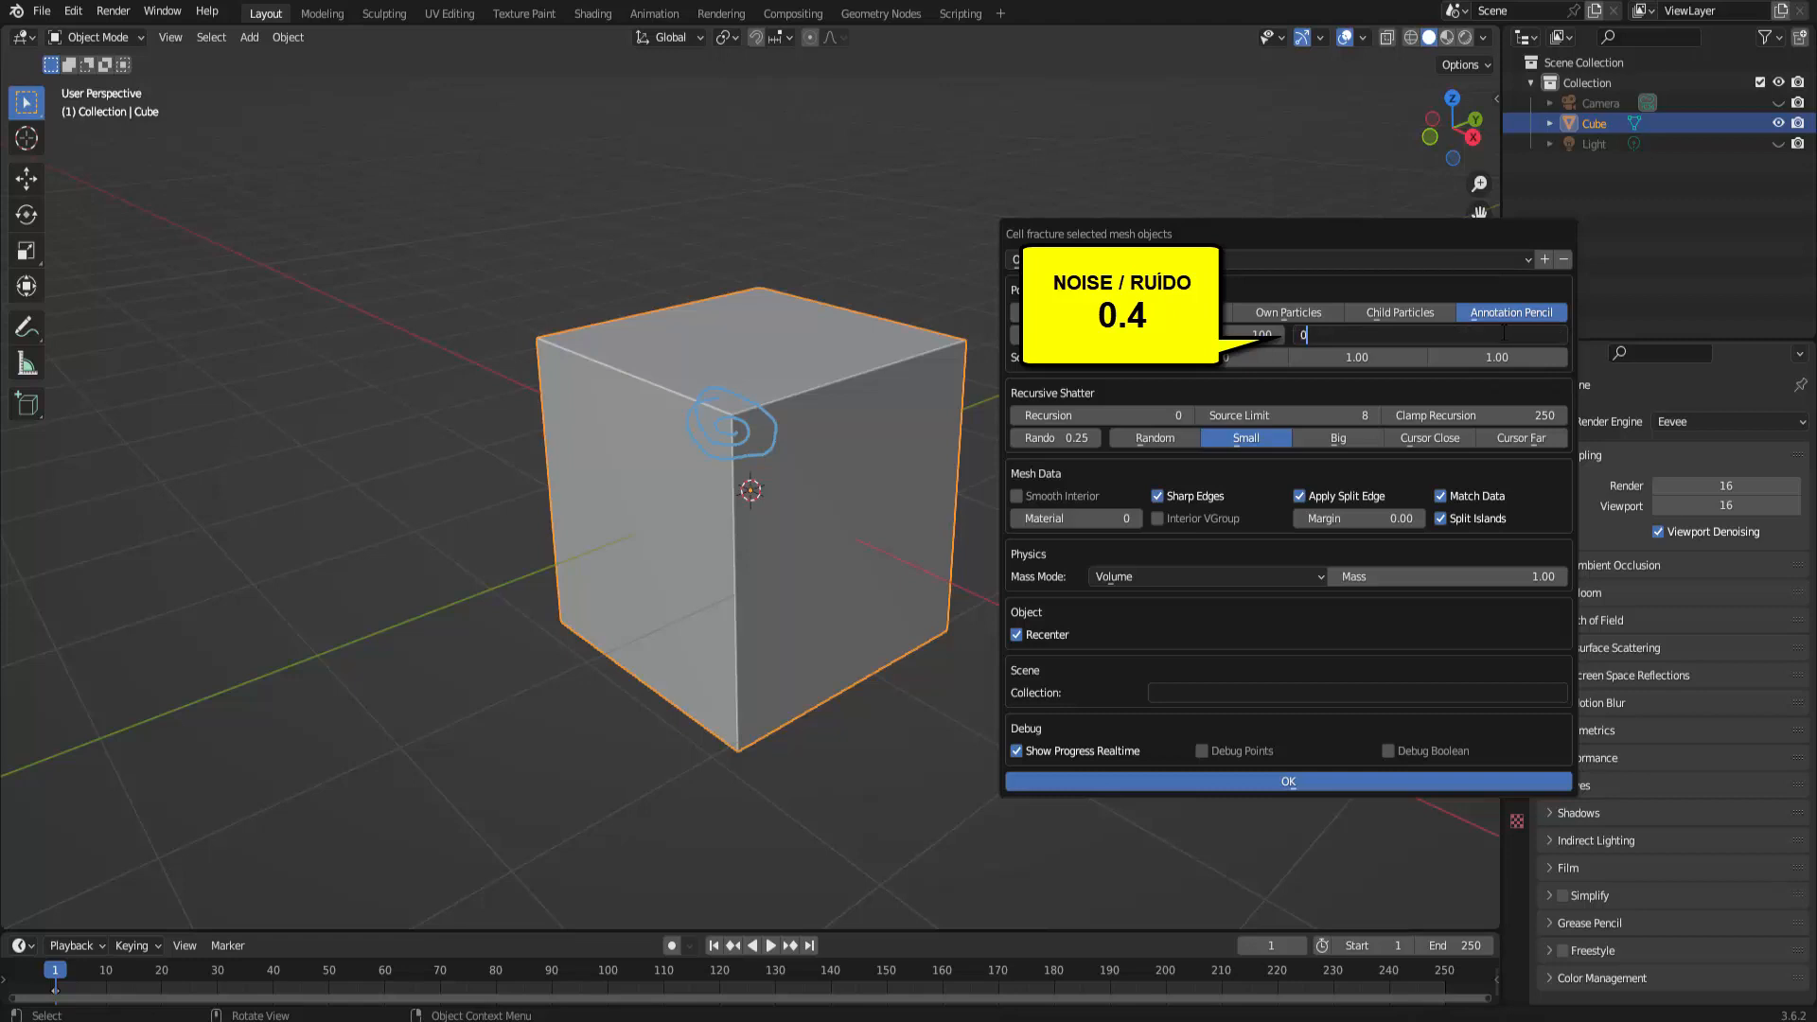
{"action": "type", "text": "0.4"}
{"action": "key", "text": "Return"}
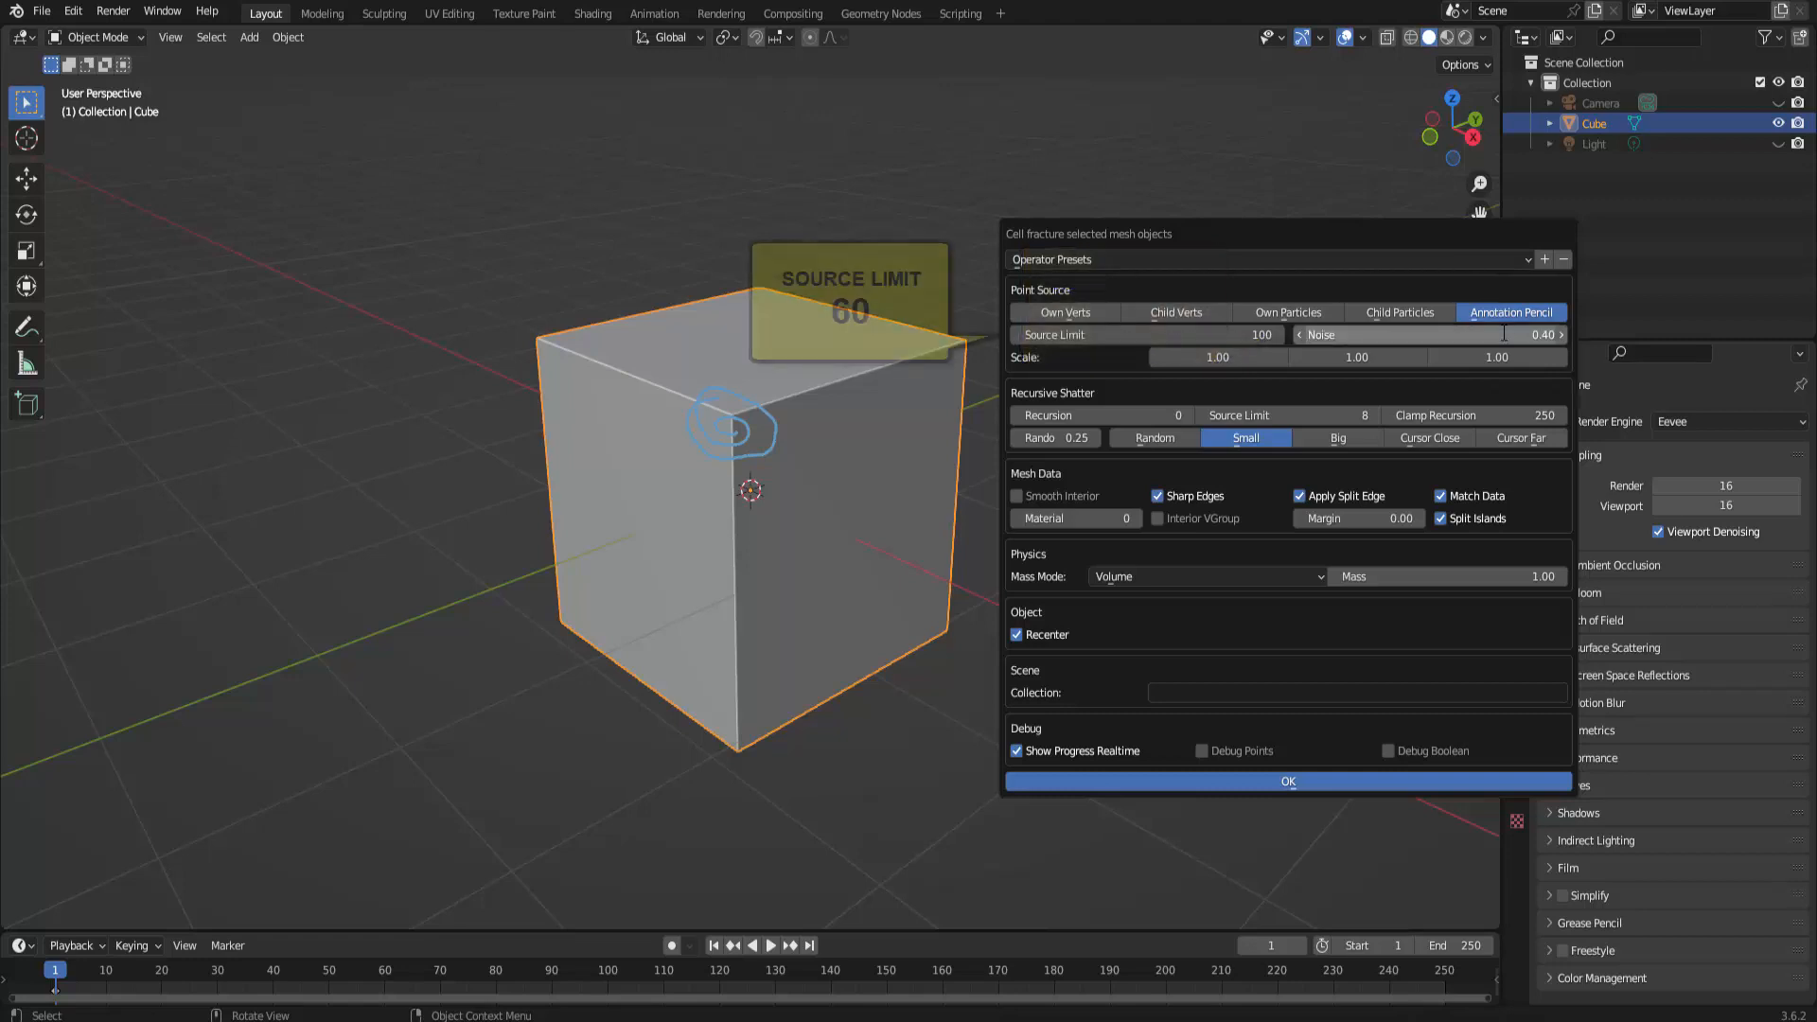
{"action": "left_click", "coordinate": [1240, 332]}
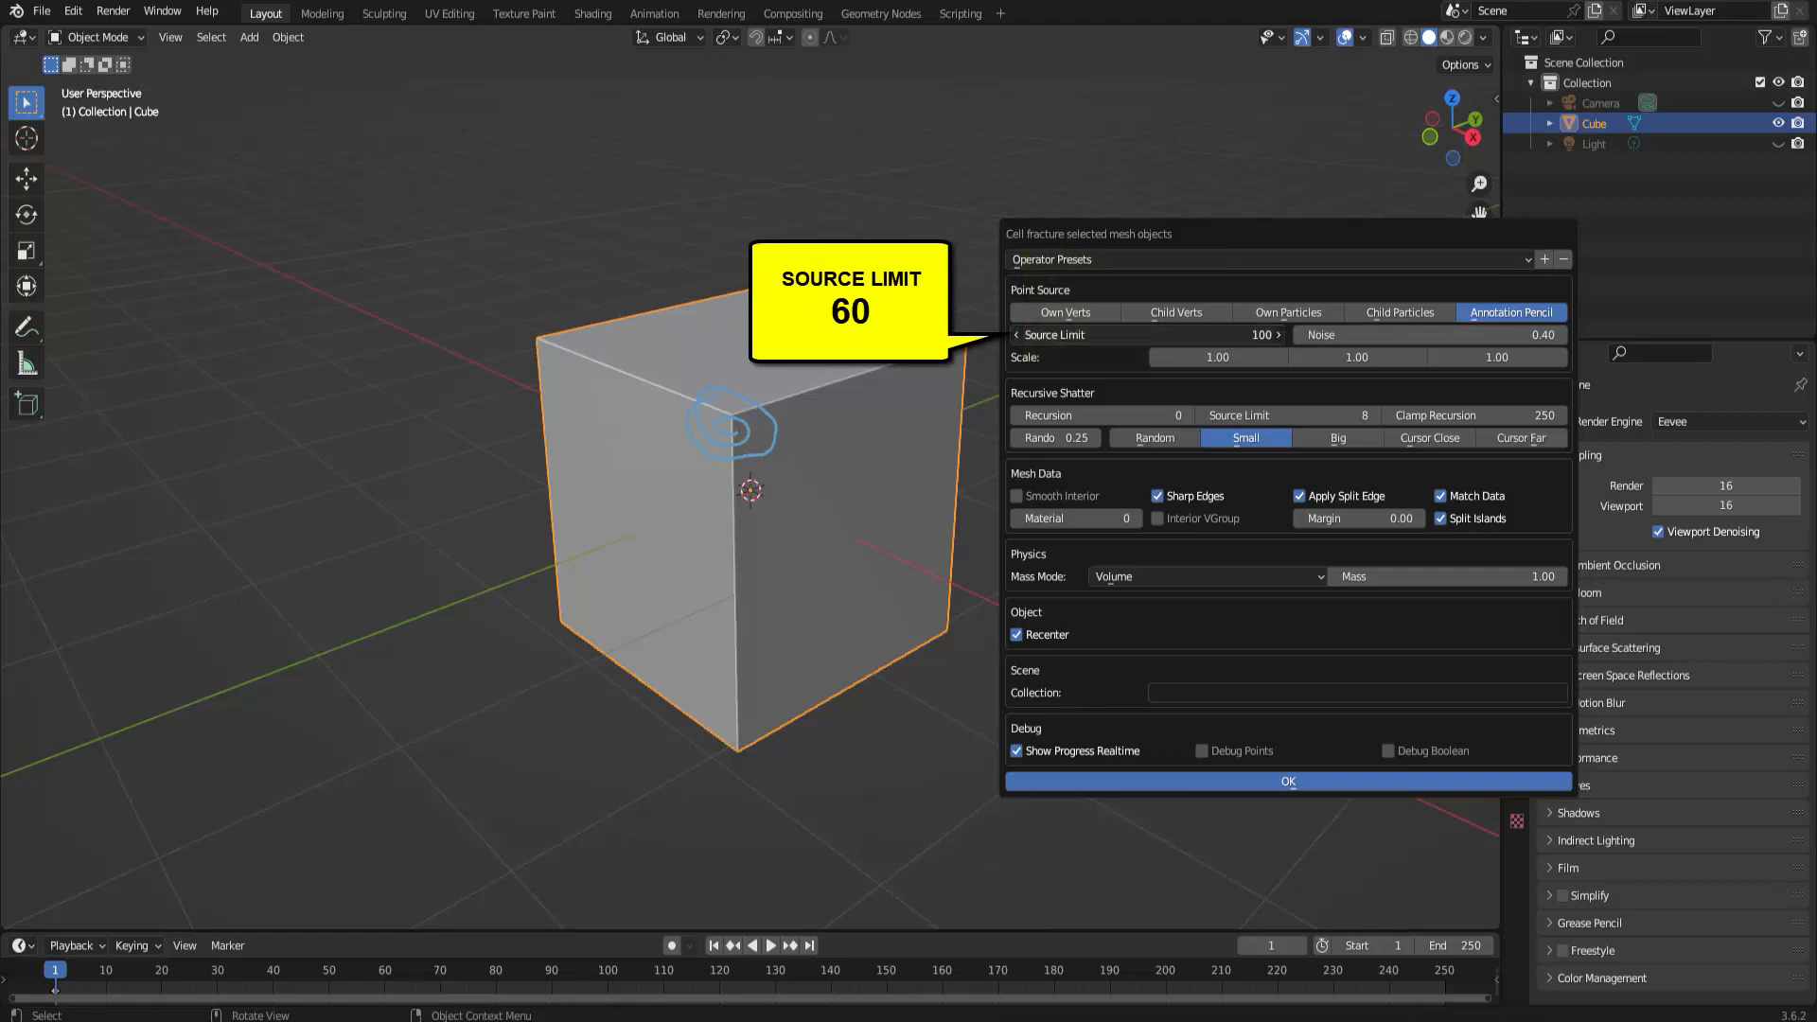
{"action": "type", "text": "60"}
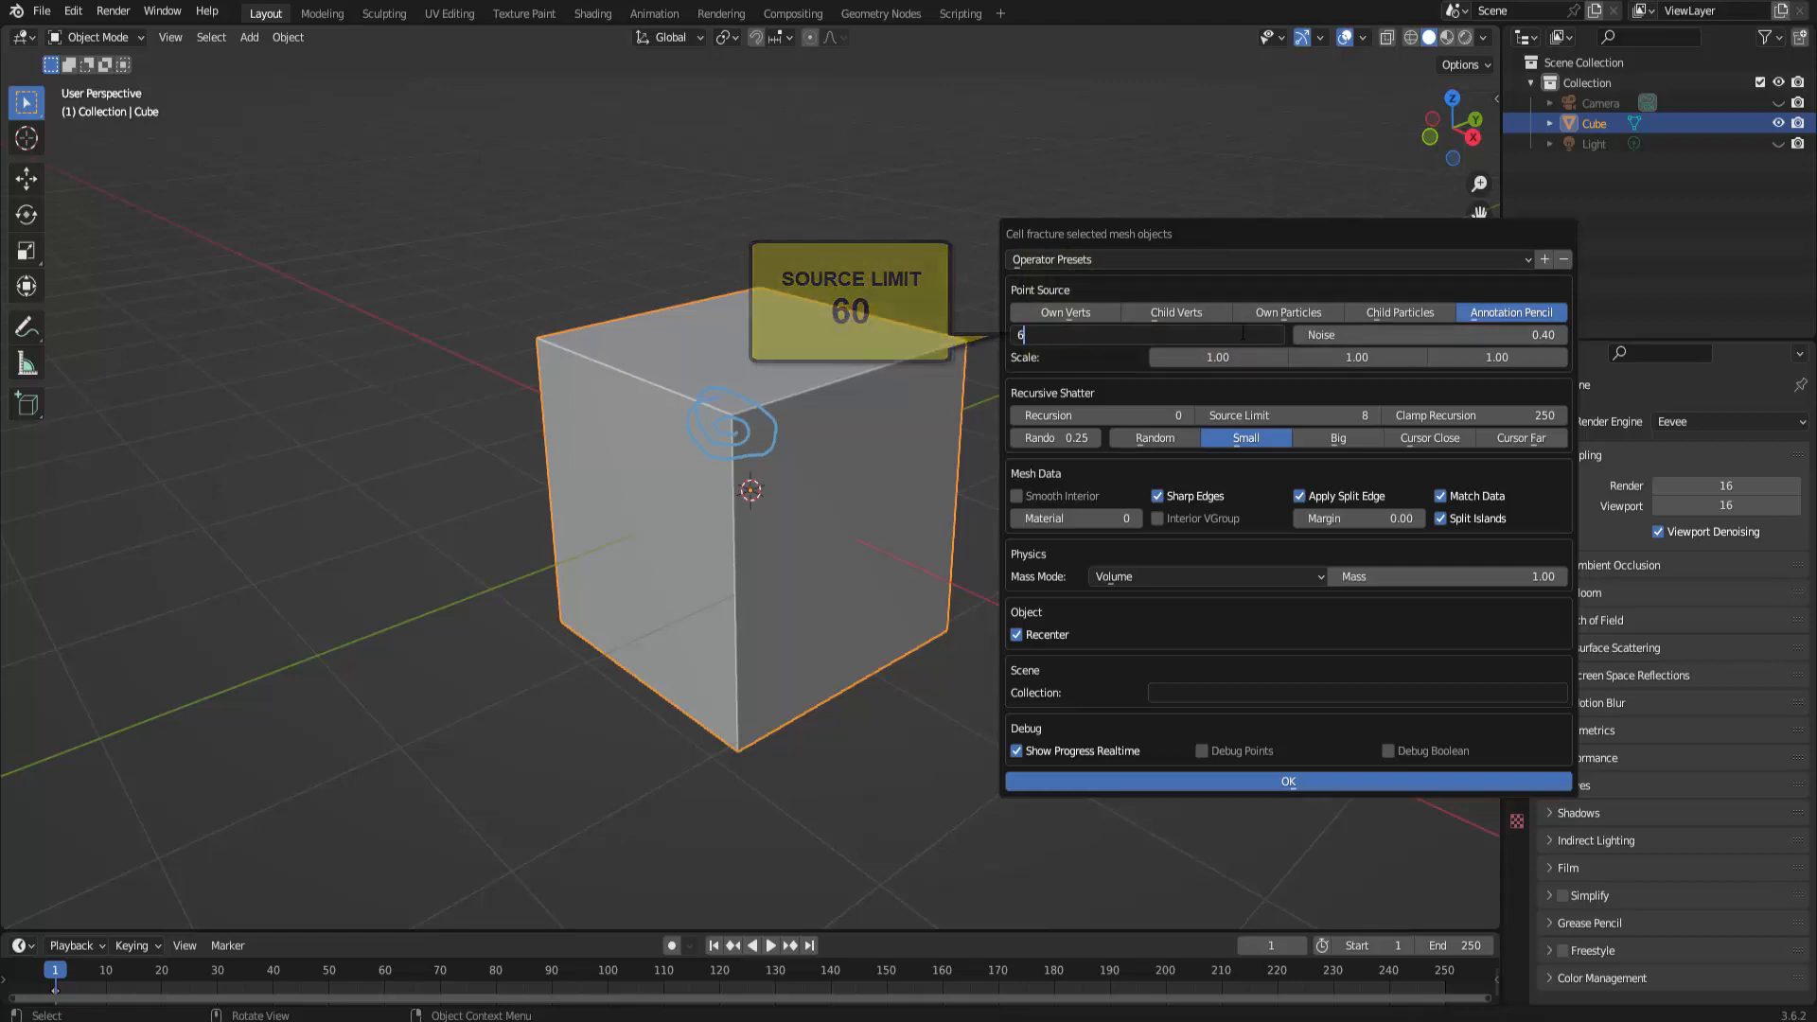
{"action": "key", "text": "Return"}
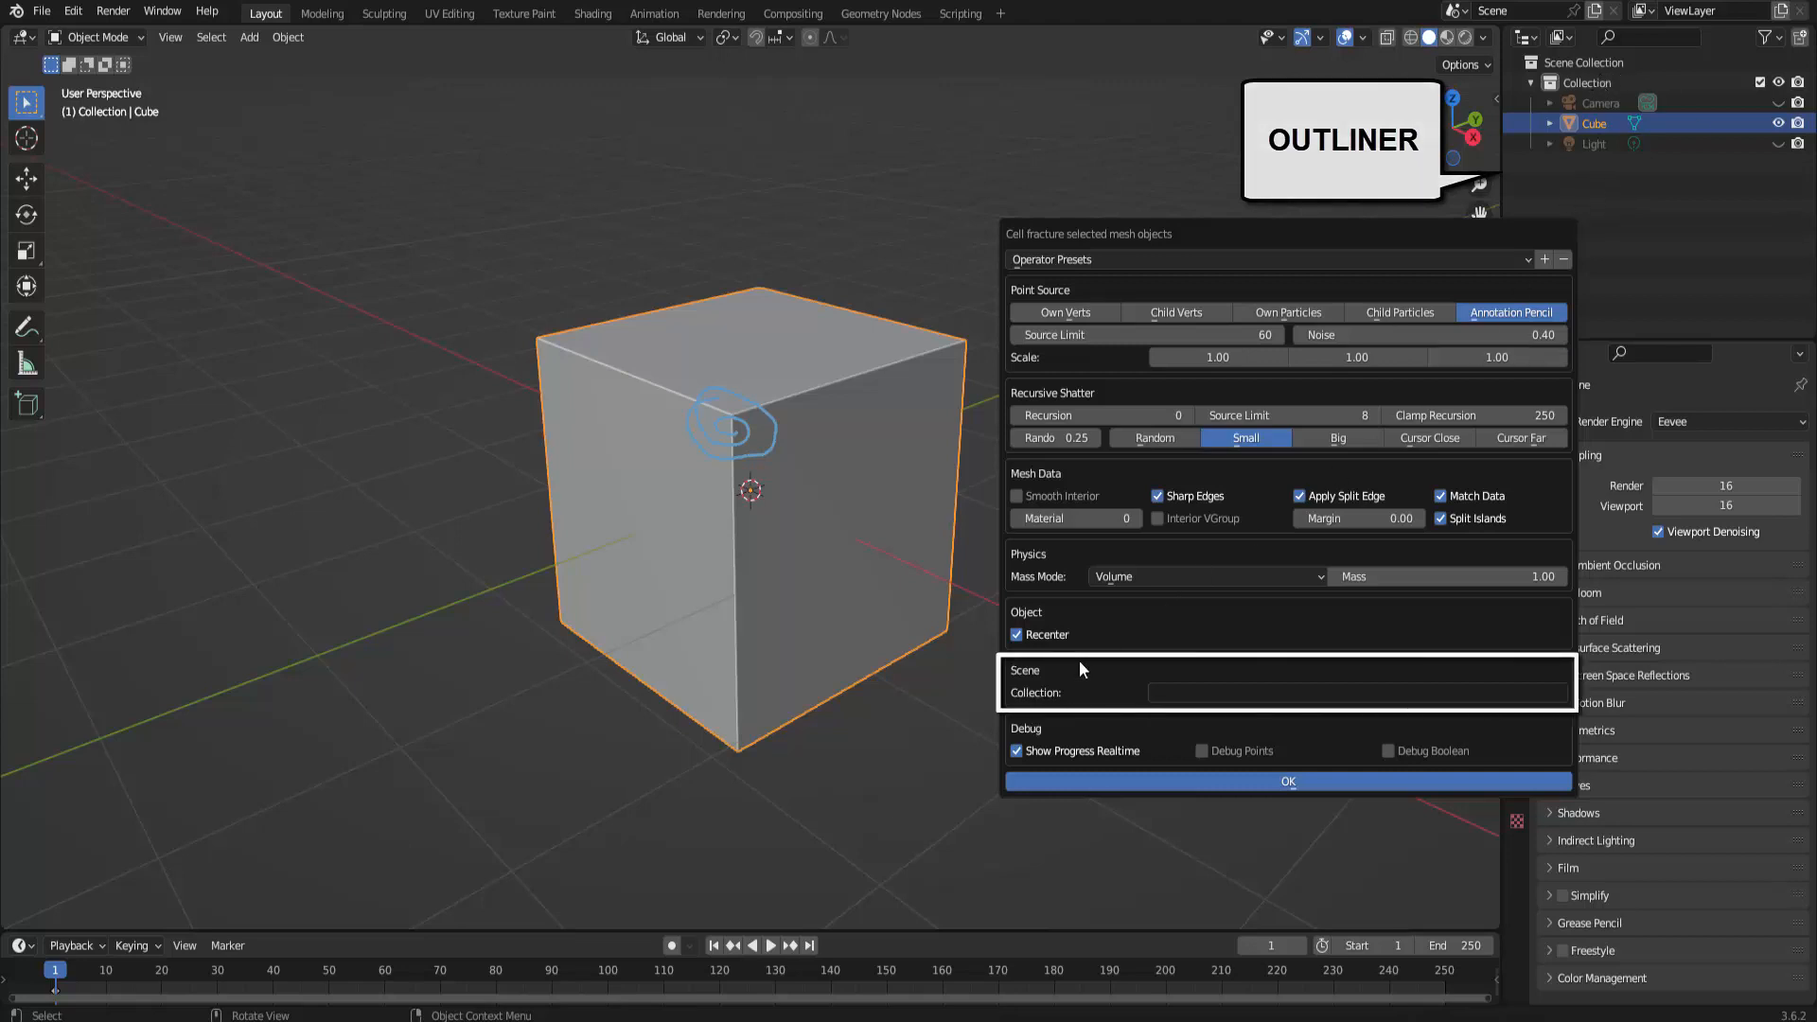
Name the target collection FRAGMENTOS and run the cell fracture on the cube
{"action": "left_click", "coordinate": [1182, 692]}
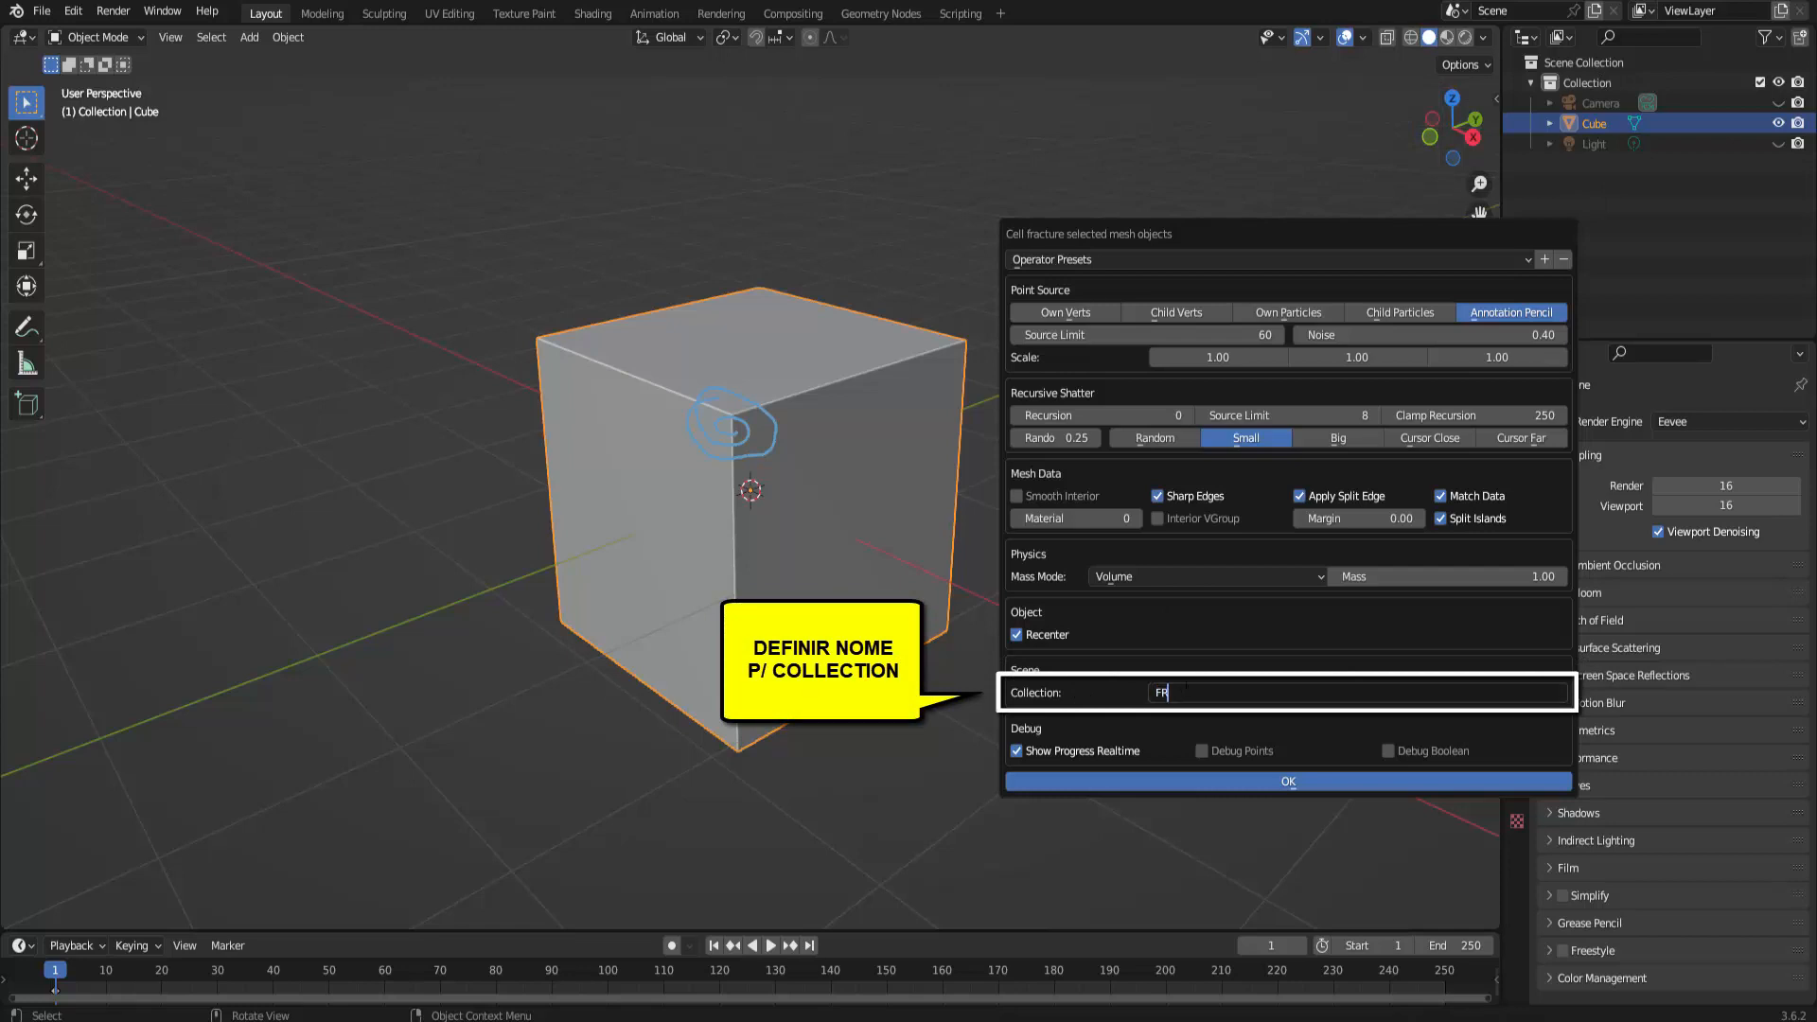
{"action": "type", "text": "FRAGMENTOS"}
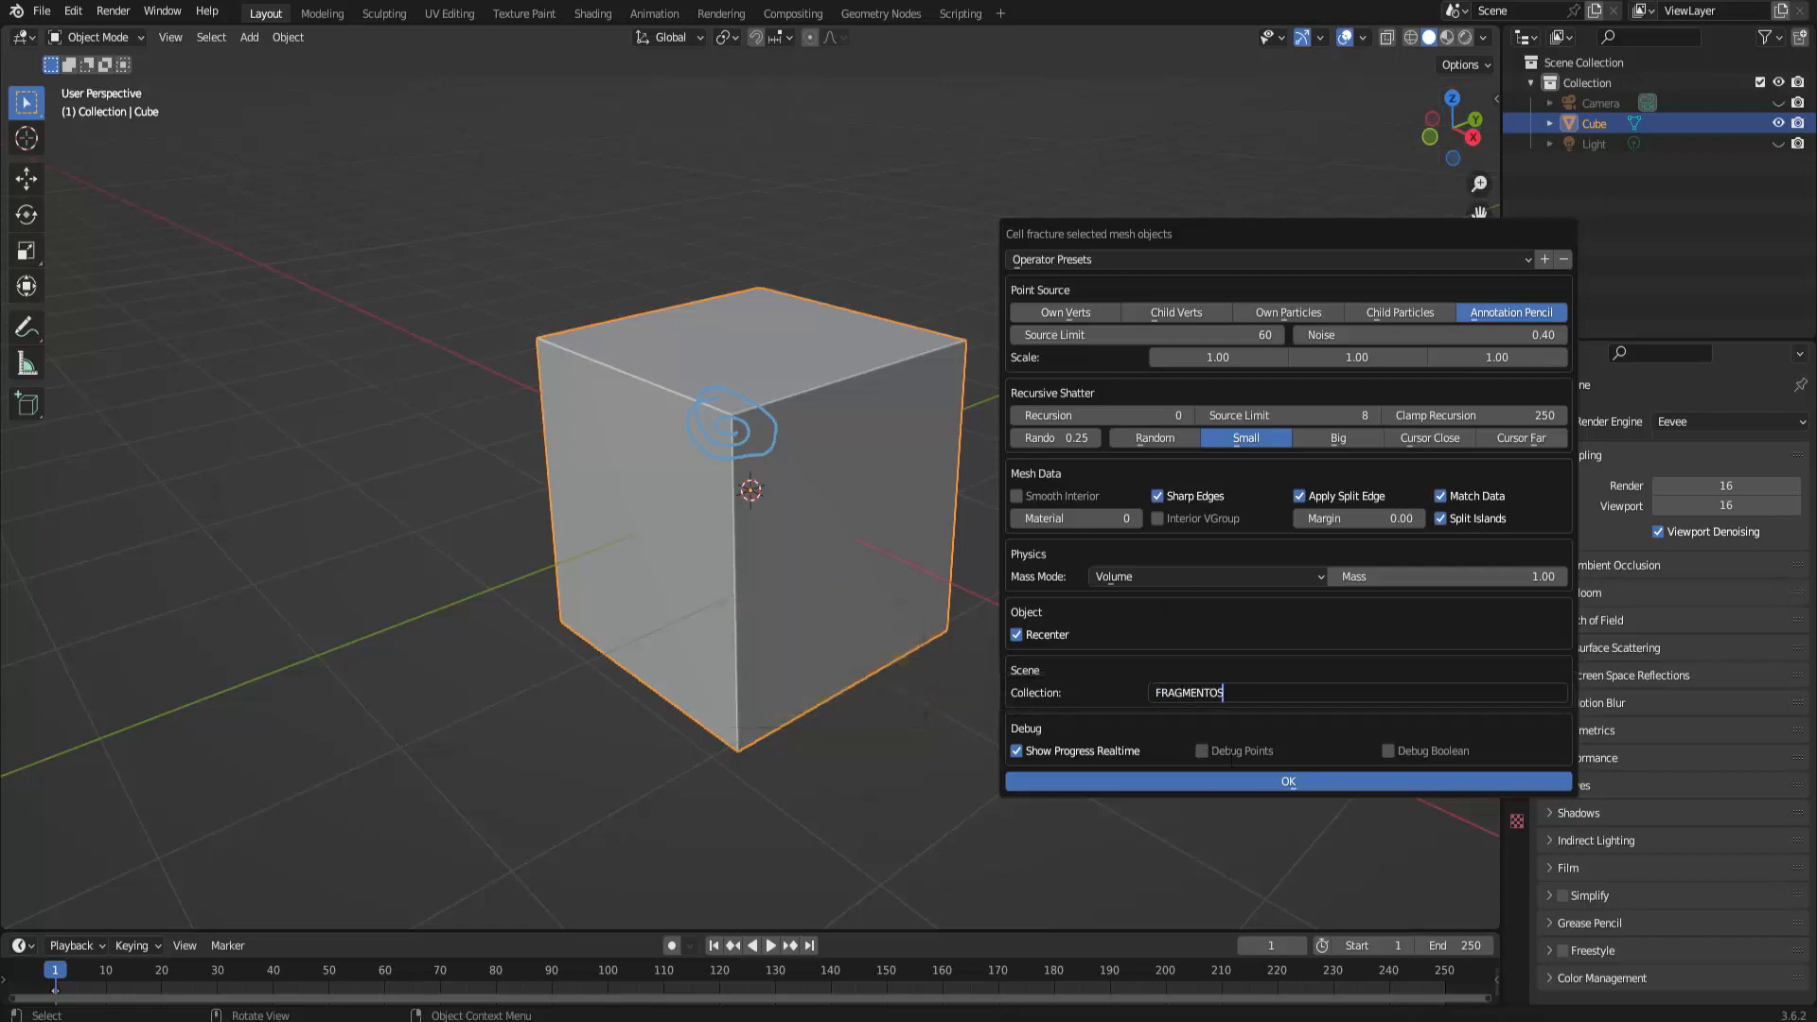
{"action": "left_click", "coordinate": [1281, 782]}
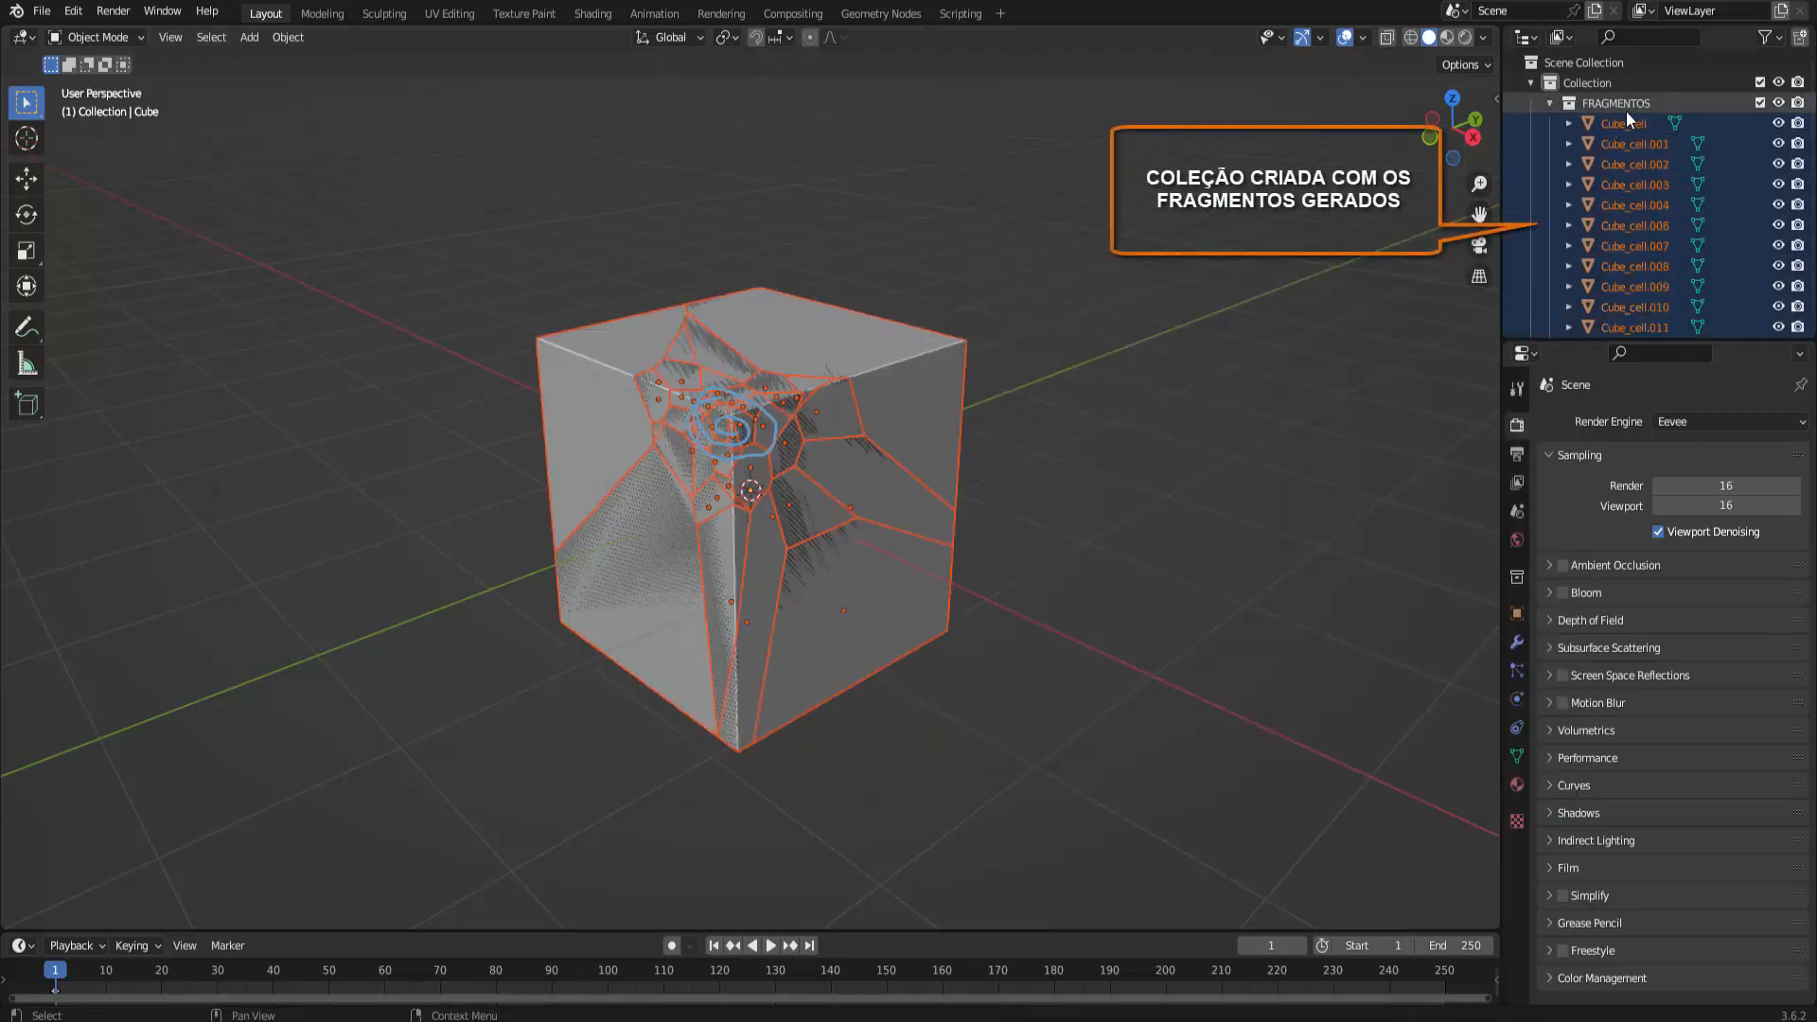
Collapse the FRAGMENTOS collection in the Outliner and hide the original cube in the viewport
{"action": "left_click", "coordinate": [1550, 103]}
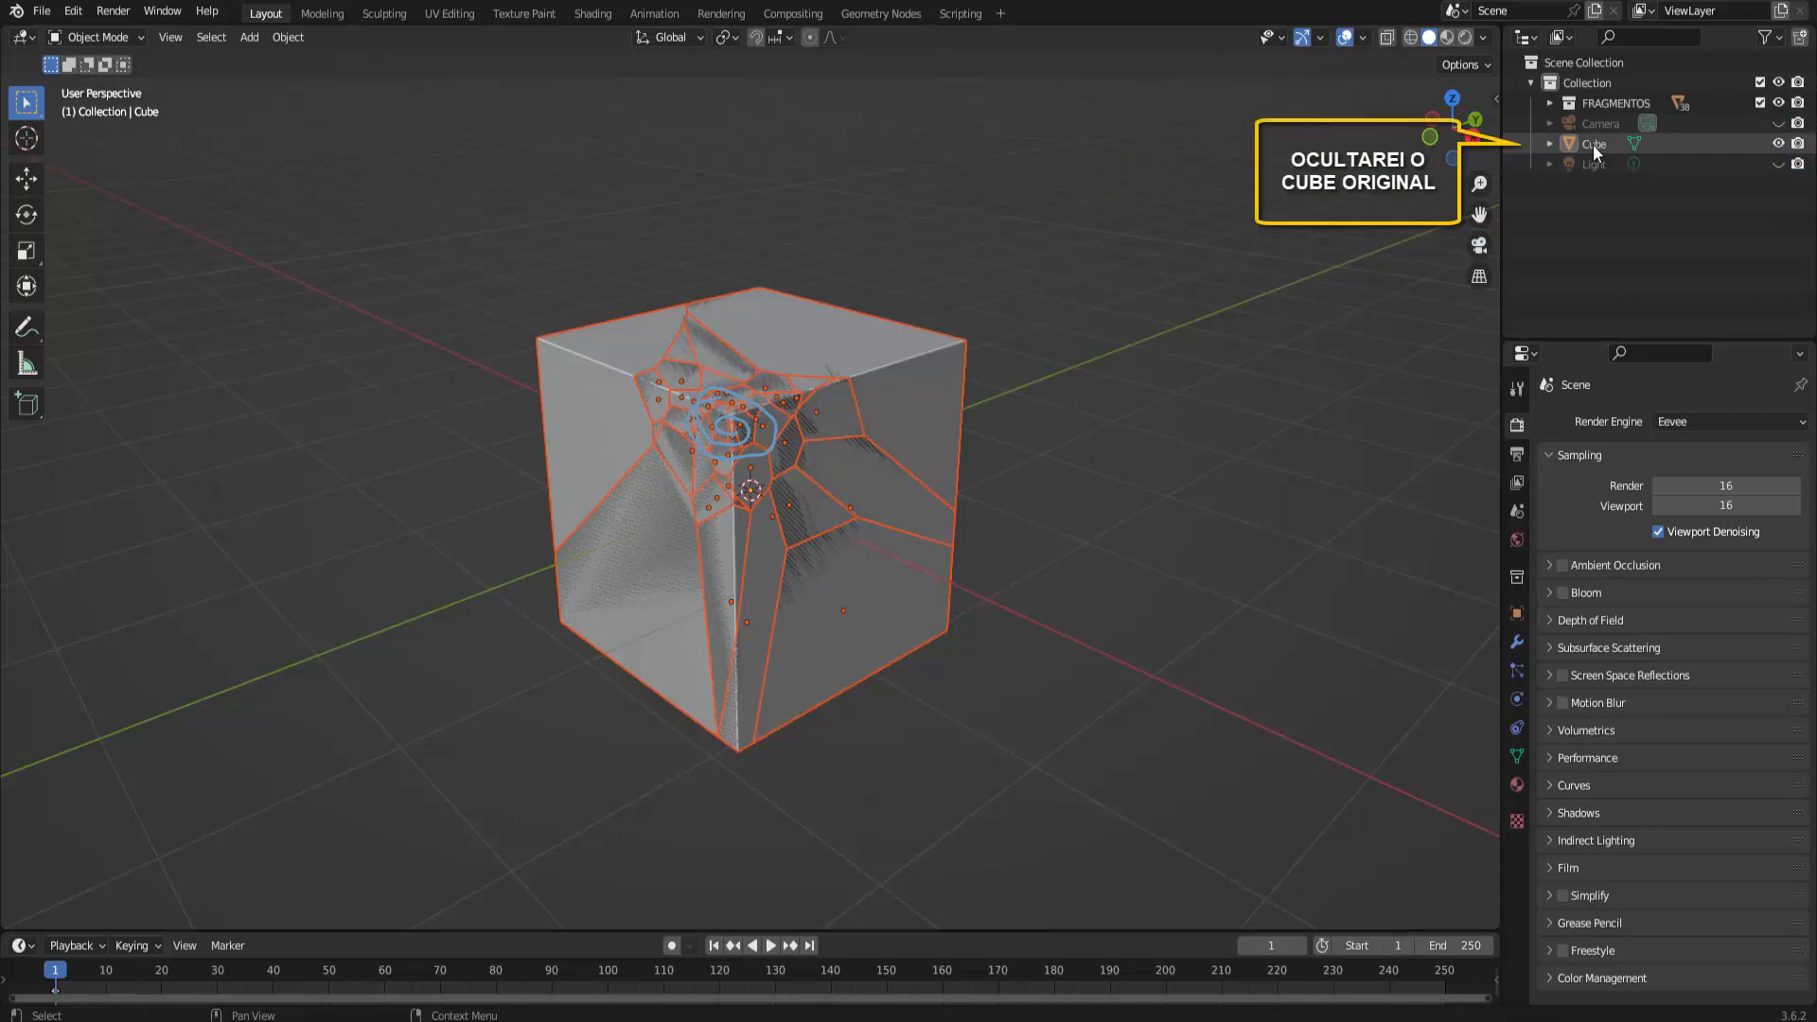
{"action": "left_click", "coordinate": [1779, 147]}
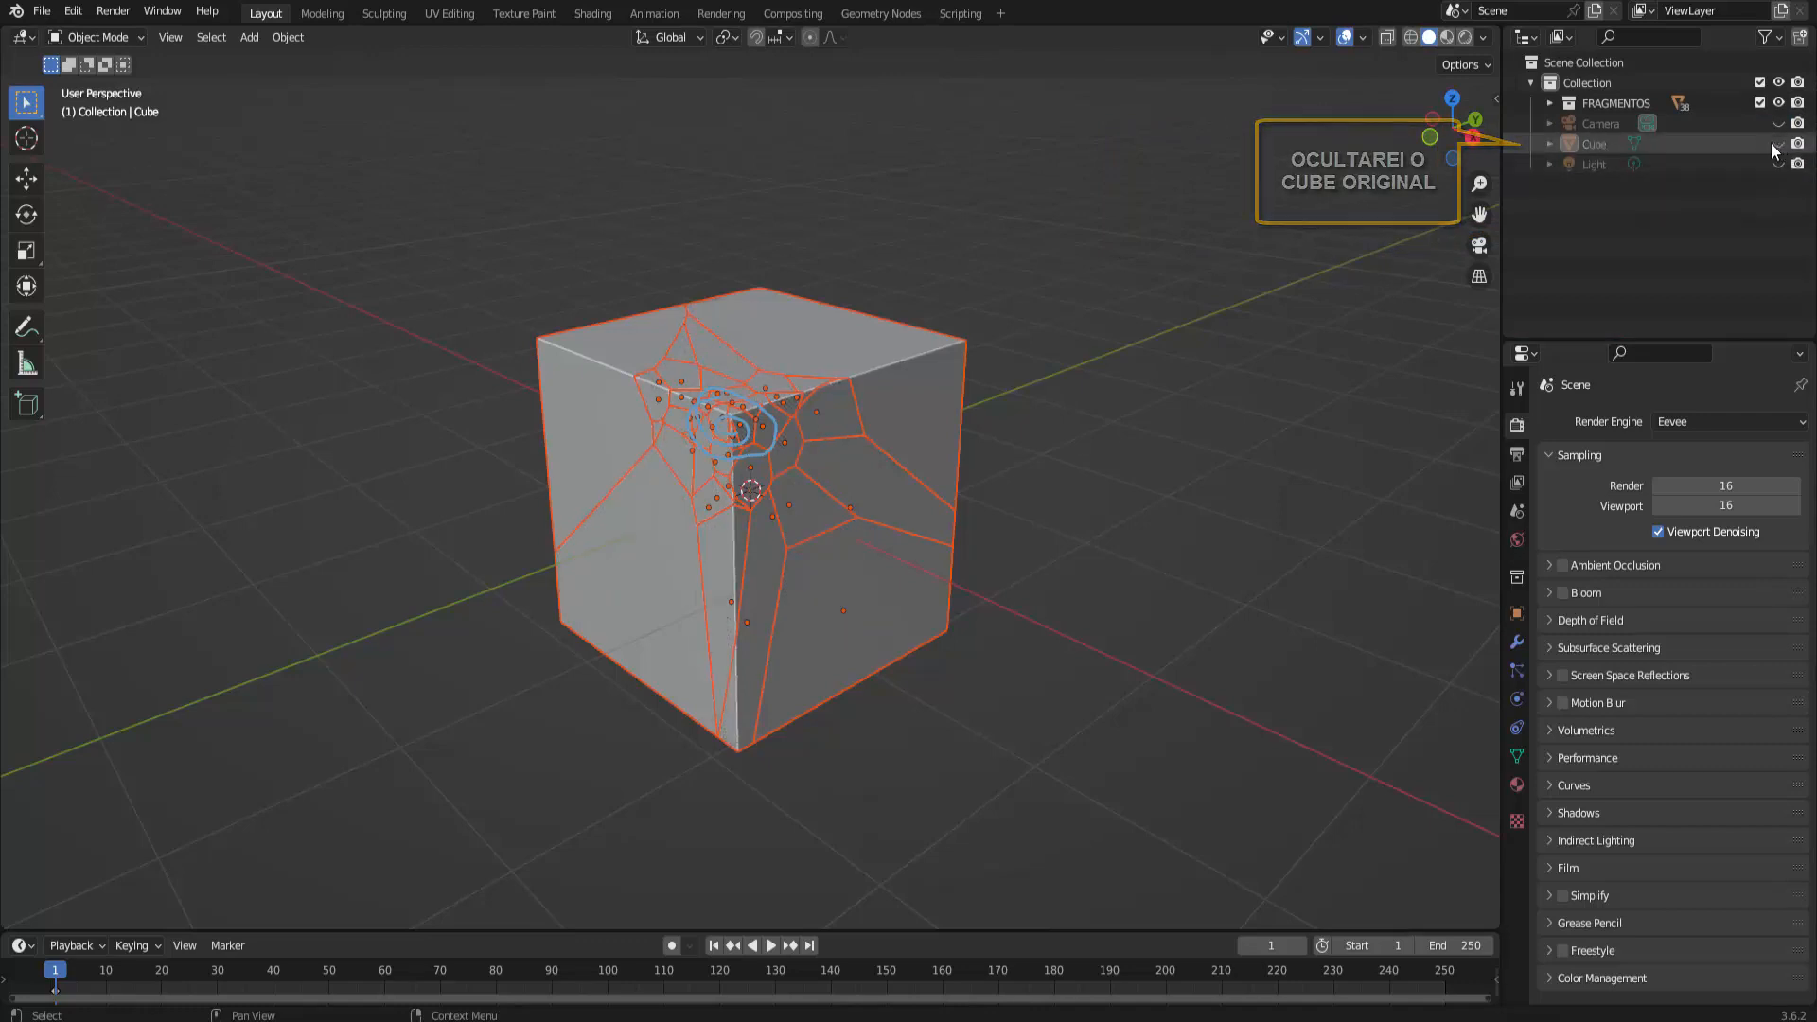
Erase the spiral annotation at the cube's corner with Annotate Eraser and return to Select Box
{"action": "scroll", "coordinate": [762, 428], "scroll_direction": "up", "scroll_amount": 1}
{"action": "scroll", "coordinate": [762, 428], "scroll_direction": "up", "scroll_amount": 1}
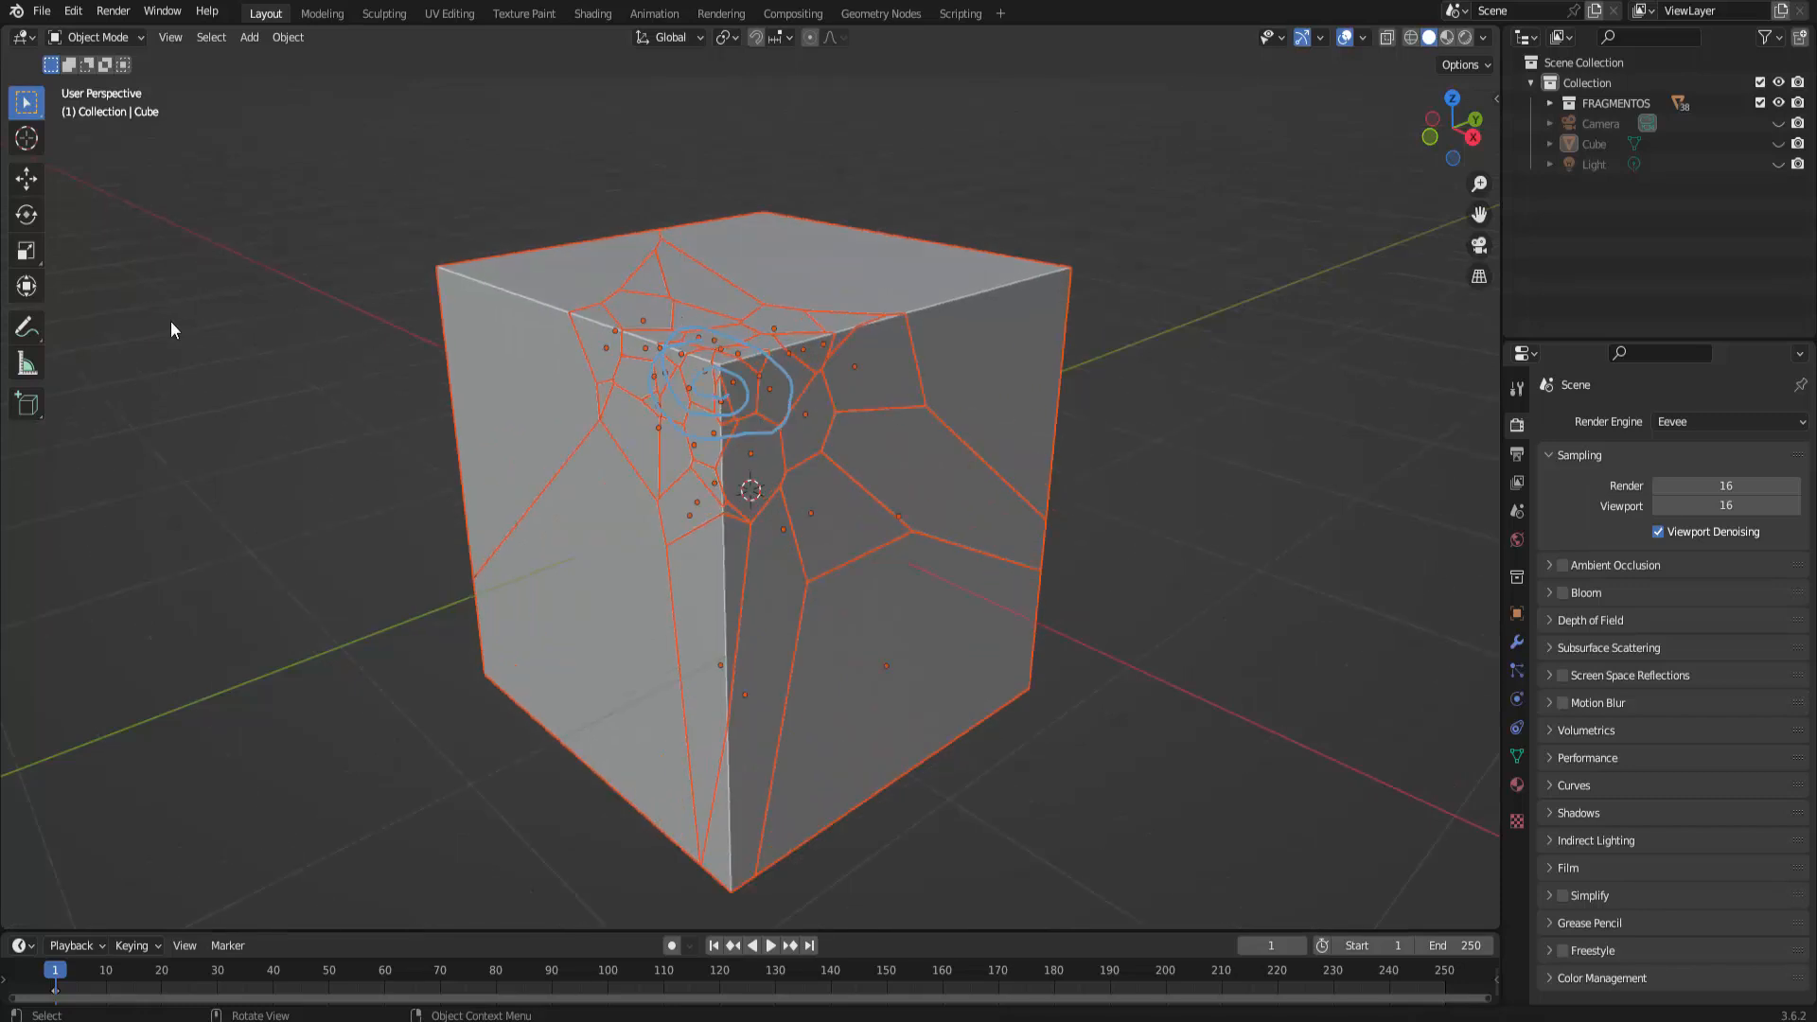
{"action": "left_click", "coordinate": [39, 341]}
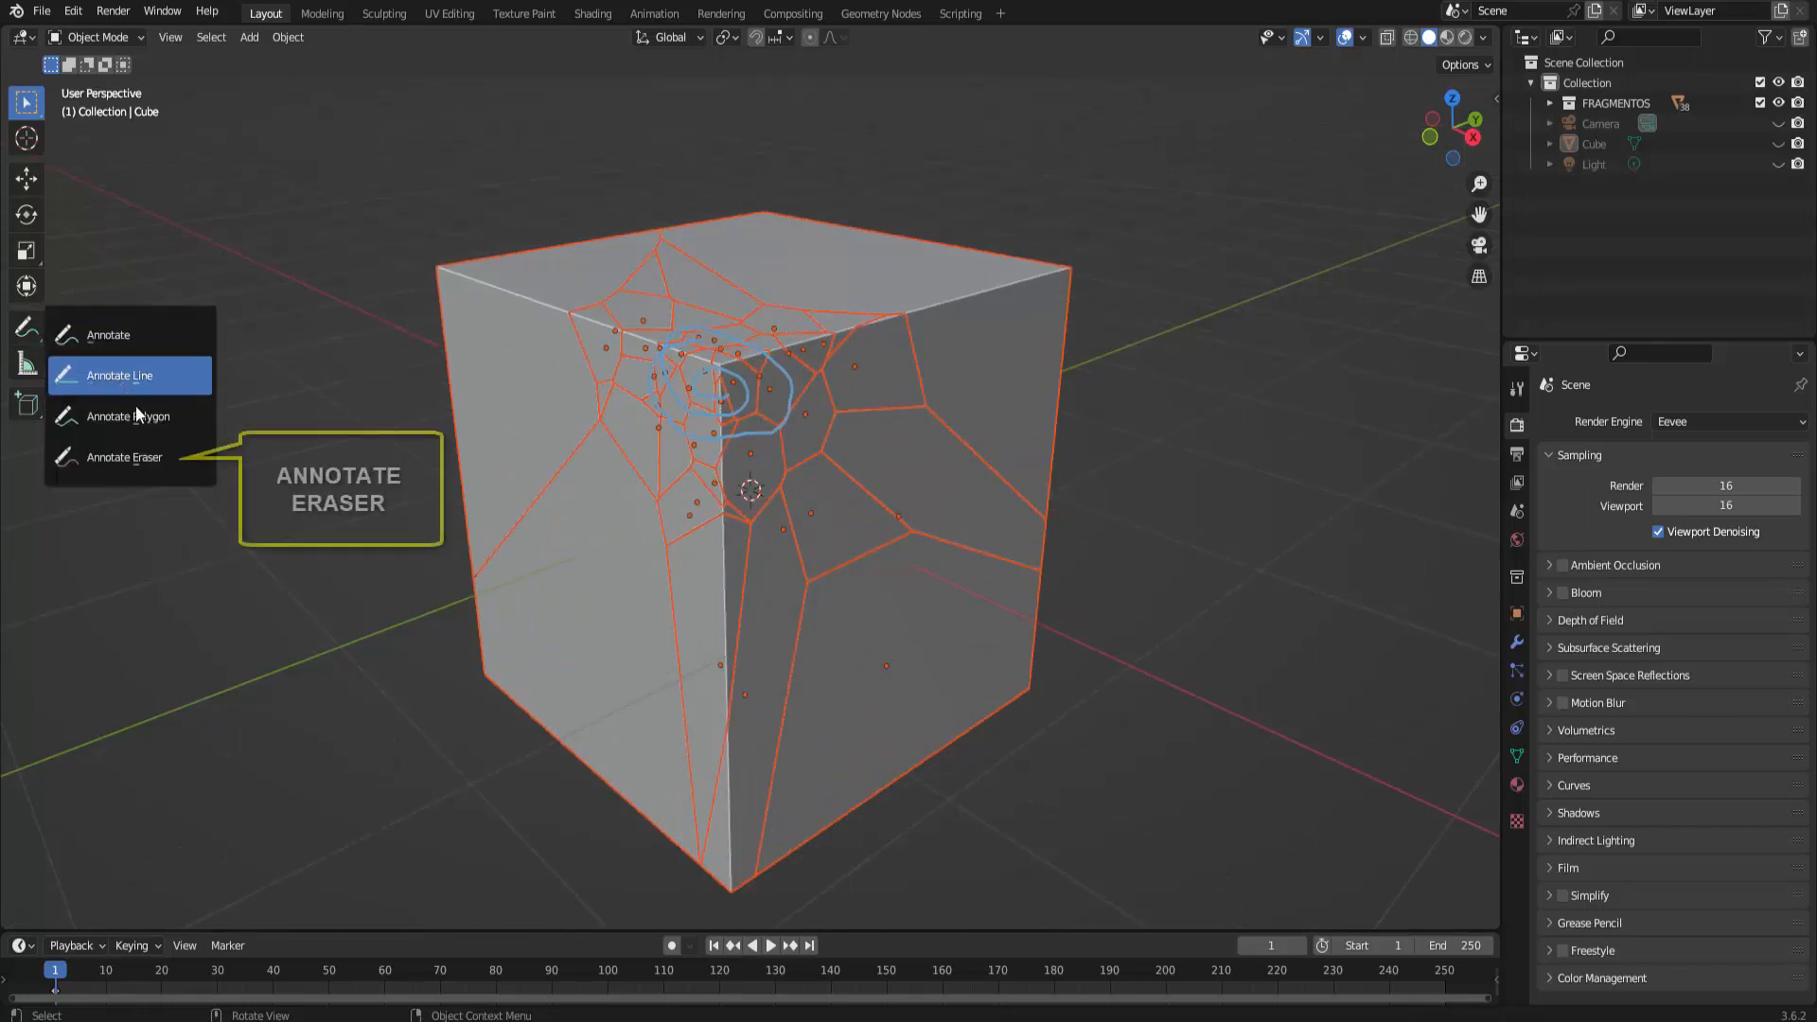
{"action": "left_click", "coordinate": [149, 459]}
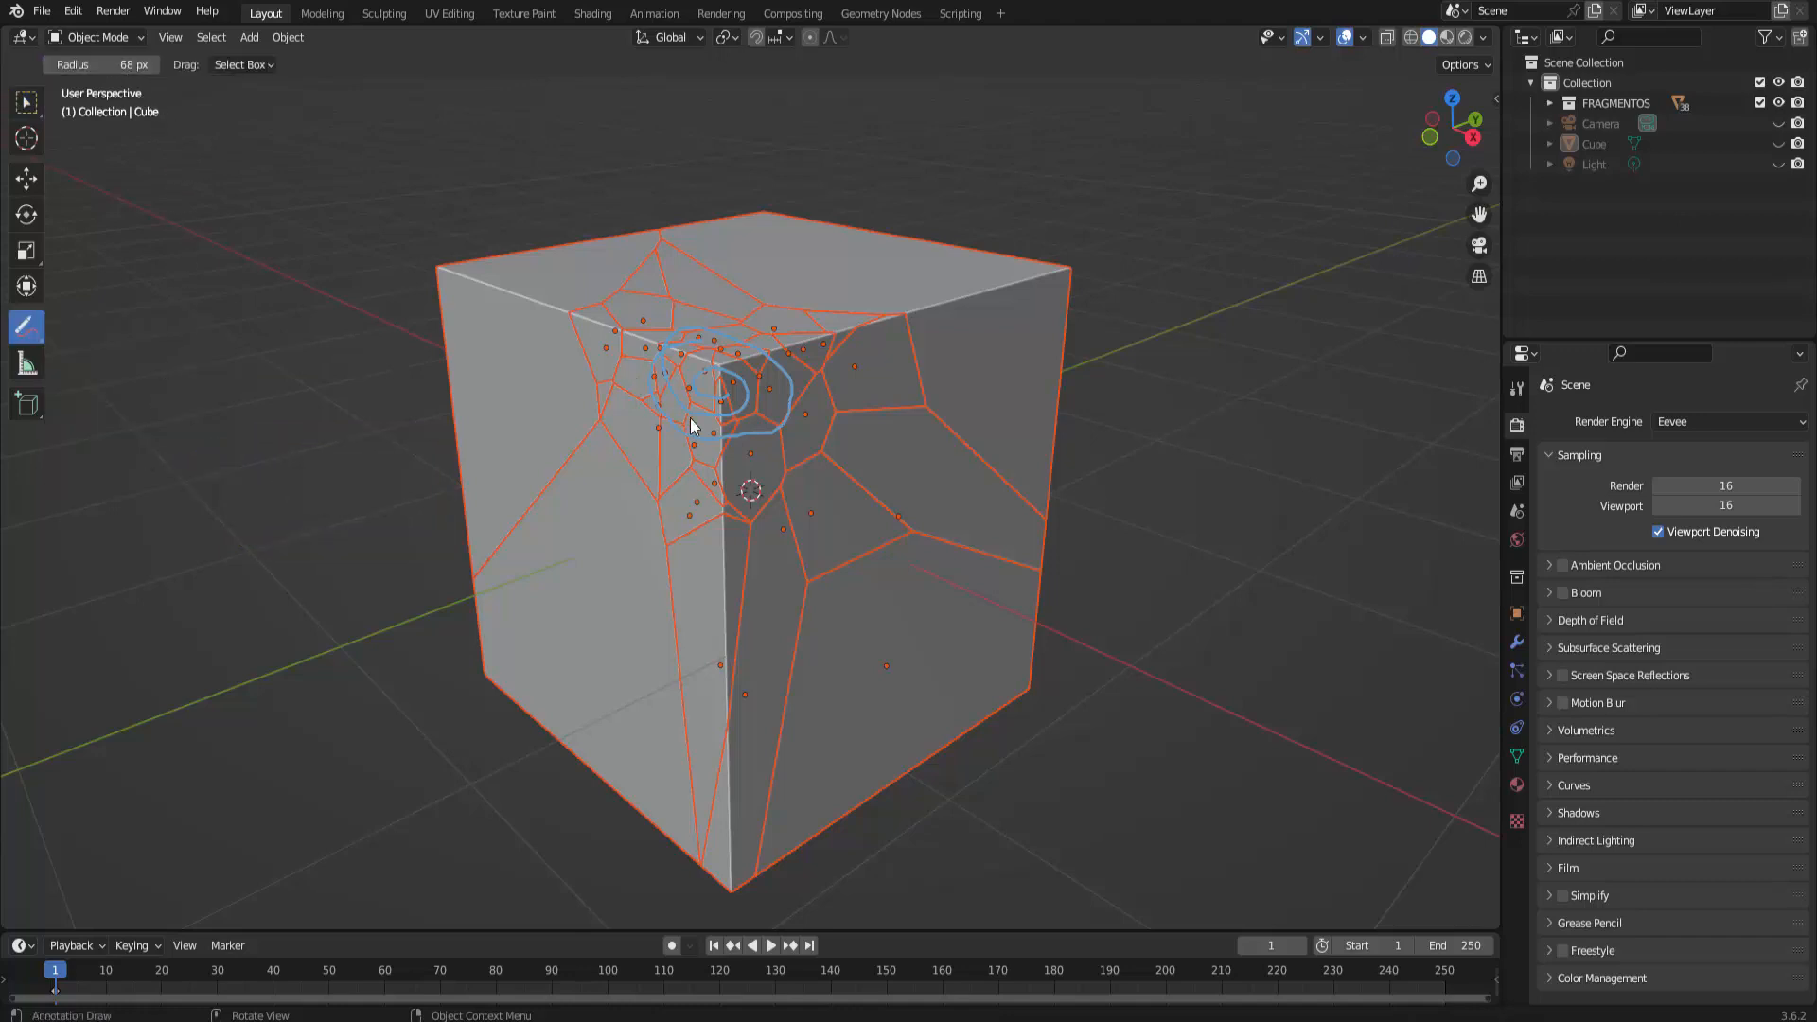
{"action": "mouse_move", "coordinate": [690, 418]}
{"action": "left_mouse_down"}
{"action": "mouse_move", "coordinate": [669, 332]}
{"action": "mouse_move", "coordinate": [771, 394]}
{"action": "mouse_move", "coordinate": [737, 428]}
{"action": "left_mouse_up"}
{"action": "left_click", "coordinate": [28, 104]}
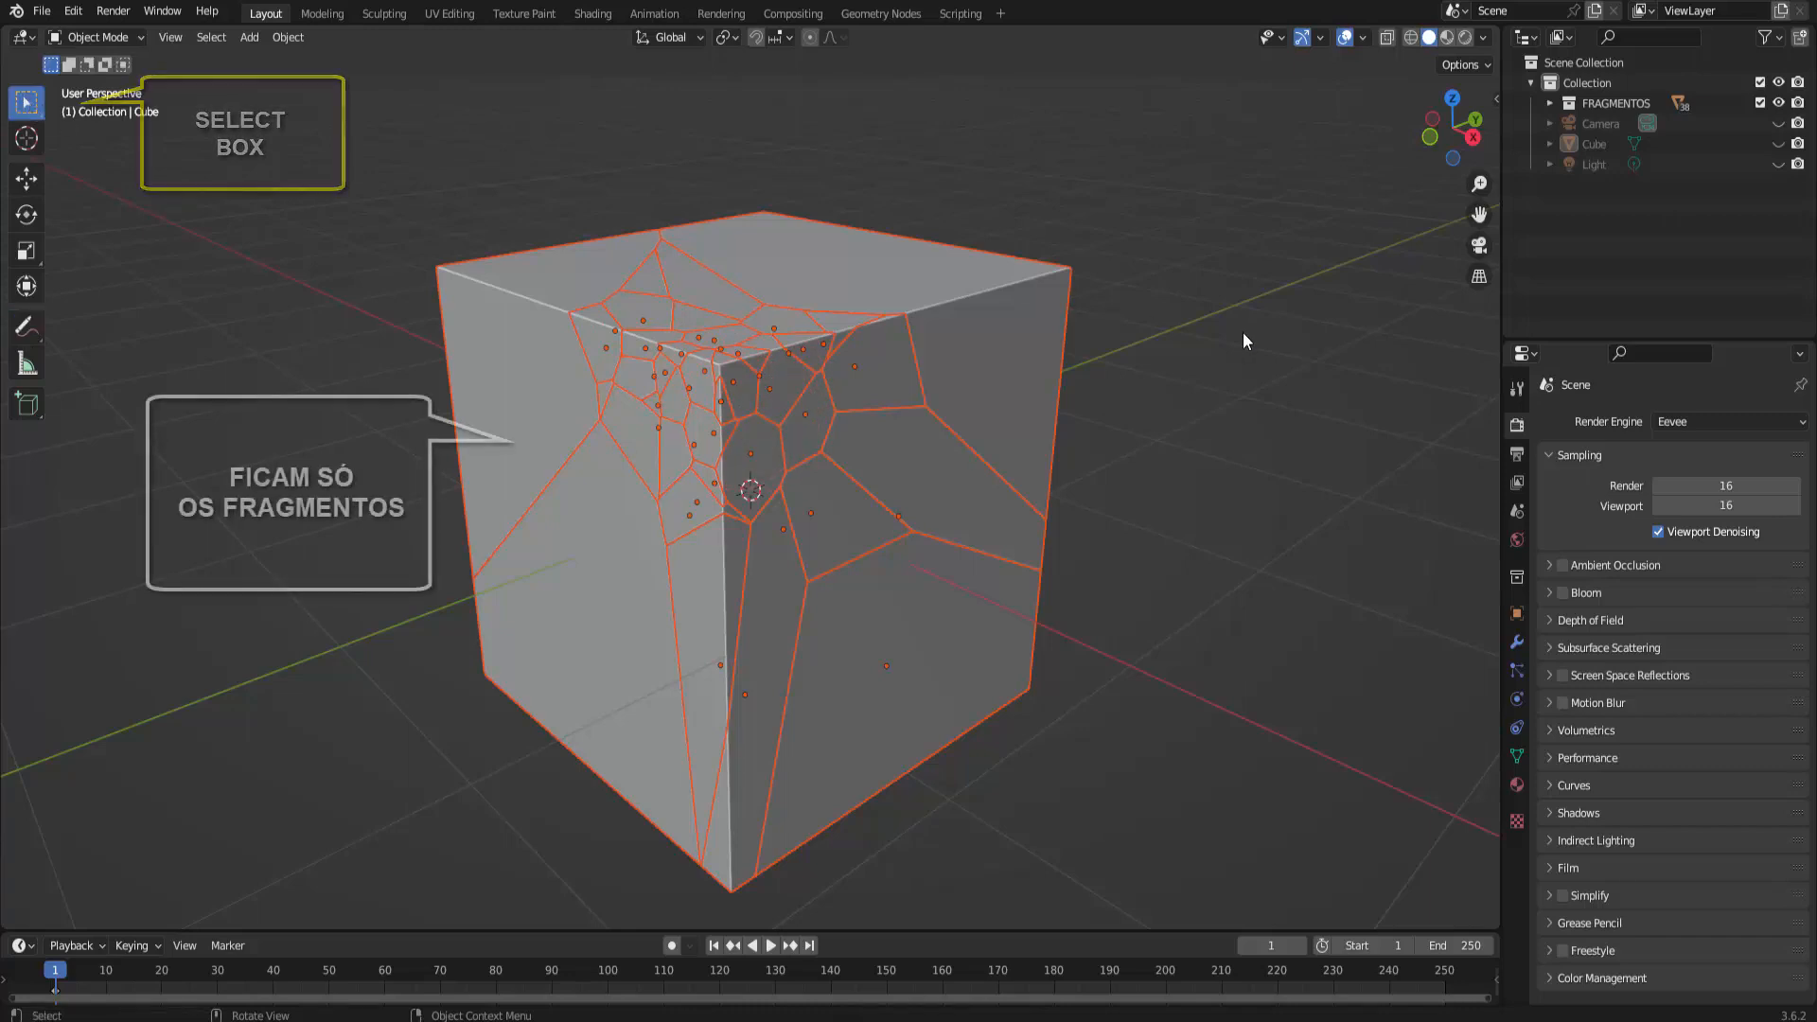
Clear the selection, then select the small fragments on the cube's lighter side face beside the fractured corner
{"action": "scroll", "coordinate": [1215, 376], "scroll_direction": "down", "scroll_amount": 1}
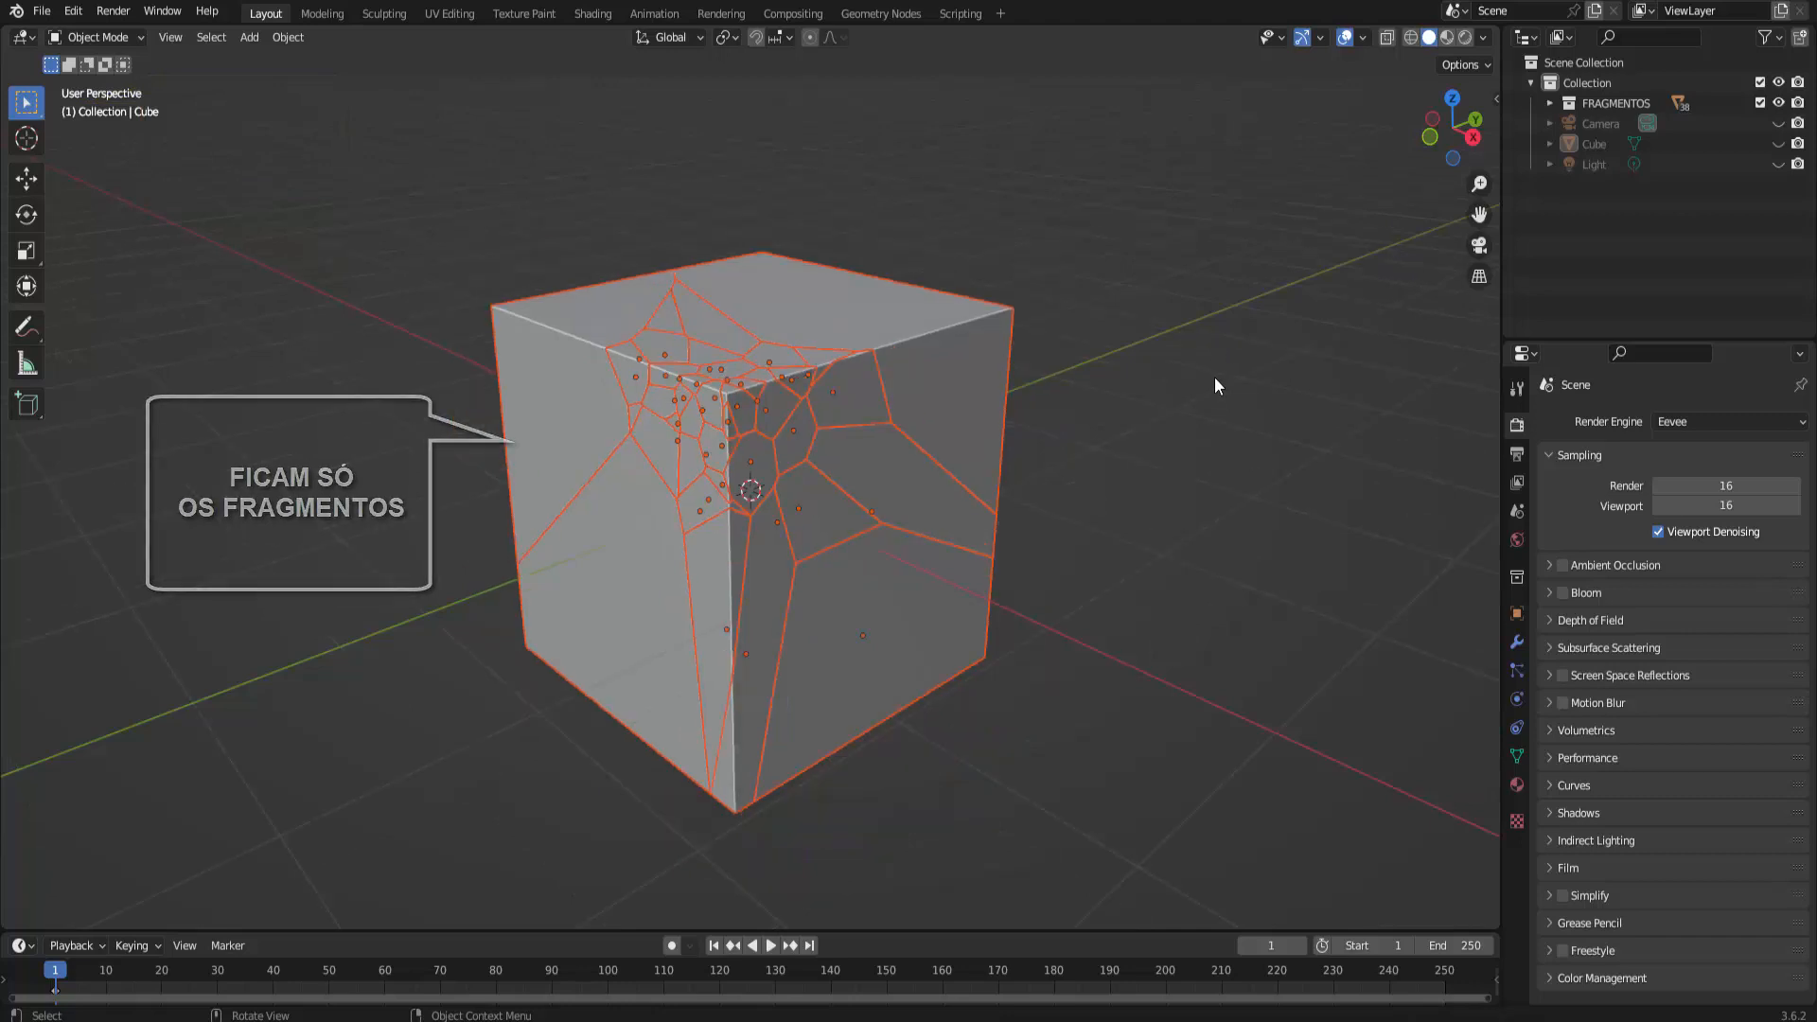
{"action": "left_click", "coordinate": [1186, 392]}
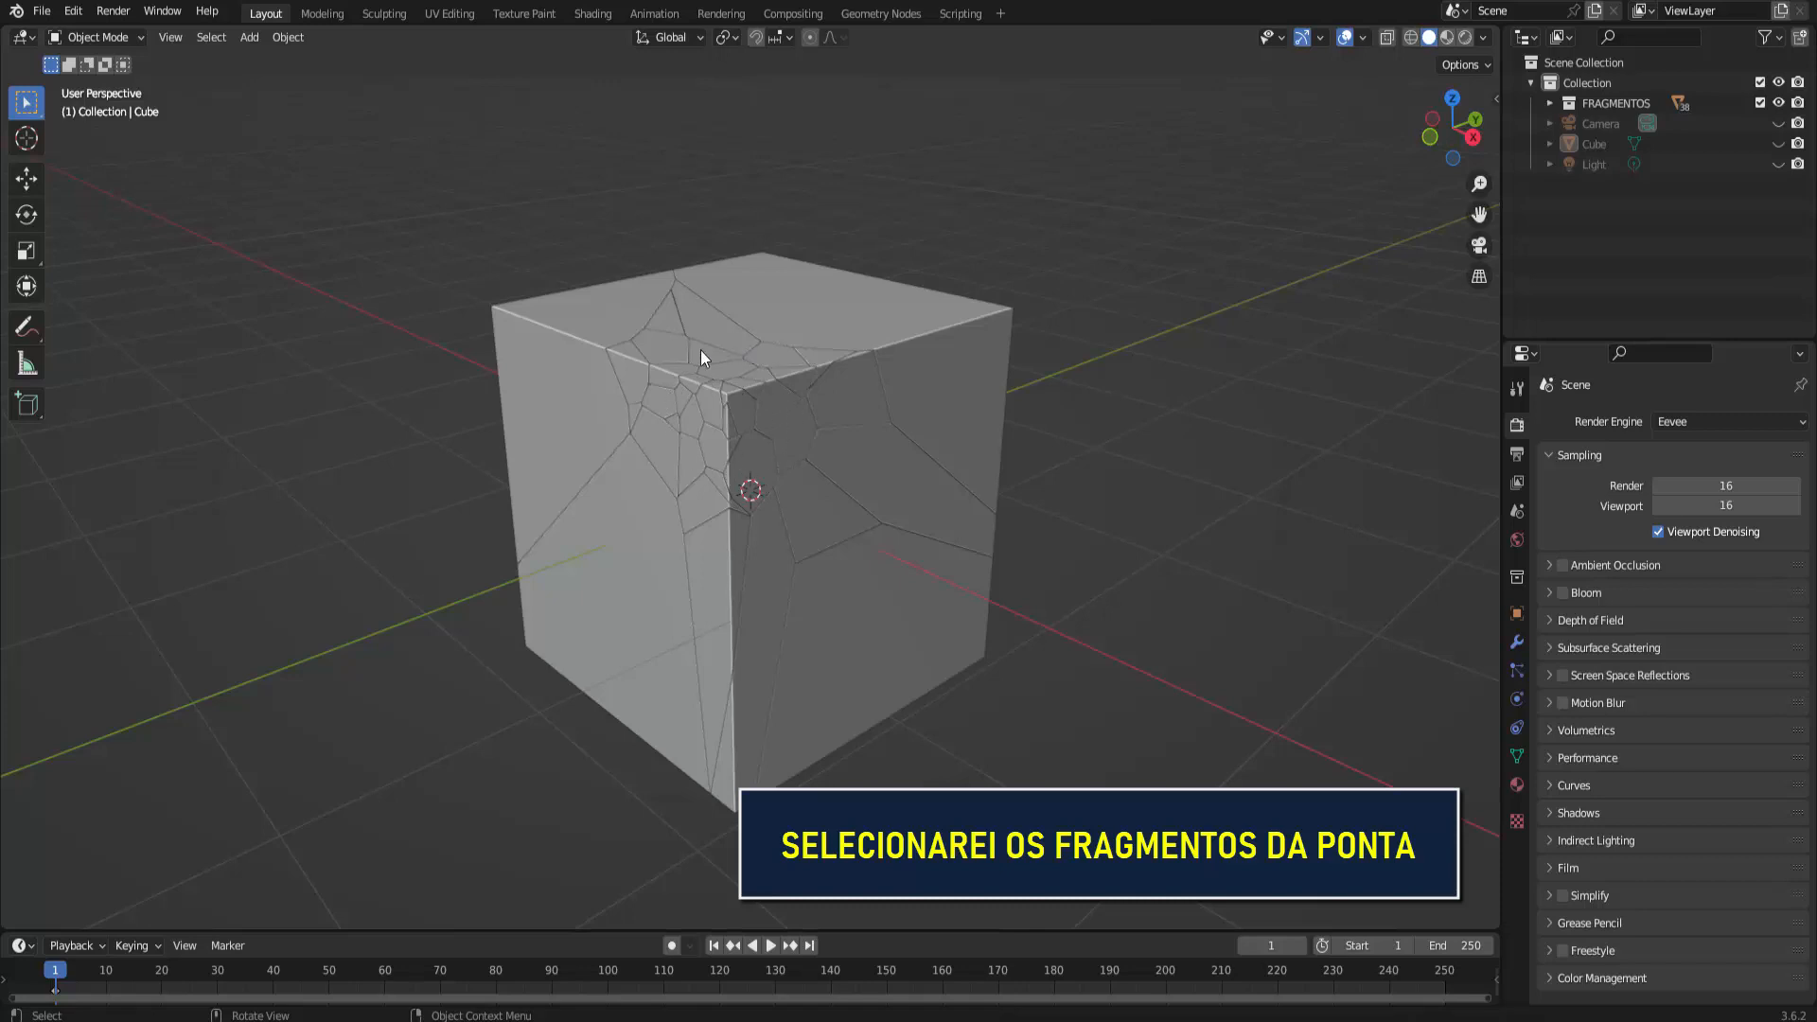
{"action": "scroll", "coordinate": [1127, 478], "scroll_direction": "up", "scroll_amount": 2}
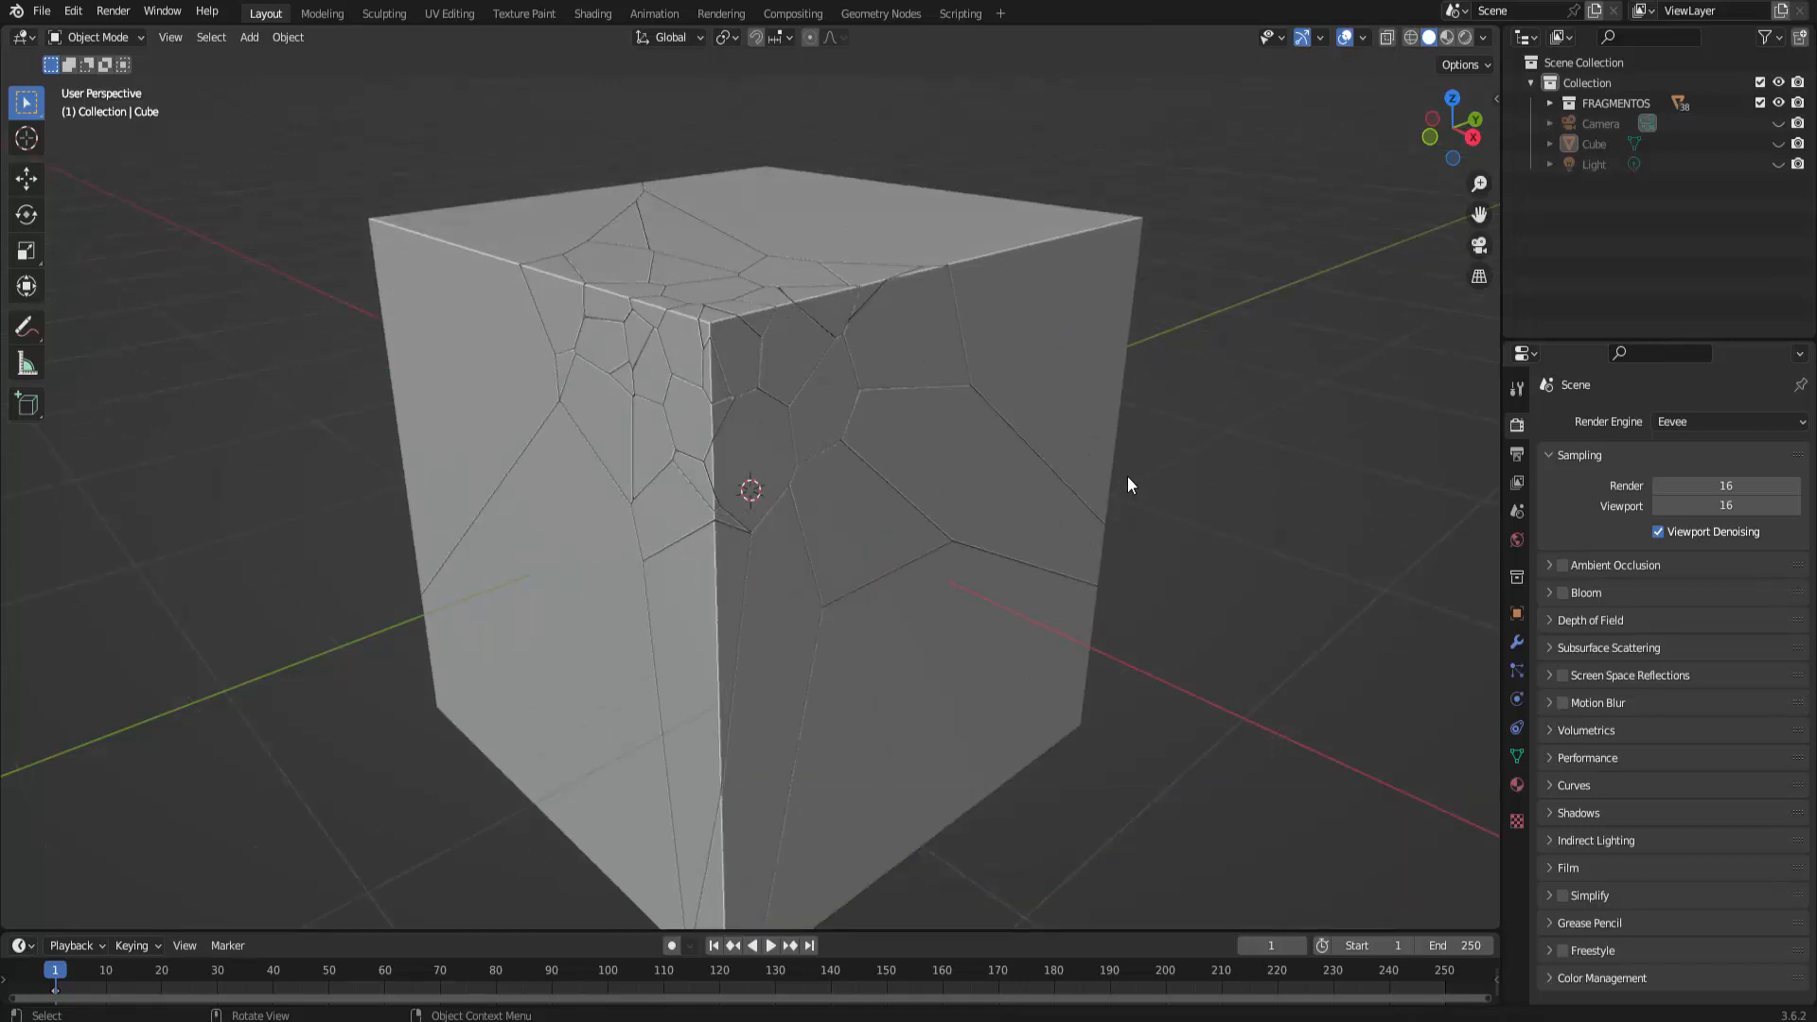
{"action": "key", "text": "shift"}
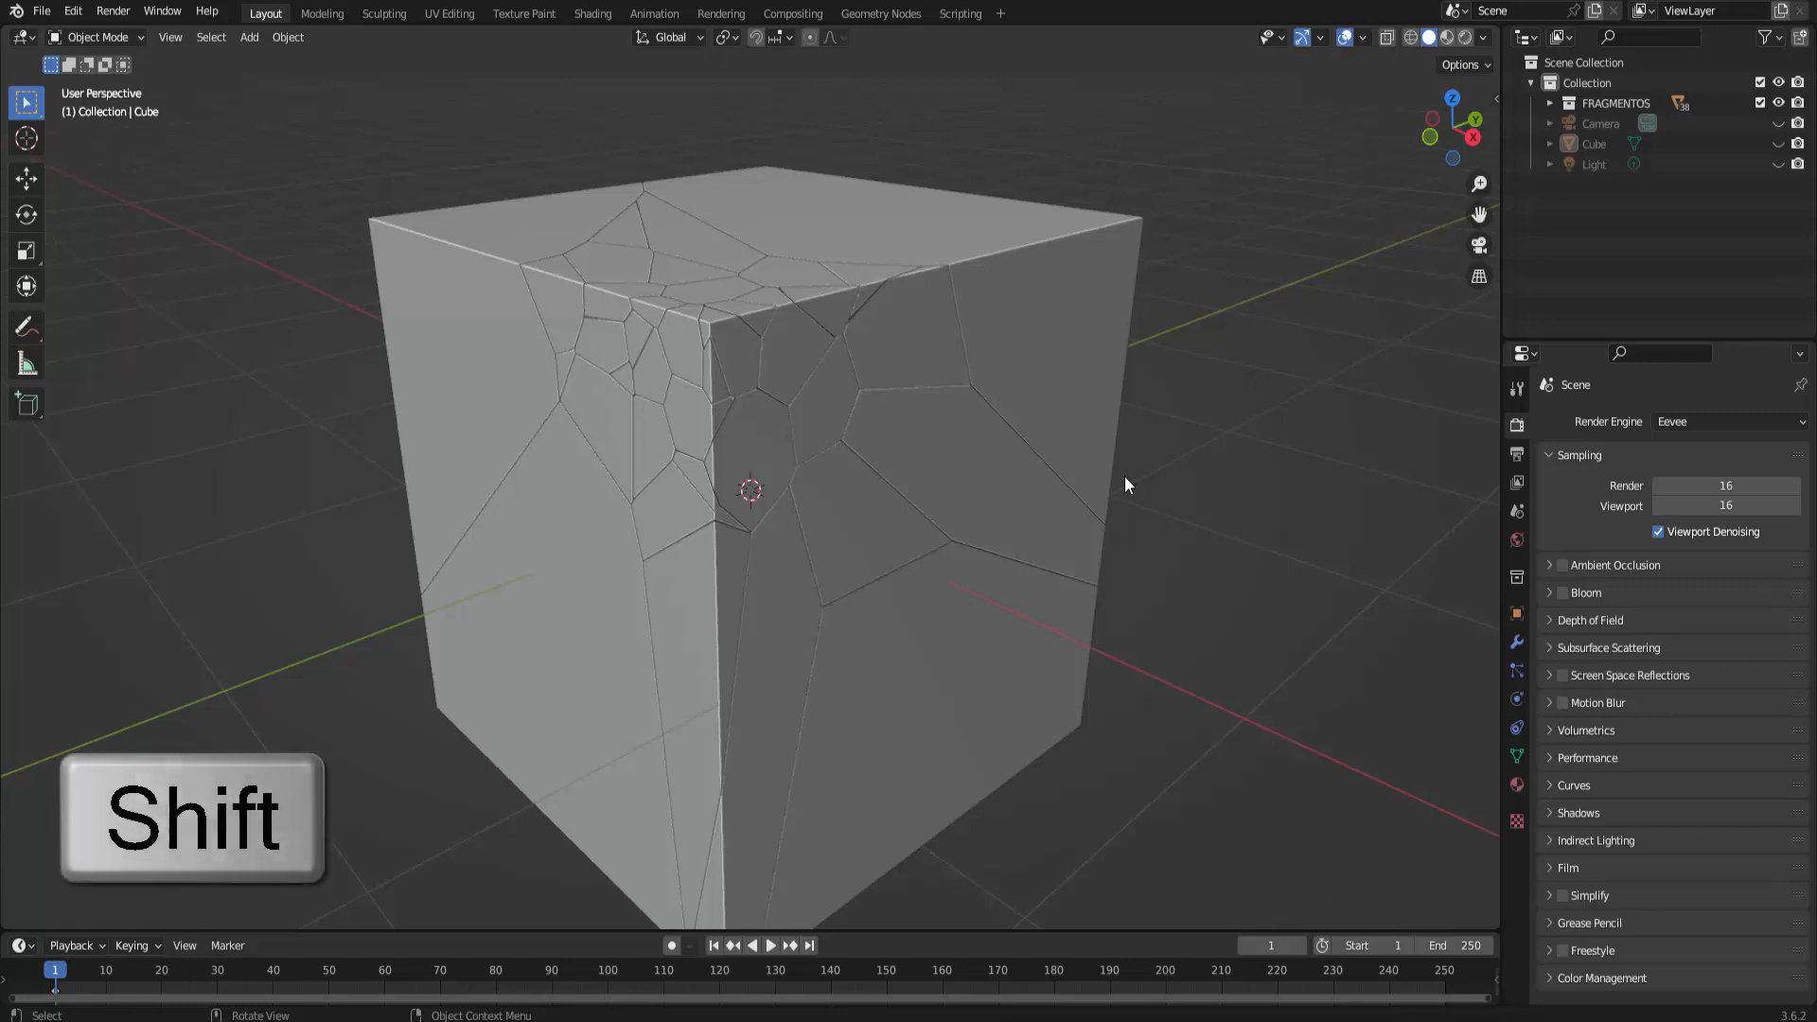
{"action": "left_click", "coordinate": [691, 417], "text": "shift"}
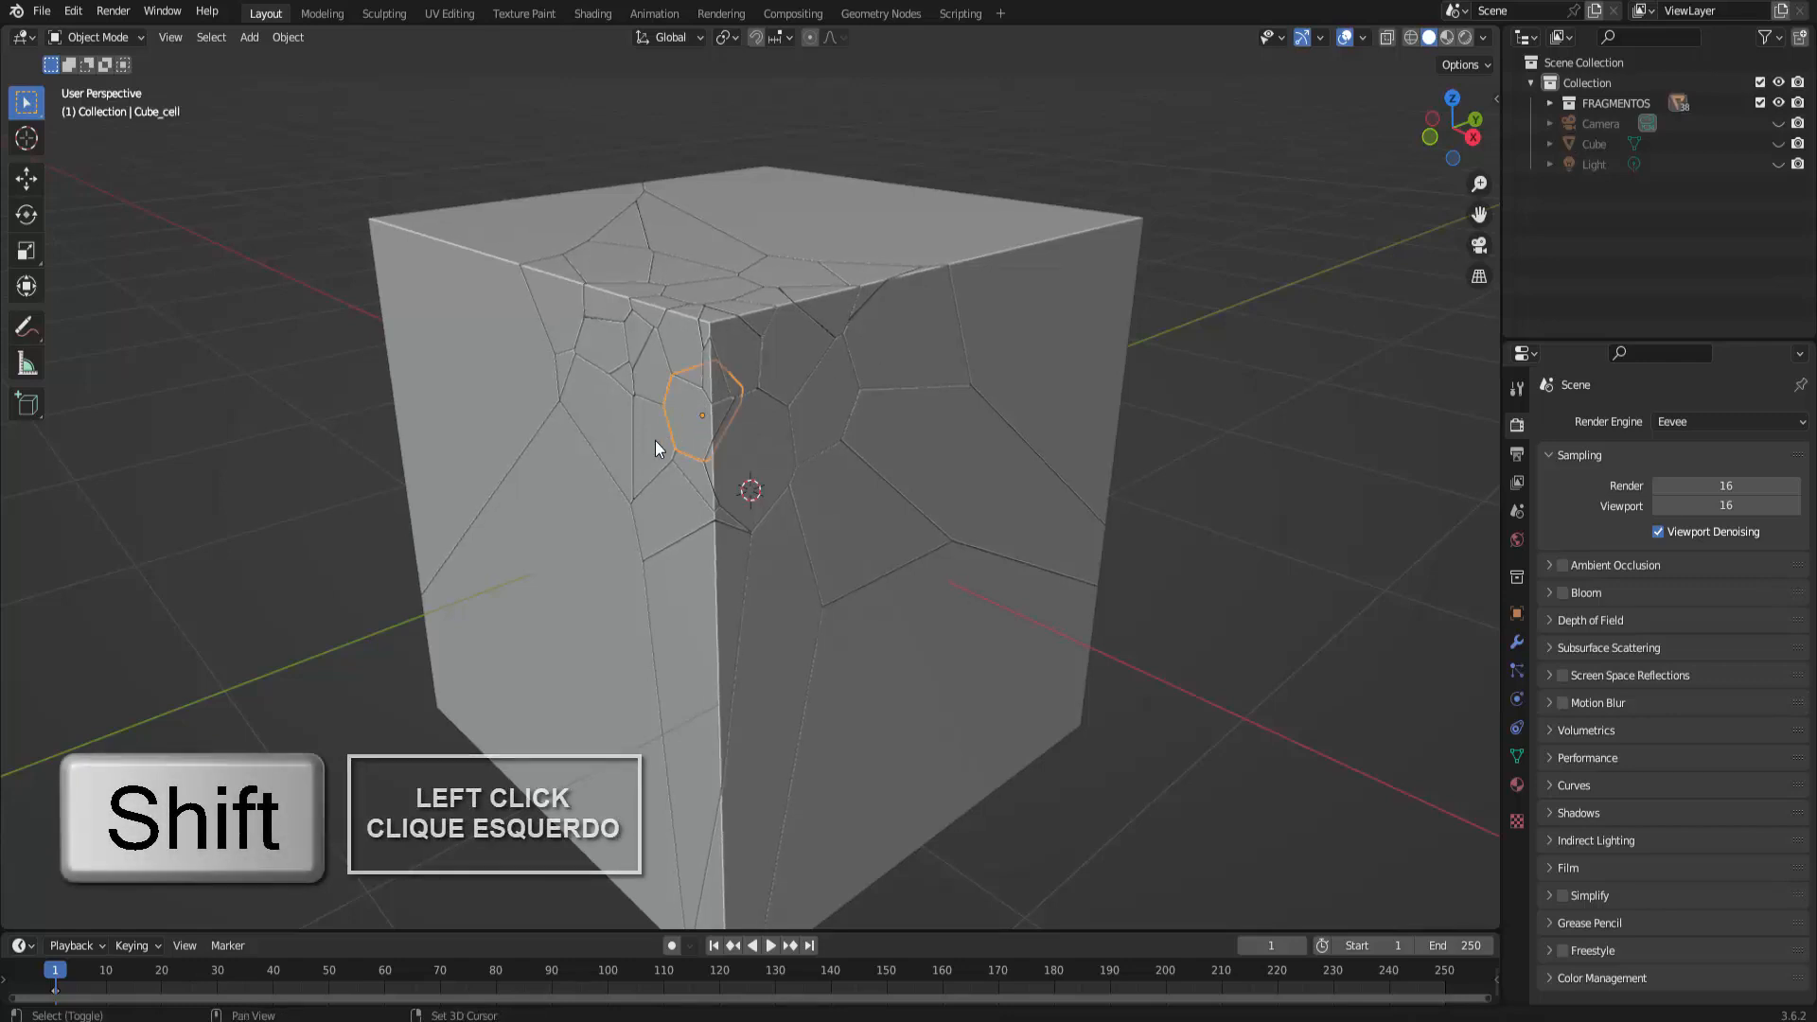
{"action": "left_click", "coordinate": [667, 367], "text": "shift"}
{"action": "left_click", "coordinate": [665, 361], "text": "shift"}
{"action": "left_click", "coordinate": [687, 333], "text": "shift"}
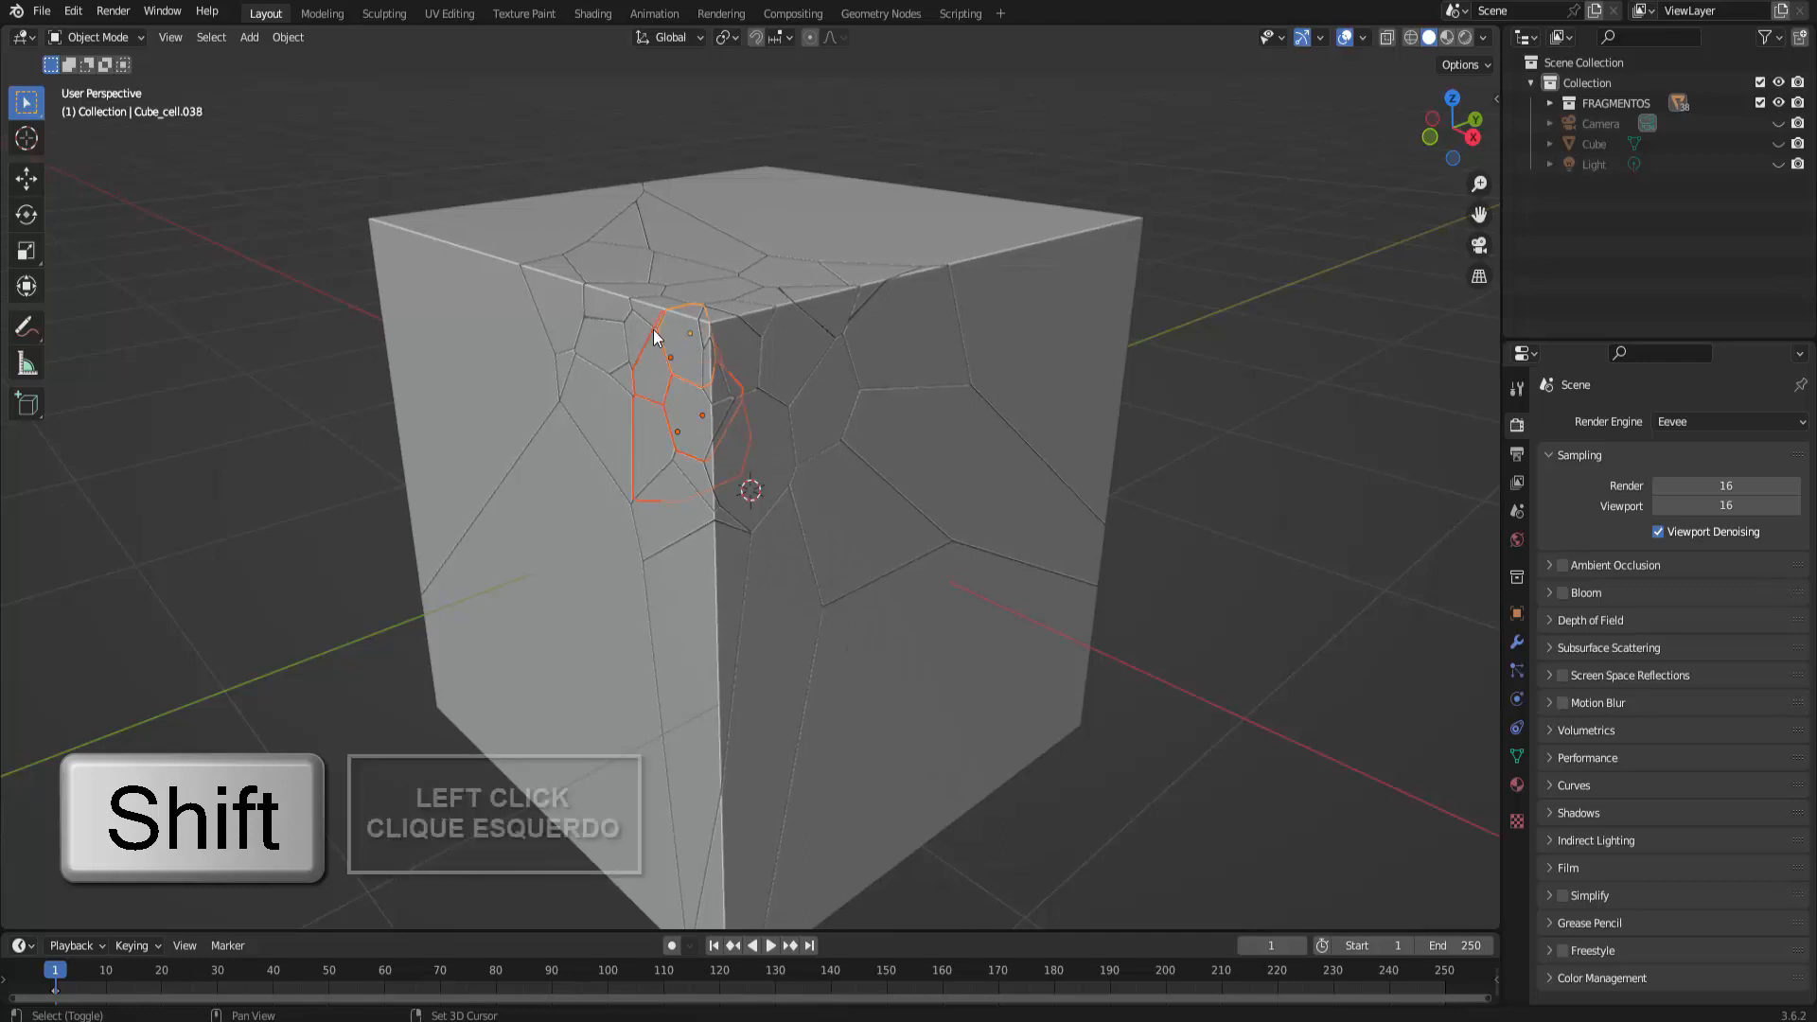
{"action": "left_click", "coordinate": [647, 324], "text": "shift"}
{"action": "left_click", "coordinate": [660, 311], "text": "shift"}
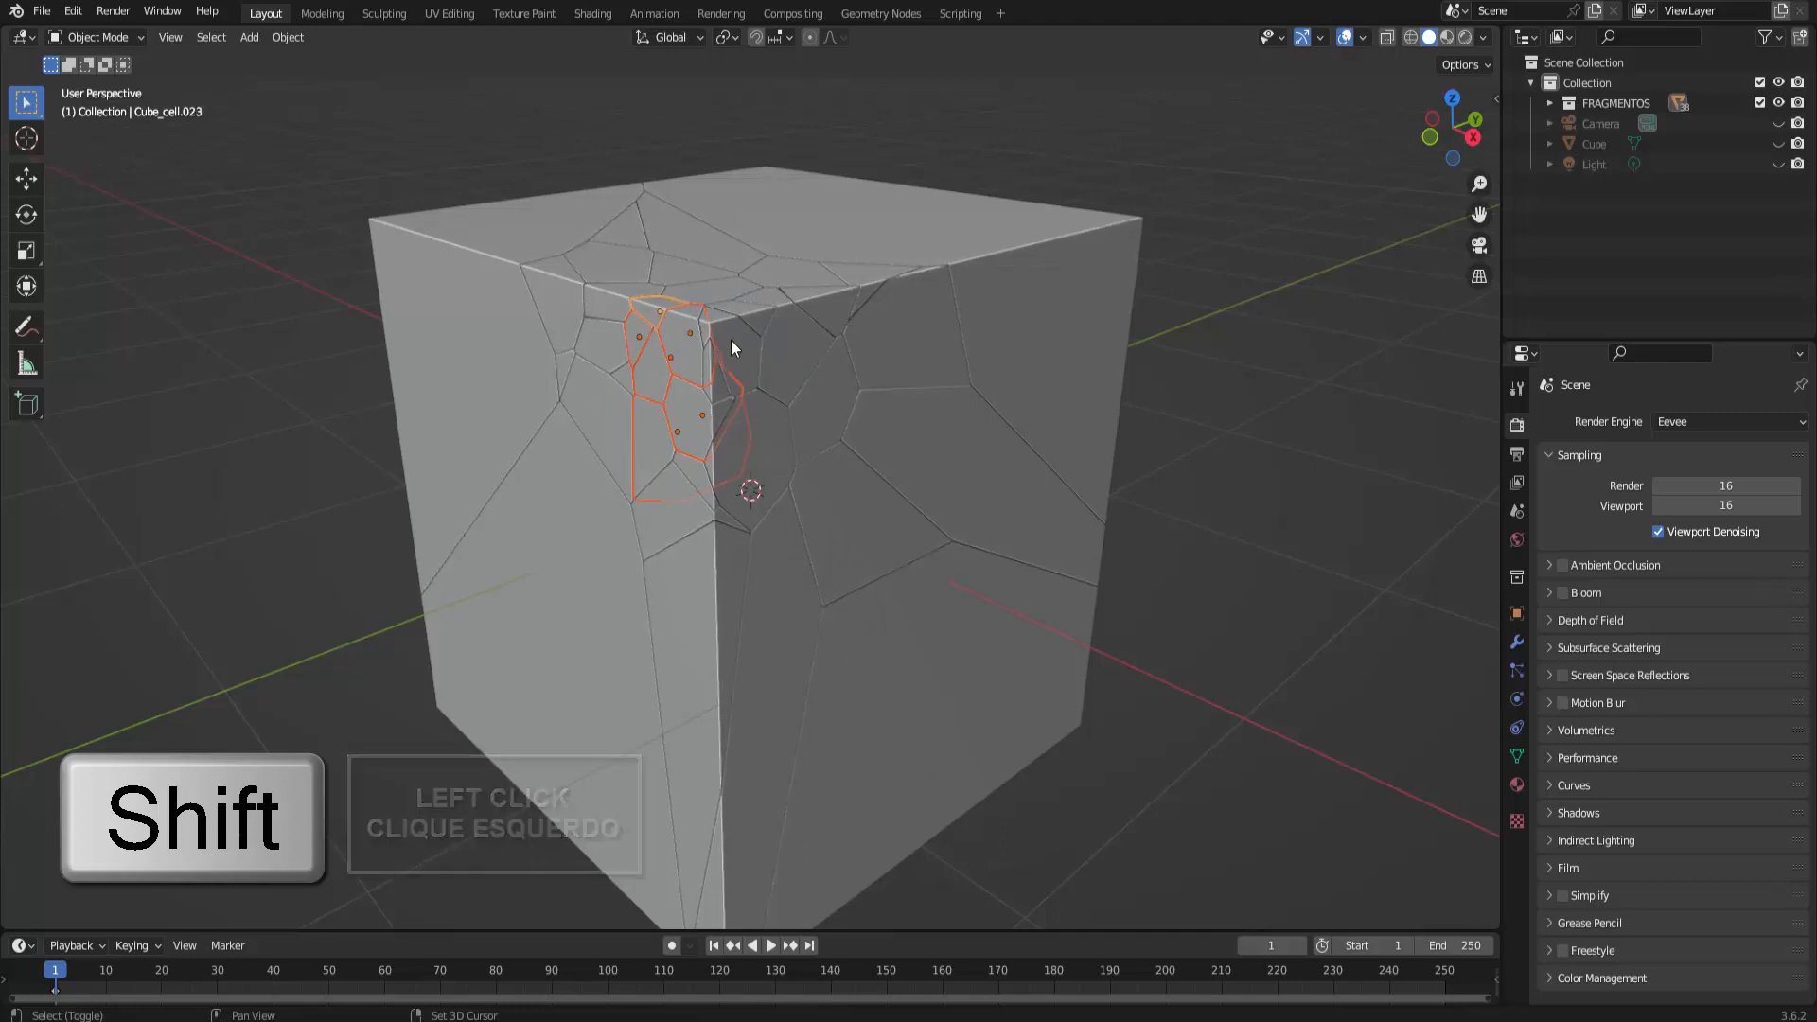
Extend the selection to the remaining corner fragments on the top and darker side face, making the small upper-edge fragment active last
{"action": "left_click", "coordinate": [725, 327], "text": "shift"}
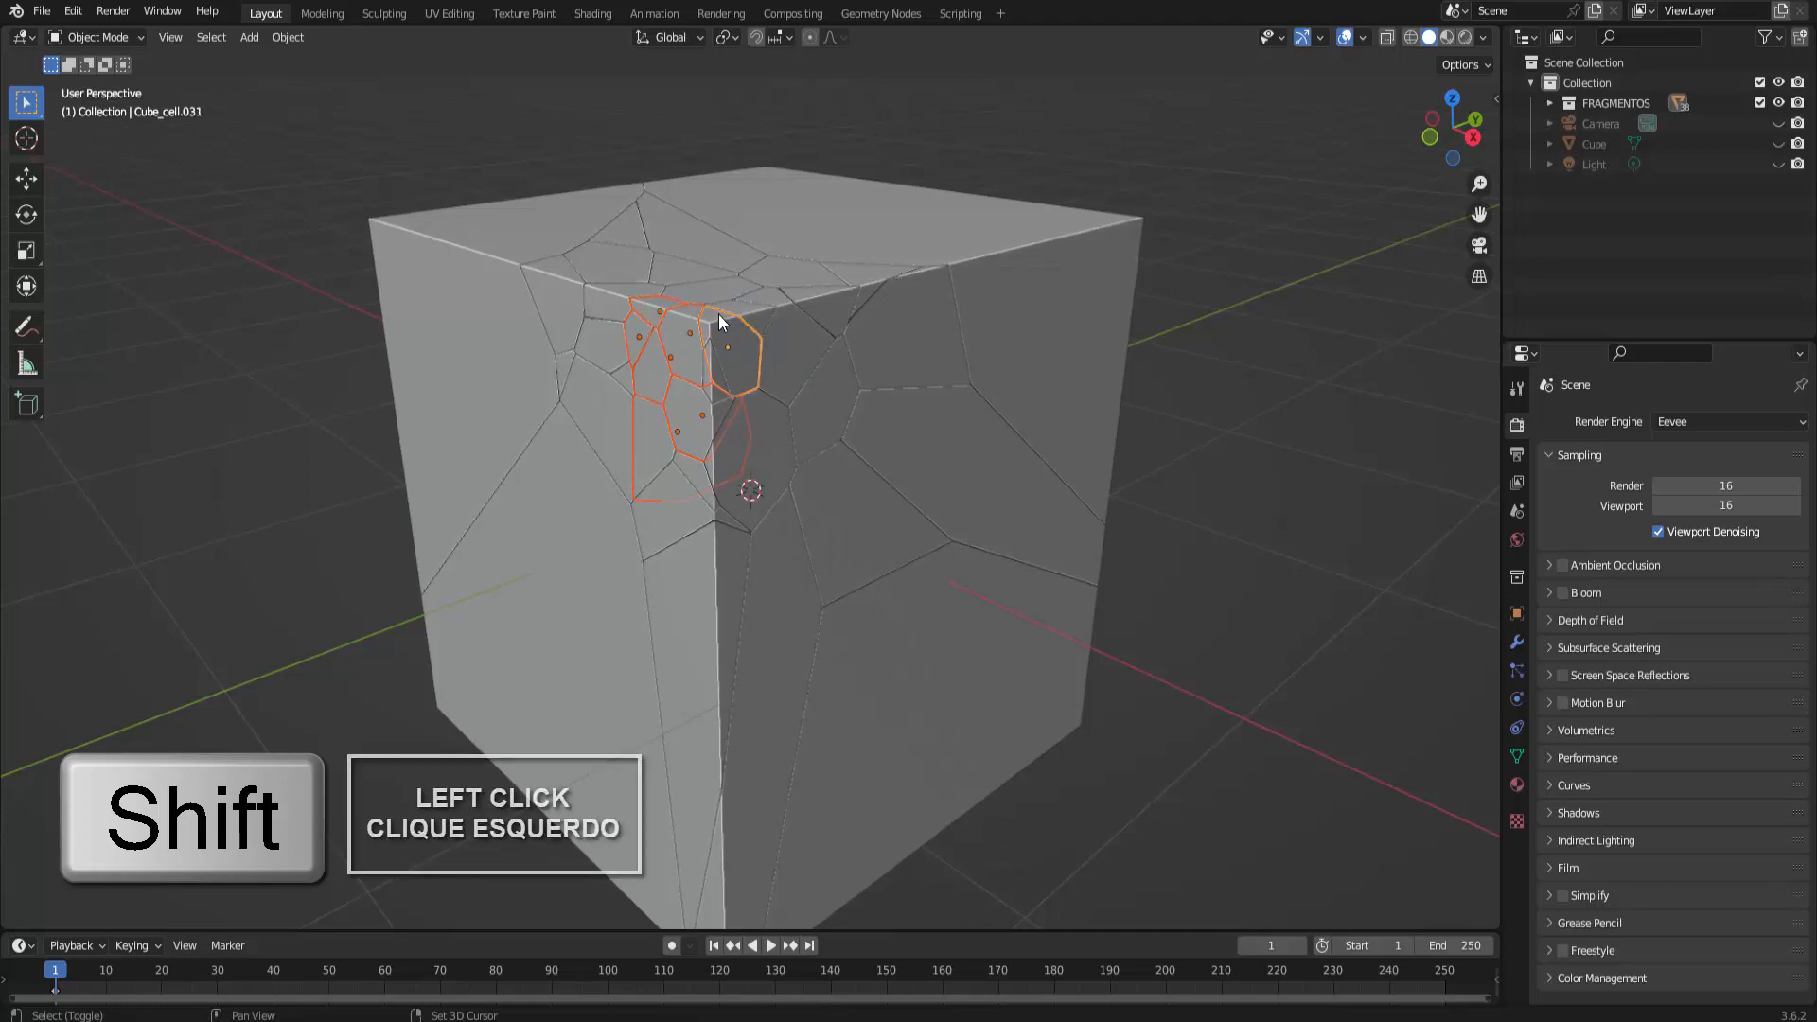
{"action": "left_click", "coordinate": [729, 298], "text": "shift"}
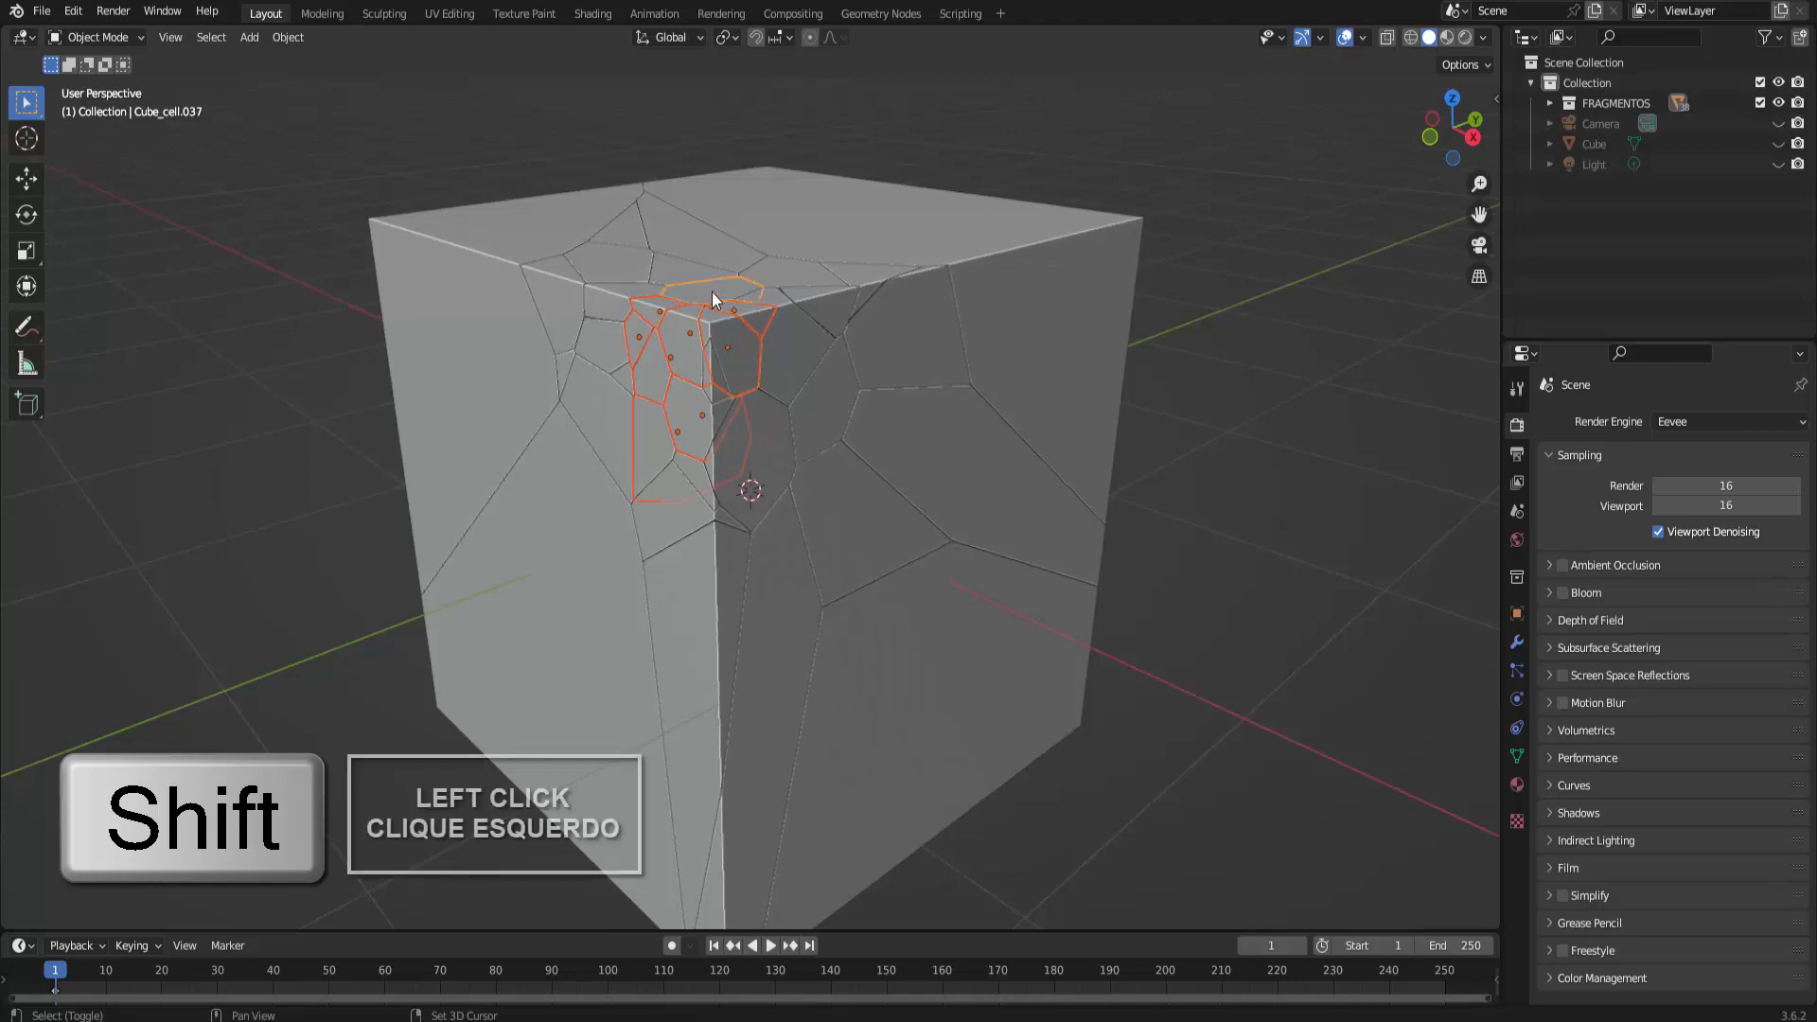
{"action": "left_click", "coordinate": [725, 388], "text": "shift"}
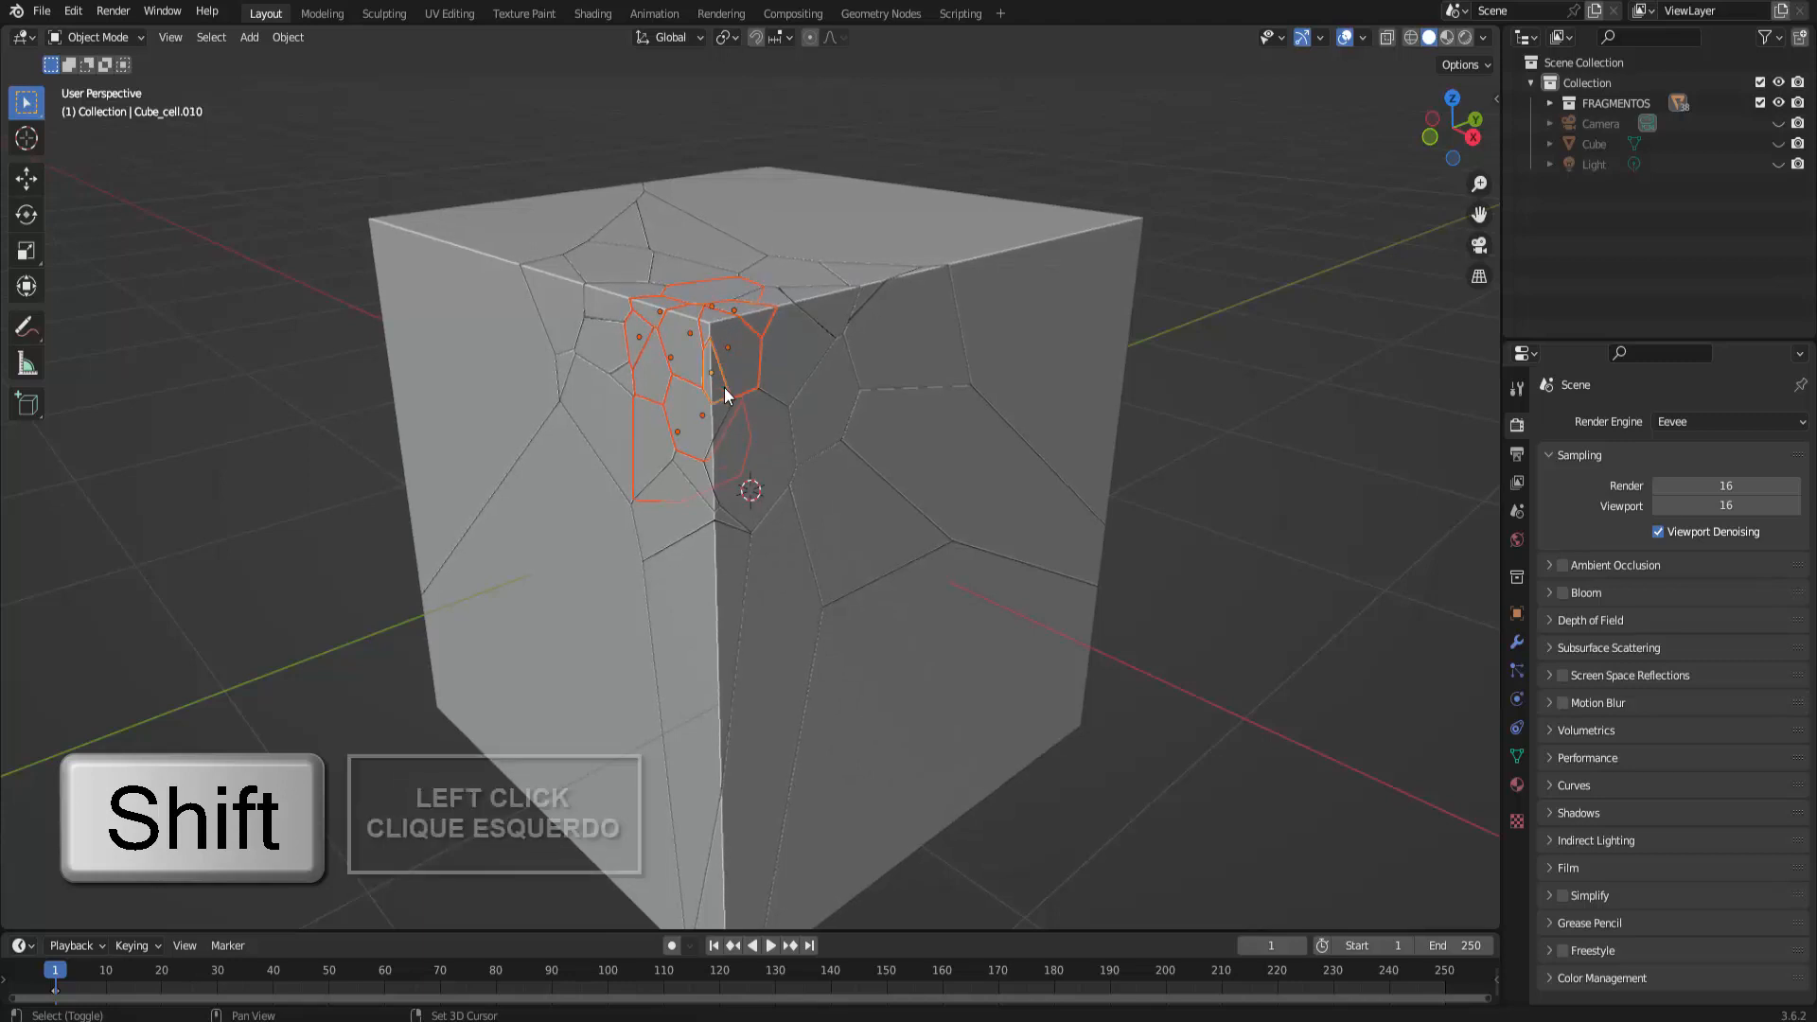
{"action": "left_click", "coordinate": [771, 412], "text": "shift"}
{"action": "left_click", "coordinate": [778, 368], "text": "shift"}
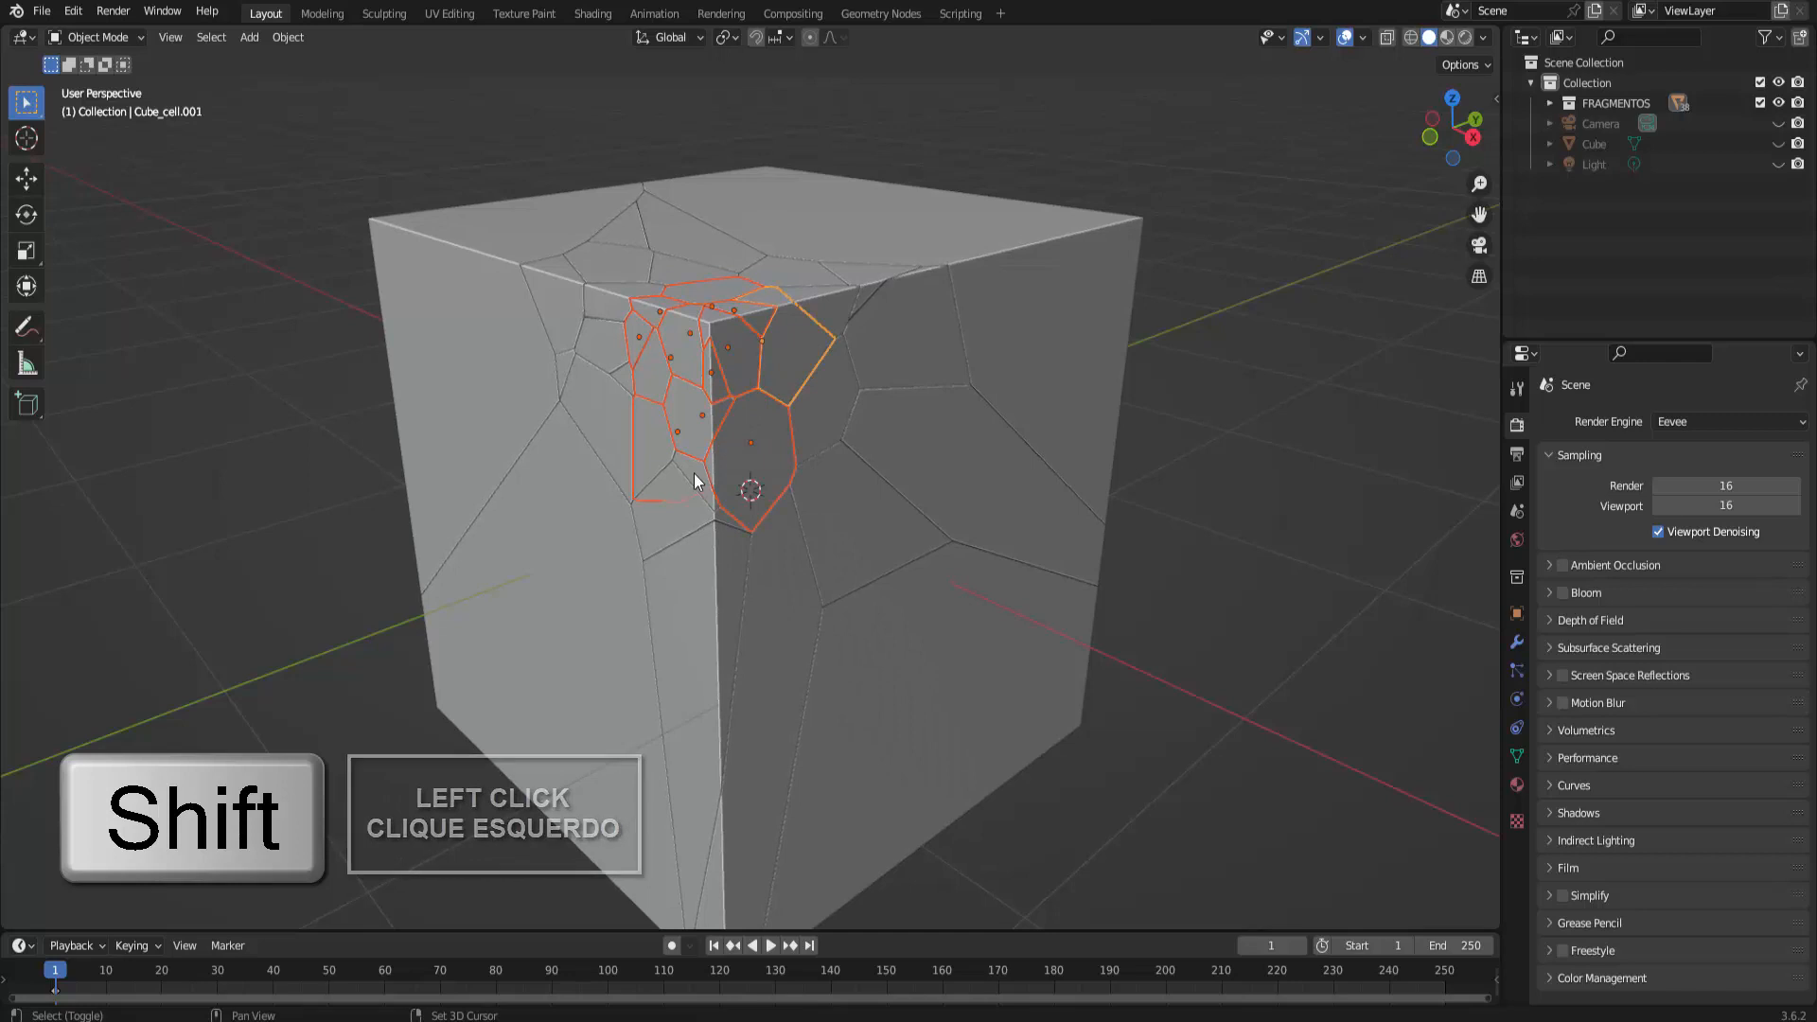
{"action": "left_click", "coordinate": [694, 479], "text": "shift"}
{"action": "left_click", "coordinate": [623, 375], "text": "shift"}
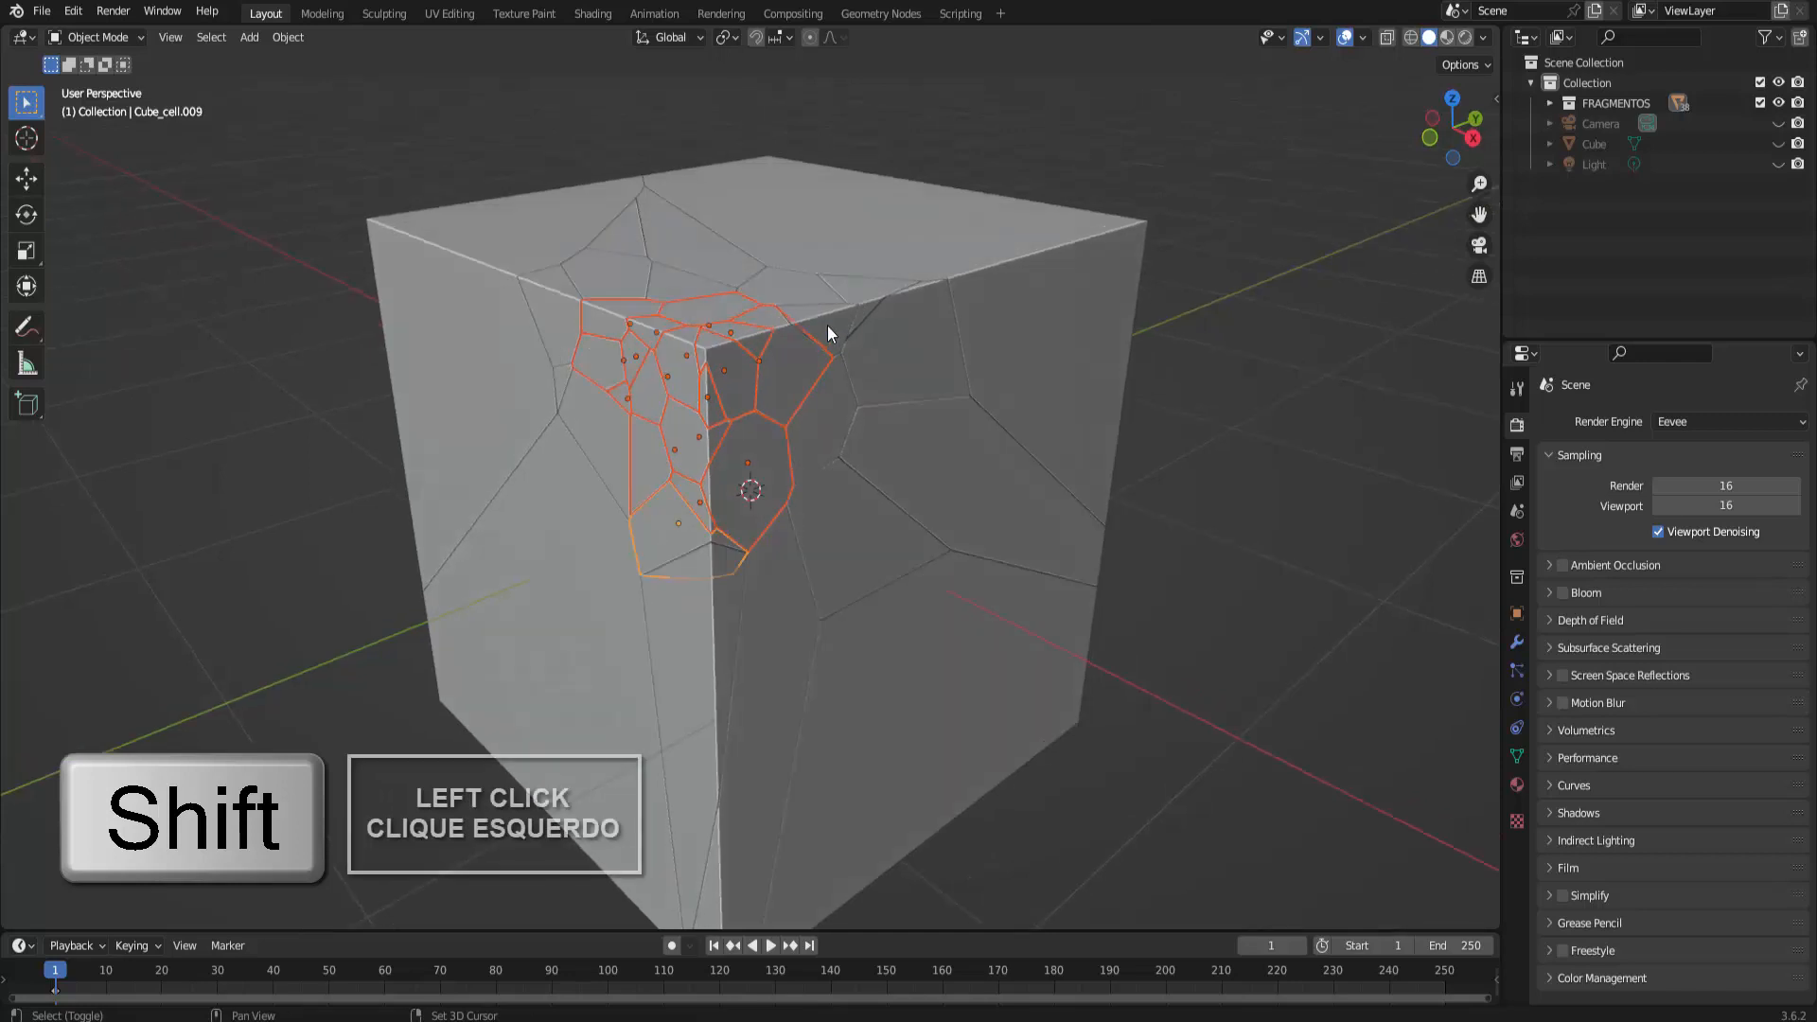
{"action": "left_click", "coordinate": [828, 325], "text": "shift"}
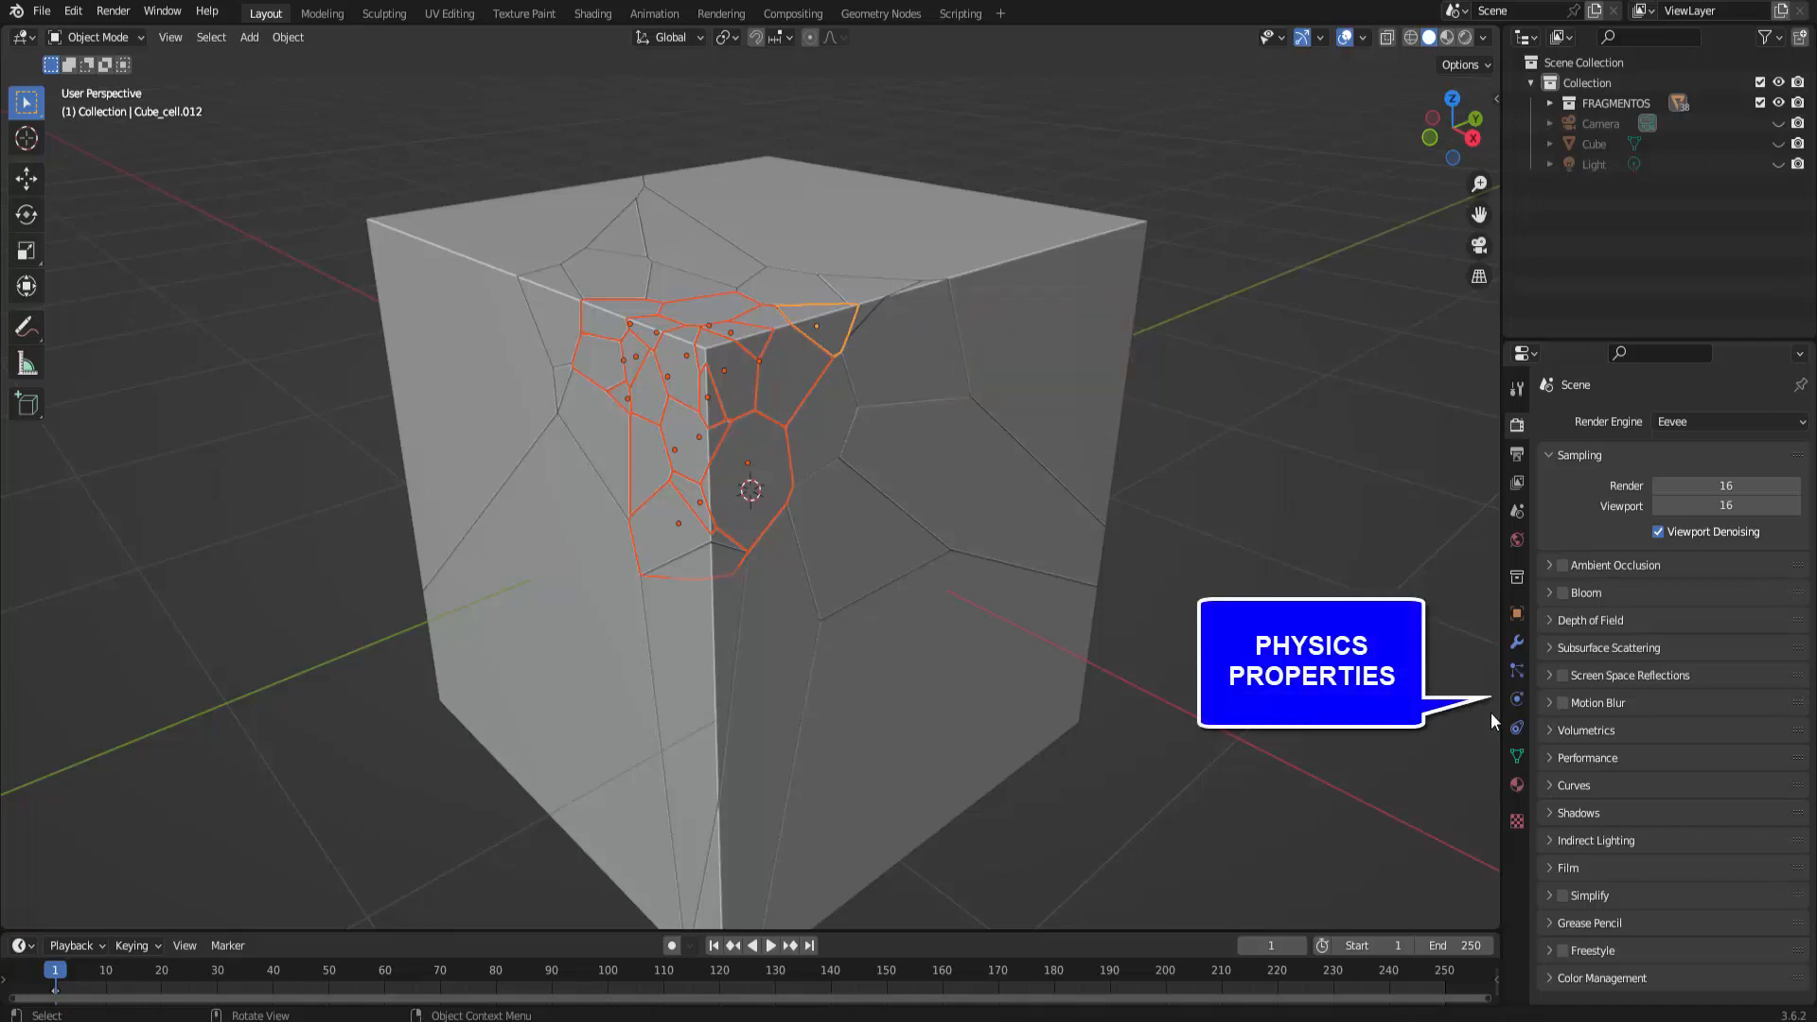
Add an Active rigid body to the active corner fragment, play the simulation briefly and return to the first frame
{"action": "left_click", "coordinate": [1518, 700]}
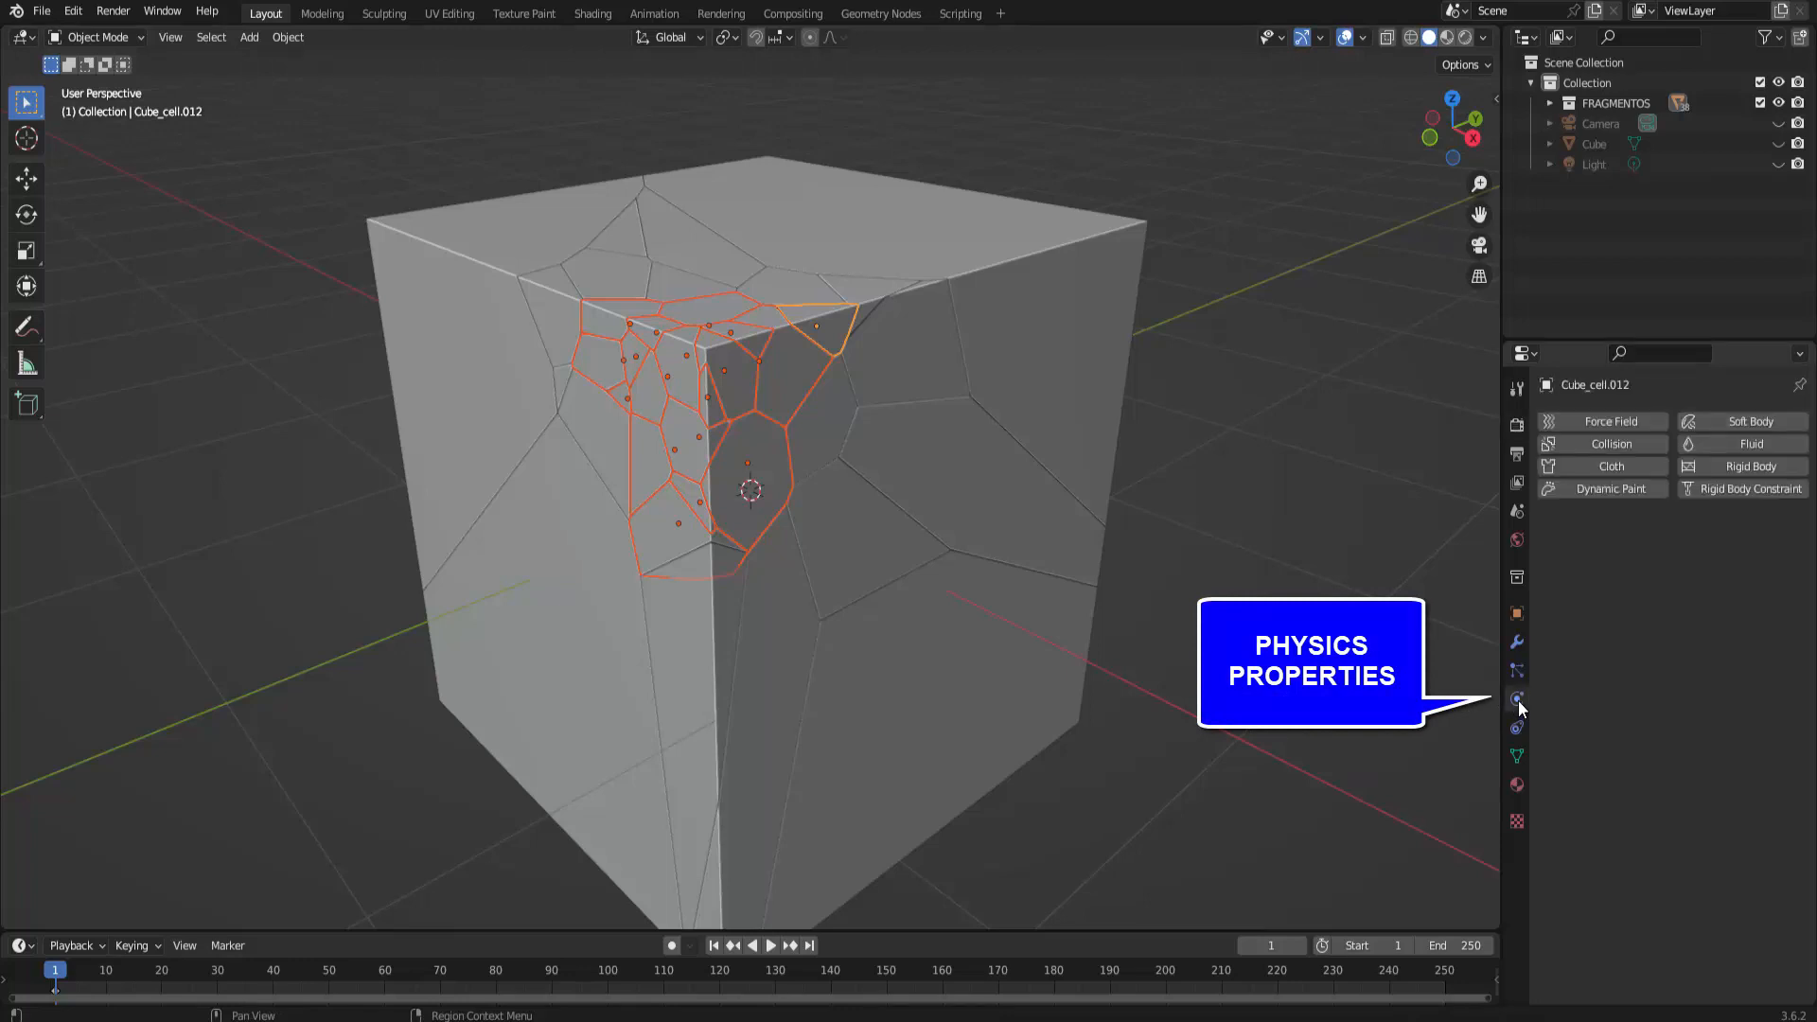
{"action": "left_click", "coordinate": [1747, 466]}
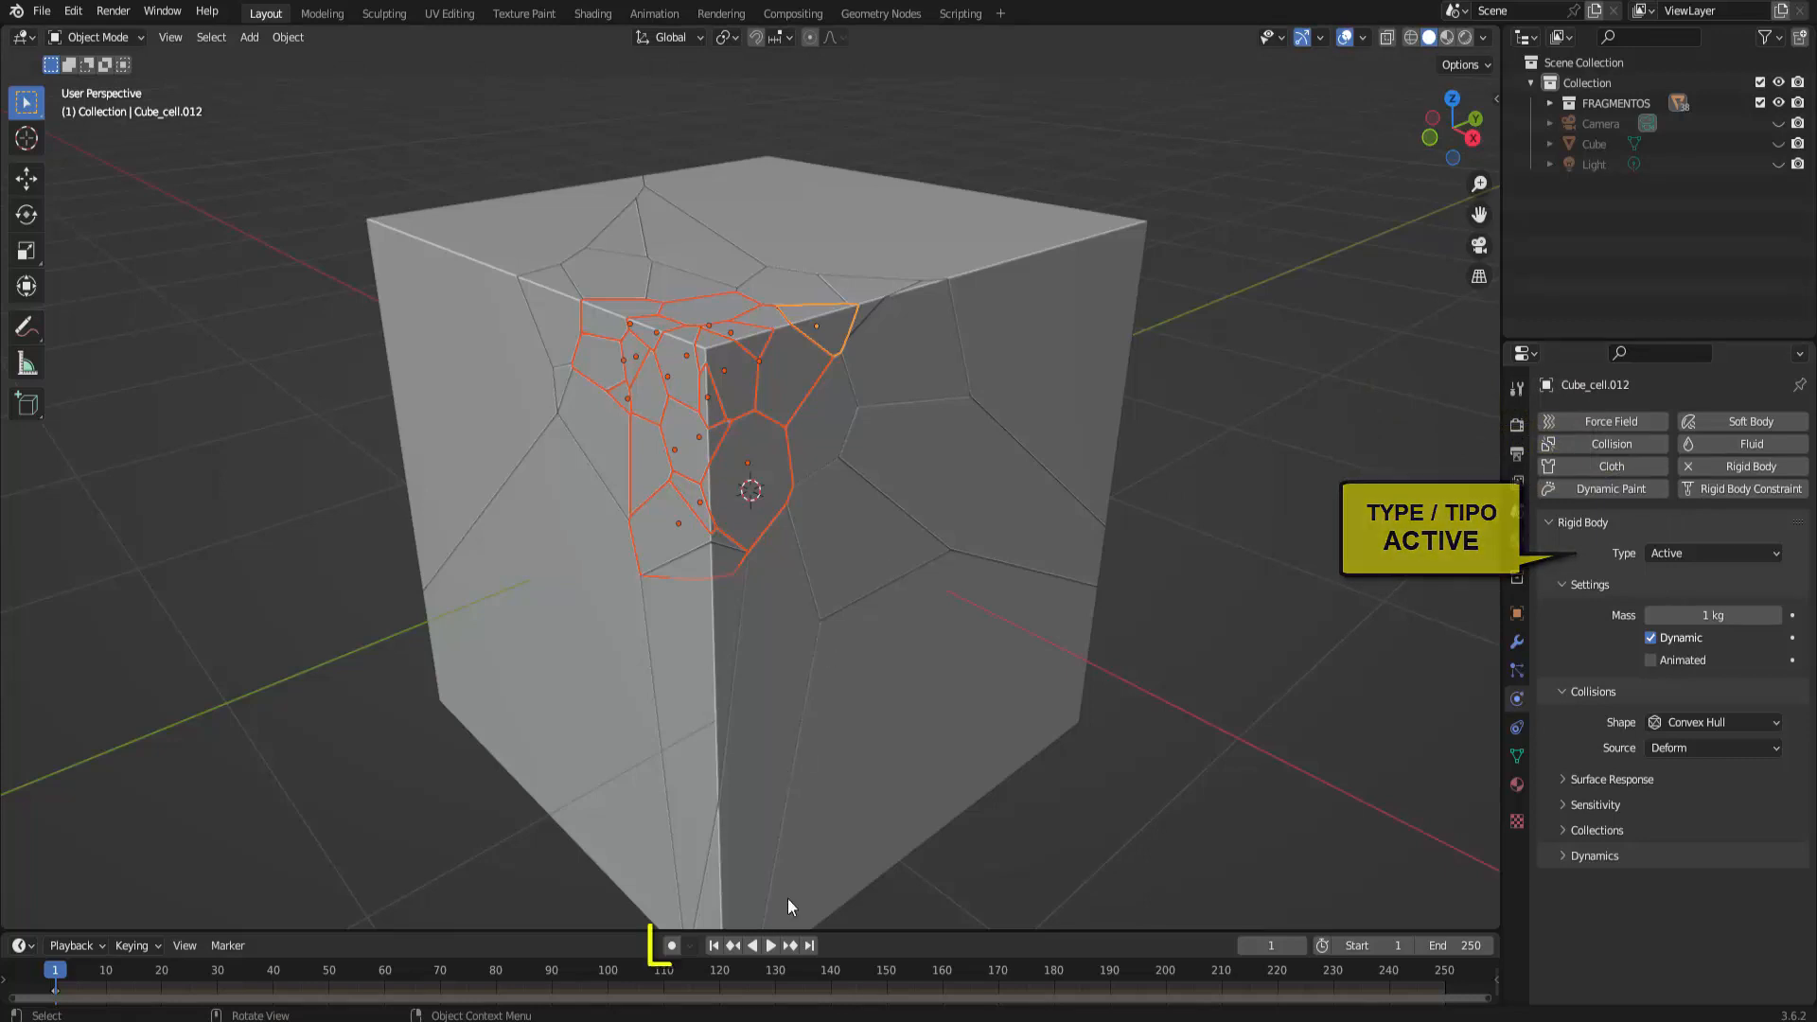
{"action": "left_click", "coordinate": [770, 946]}
{"action": "left_click", "coordinate": [763, 946]}
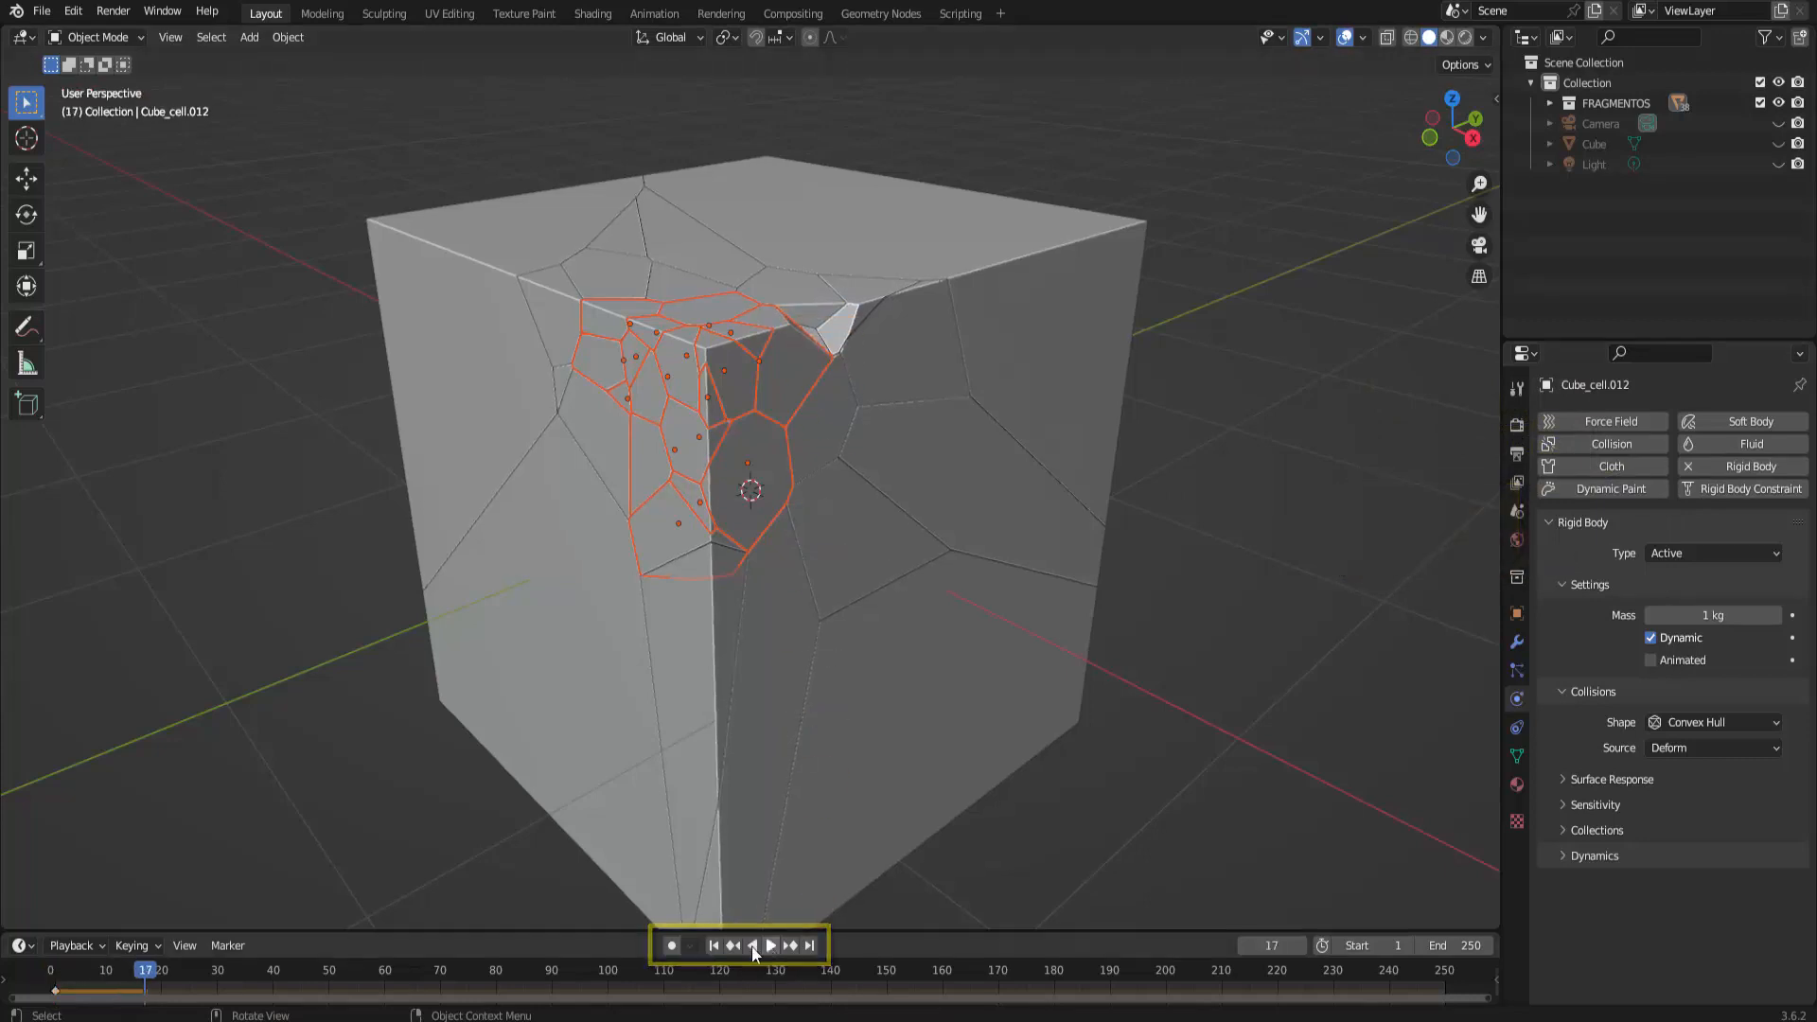
{"action": "left_click", "coordinate": [715, 945]}
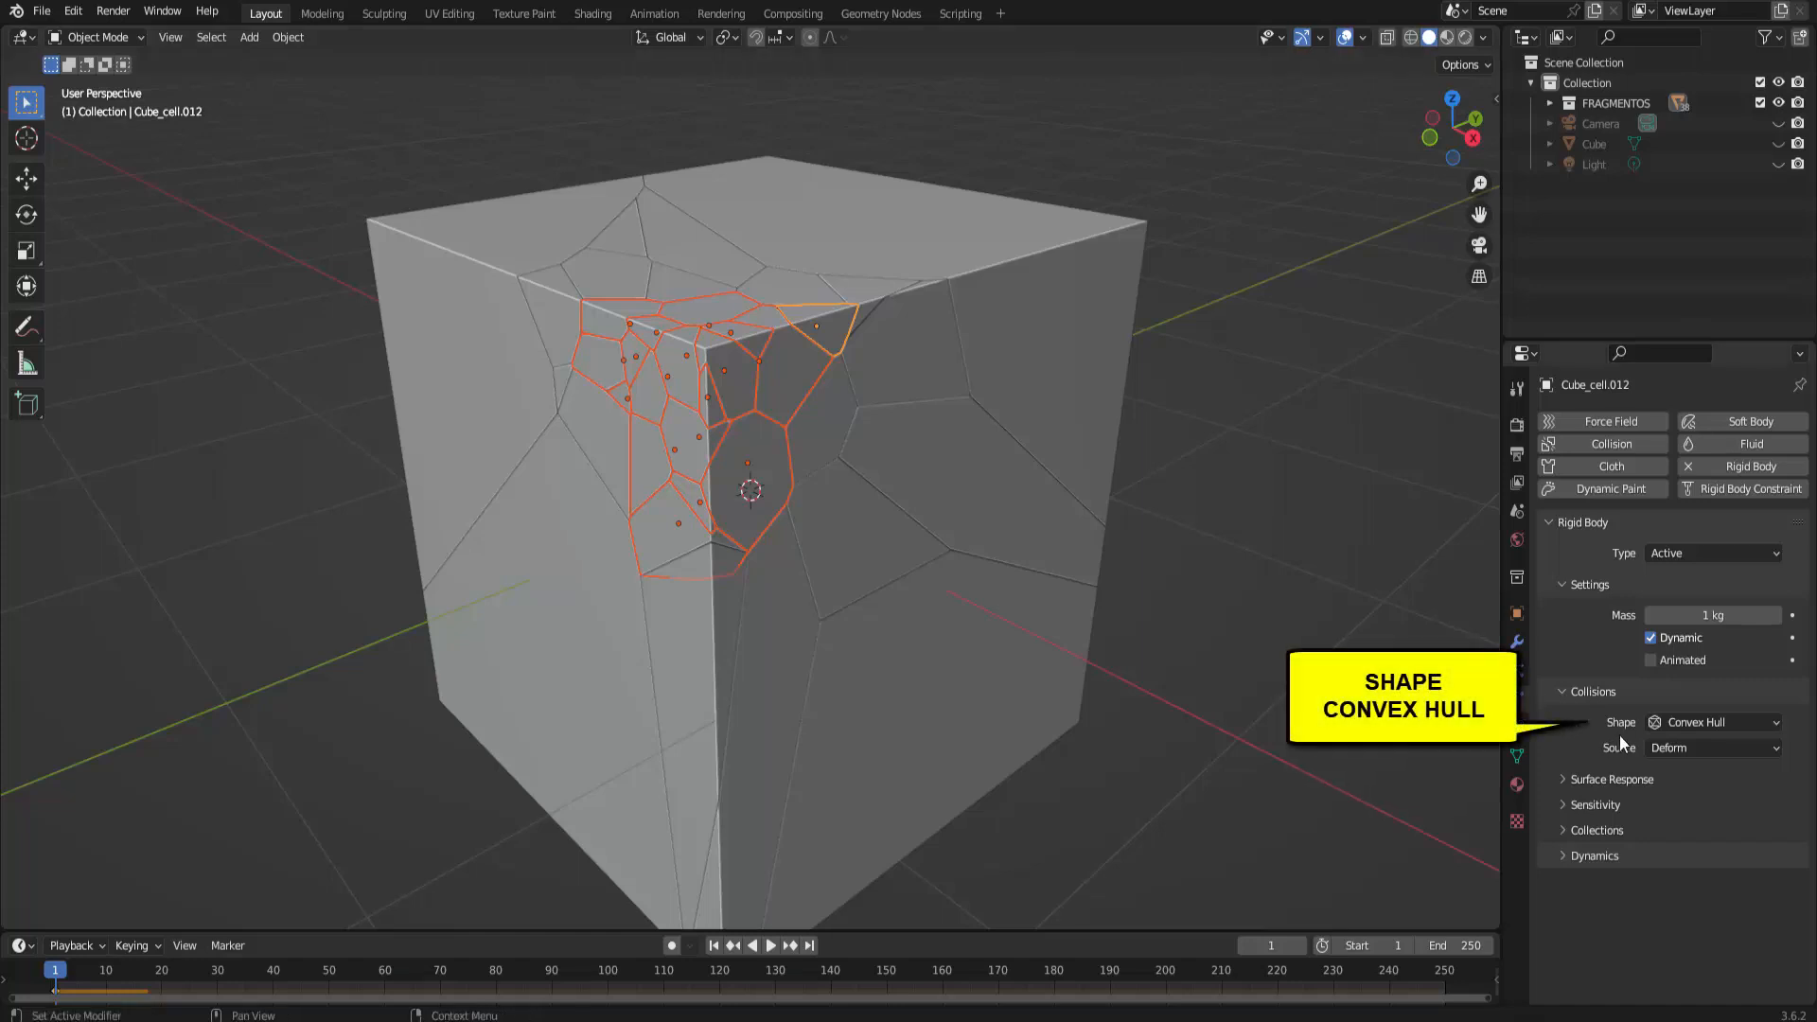
Enable the fragment's Collision Margin at 0 m, then preview the simulation and return to the first frame
{"action": "left_click", "coordinate": [1566, 813]}
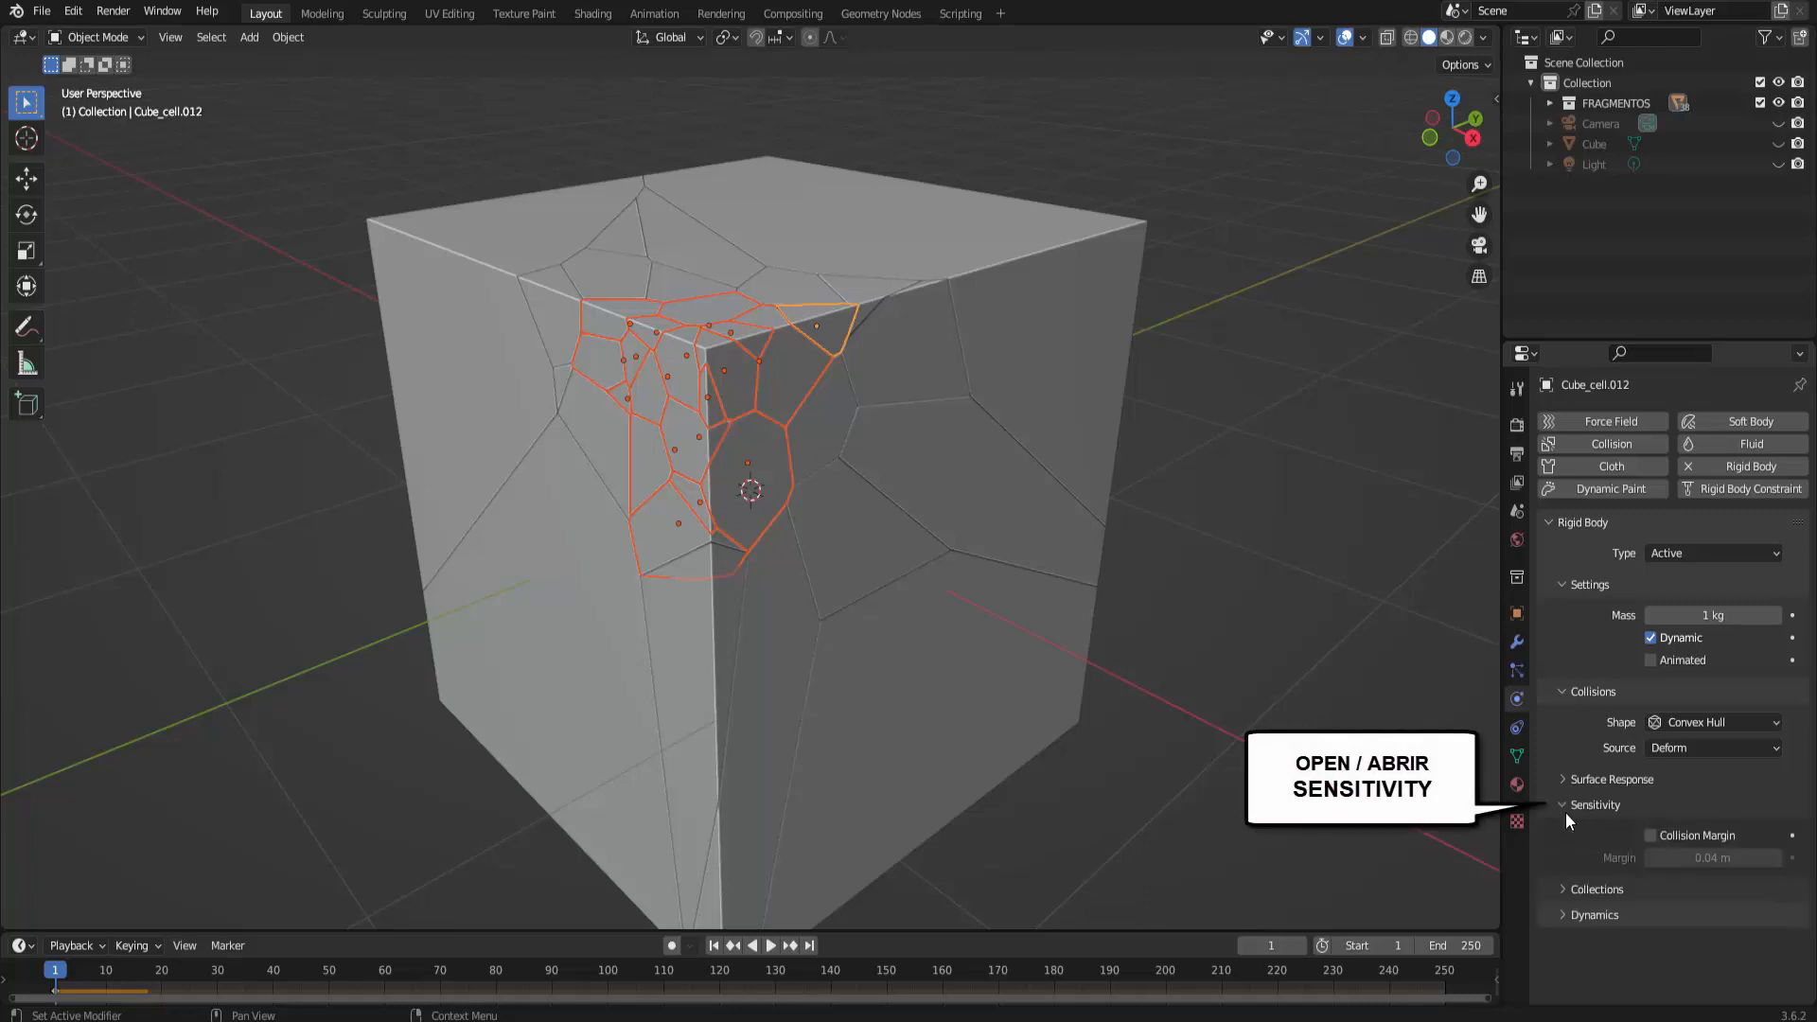
{"action": "left_click", "coordinate": [1653, 834]}
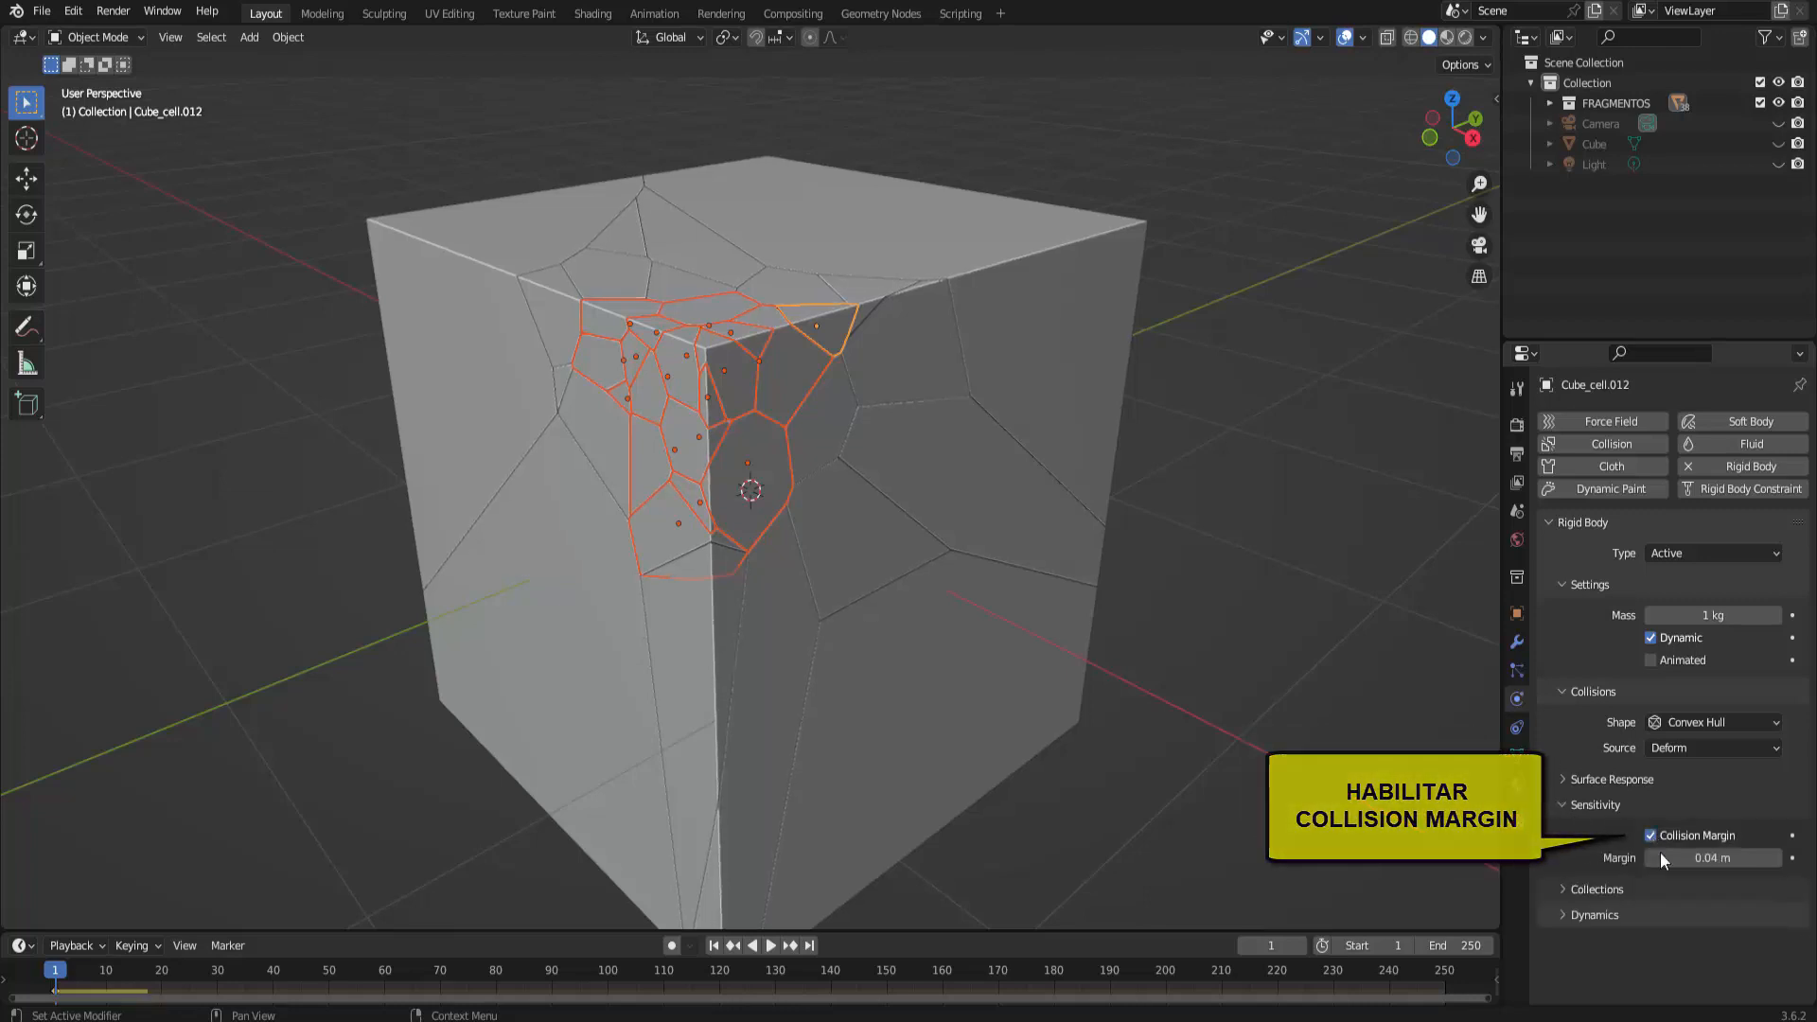
{"action": "left_click_drag", "start_coordinate": [1734, 860], "coordinate": [1702, 861]}
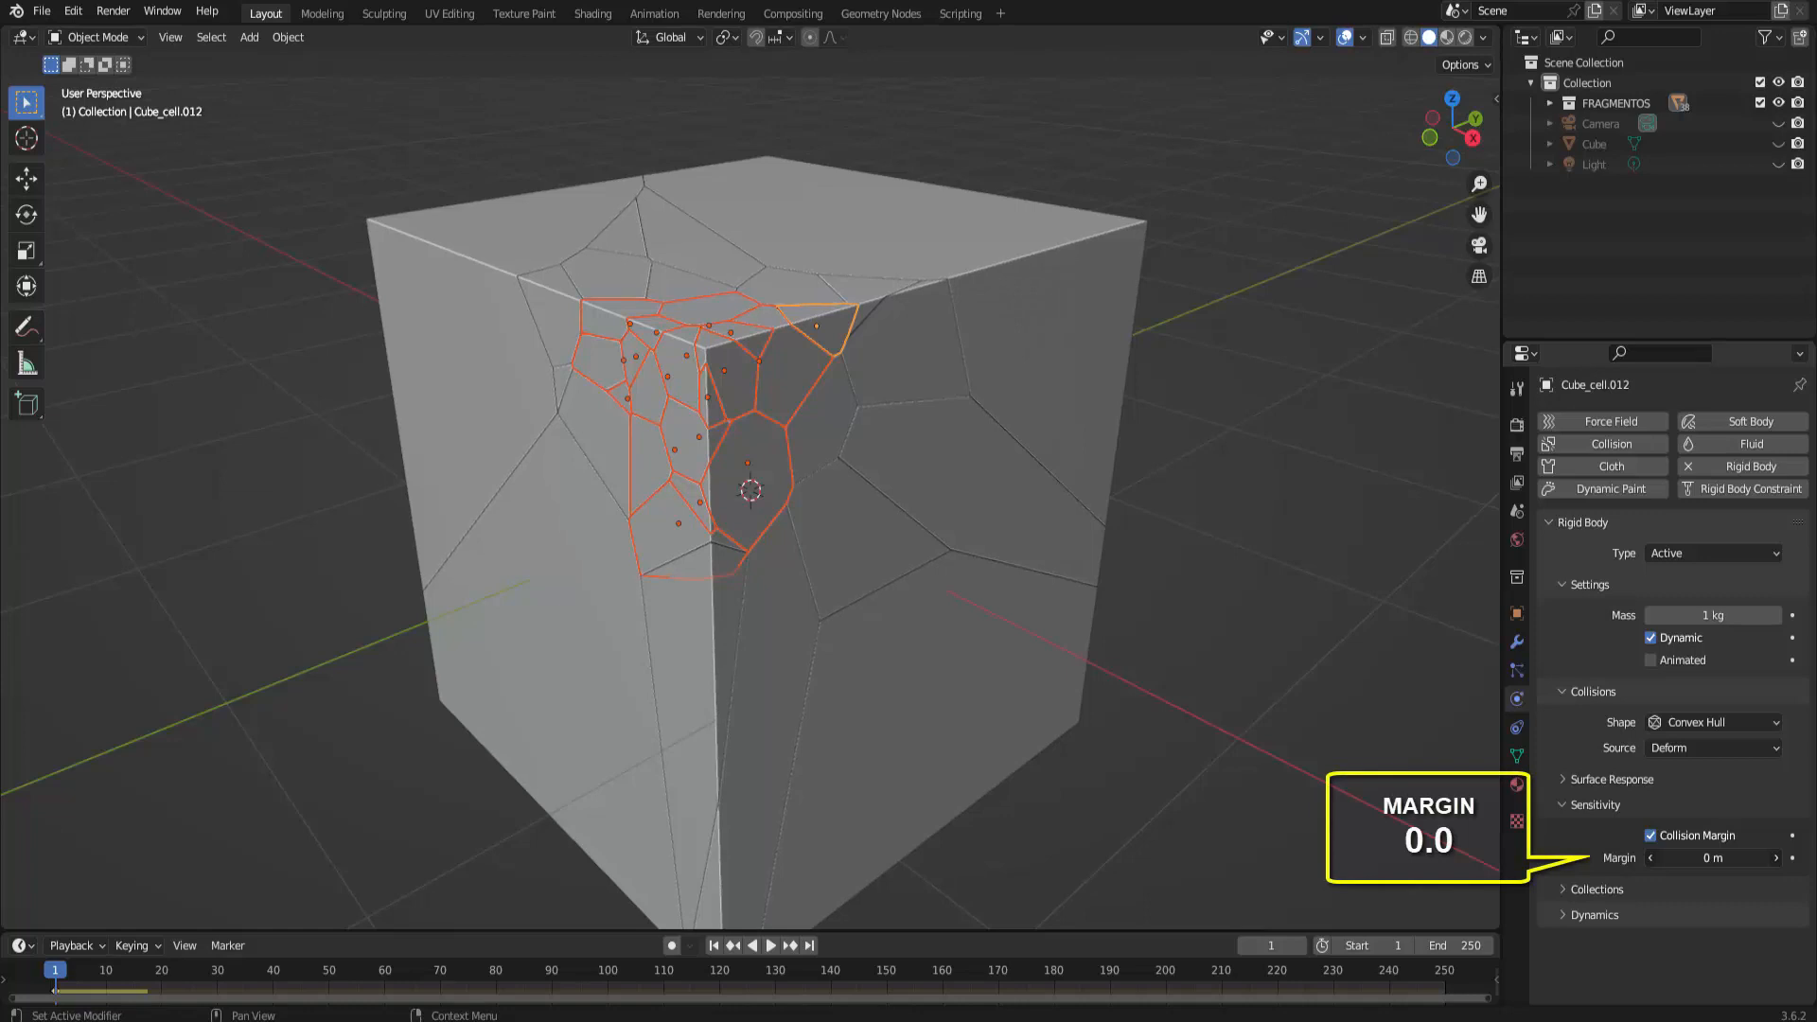
{"action": "left_click", "coordinate": [769, 946]}
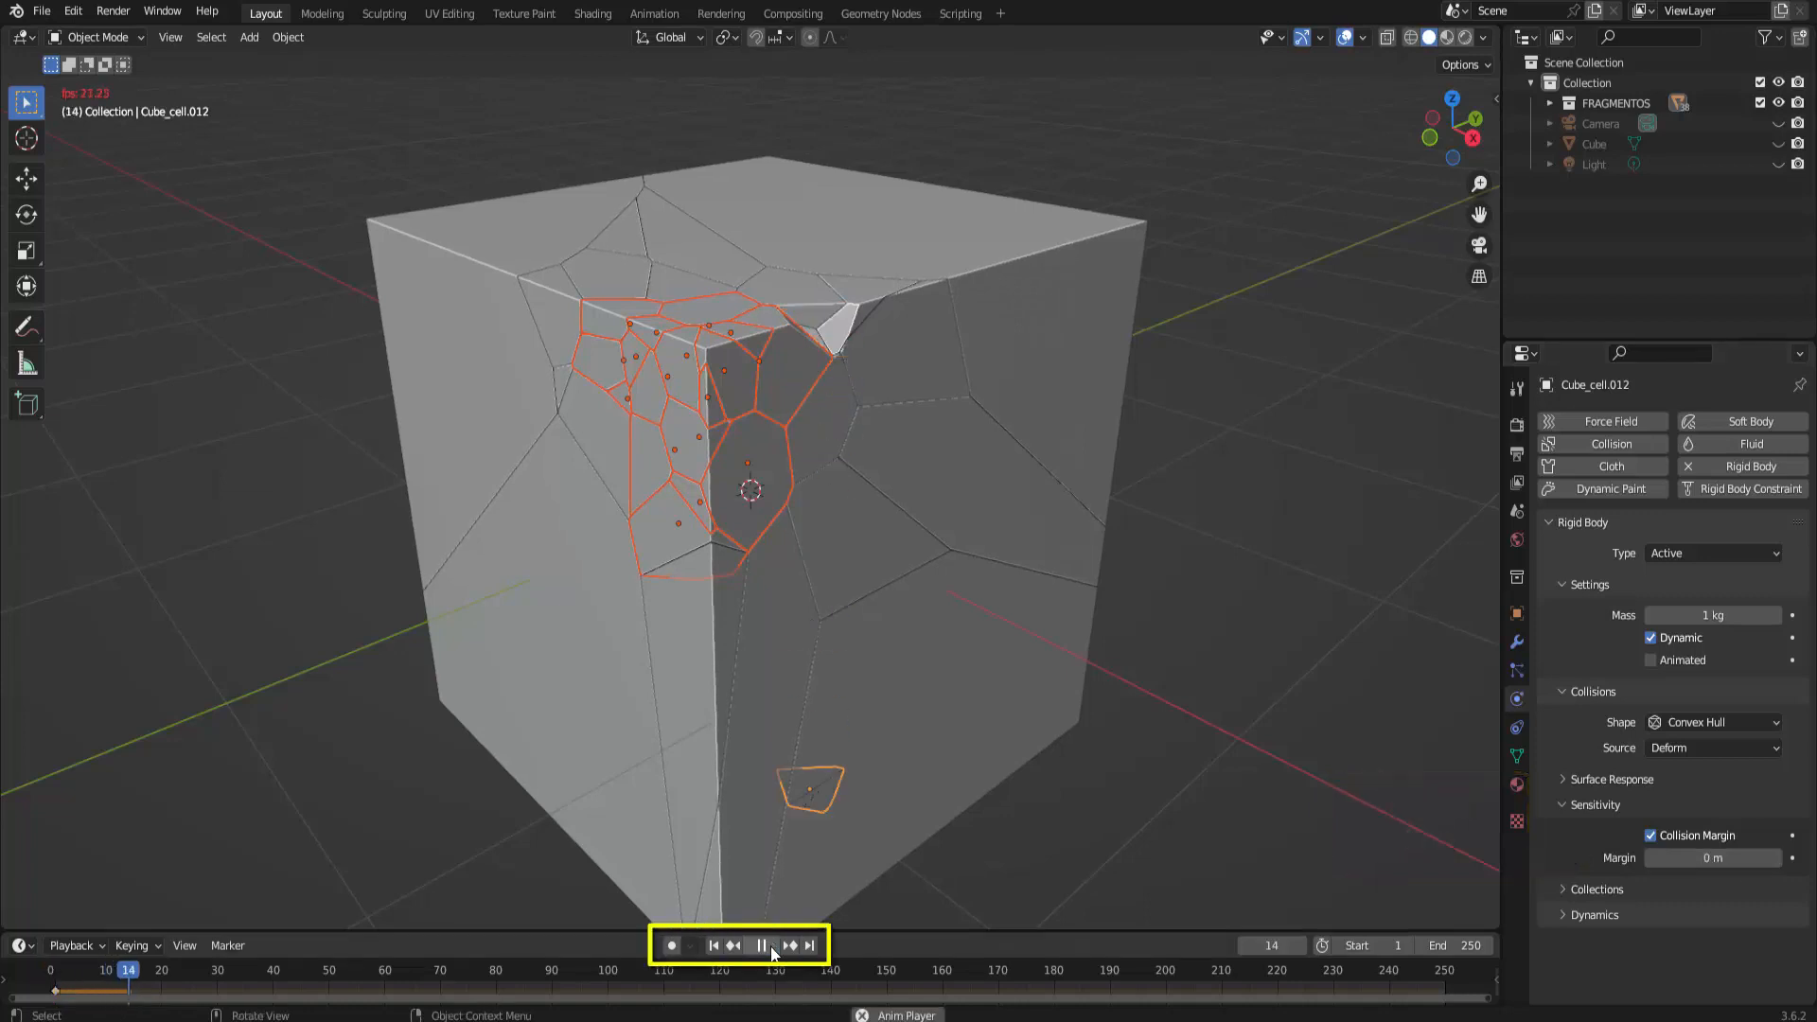
{"action": "left_click", "coordinate": [770, 948]}
{"action": "left_click", "coordinate": [715, 946]}
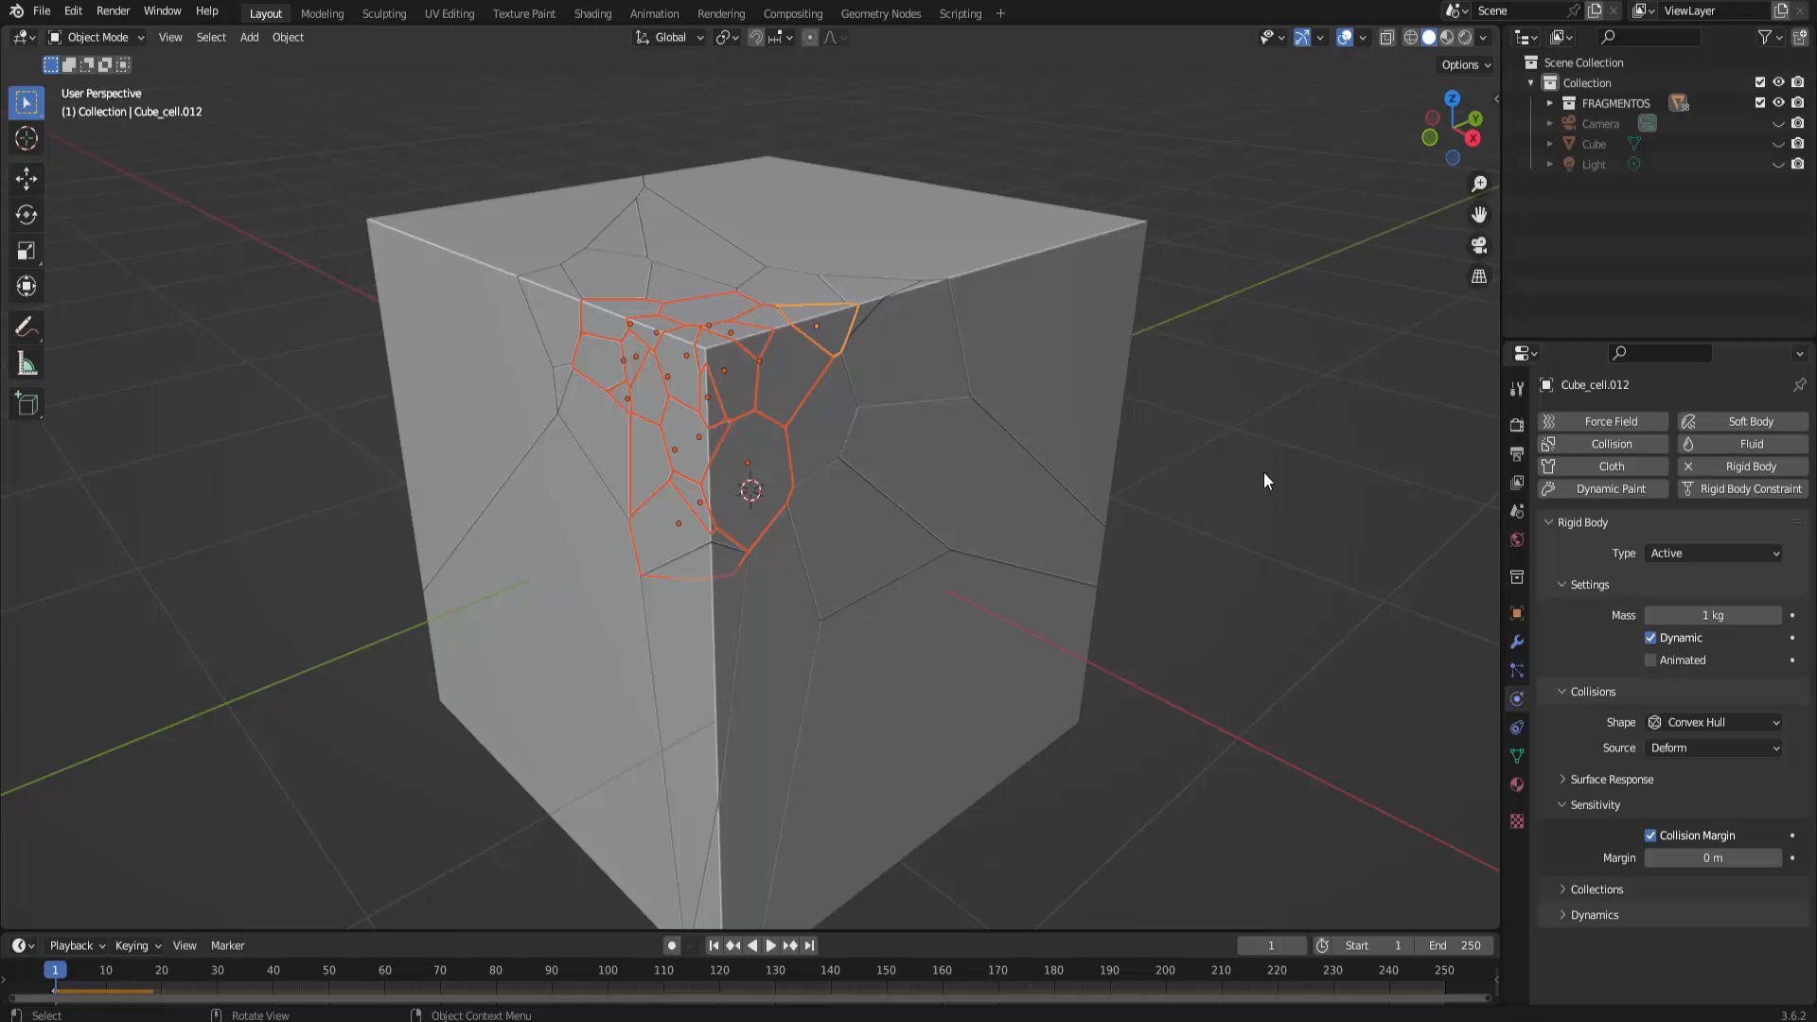
Enable Deactivation with Start Deactivated in the fragment's rigid body dynamics, then test playback and return to the first frame
{"action": "left_click", "coordinate": [1564, 917]}
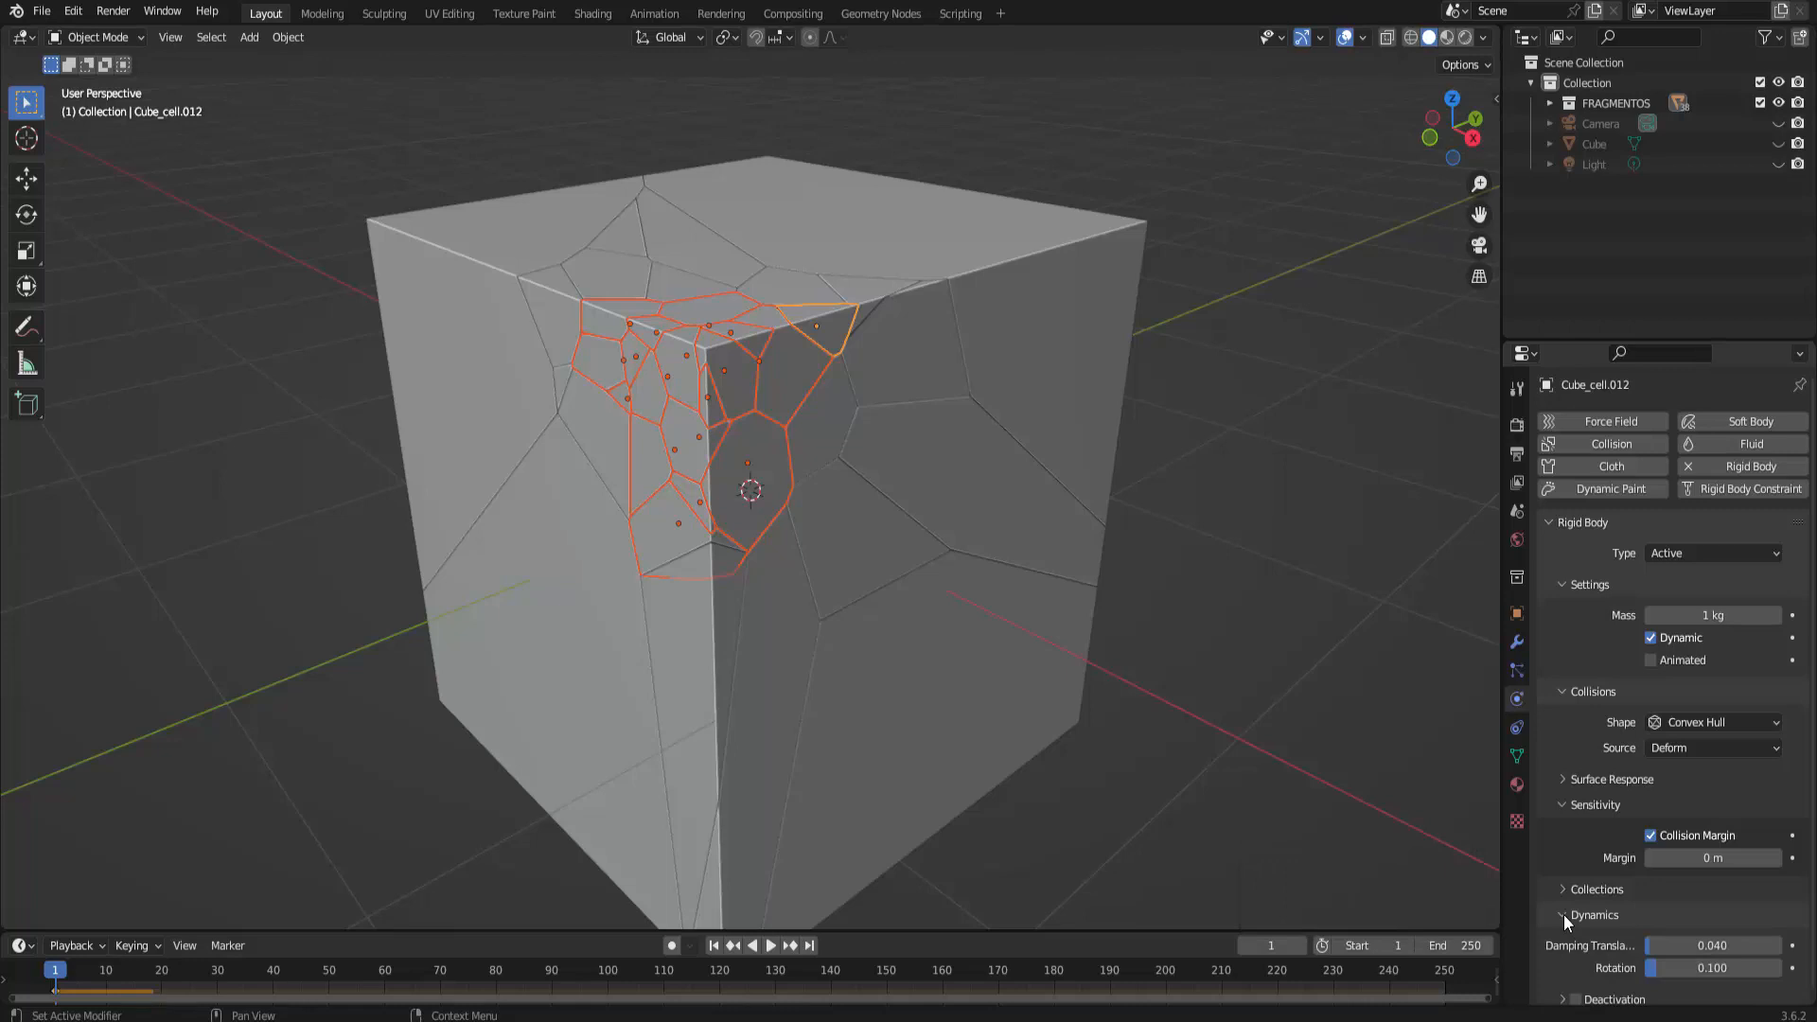
{"action": "scroll", "coordinate": [1564, 915], "scroll_direction": "down", "scroll_amount": 1}
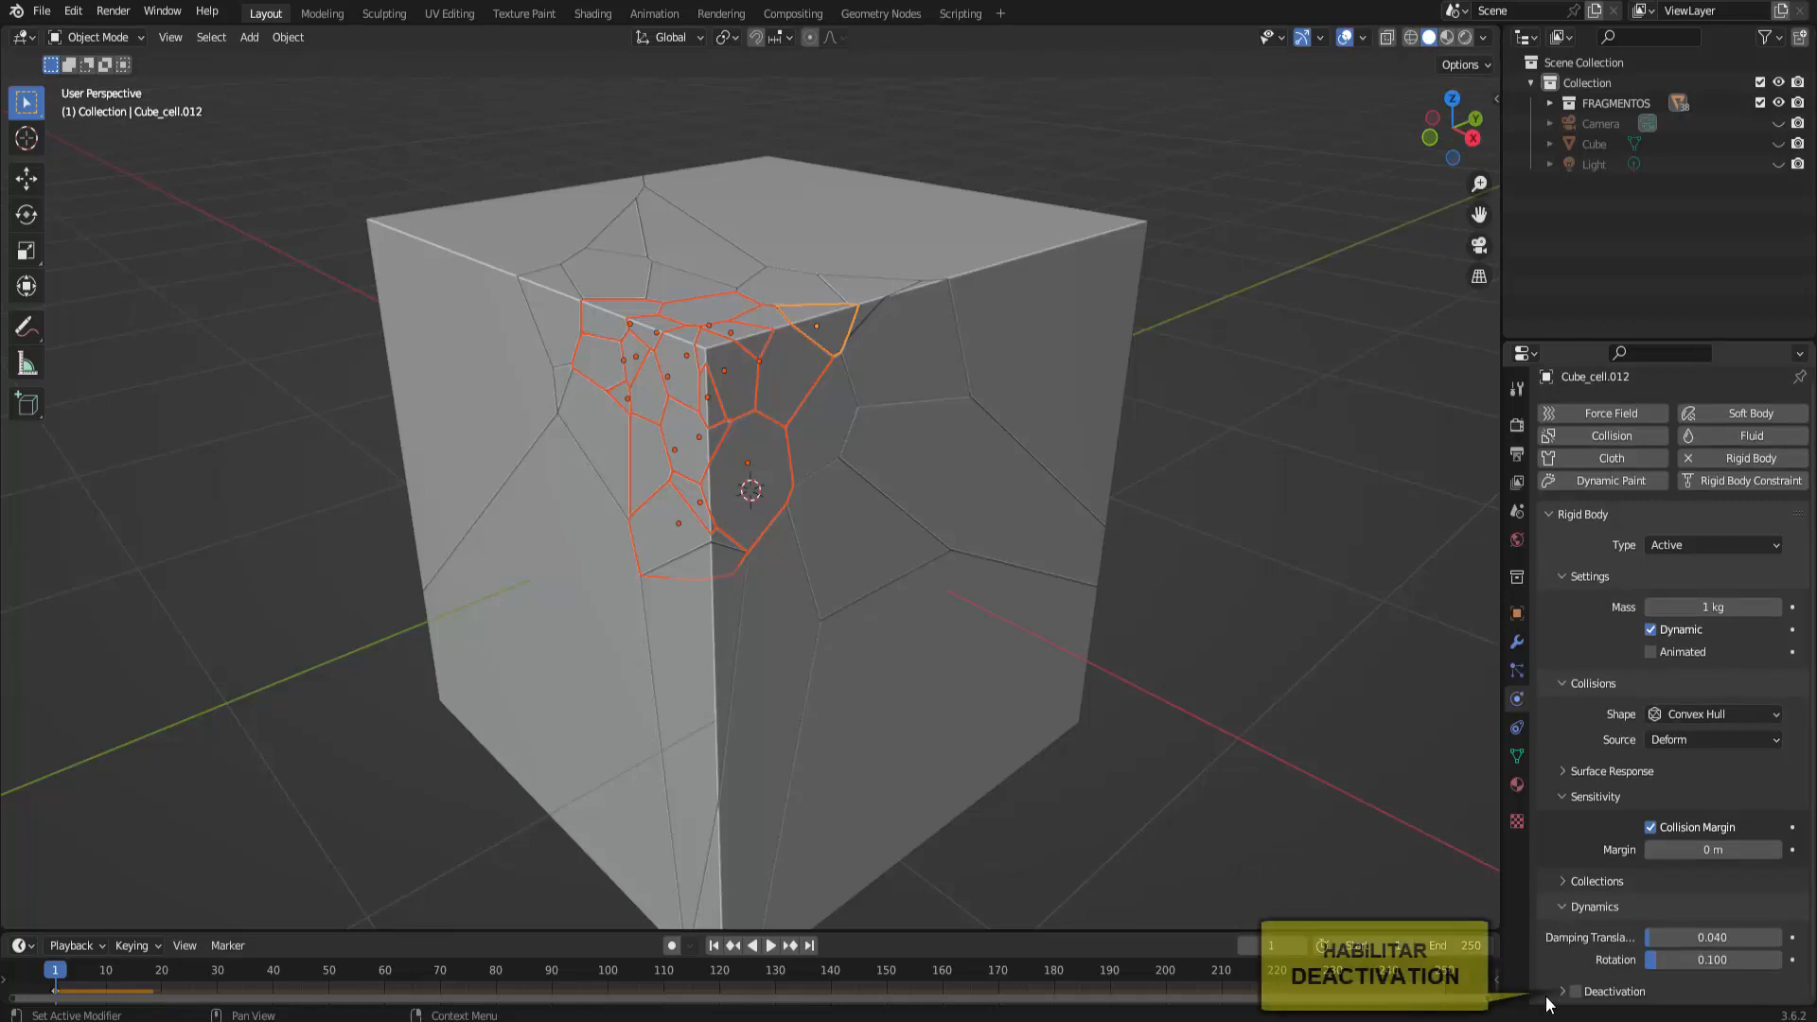
{"action": "left_click", "coordinate": [1576, 992]}
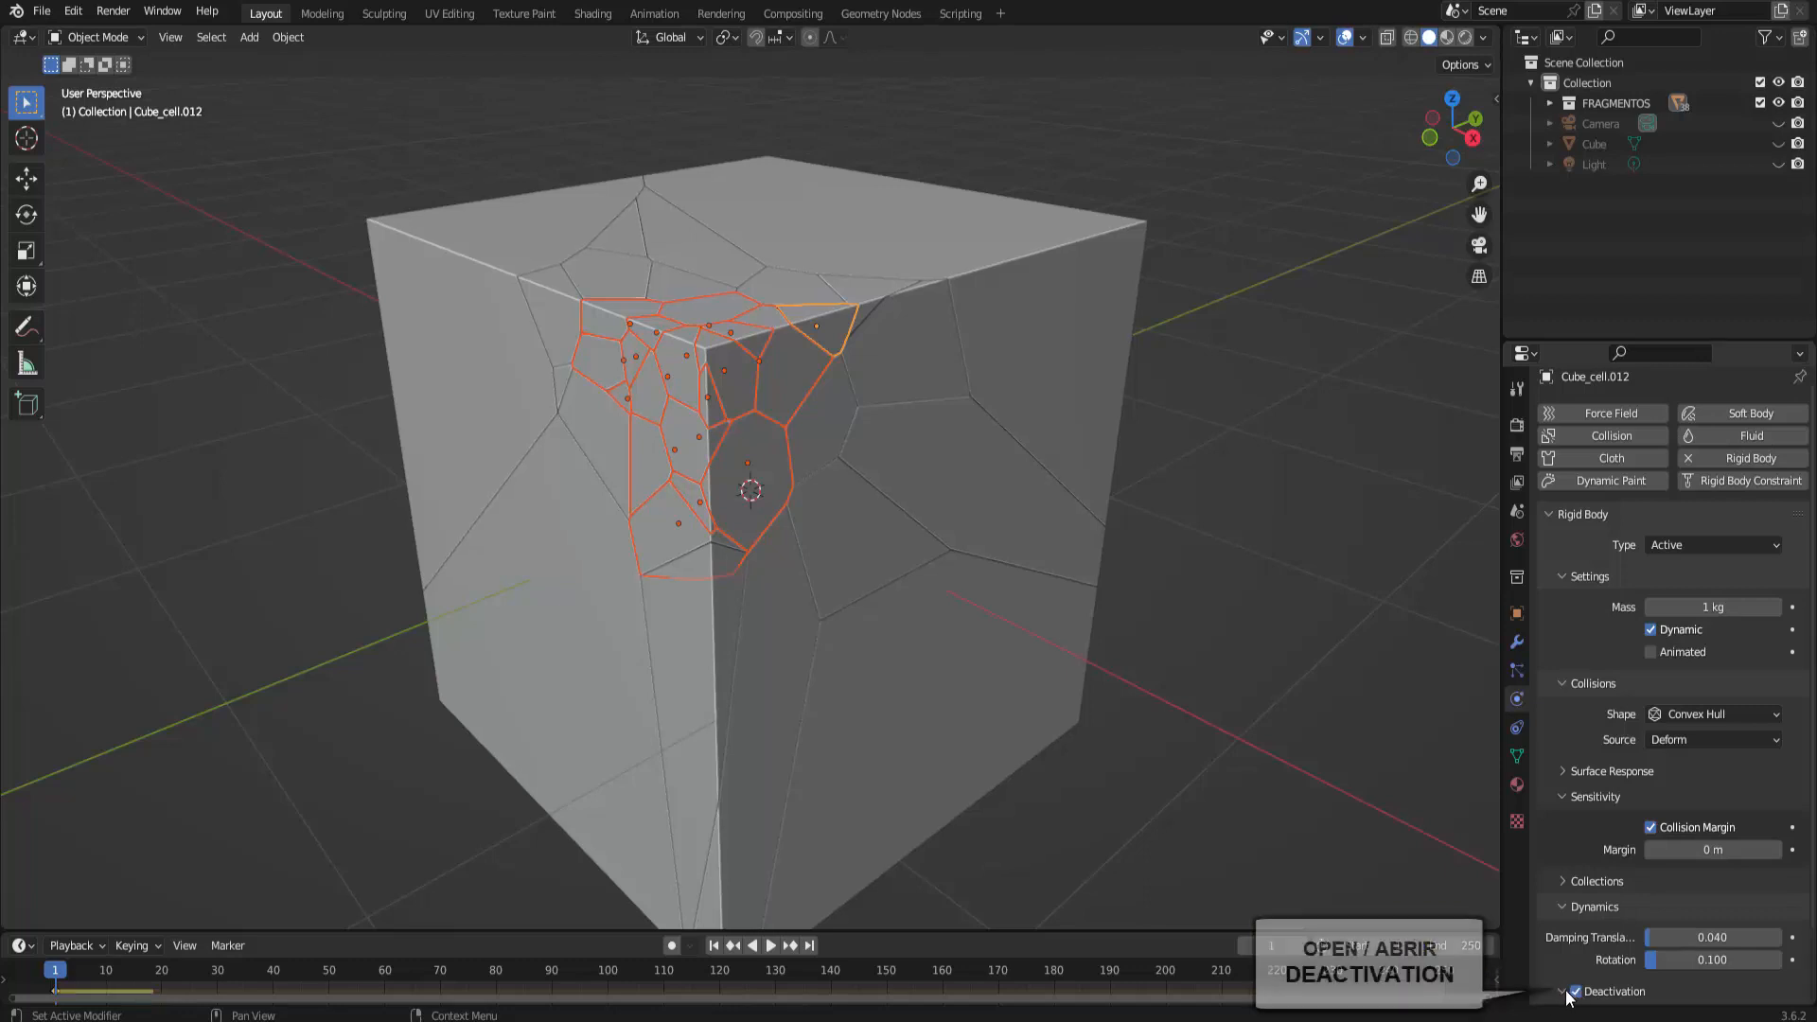
{"action": "left_click", "coordinate": [1564, 991]}
{"action": "scroll", "coordinate": [1569, 957], "scroll_direction": "down", "scroll_amount": 3}
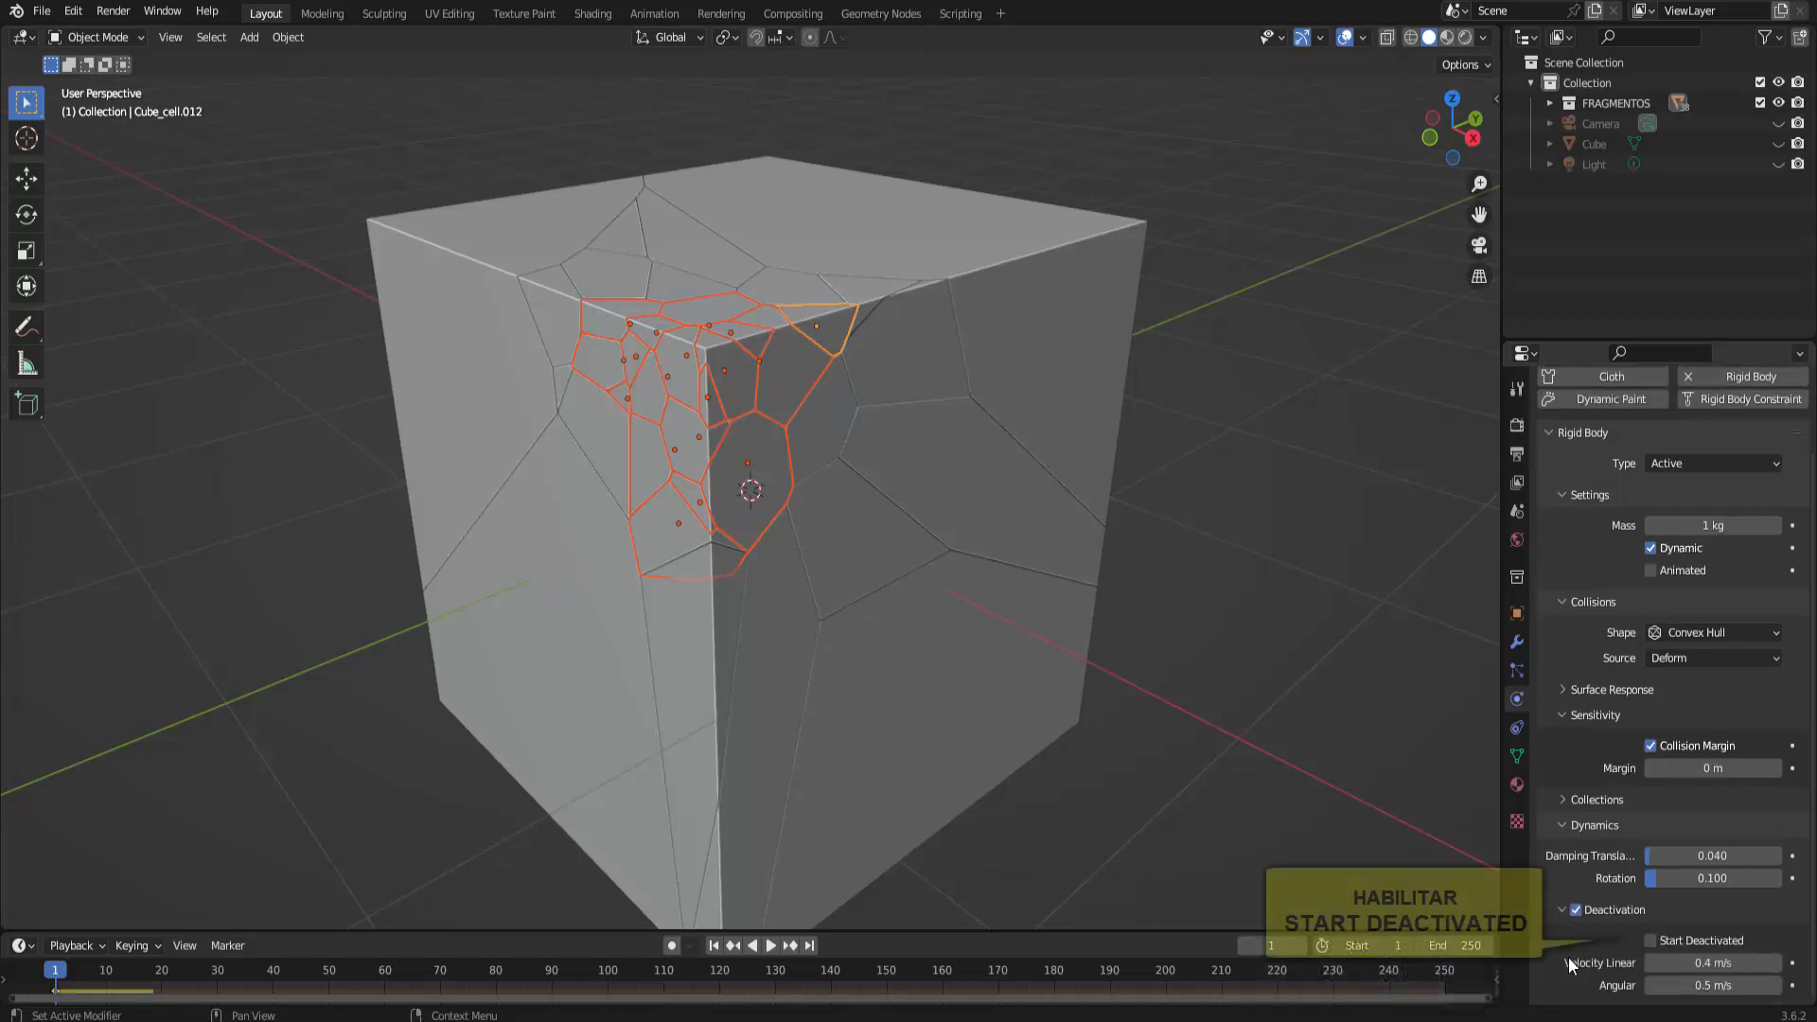
{"action": "left_click", "coordinate": [1651, 942]}
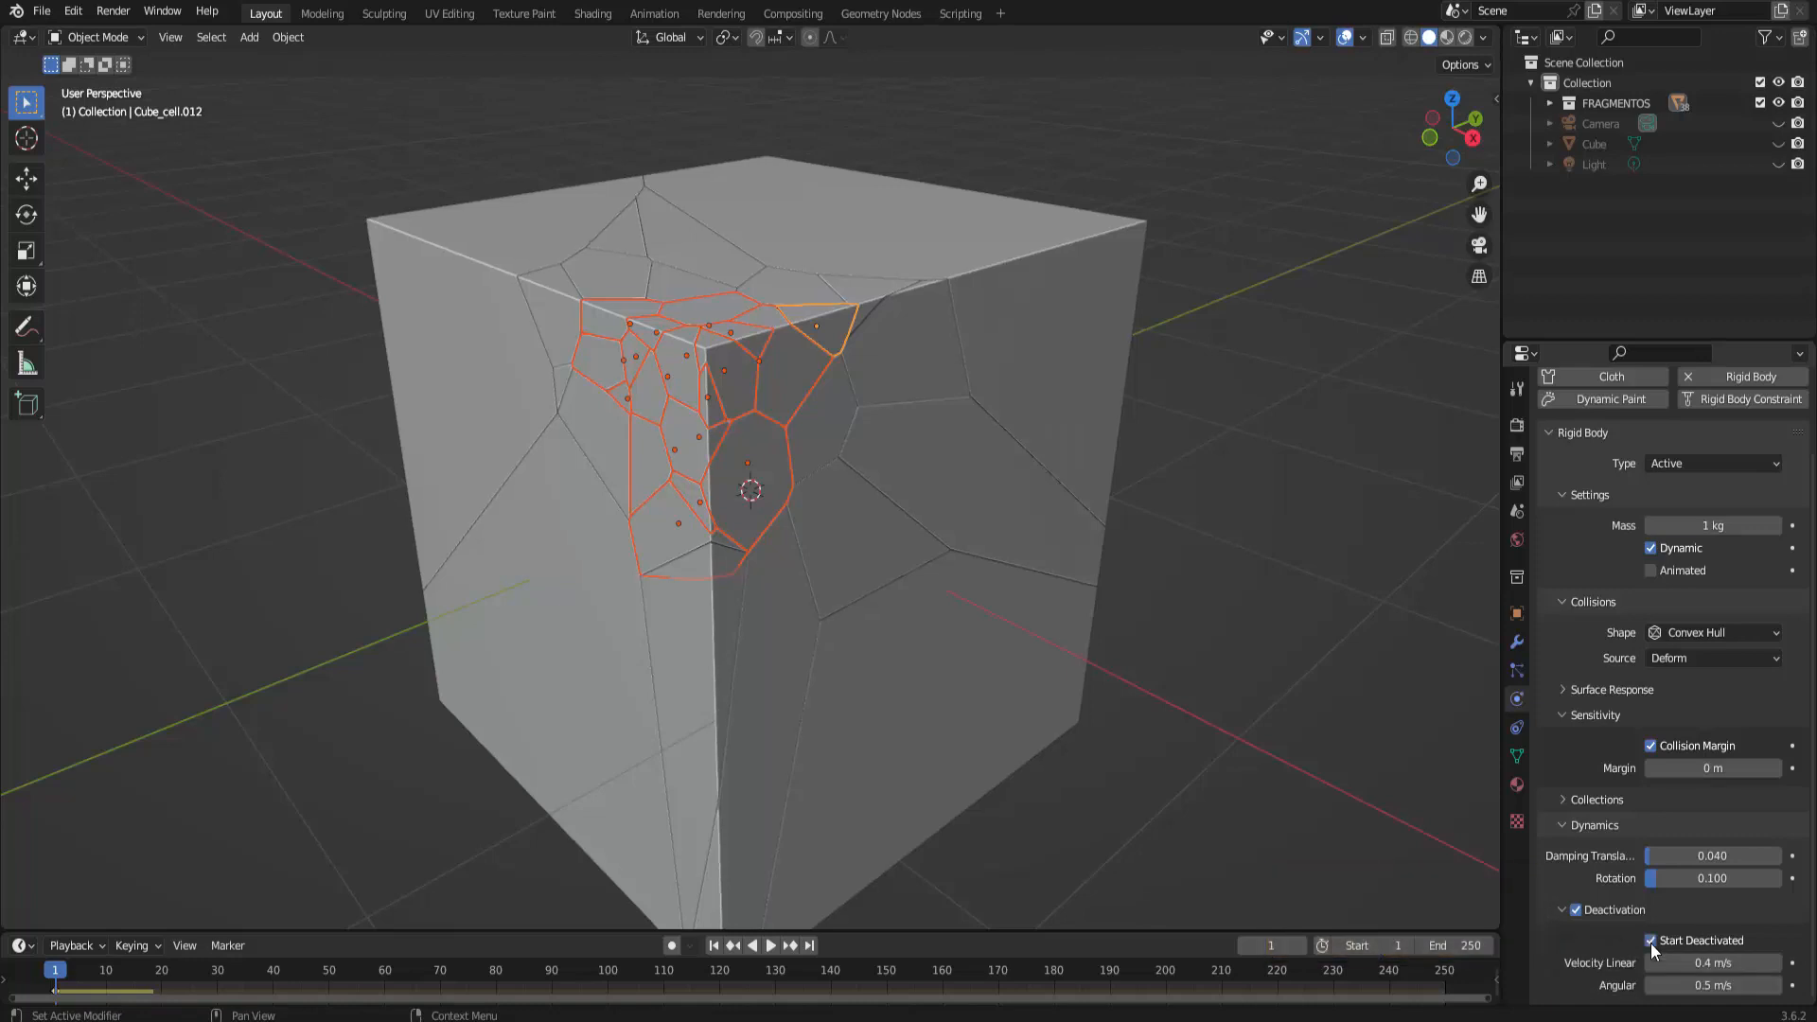
{"action": "left_click", "coordinate": [770, 945]}
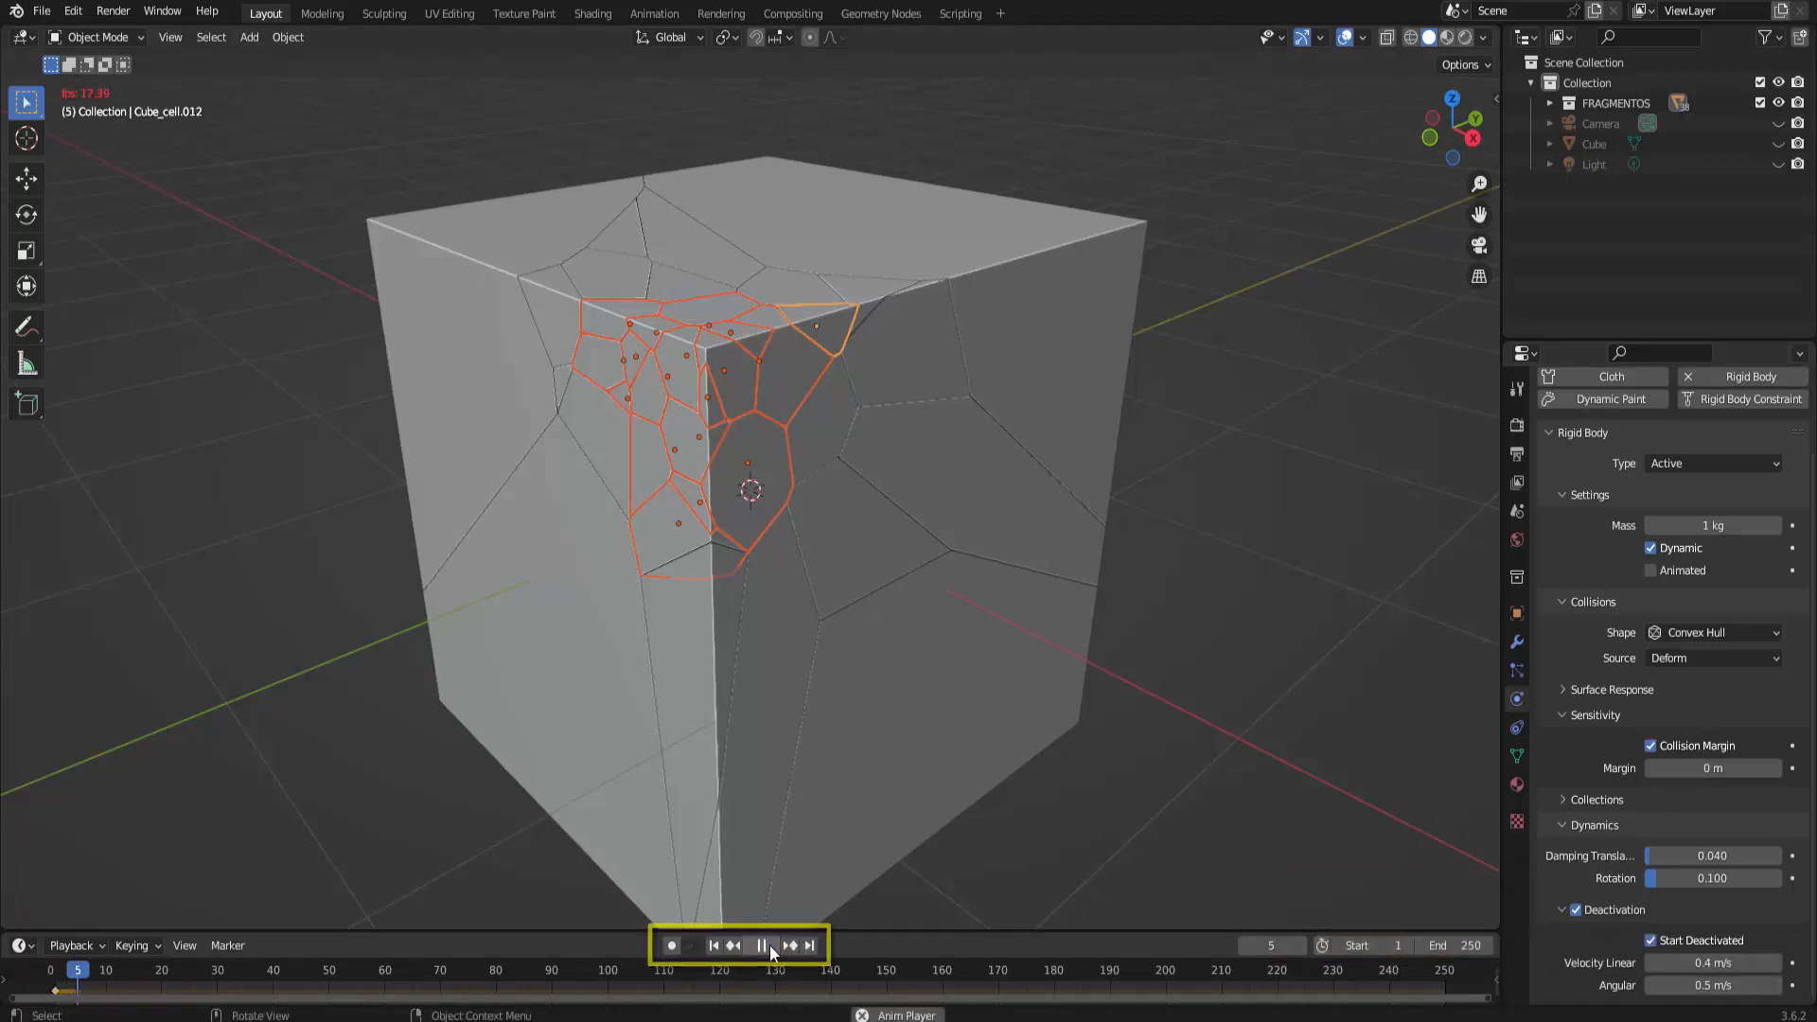
{"action": "left_click", "coordinate": [765, 946]}
{"action": "left_click", "coordinate": [714, 946]}
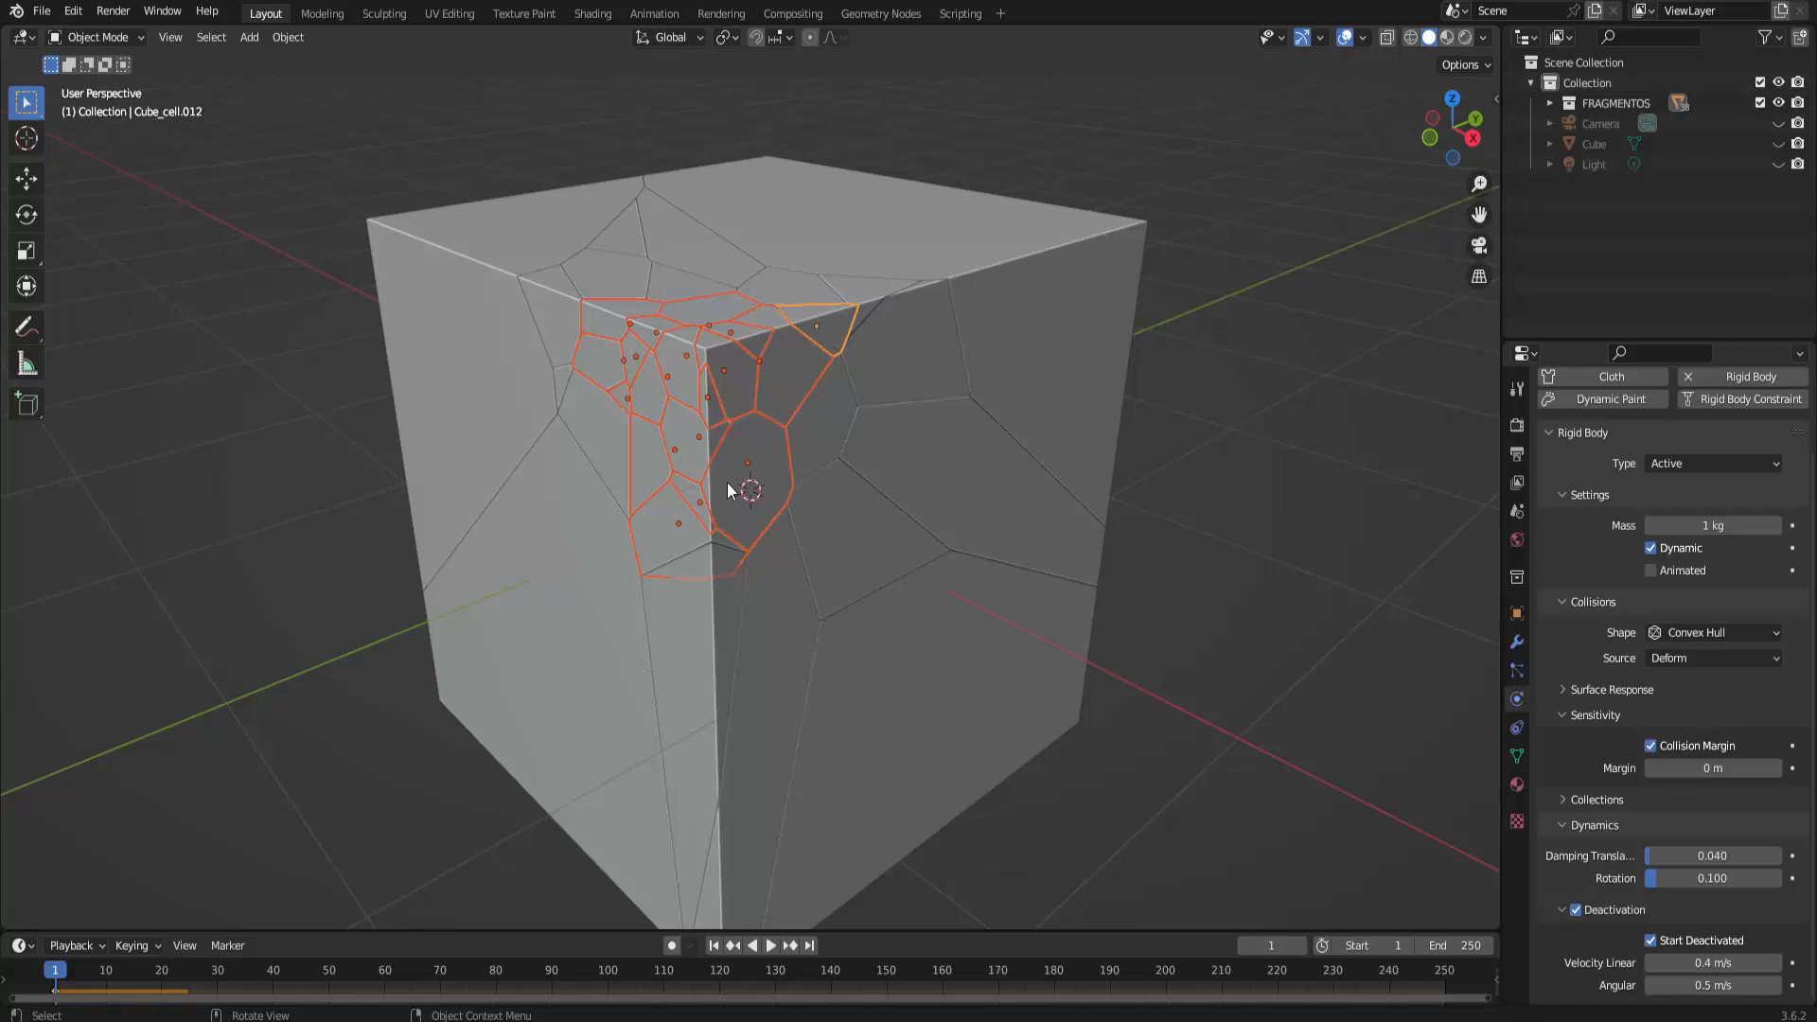
Copy the active fragment's rigid body settings to all selected corner fragments with Copy from Active
{"action": "left_click", "coordinate": [292, 41]}
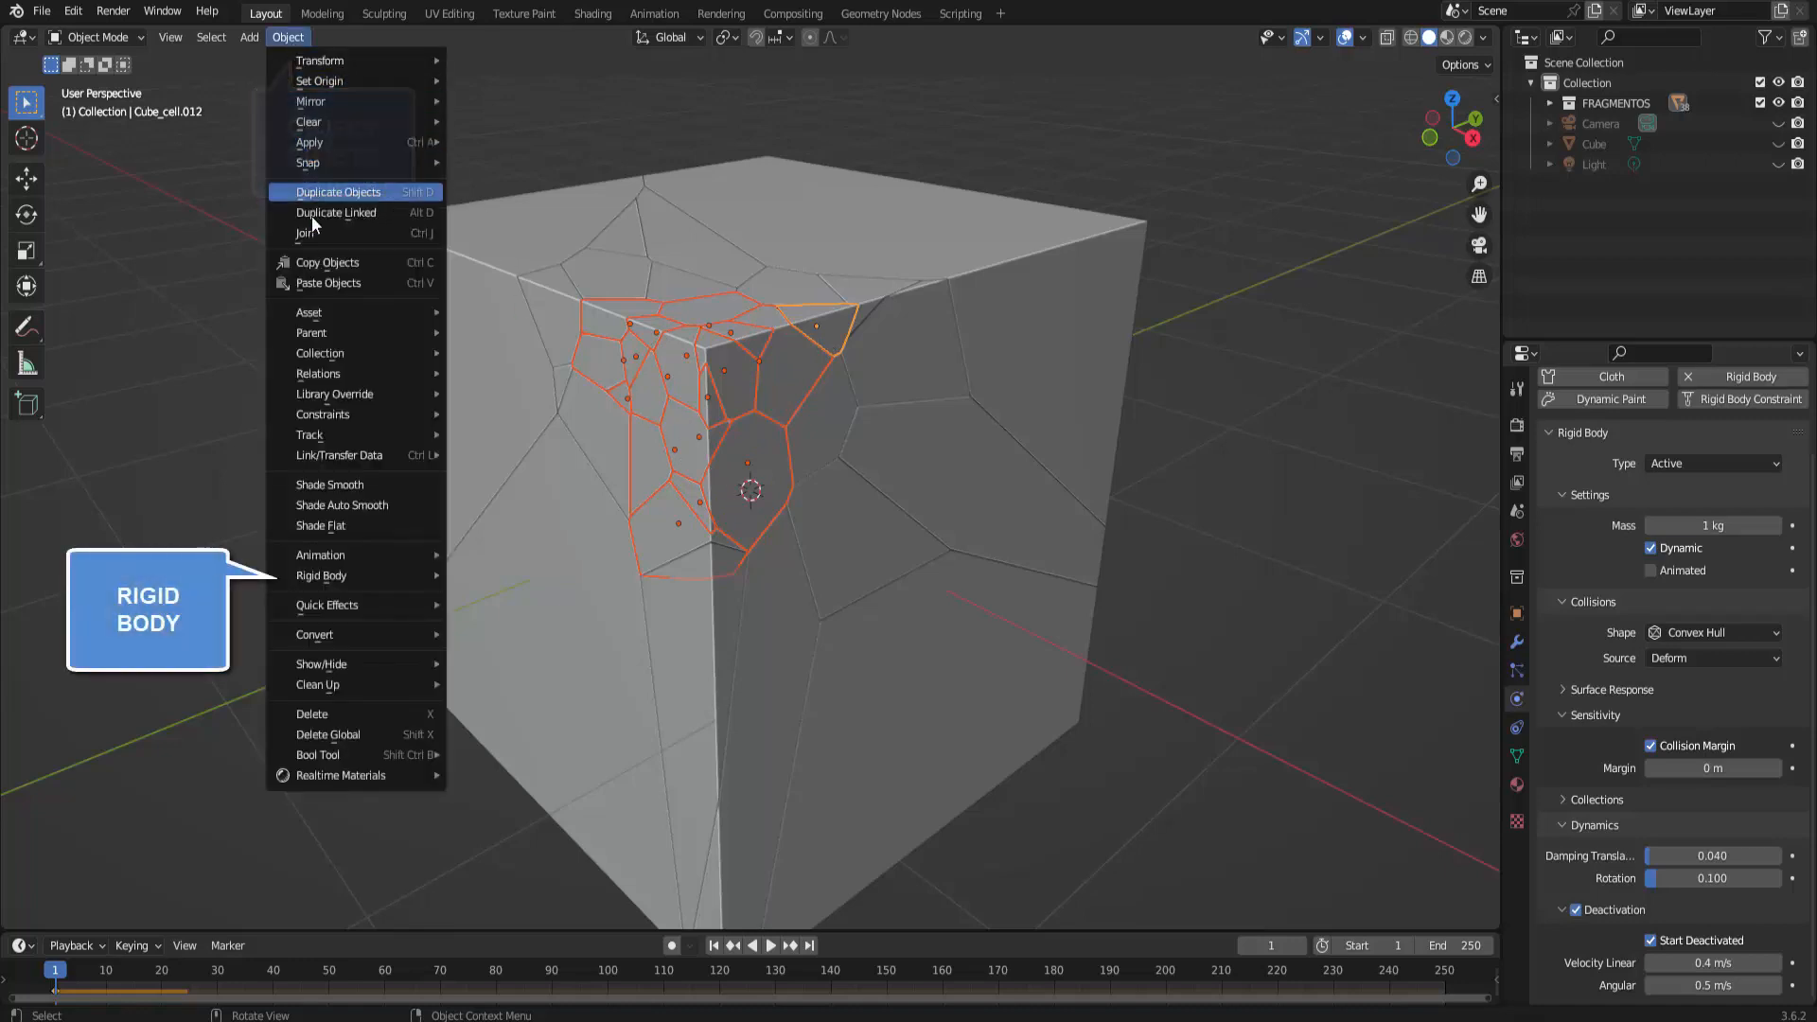
{"action": "mouse_move", "coordinate": [330, 575]}
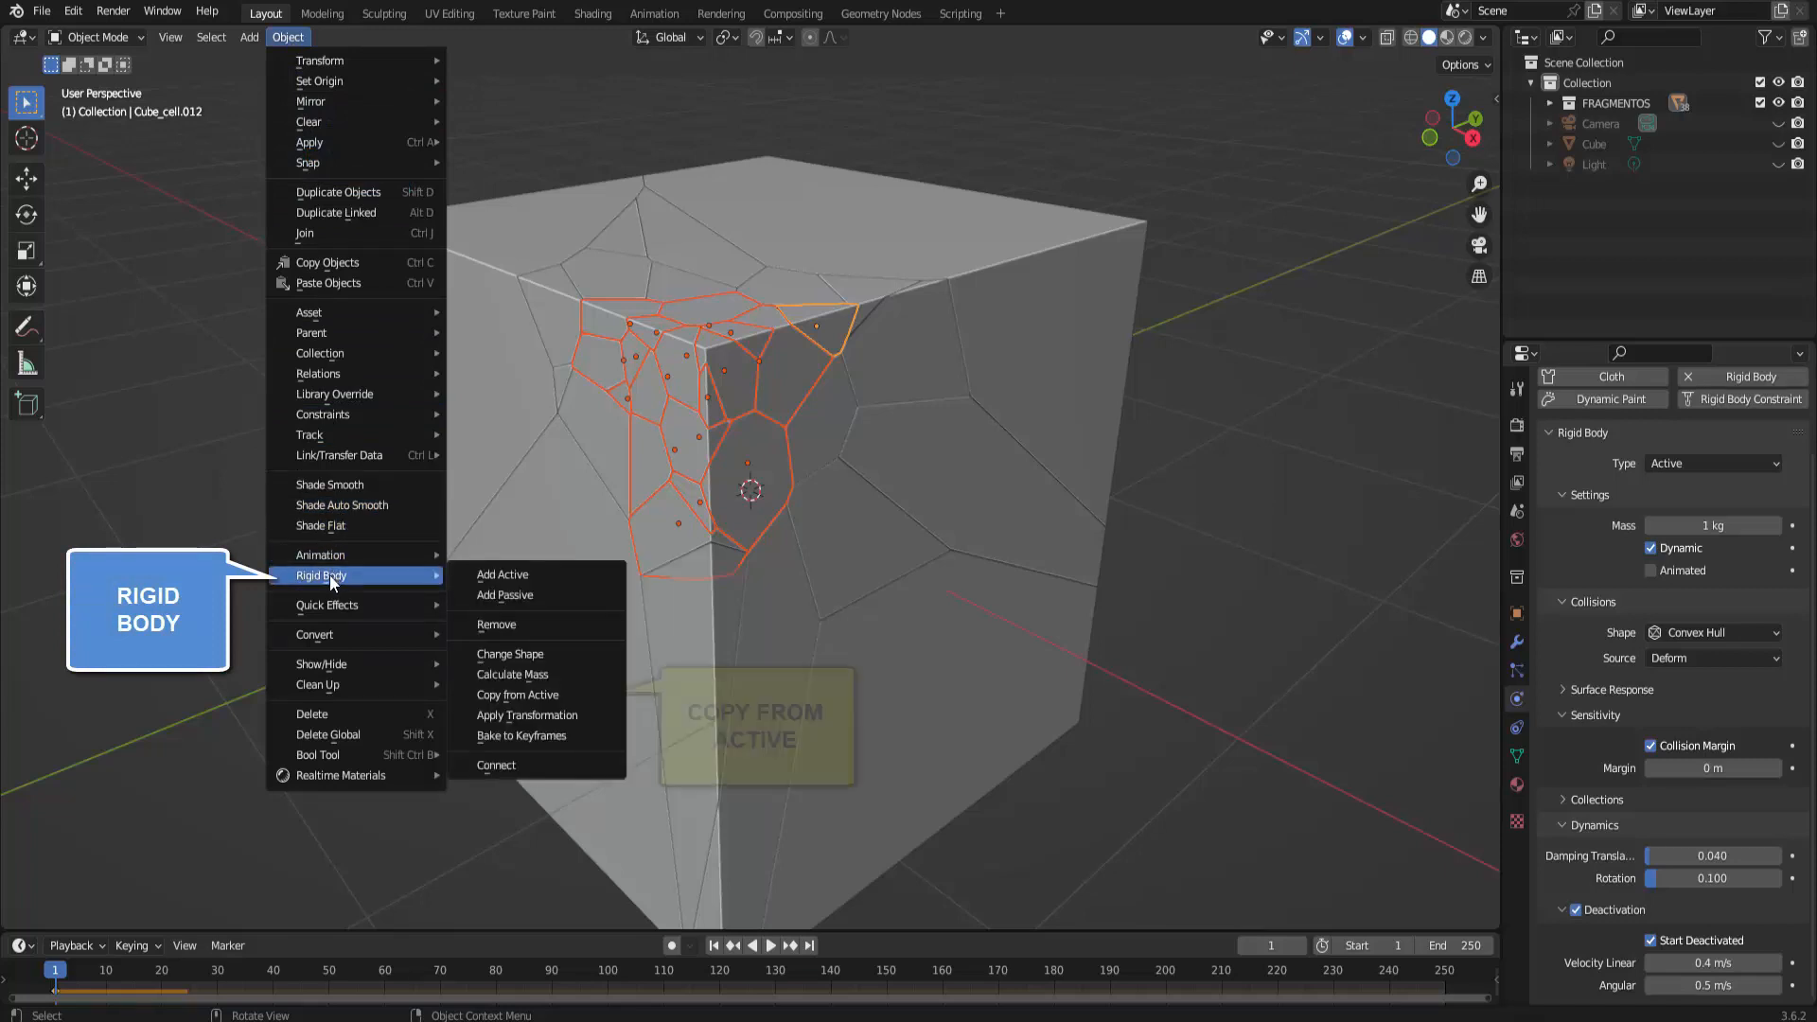
{"action": "left_click", "coordinate": [572, 694]}
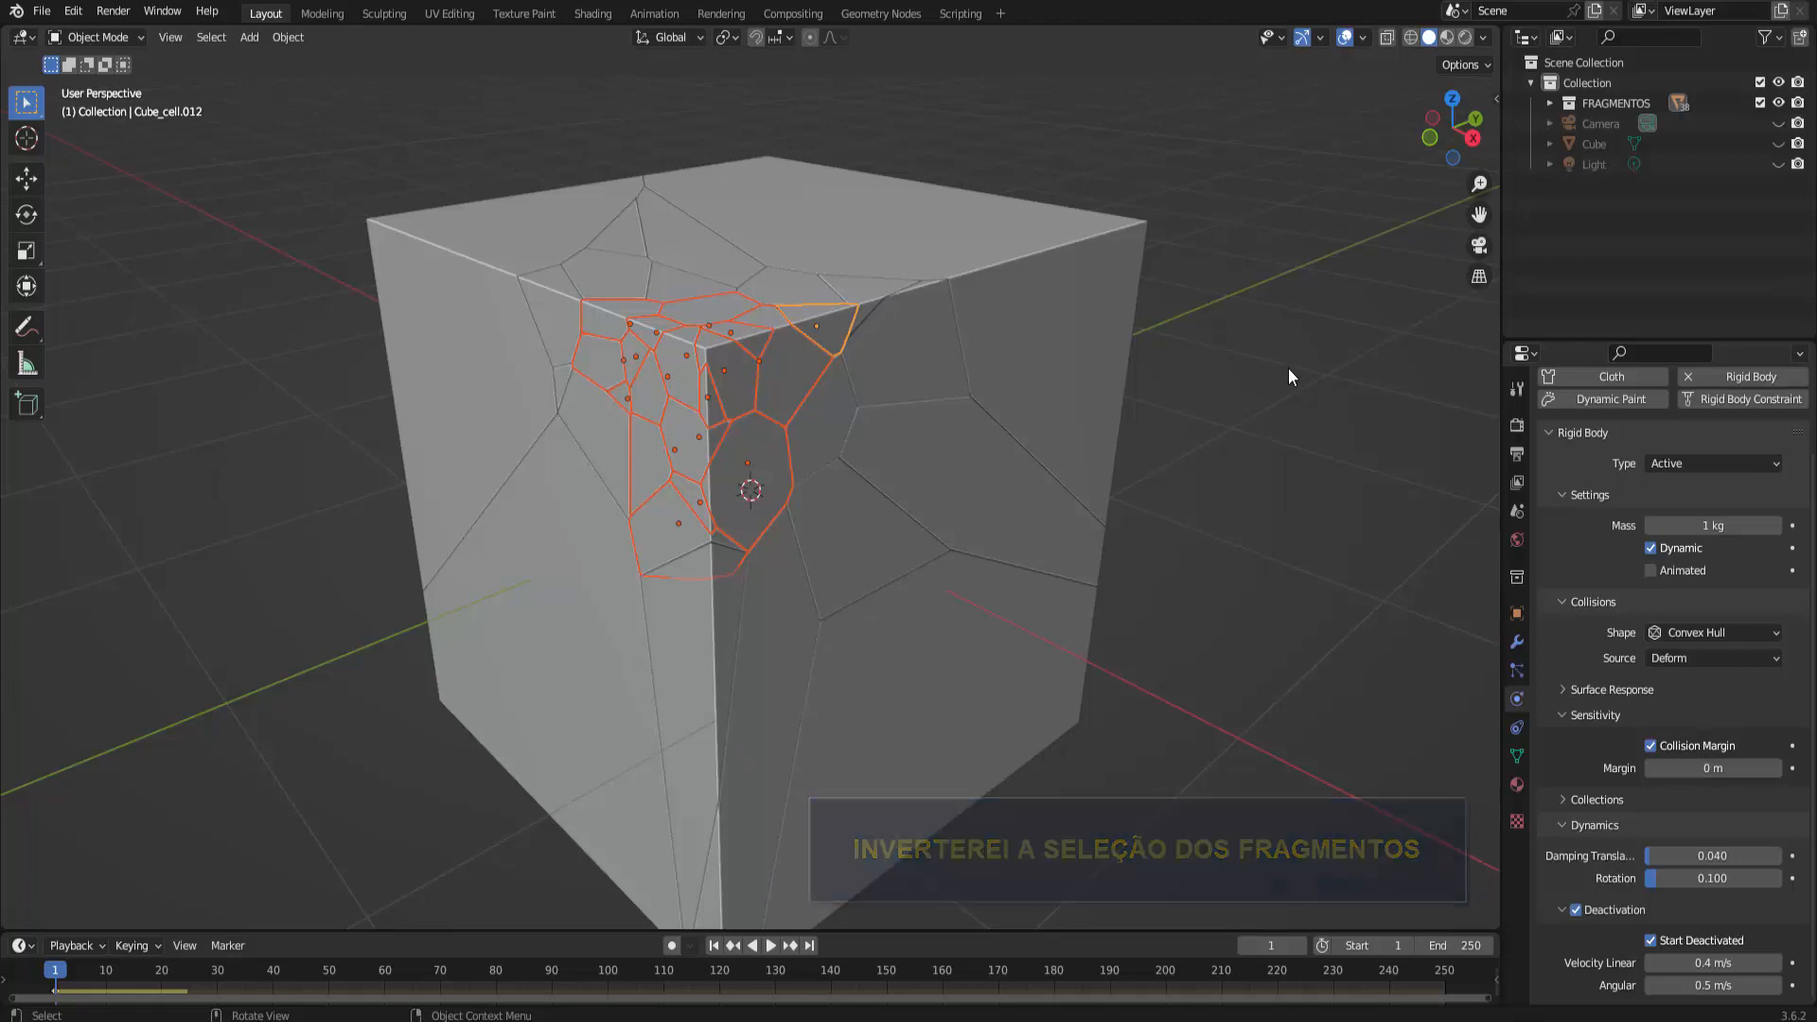
Invert the fragment selection and make the large fragment at the cube's far upper corner the active object
{"action": "key", "text": "ctrl+i"}
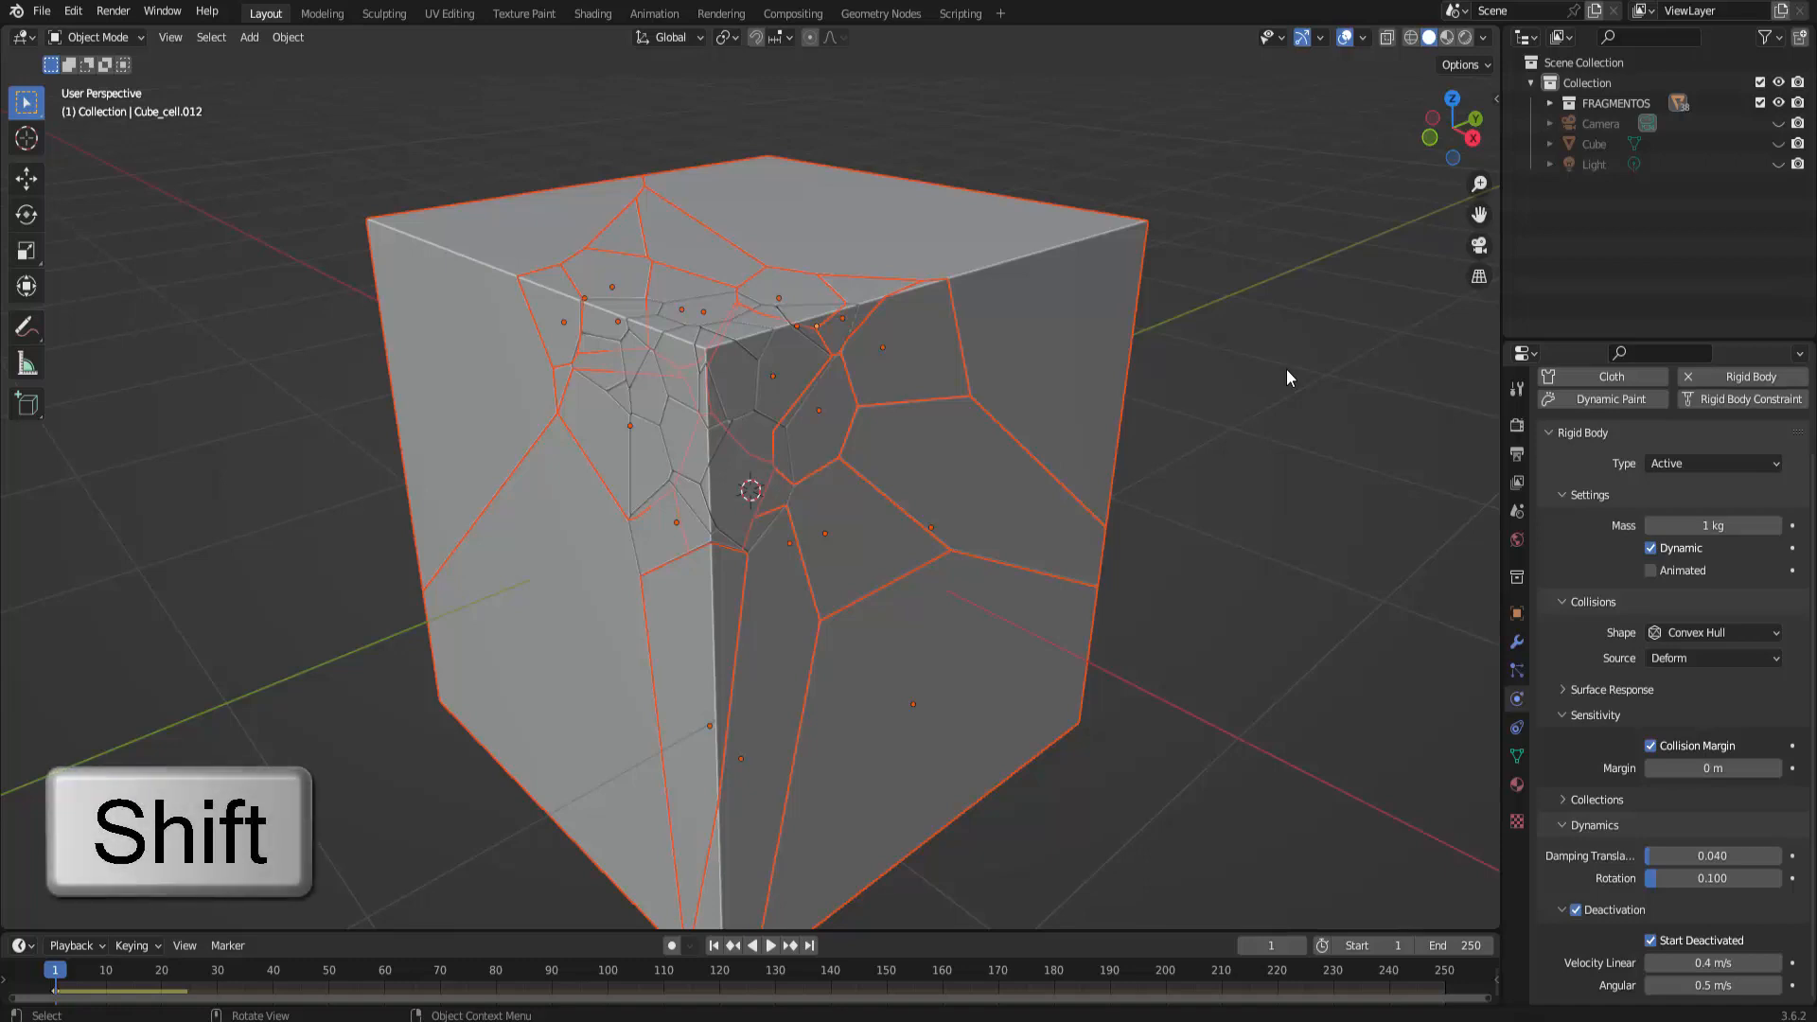
{"action": "key", "text": "shift"}
{"action": "left_click", "coordinate": [1103, 248], "text": "shift"}
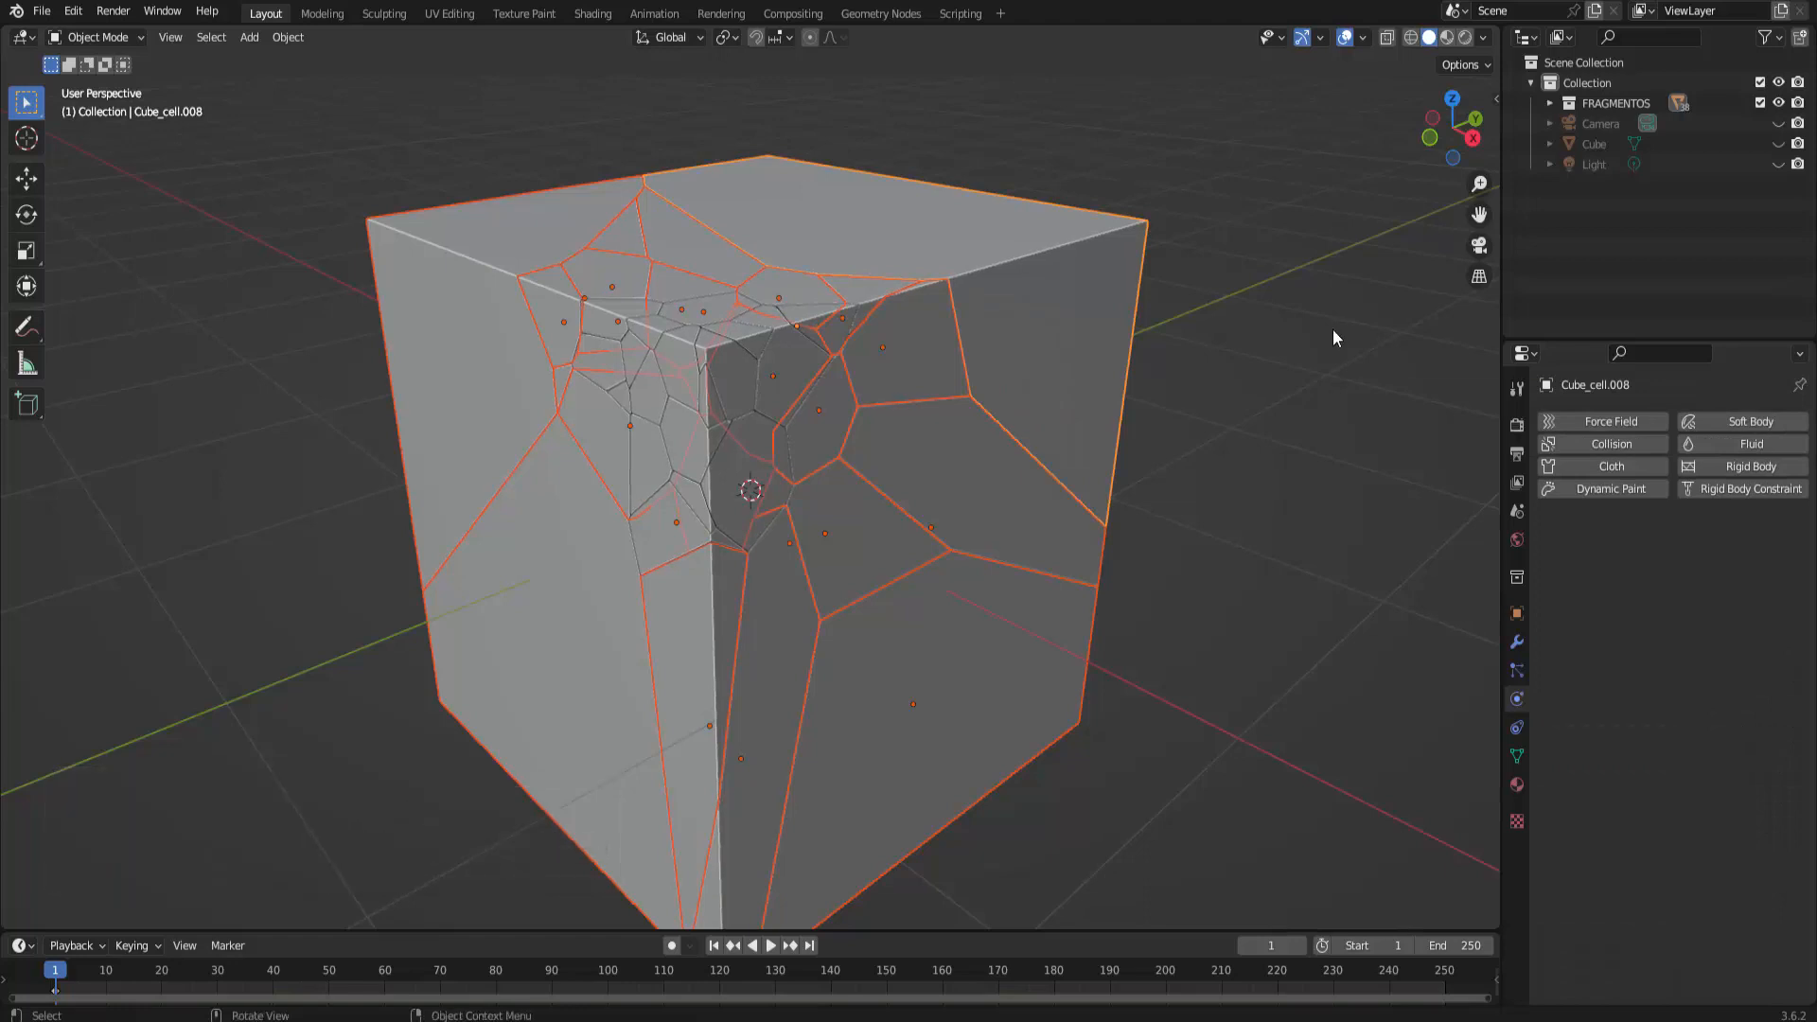
Add a Passive rigid body to the active large fragment and enable its Collision Margin
{"action": "left_click", "coordinate": [1729, 470]}
{"action": "left_click", "coordinate": [1684, 552]}
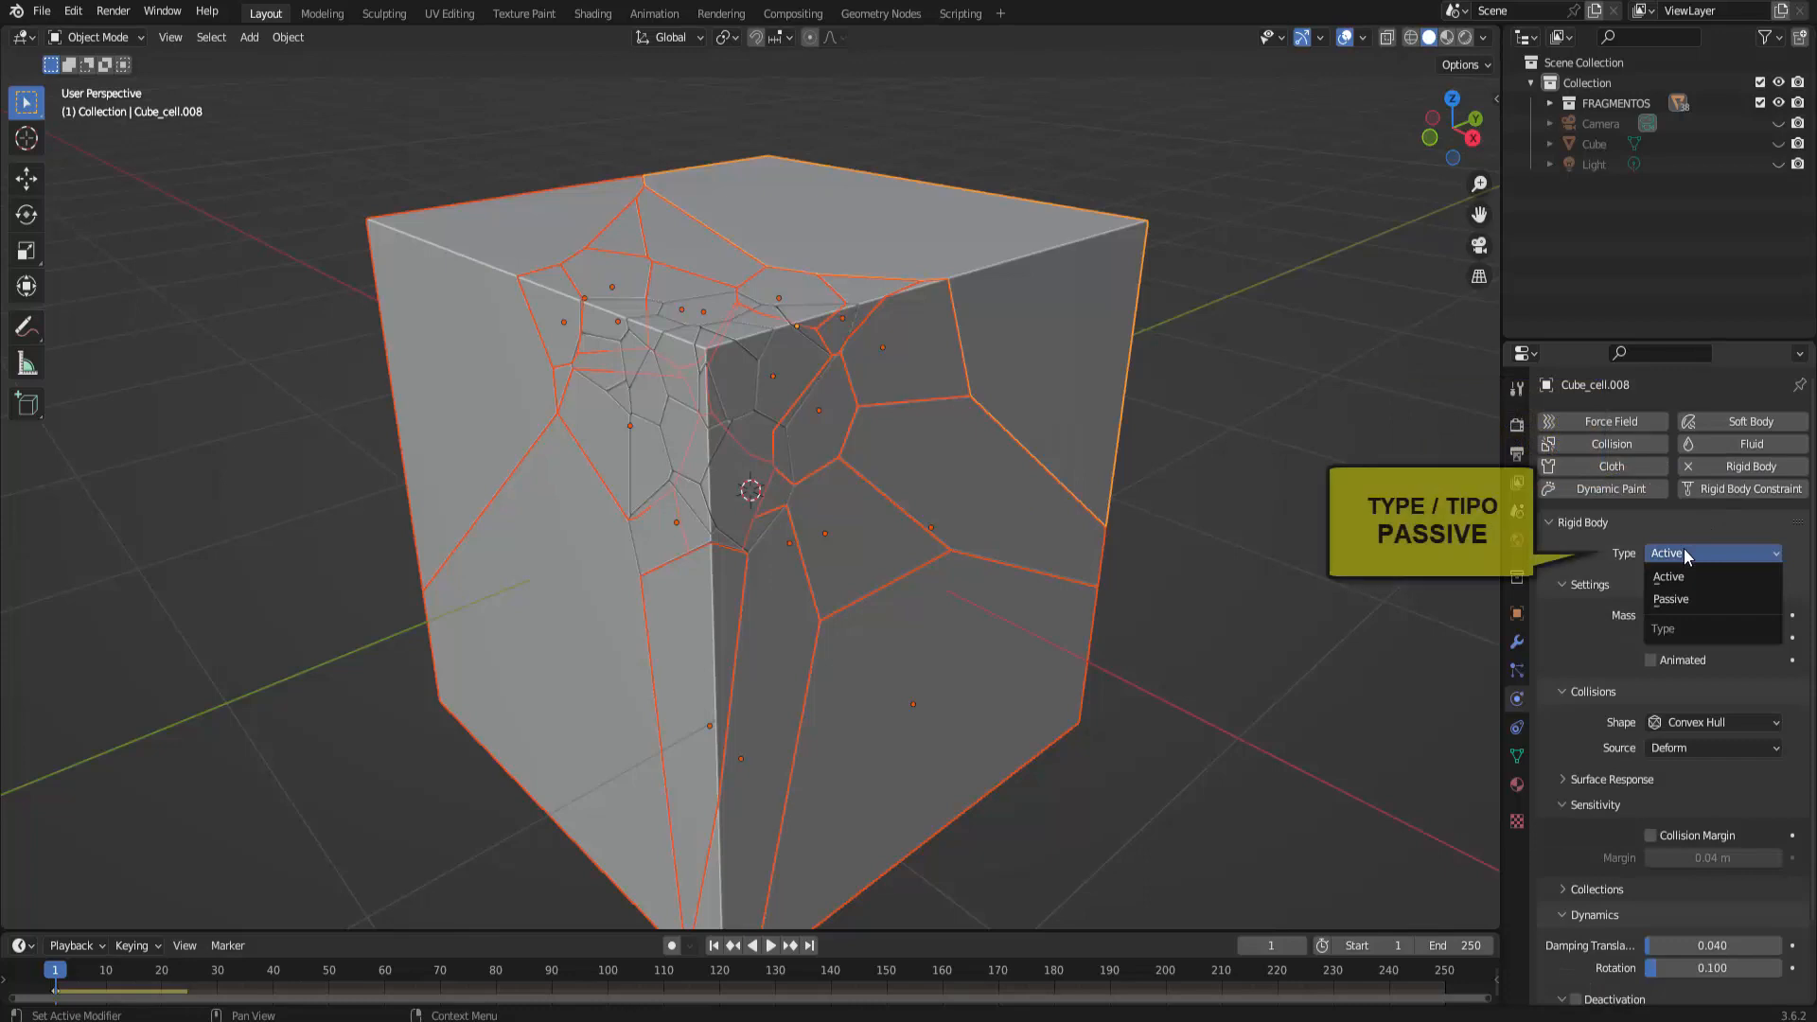
{"action": "left_click", "coordinate": [1679, 598]}
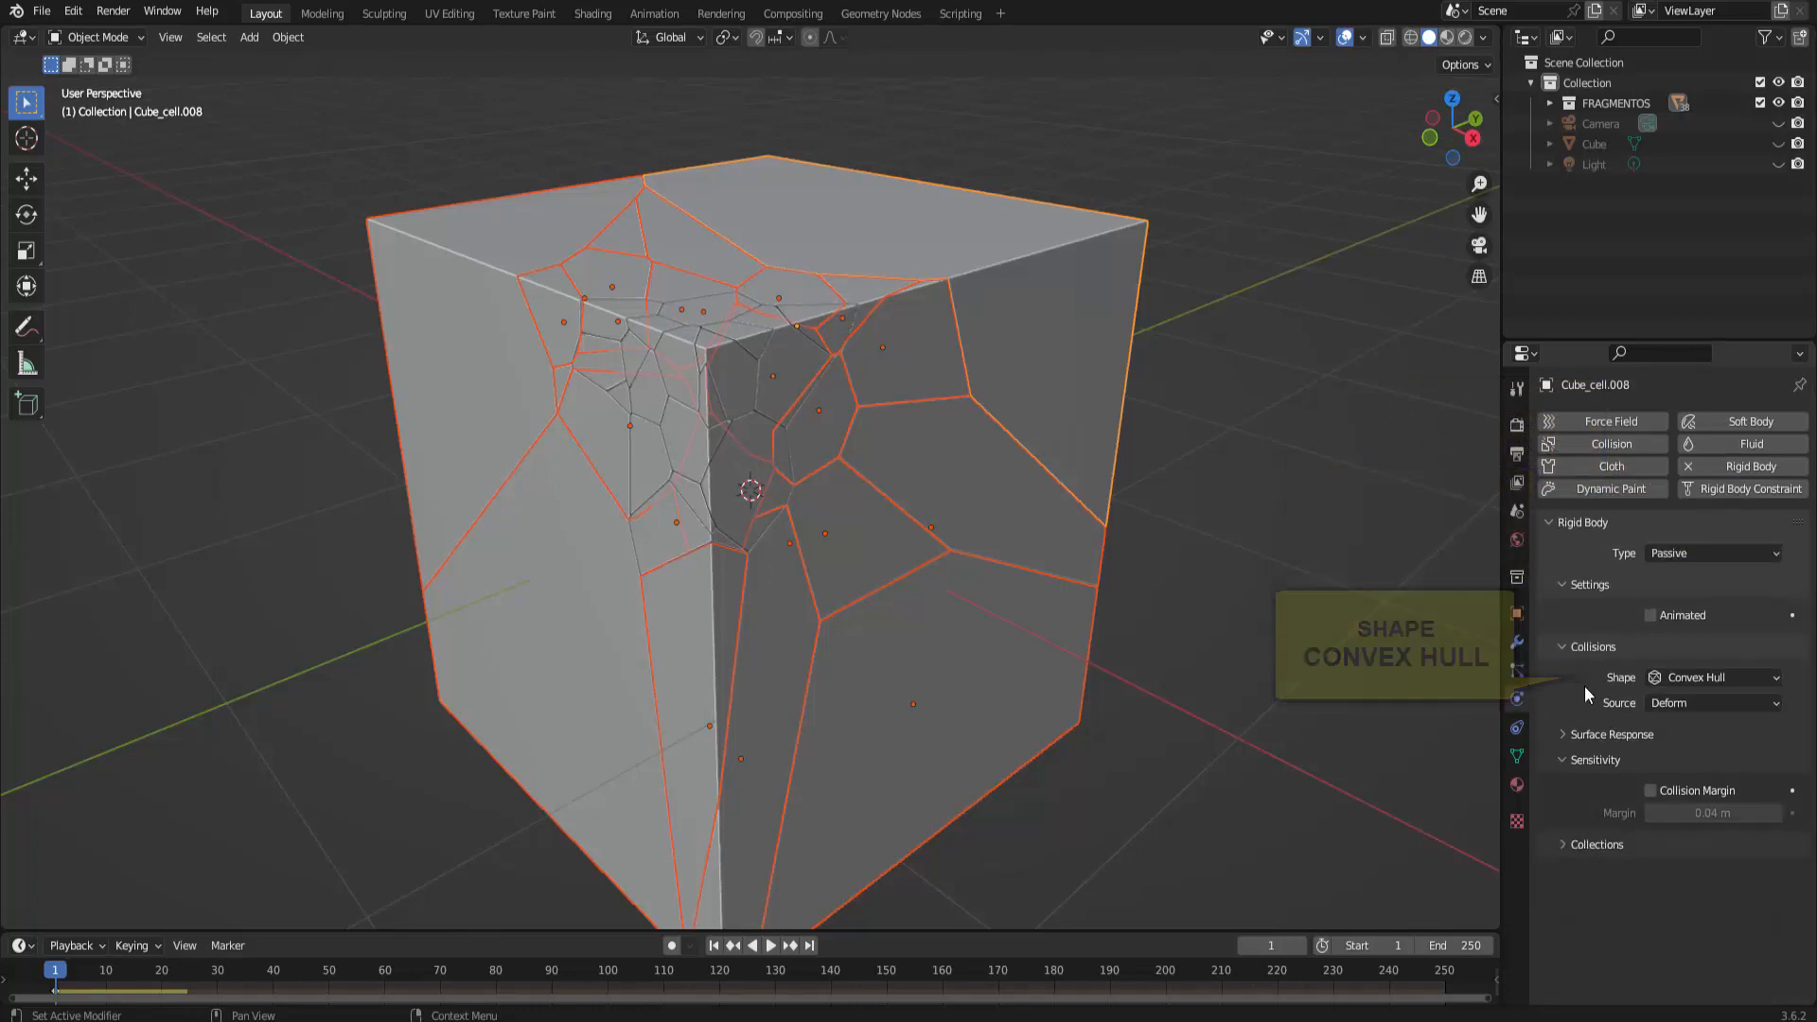
{"action": "left_click", "coordinate": [1651, 791]}
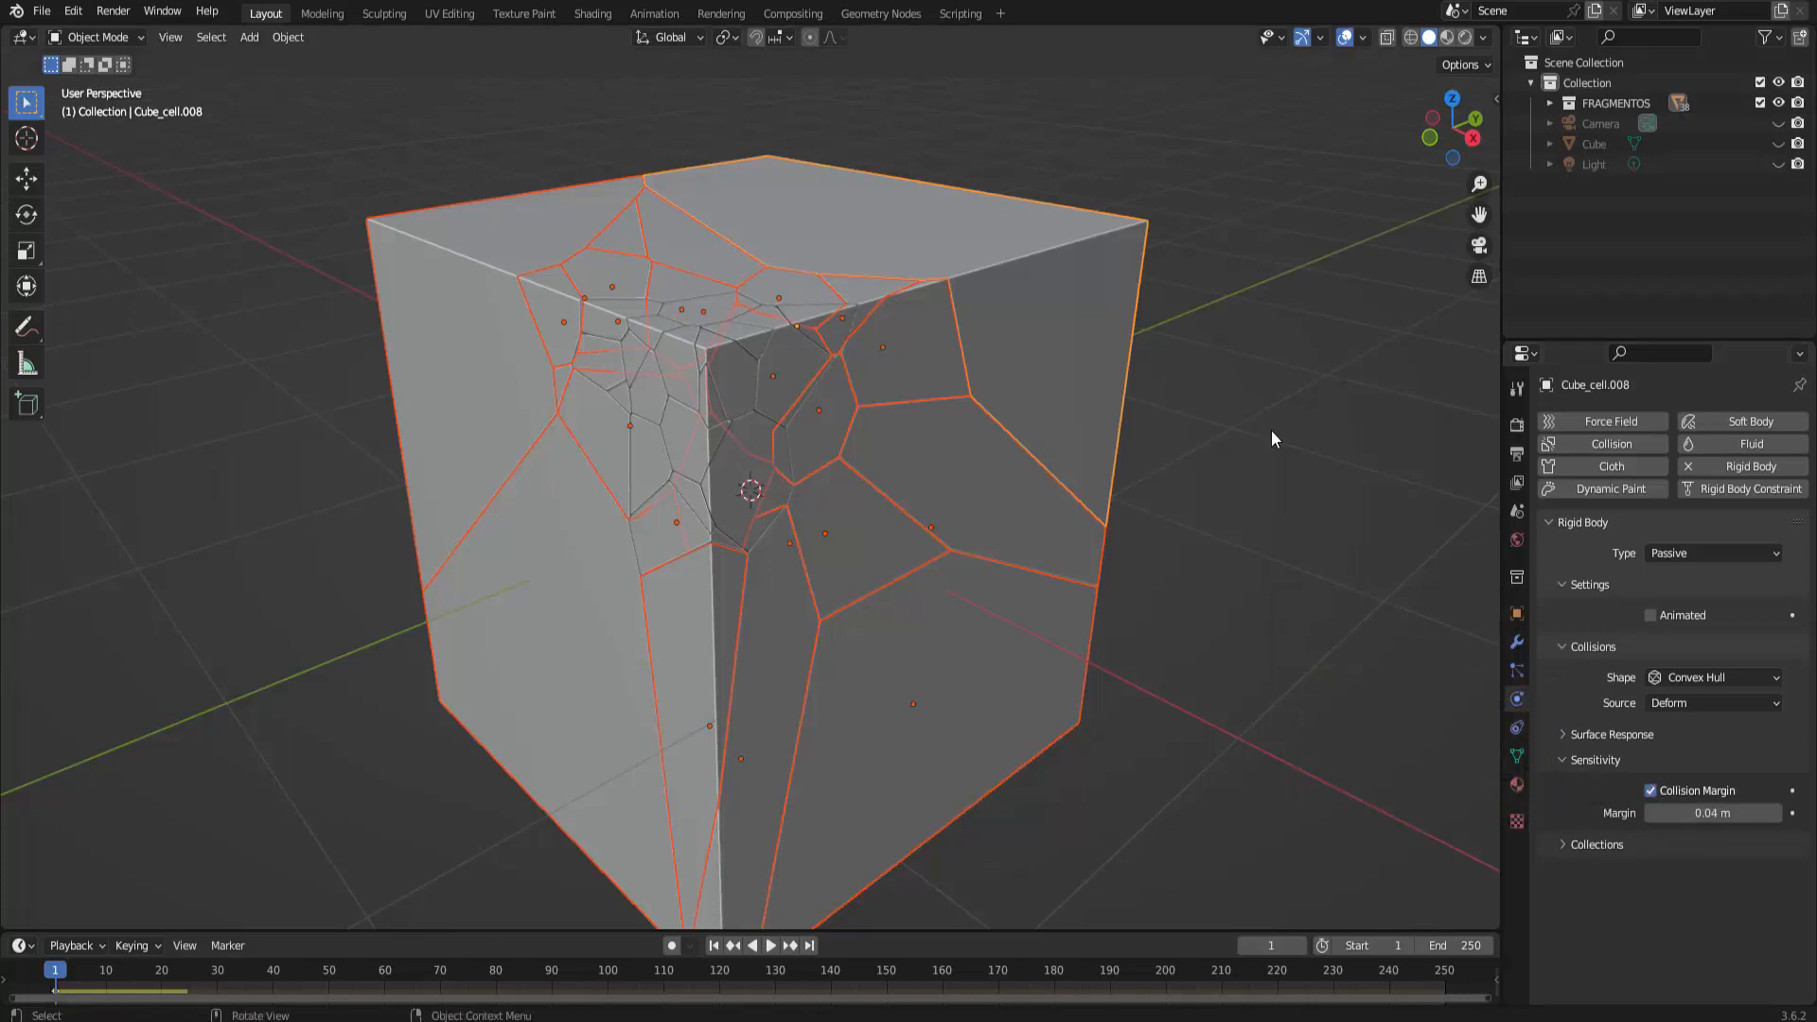
Copy the active large fragment's rigid body settings to all the other selected fragments with Copy from Active
{"action": "scroll", "coordinate": [1270, 430], "scroll_direction": "down", "scroll_amount": 2}
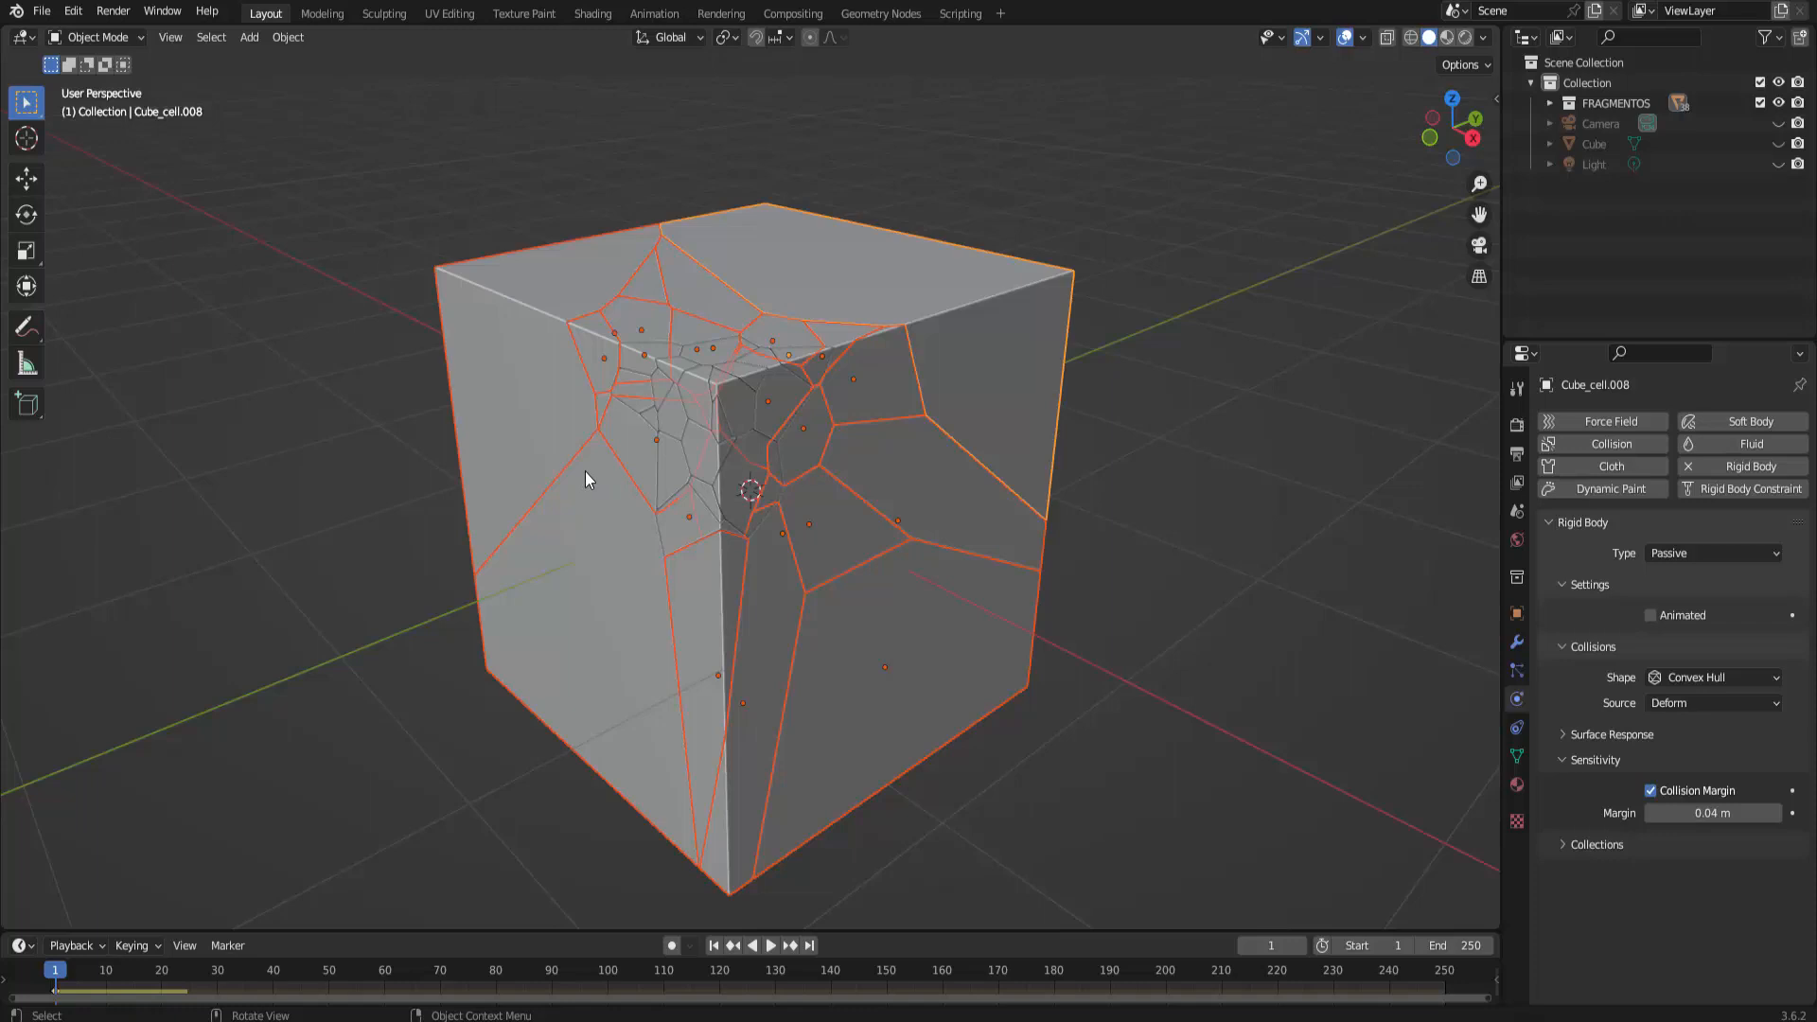
{"action": "left_click", "coordinate": [287, 36]}
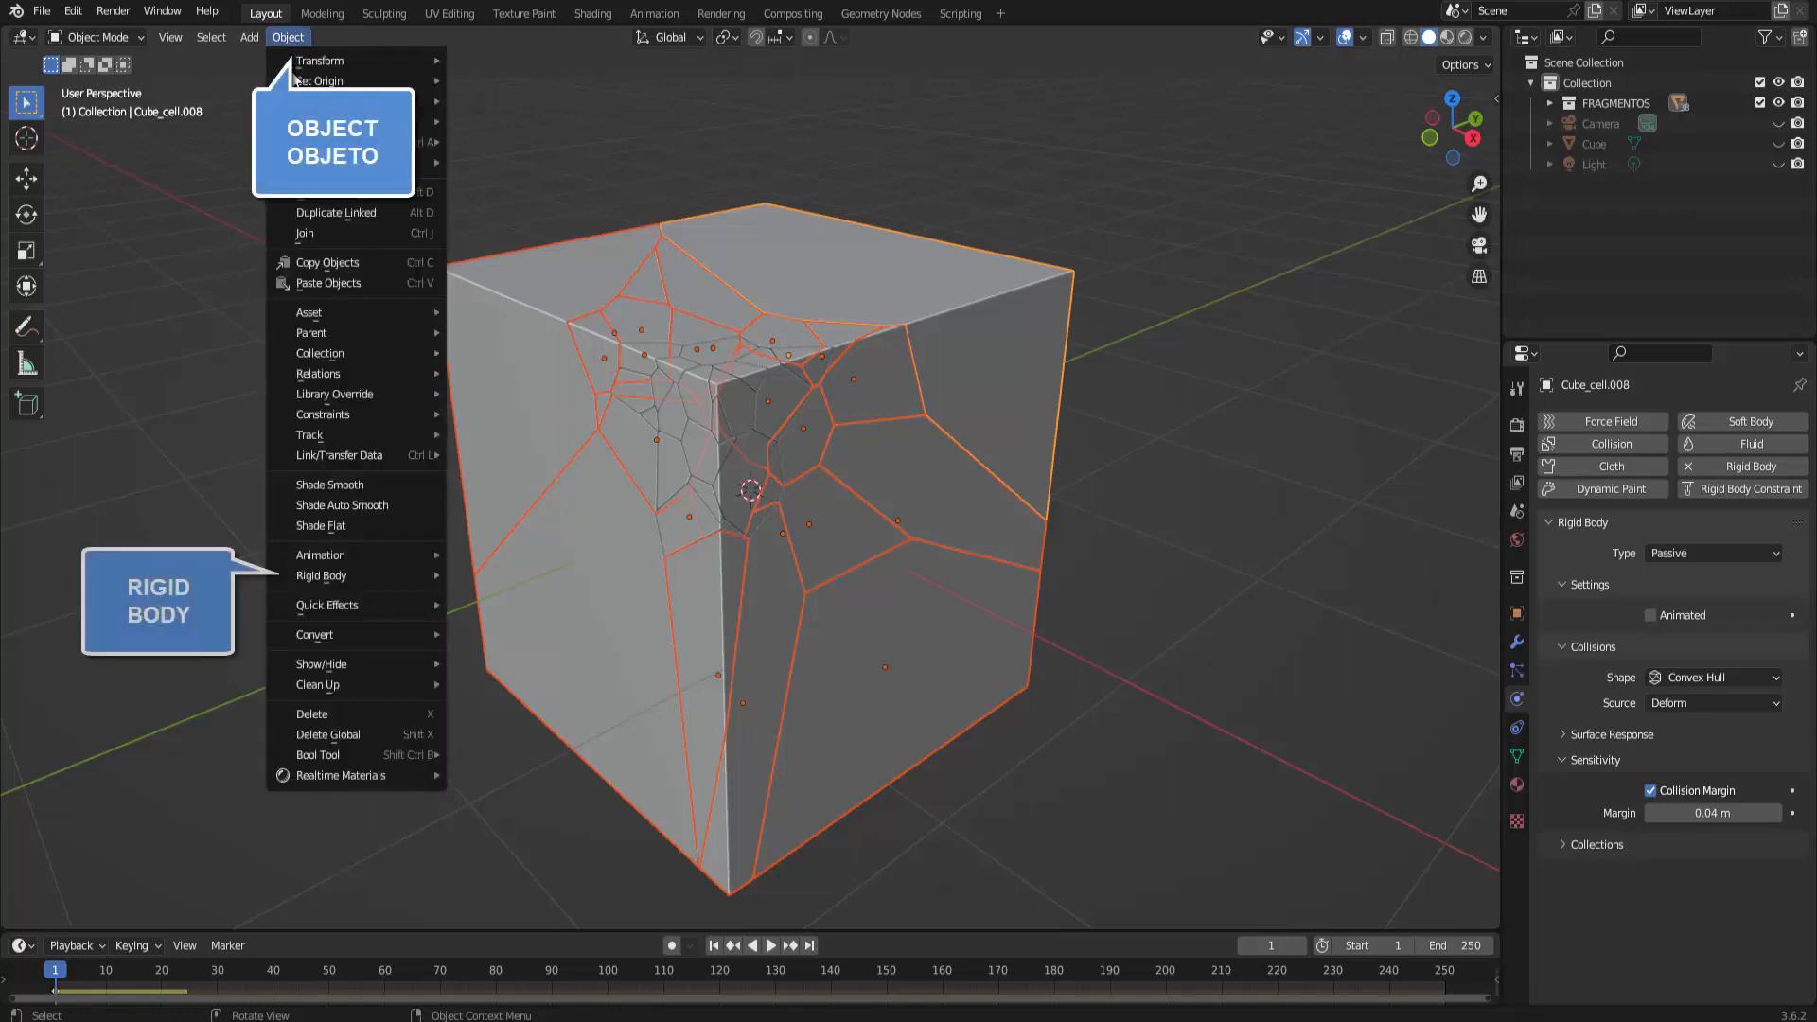
{"action": "mouse_move", "coordinate": [357, 574]}
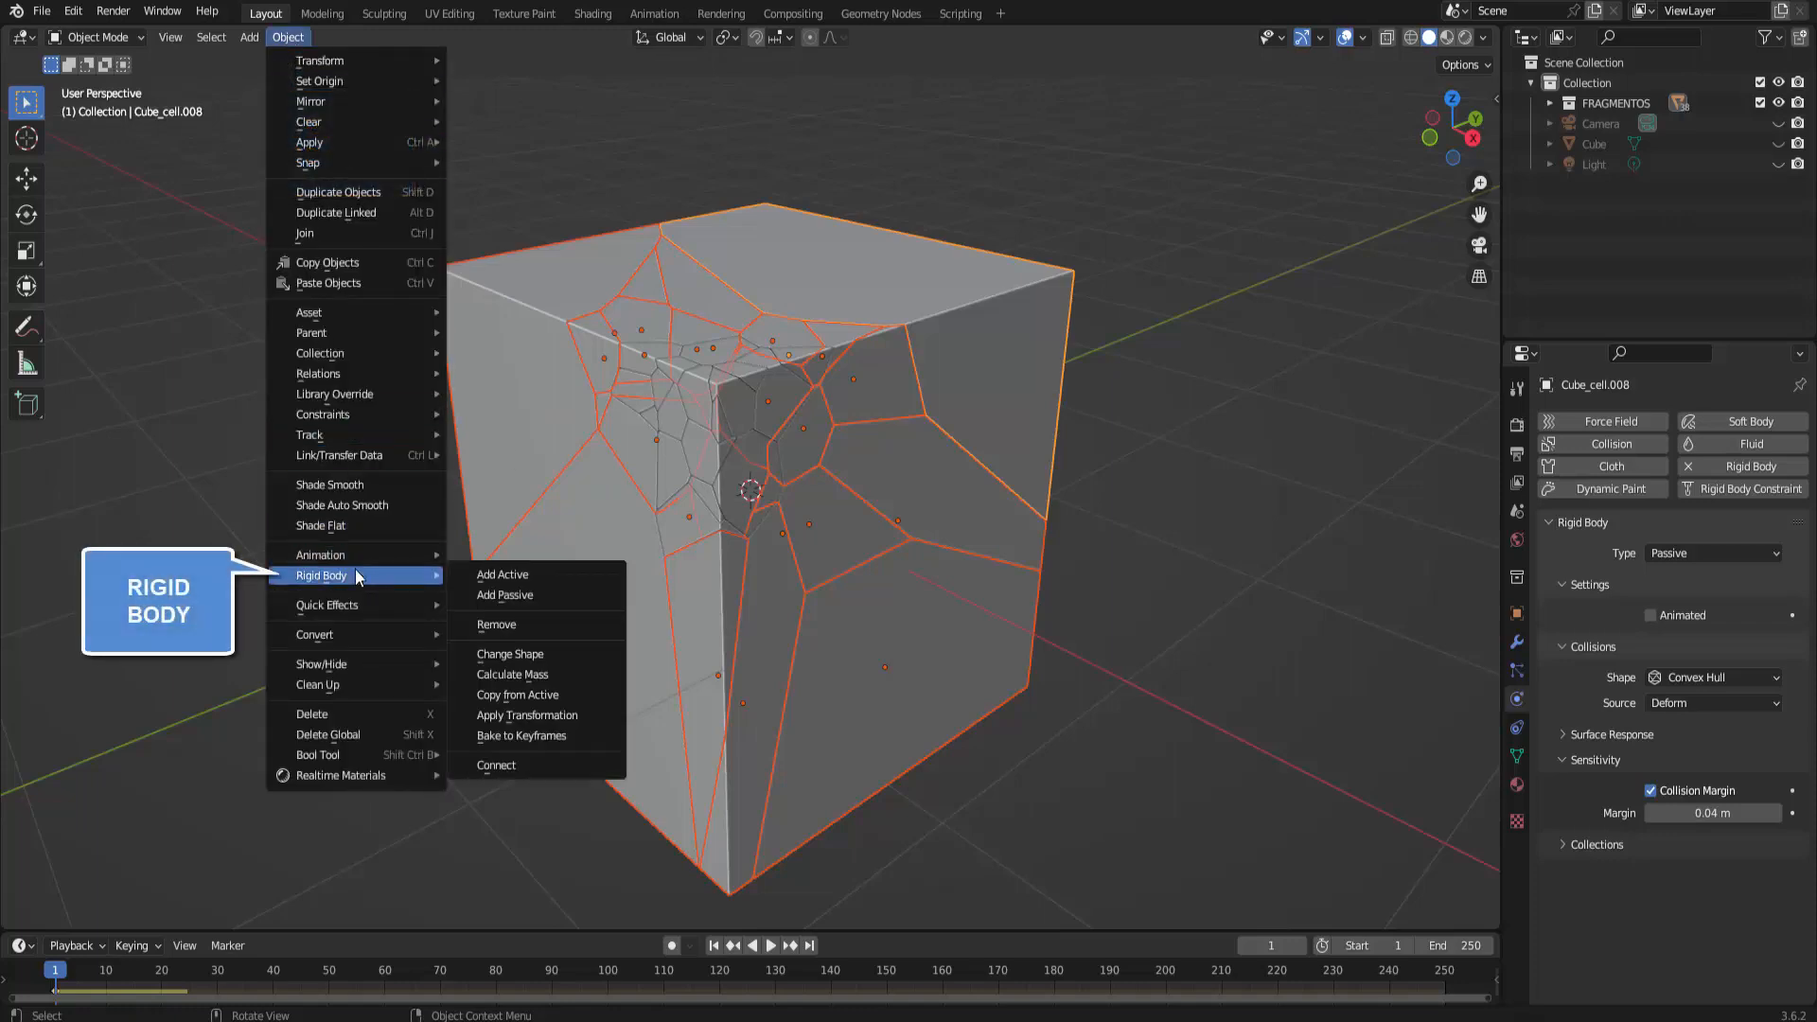
{"action": "left_click", "coordinate": [548, 695]}
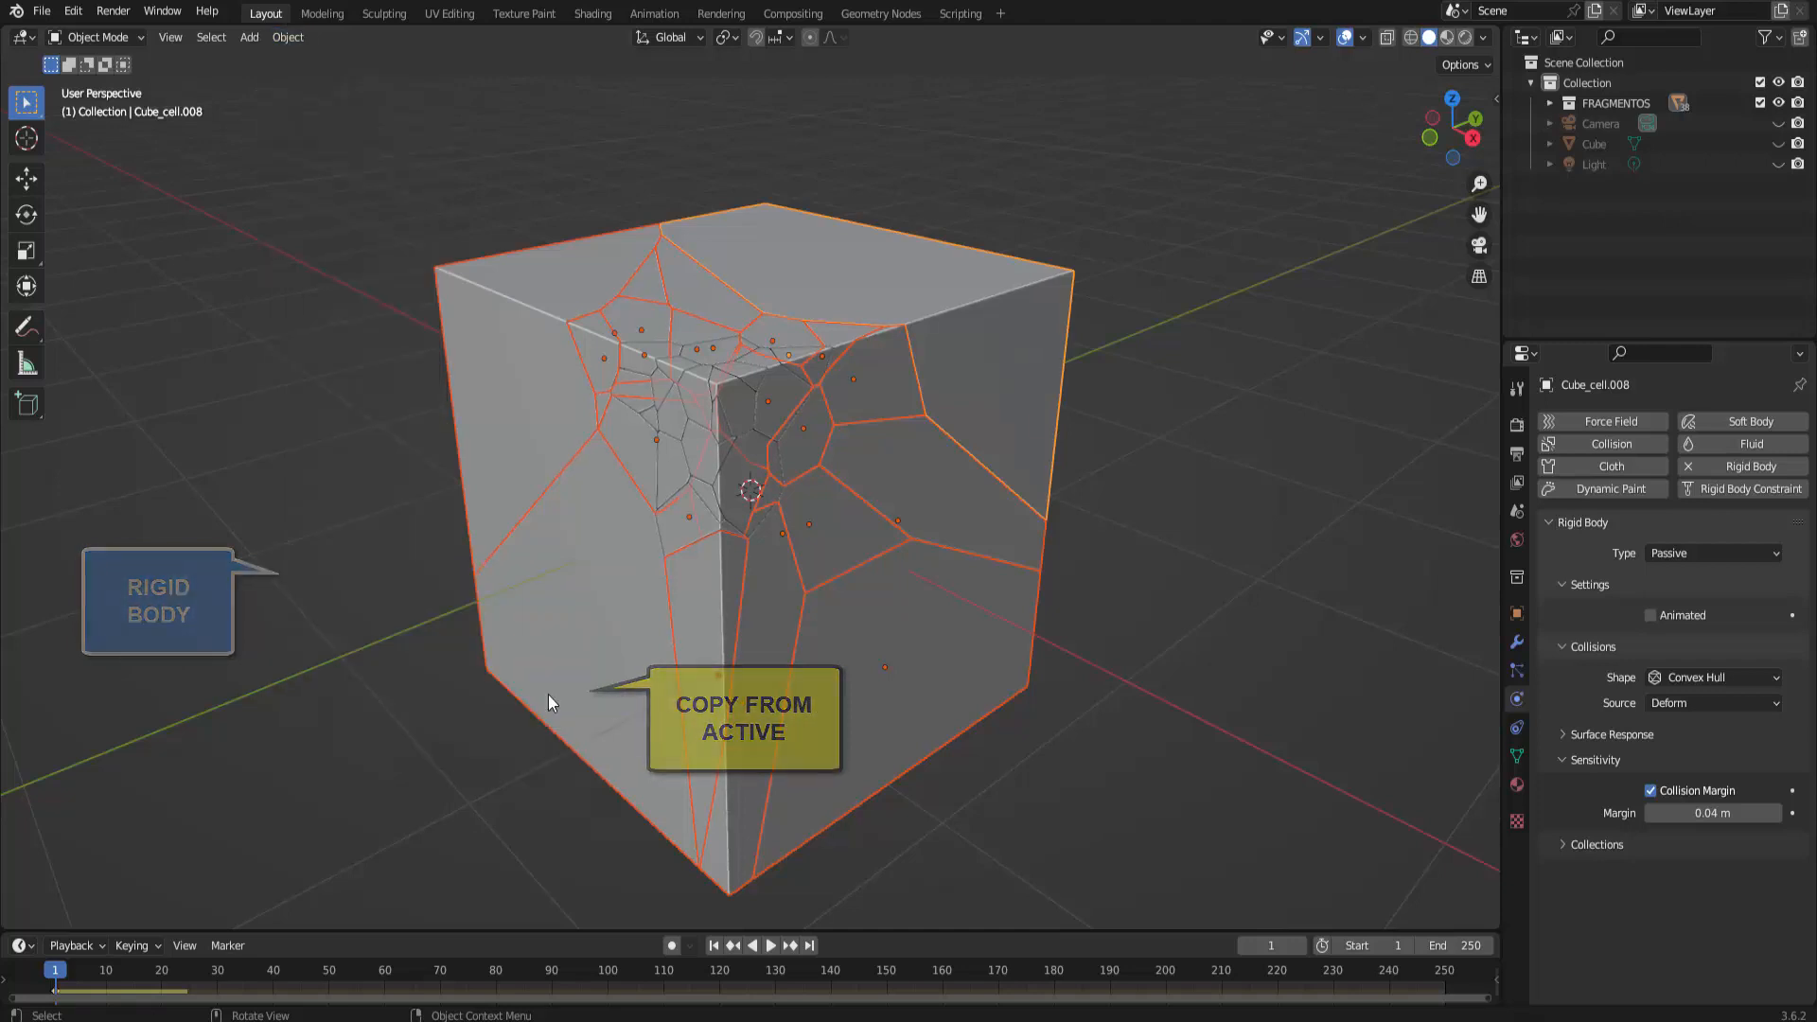
Play the simulation to check the passive fragments, then stop and return to the first frame
{"action": "left_click", "coordinate": [771, 945]}
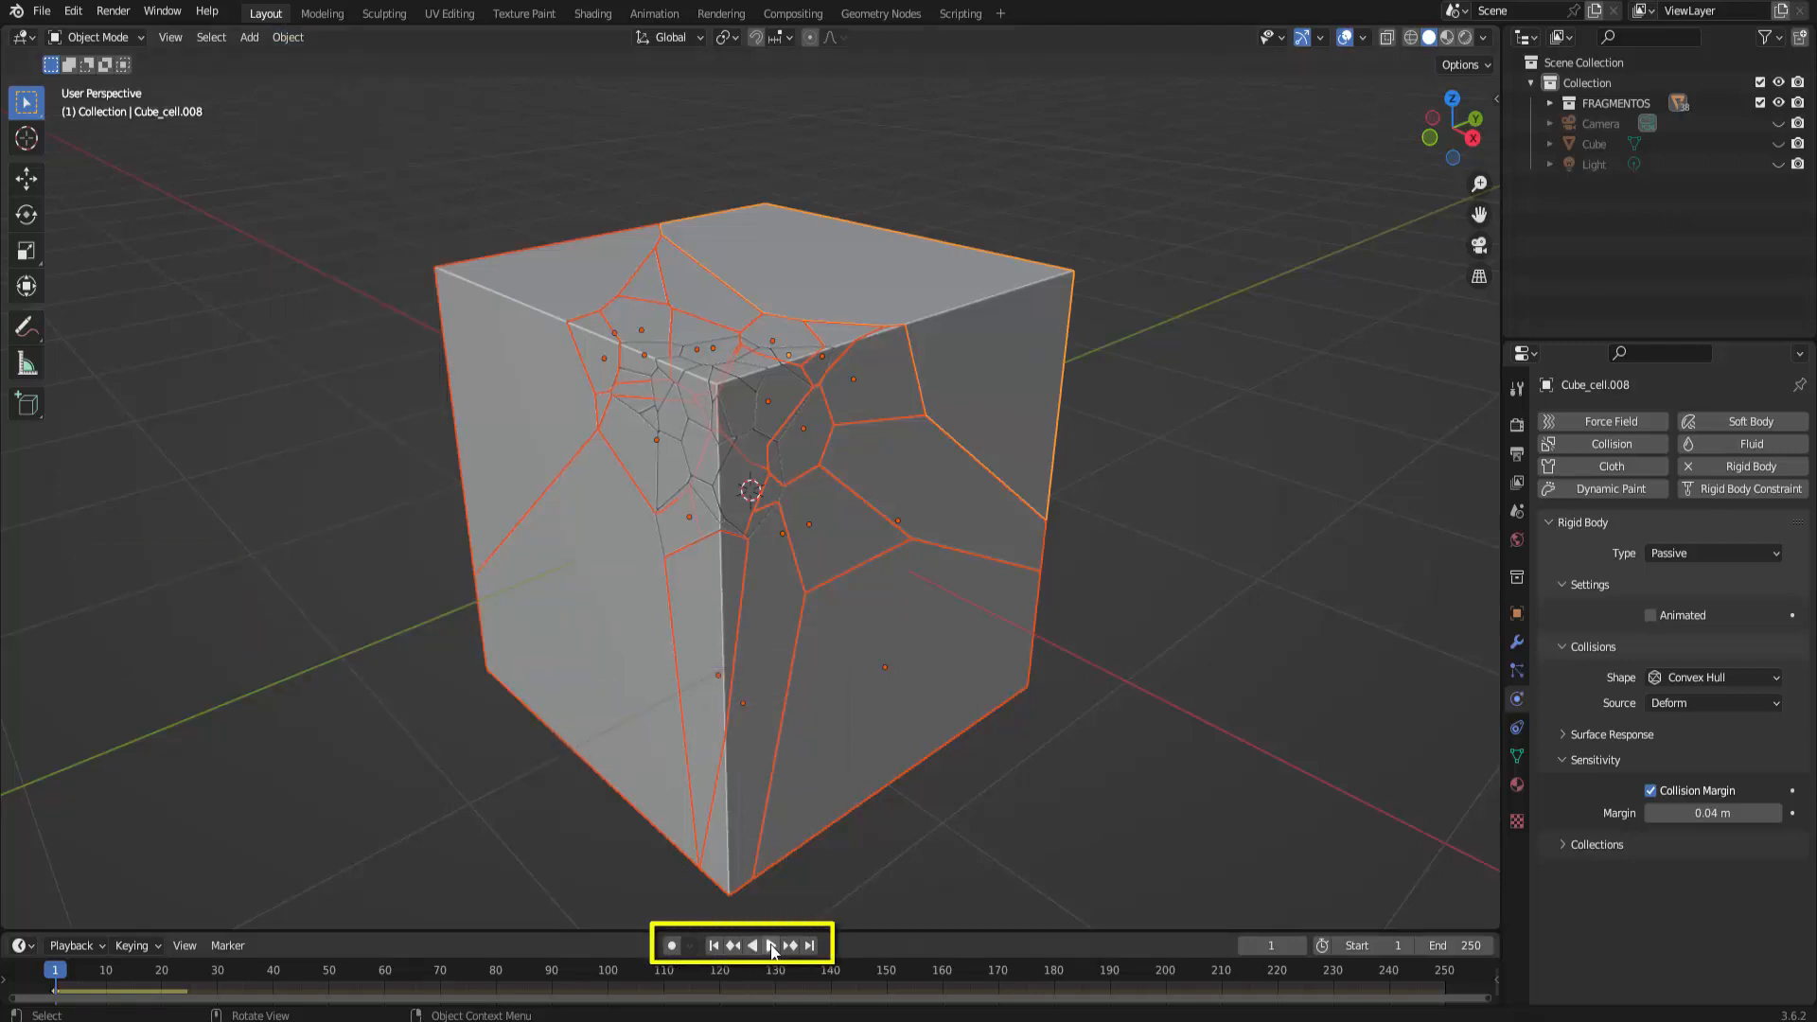
{"action": "left_click", "coordinate": [754, 945]}
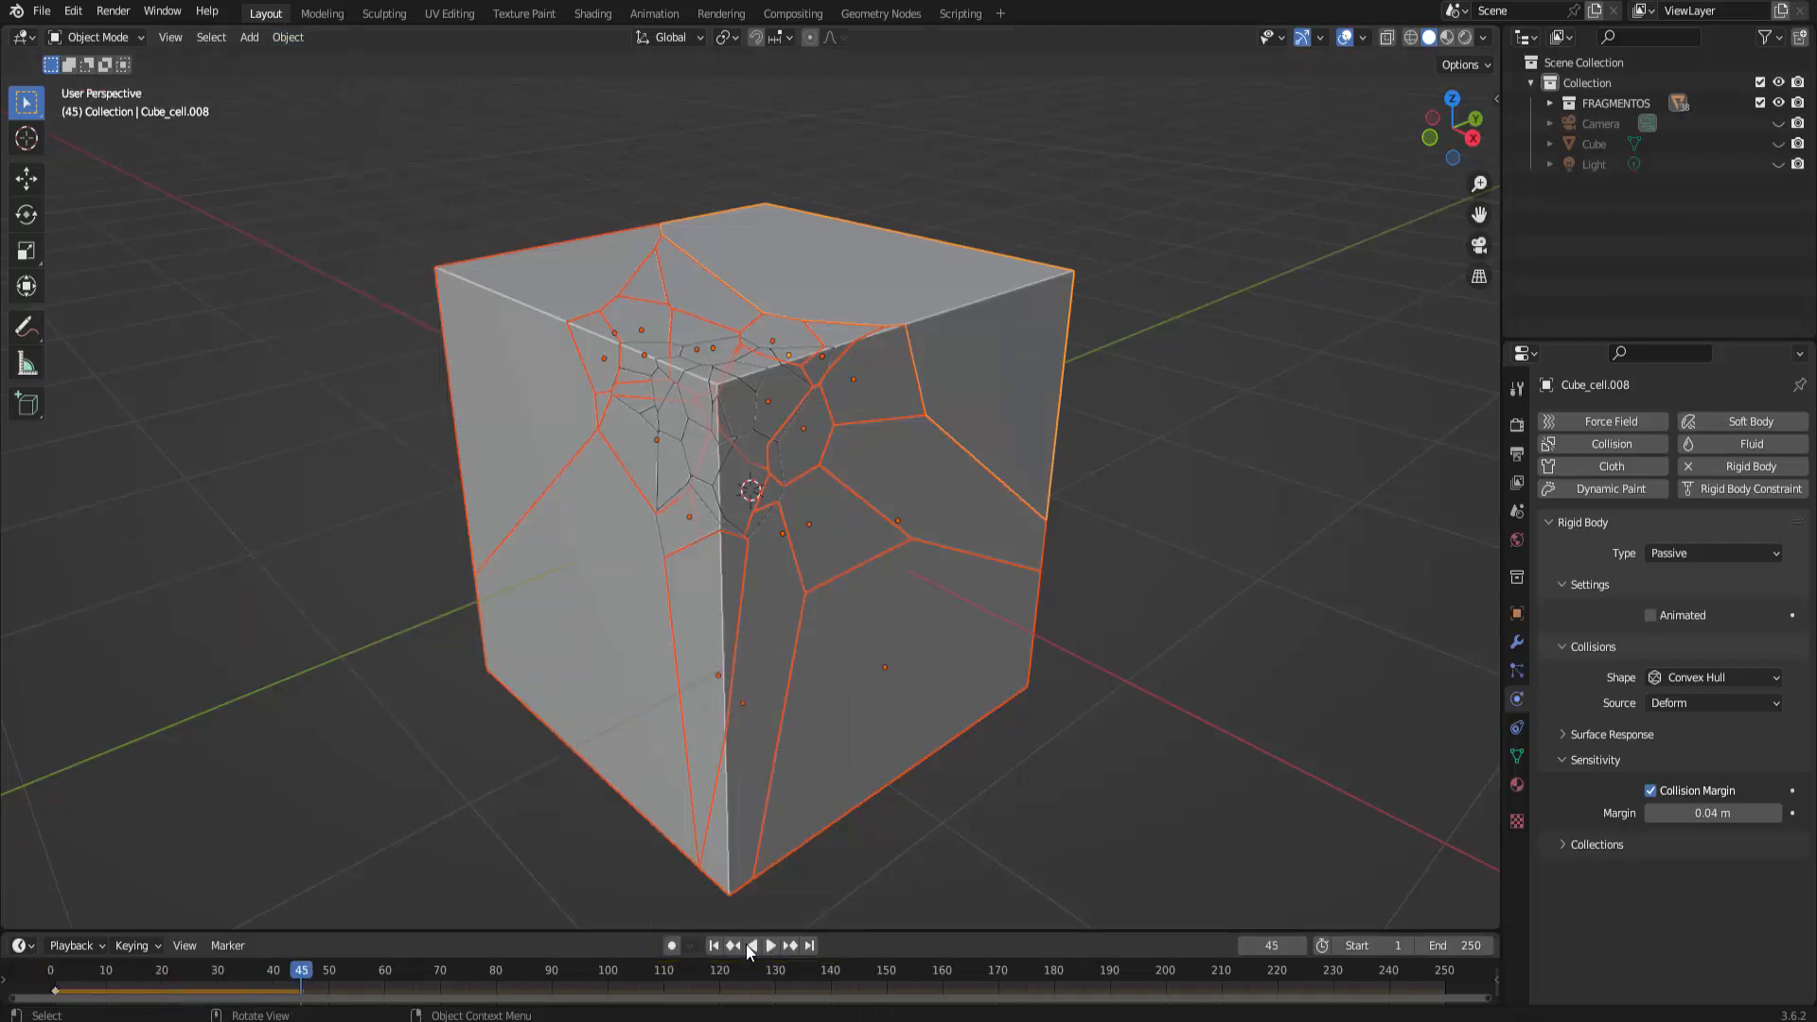
{"action": "left_click", "coordinate": [717, 946]}
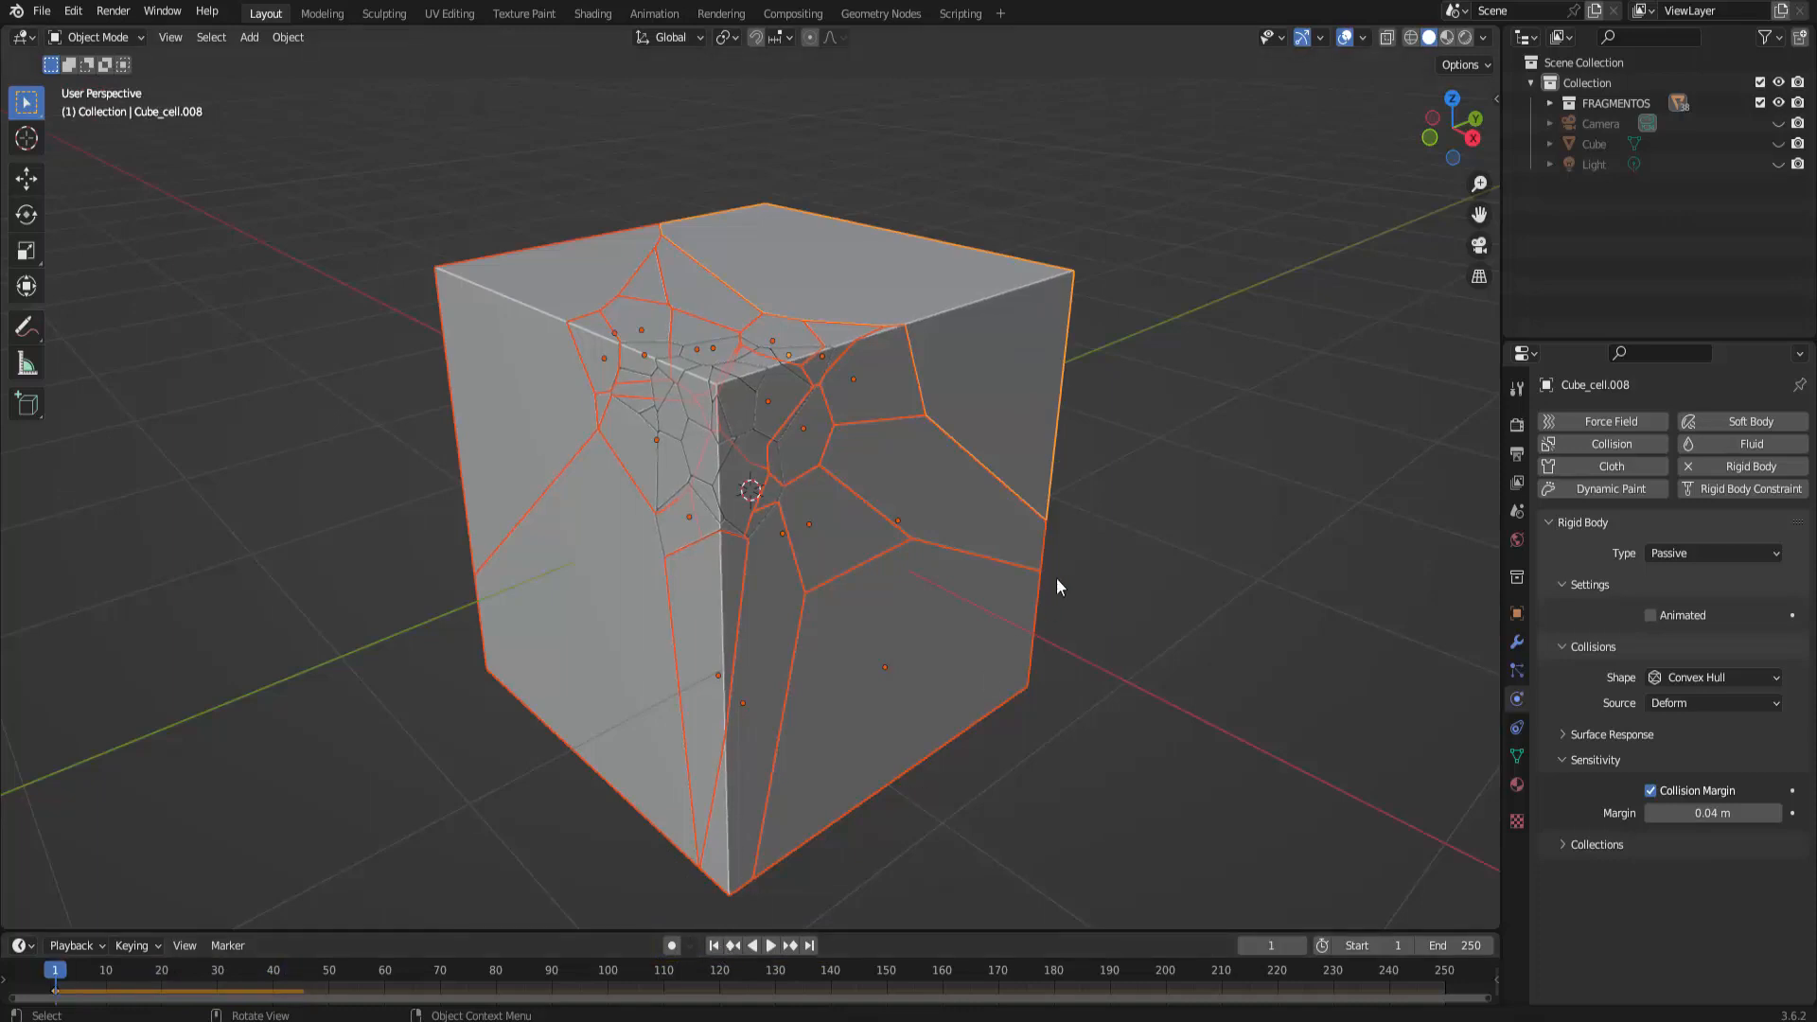
Deselect the fragments, add a UV Sphere at the scene's centre and scale it down to roughly a third of its size
{"action": "middle_click_drag", "start_coordinate": [1201, 532], "coordinate": [1206, 502]}
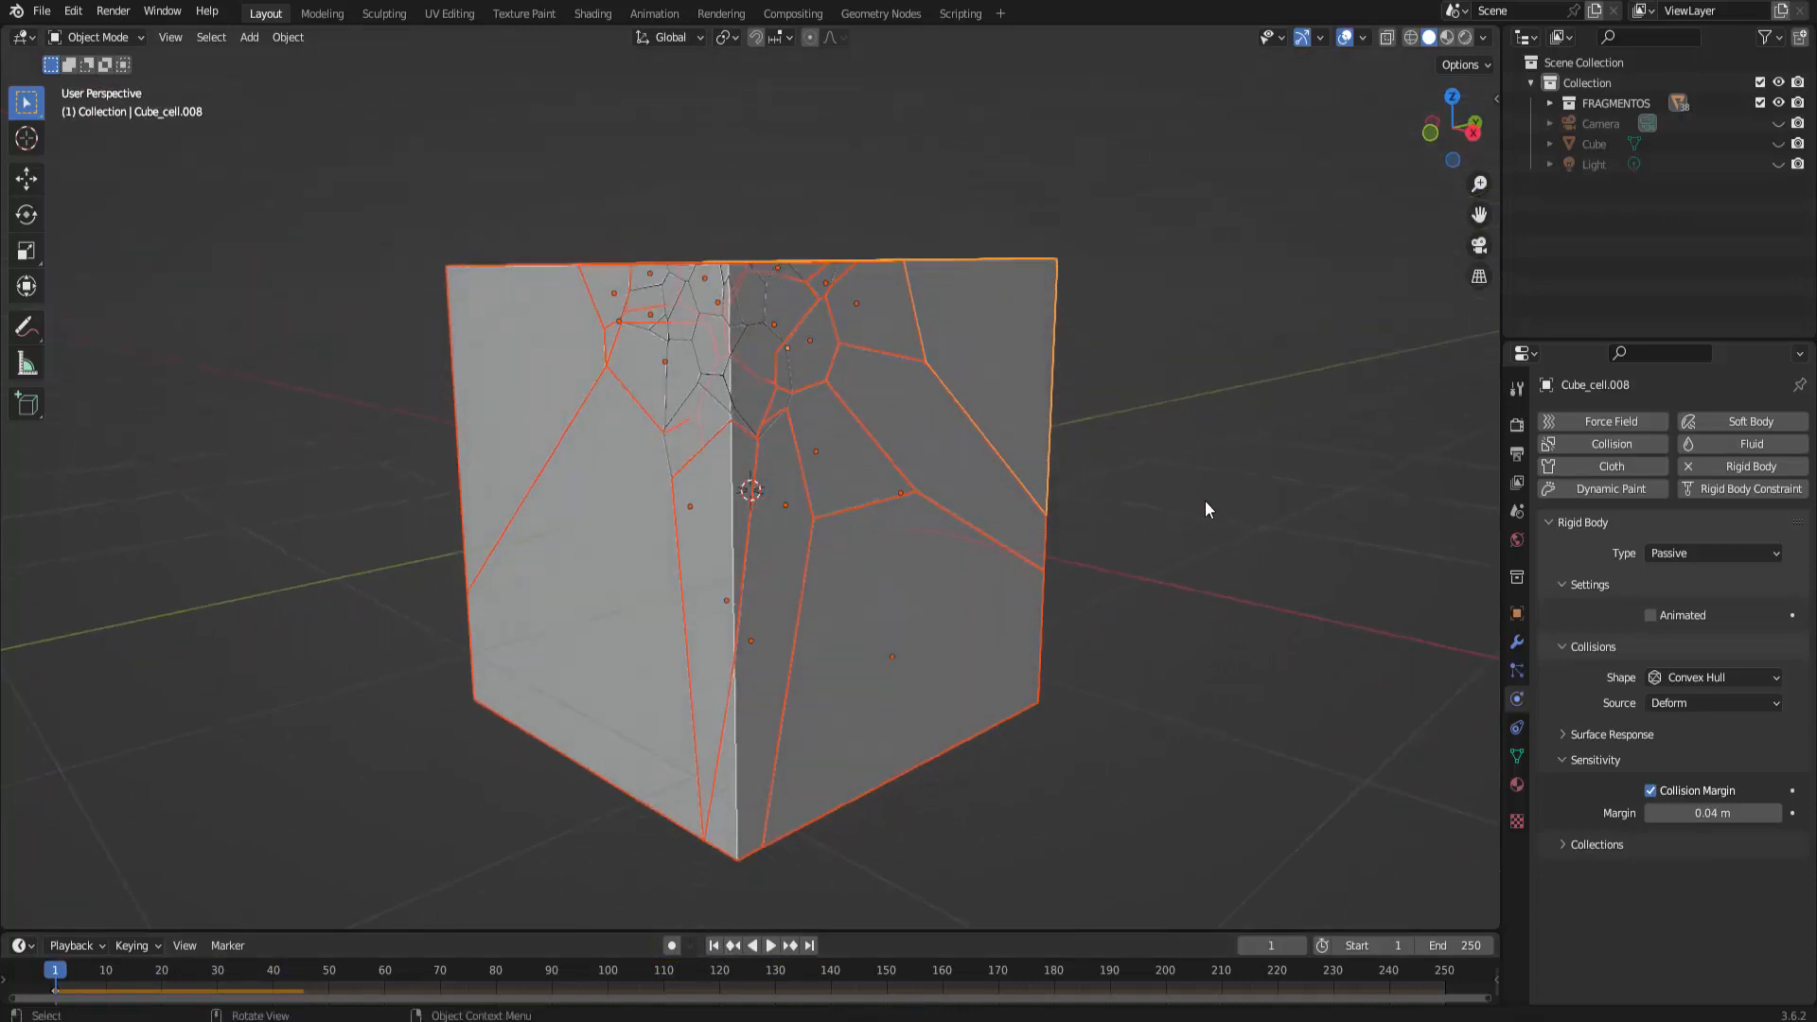
{"action": "scroll", "coordinate": [1087, 689], "scroll_direction": "down", "scroll_amount": 4}
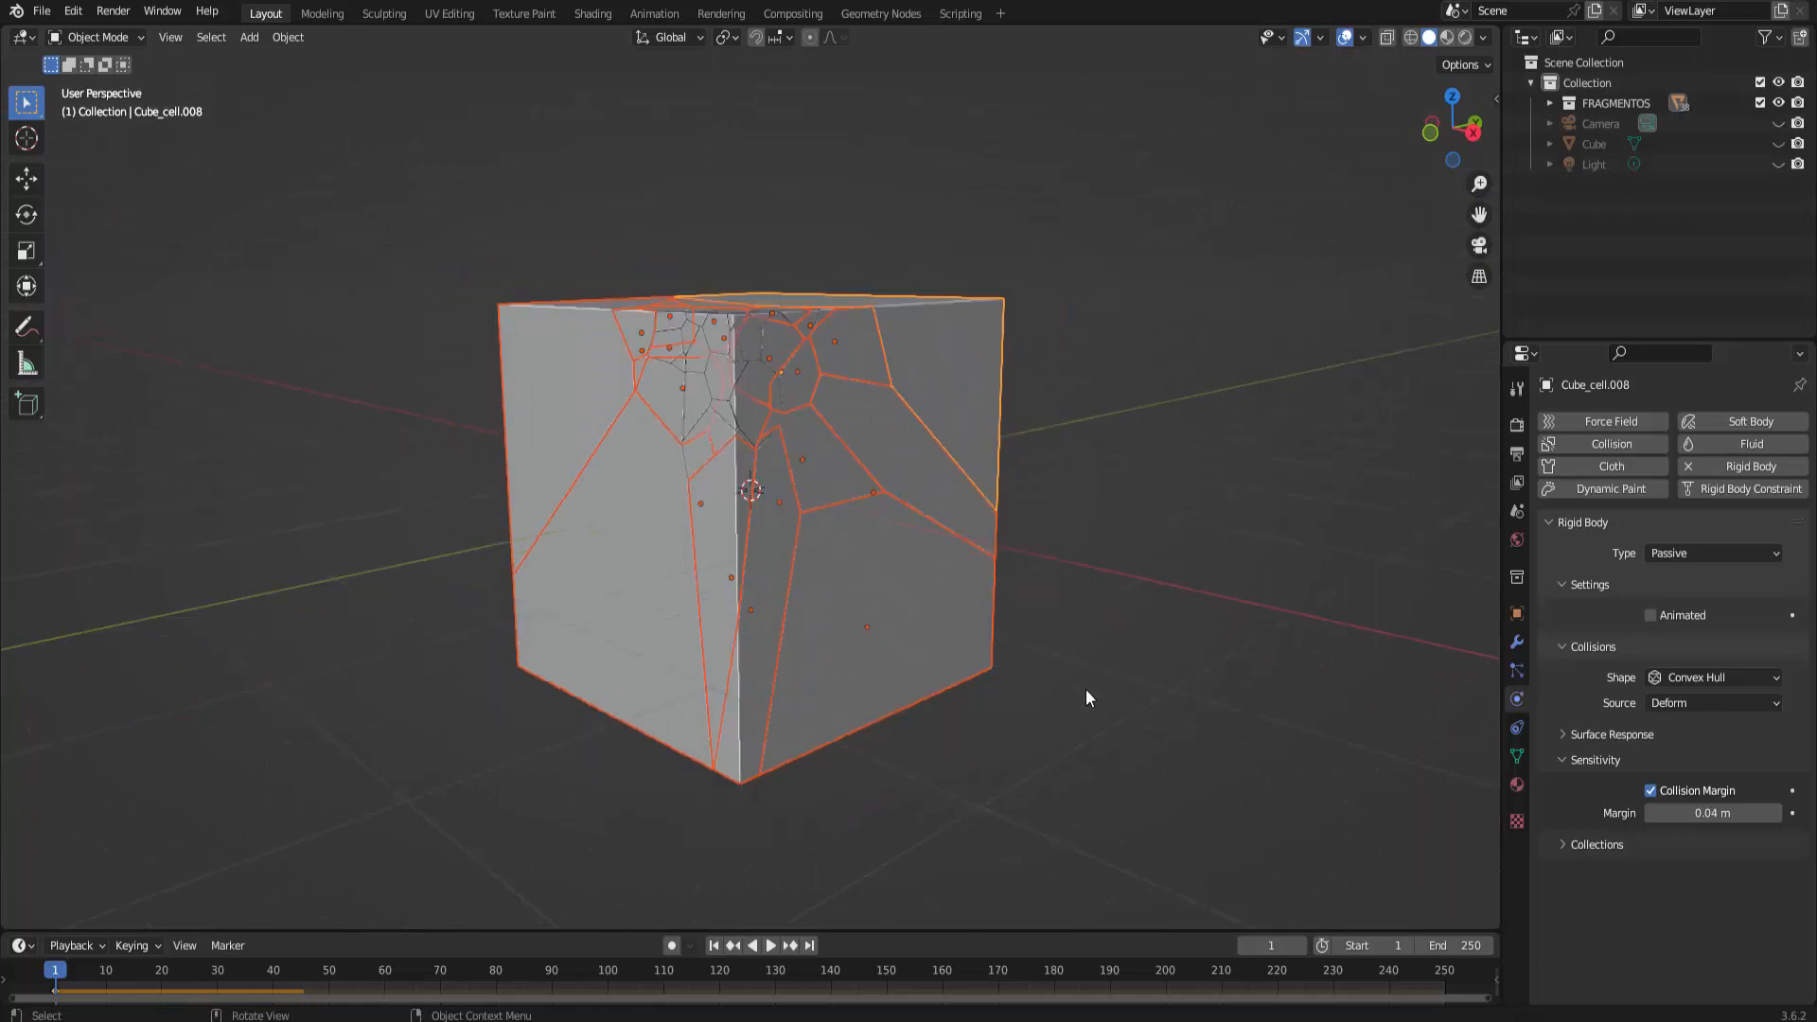
{"action": "mouse_move", "coordinate": [1086, 689]}
{"action": "middle_mouse_down"}
{"action": "mouse_move", "coordinate": [1077, 721]}
{"action": "mouse_move", "coordinate": [1056, 689]}
{"action": "middle_mouse_up"}
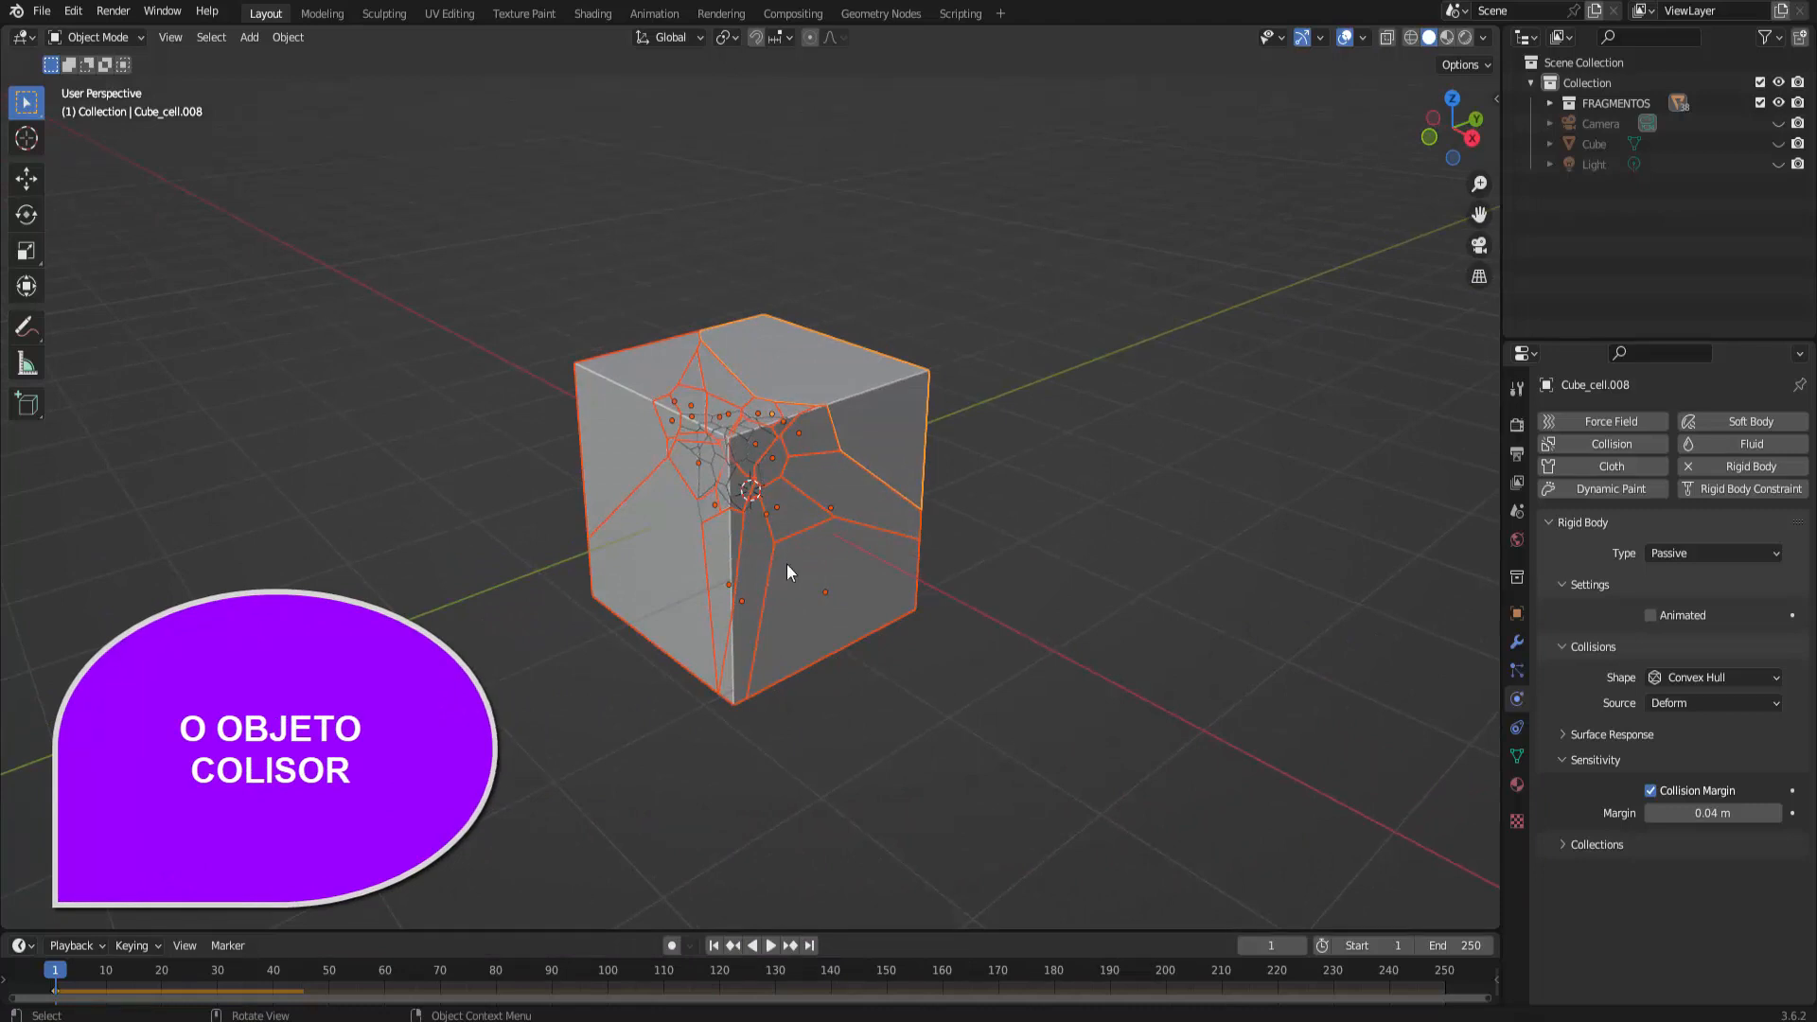
{"action": "left_click", "coordinate": [520, 264]}
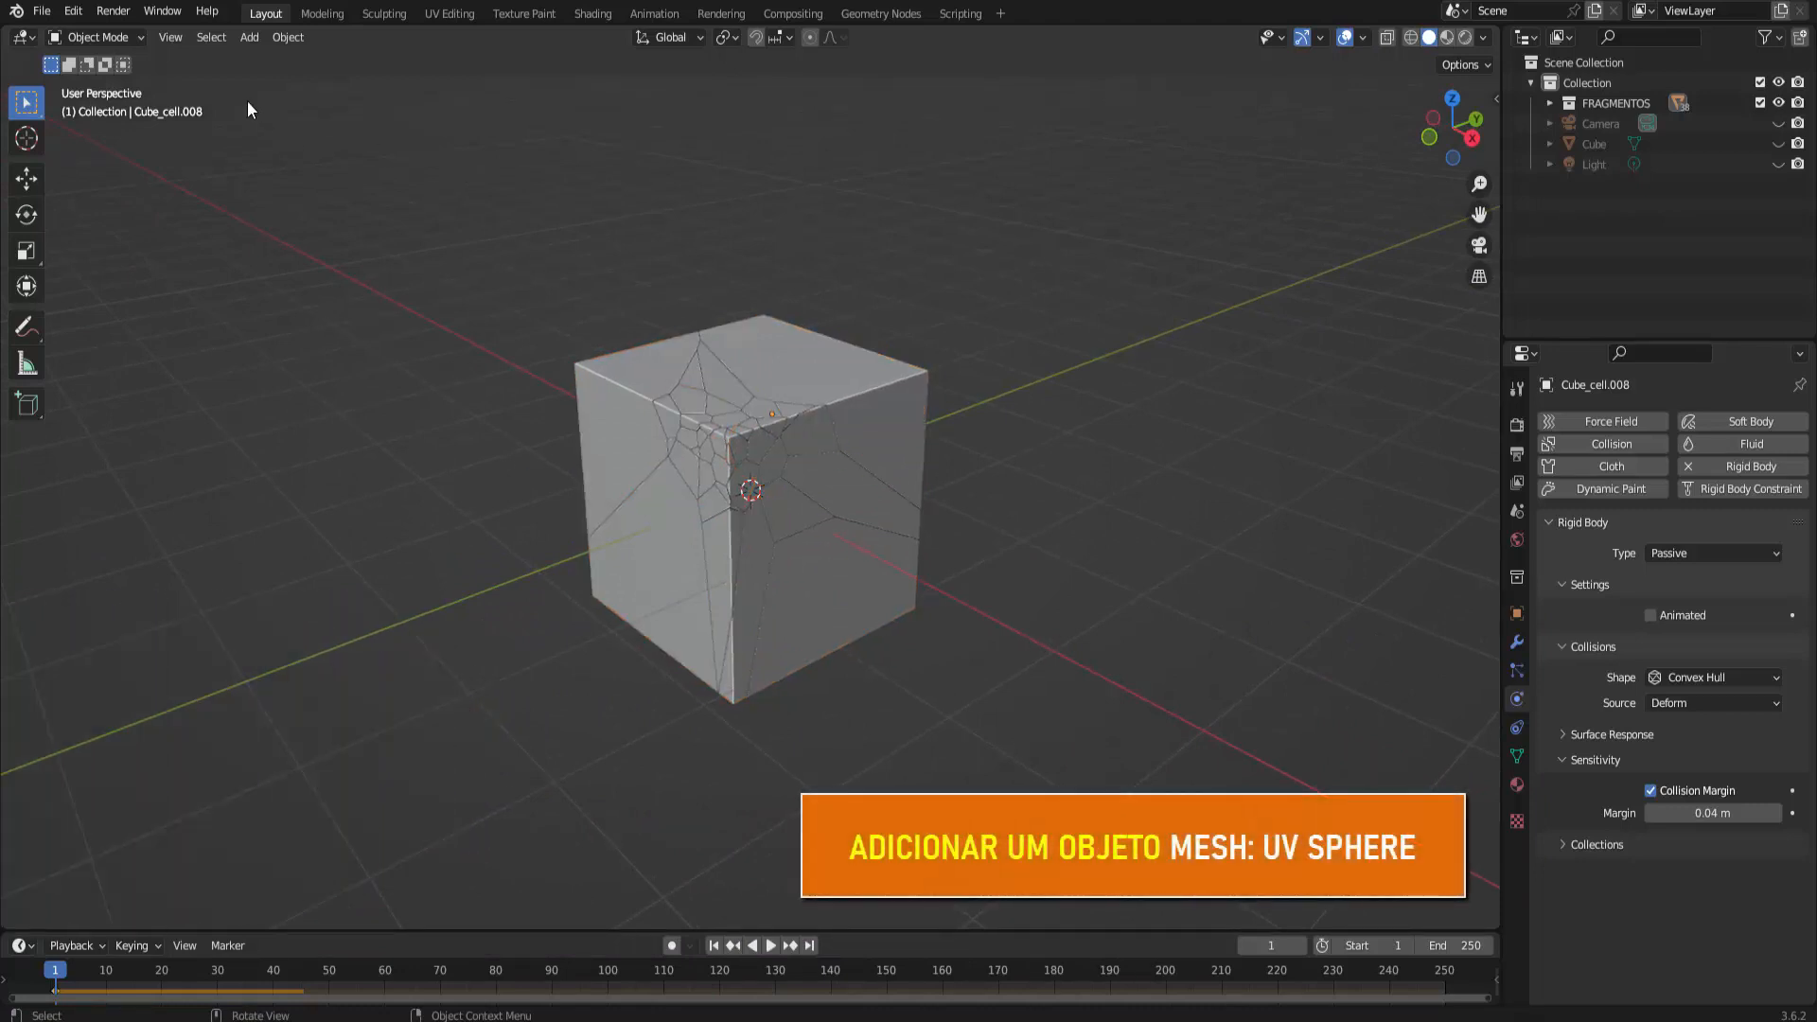
{"action": "left_click", "coordinate": [250, 38]}
{"action": "mouse_move", "coordinate": [262, 59]}
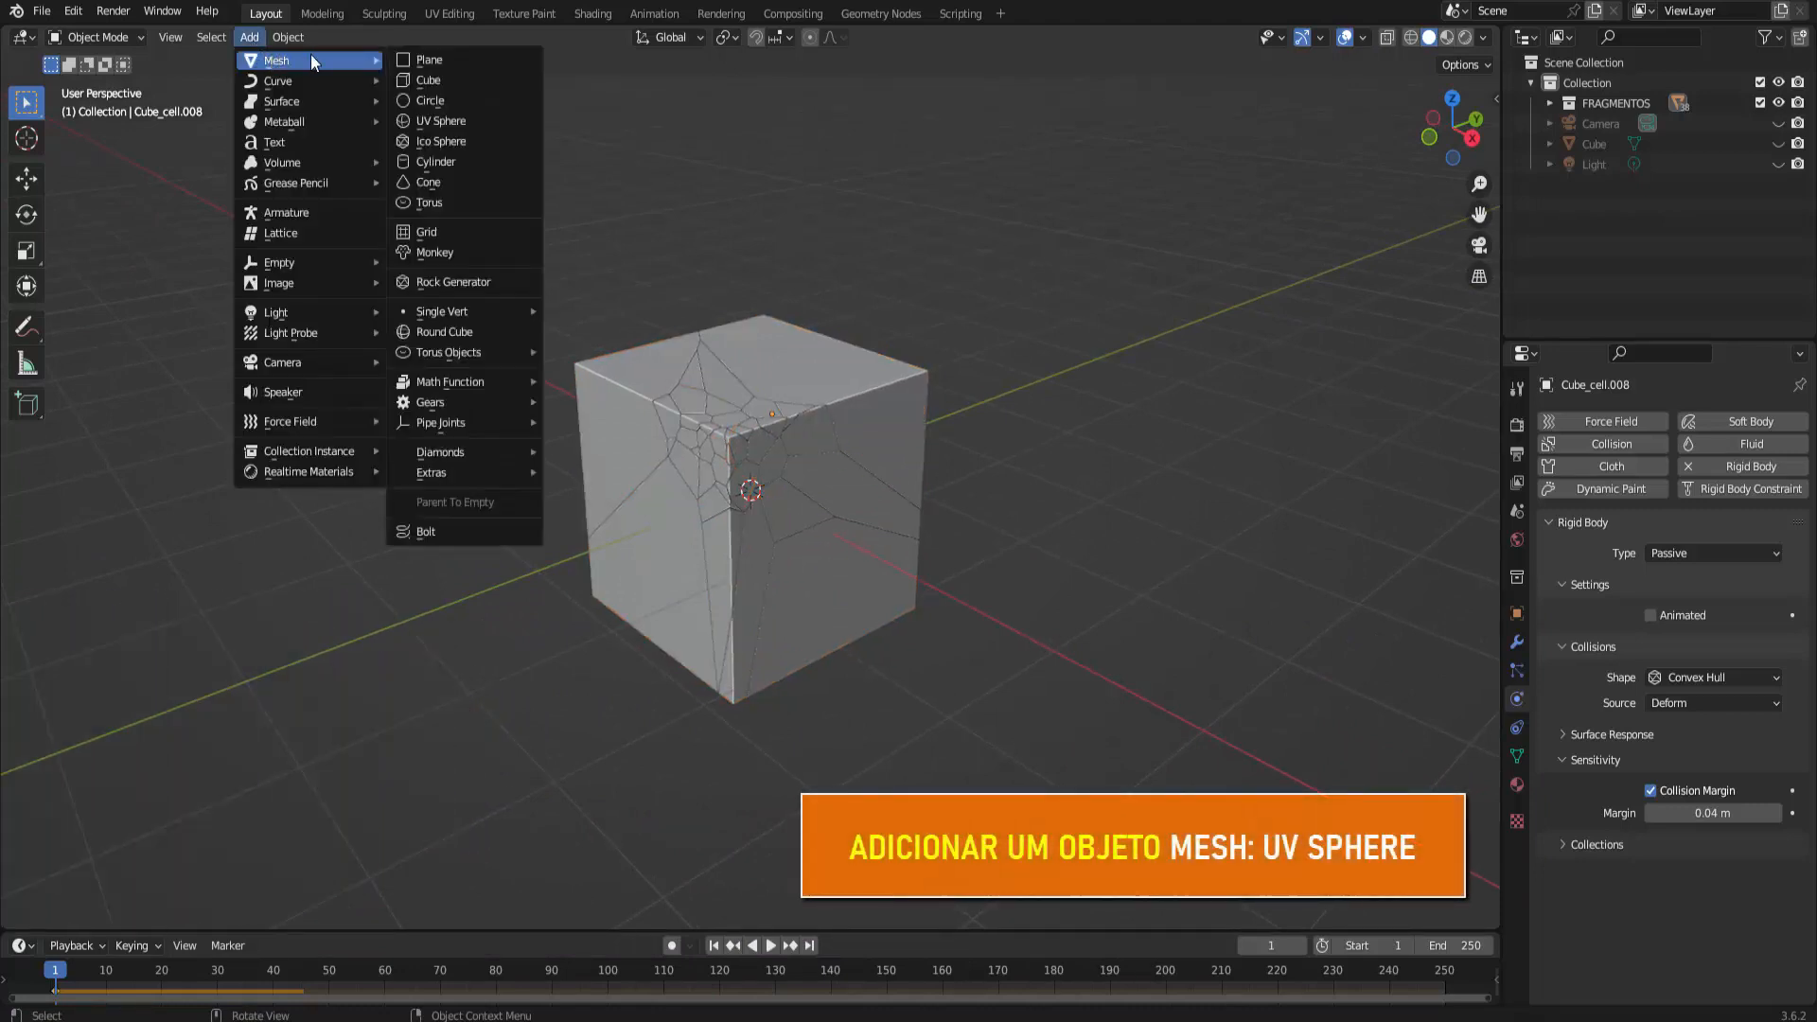
{"action": "left_click", "coordinate": [452, 121]}
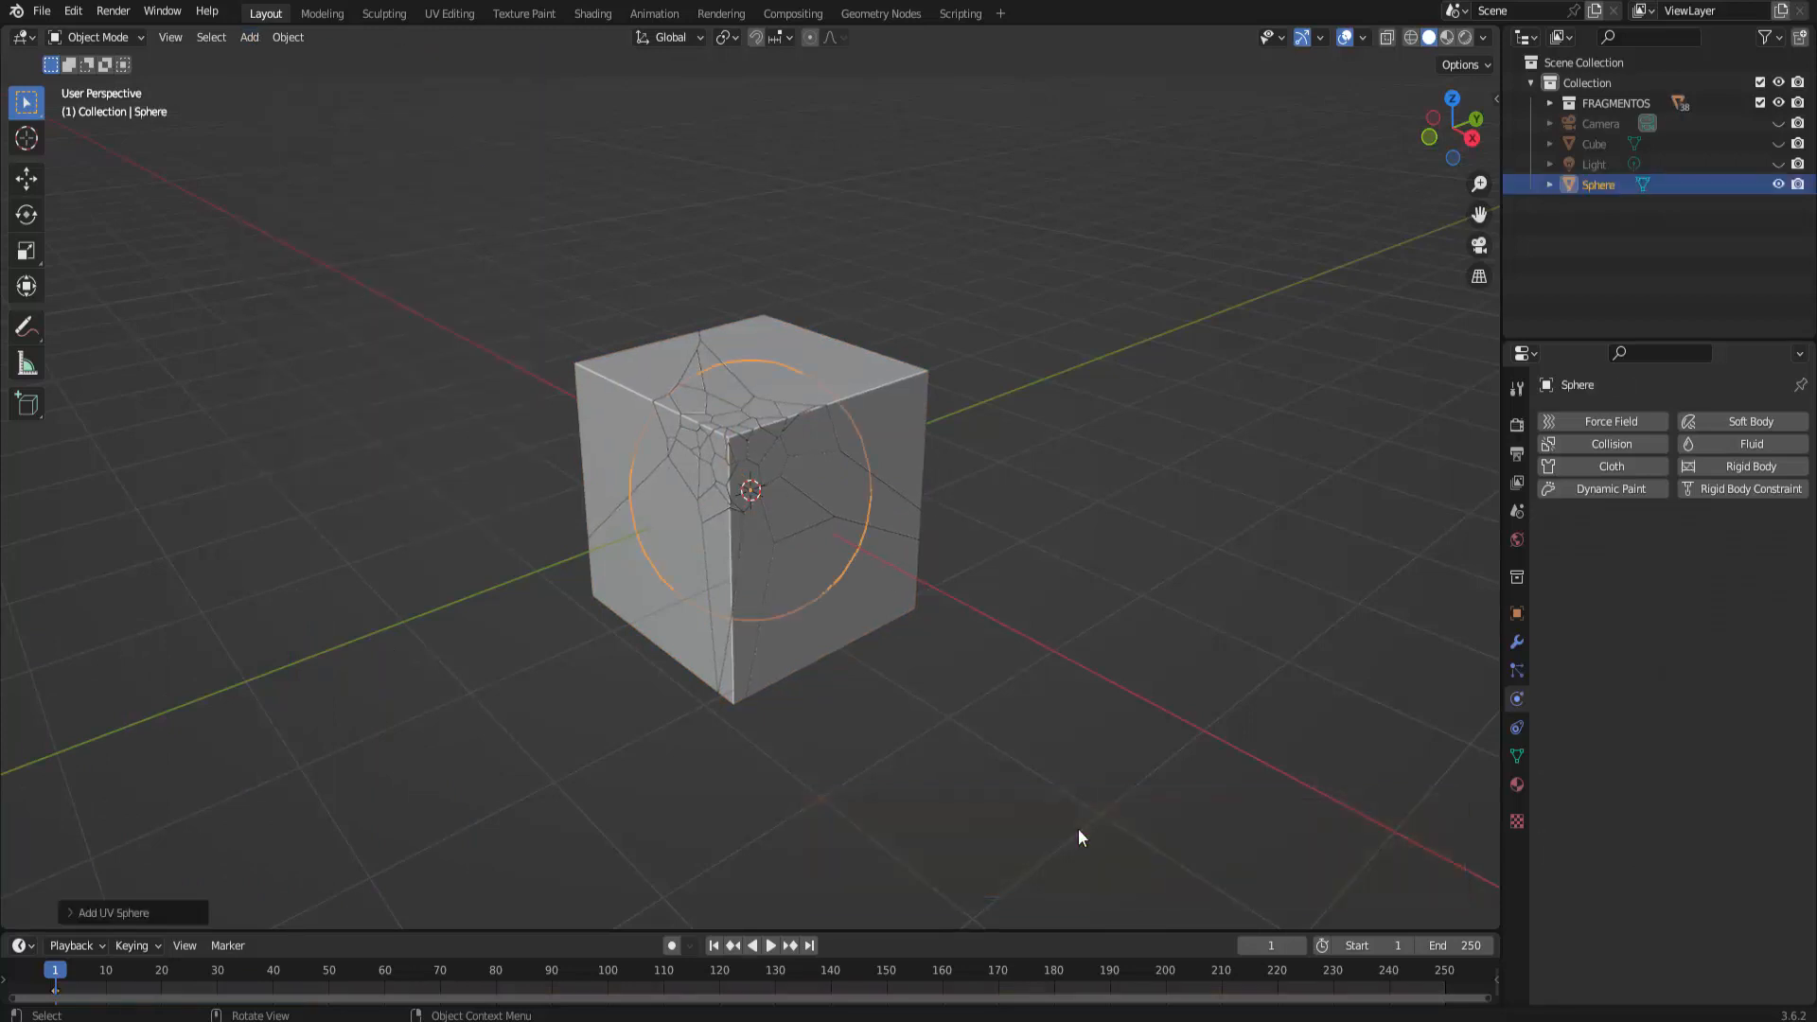
{"action": "key", "text": "s"}
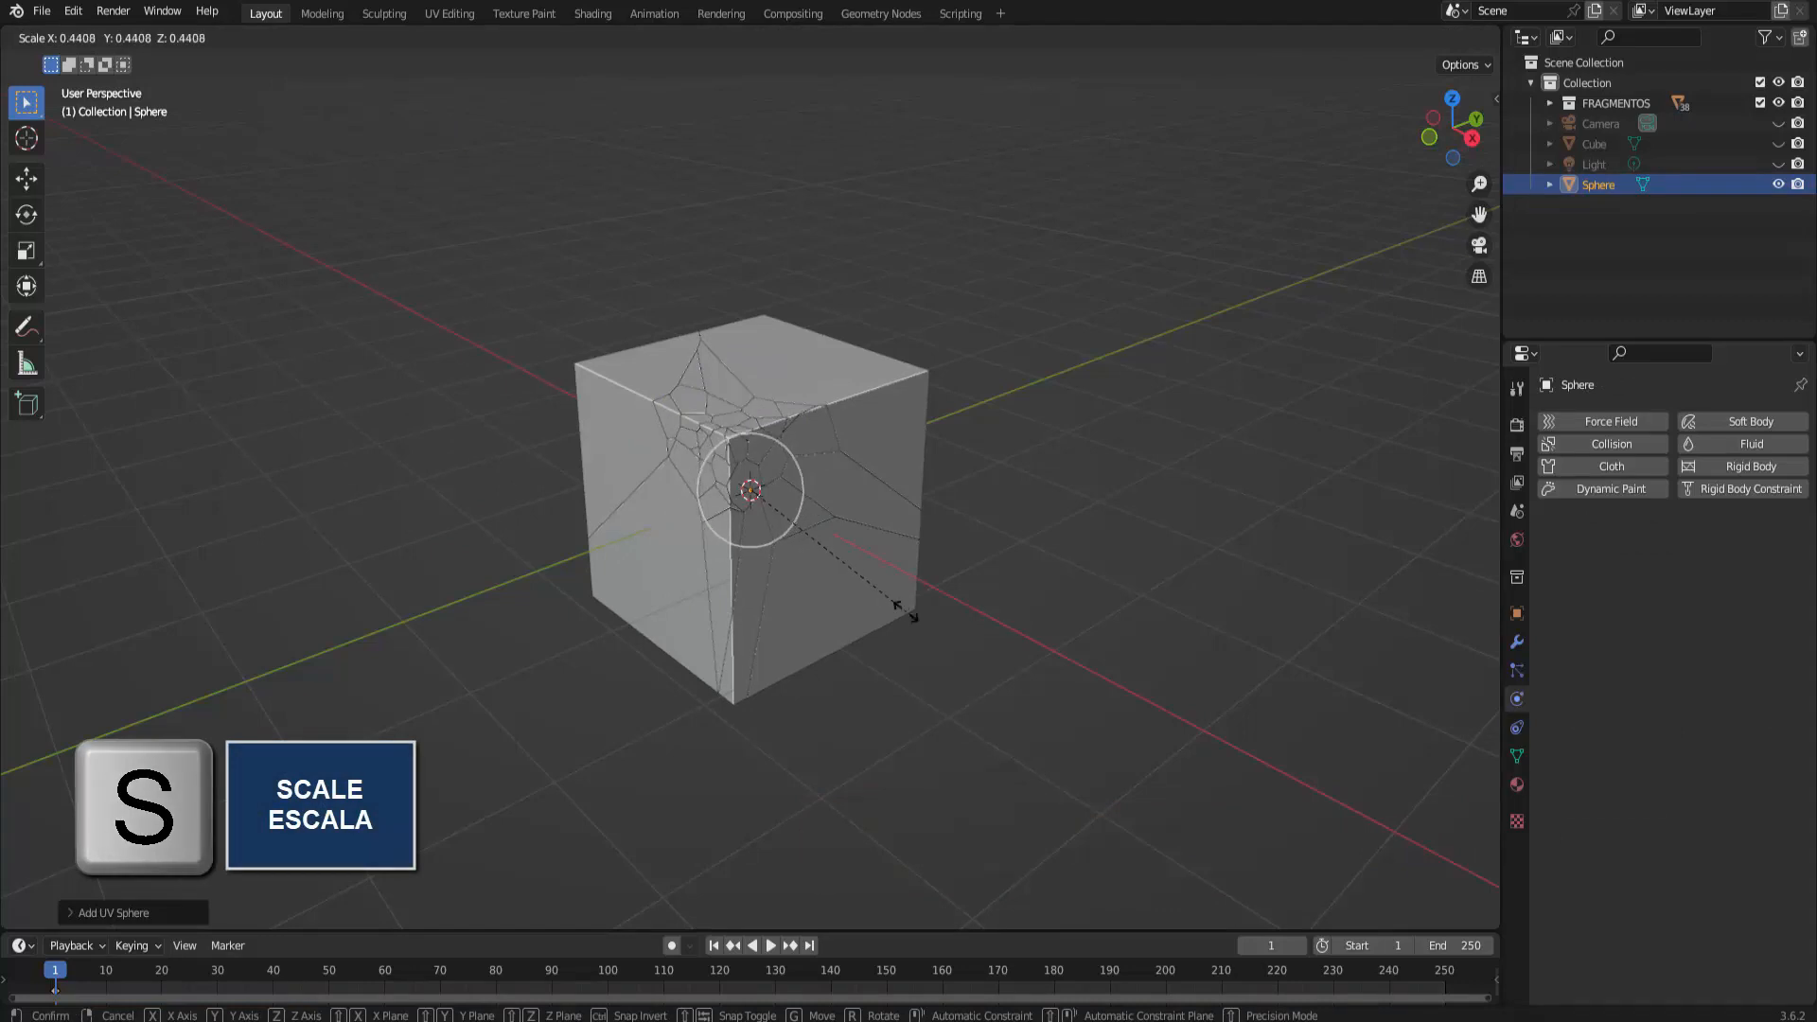
{"action": "left_click", "coordinate": [881, 591]}
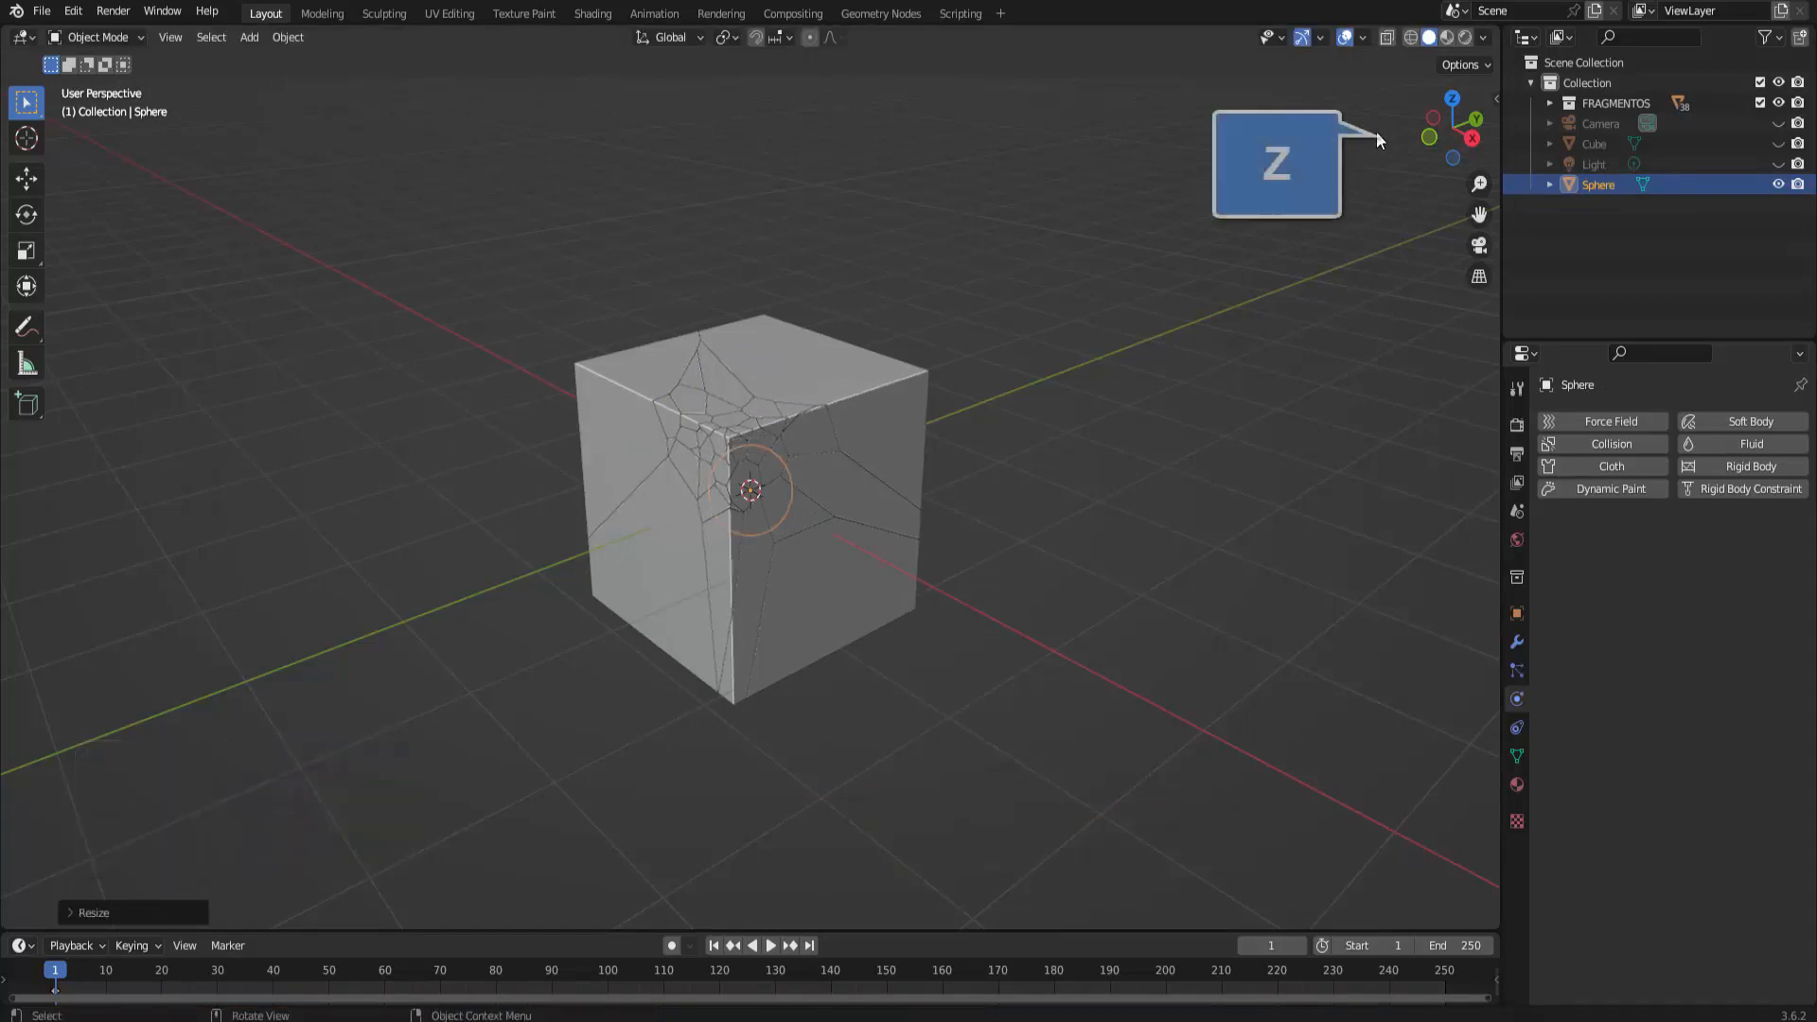
Align the sphere with the cube's fractured corner in top view and raise it well above the cube
{"action": "left_click", "coordinate": [1453, 101]}
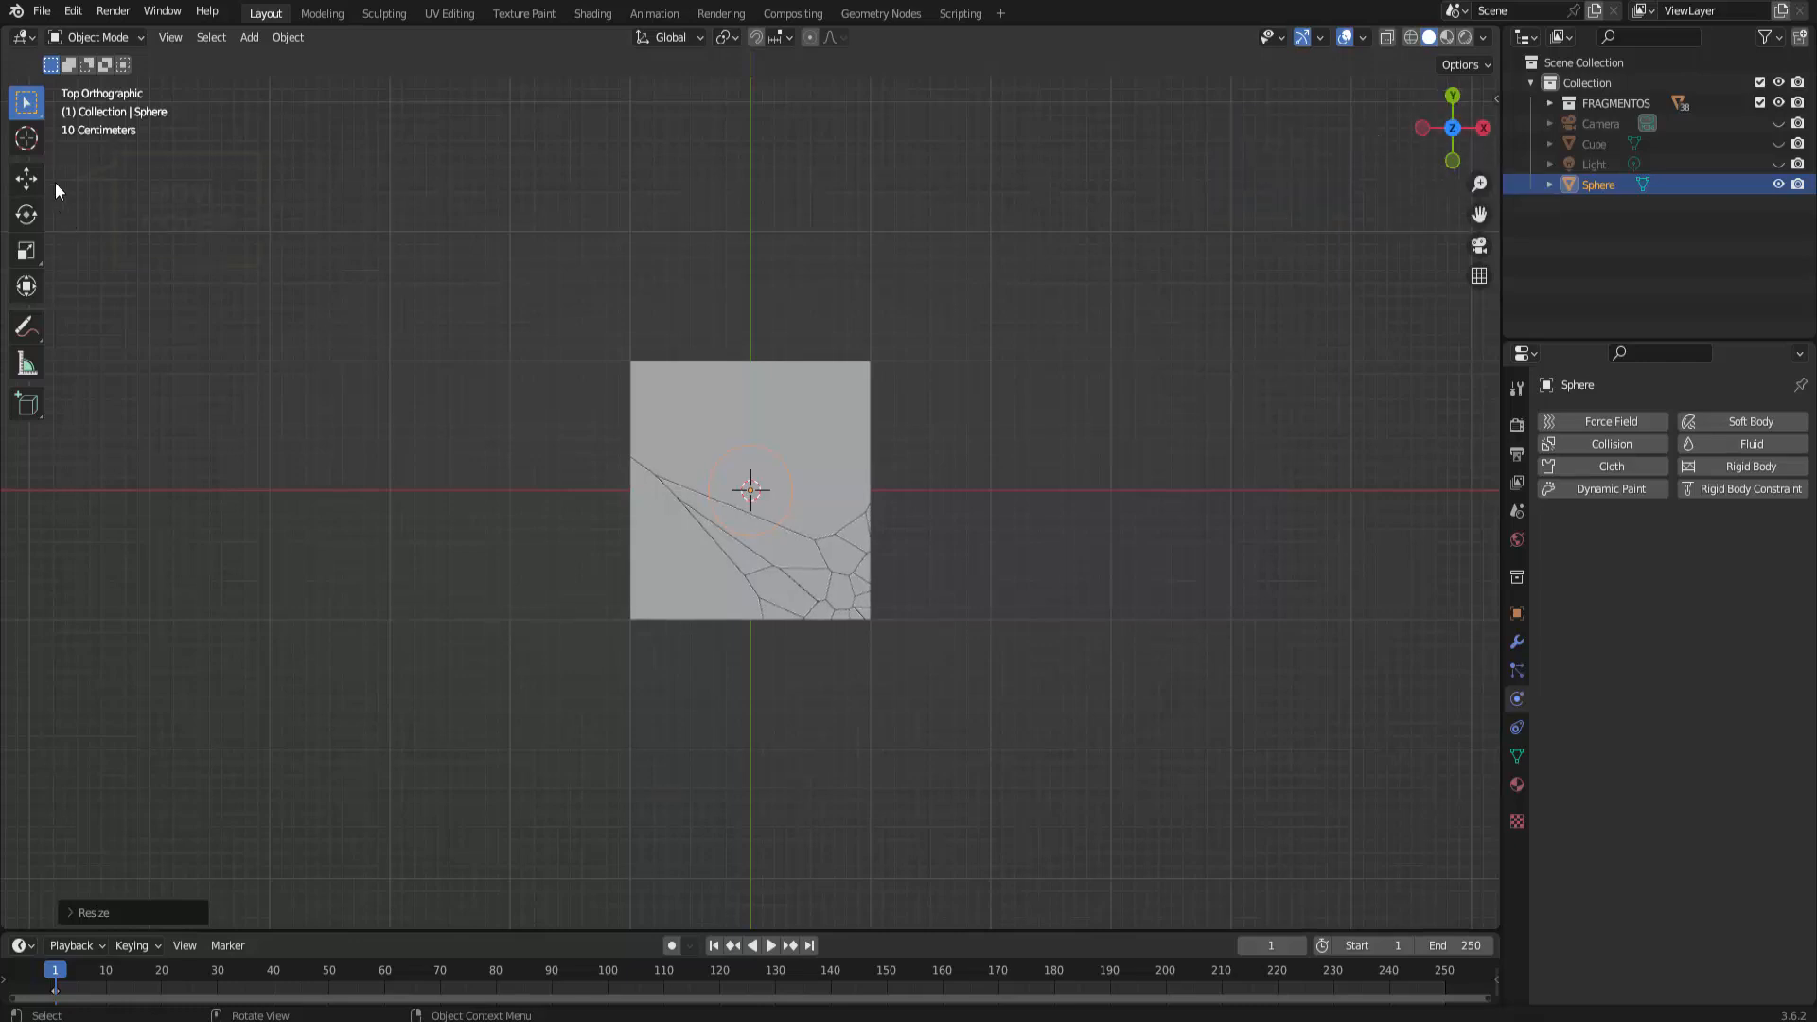
{"action": "left_click", "coordinate": [27, 193]}
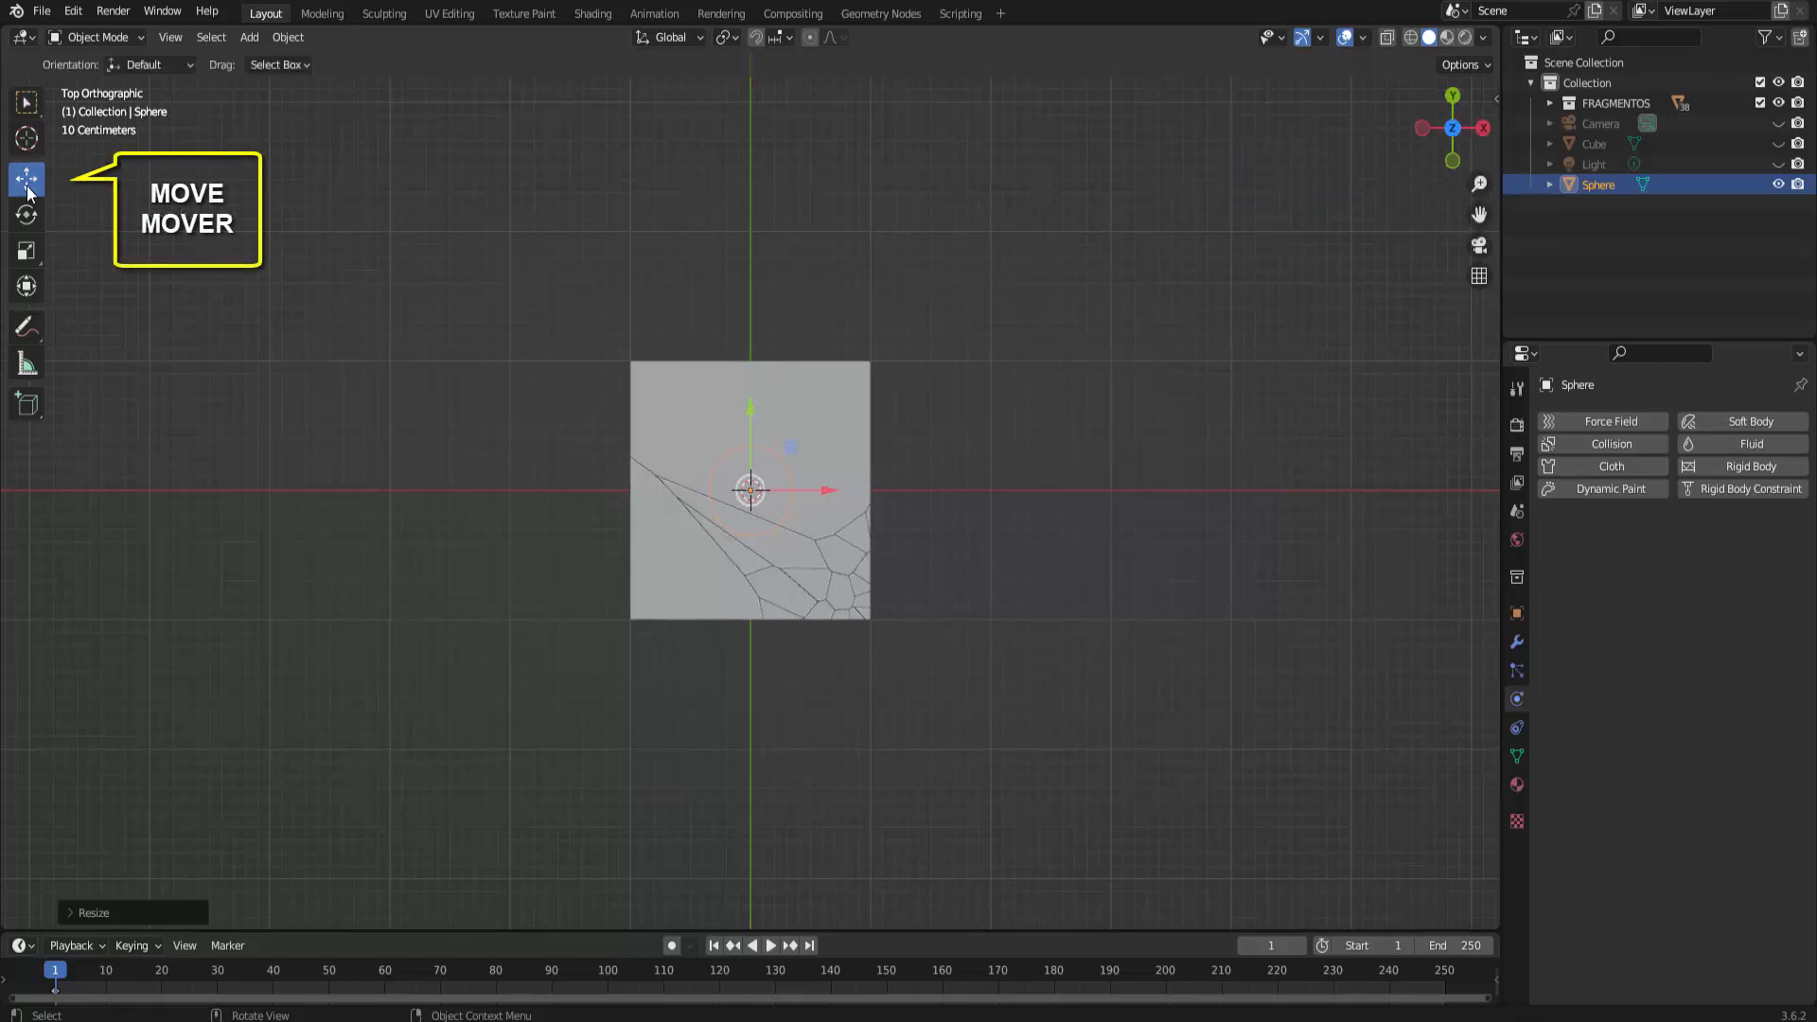
{"action": "left_click_drag", "start_coordinate": [829, 490], "coordinate": [947, 507]}
{"action": "left_click_drag", "start_coordinate": [871, 409], "coordinate": [864, 542]}
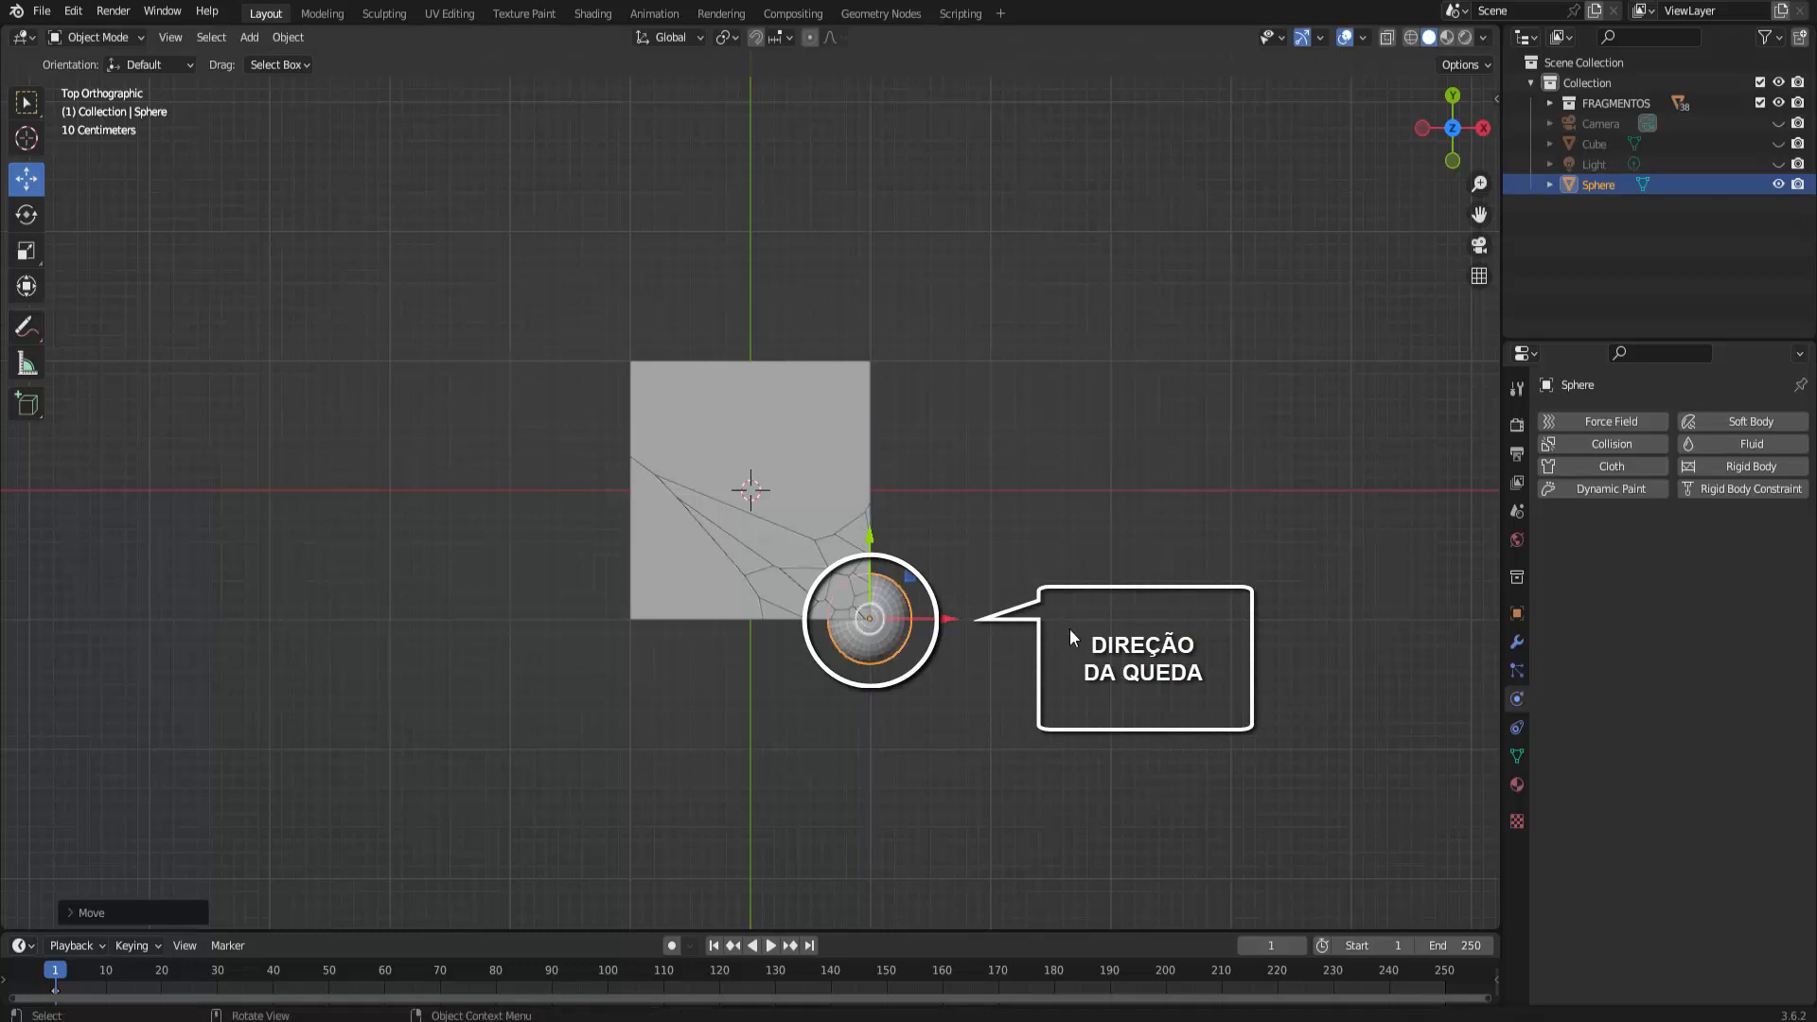
{"action": "middle_click_drag", "start_coordinate": [1144, 680], "coordinate": [826, 452]}
{"action": "left_click_drag", "start_coordinate": [765, 464], "coordinate": [762, 114]}
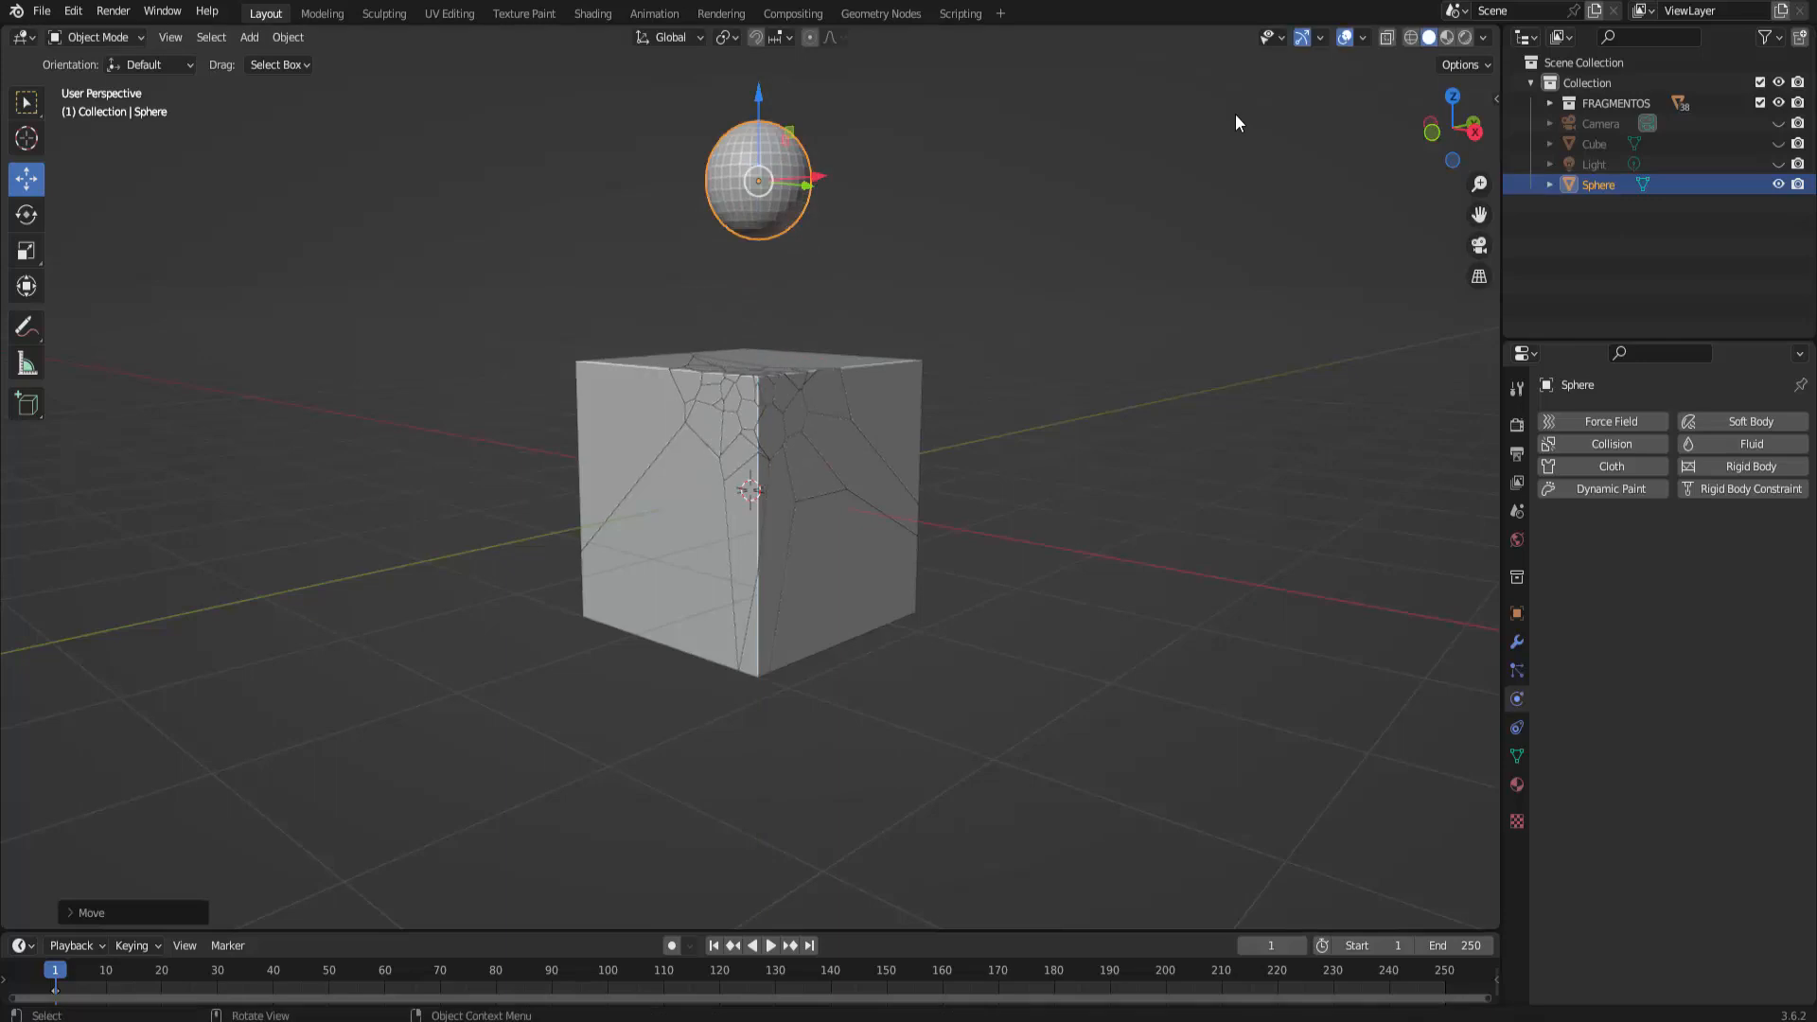
Apply Shade Smooth to the sphere and give it an Active rigid body with the Sphere collision shape
{"action": "right_click", "coordinate": [1145, 152]}
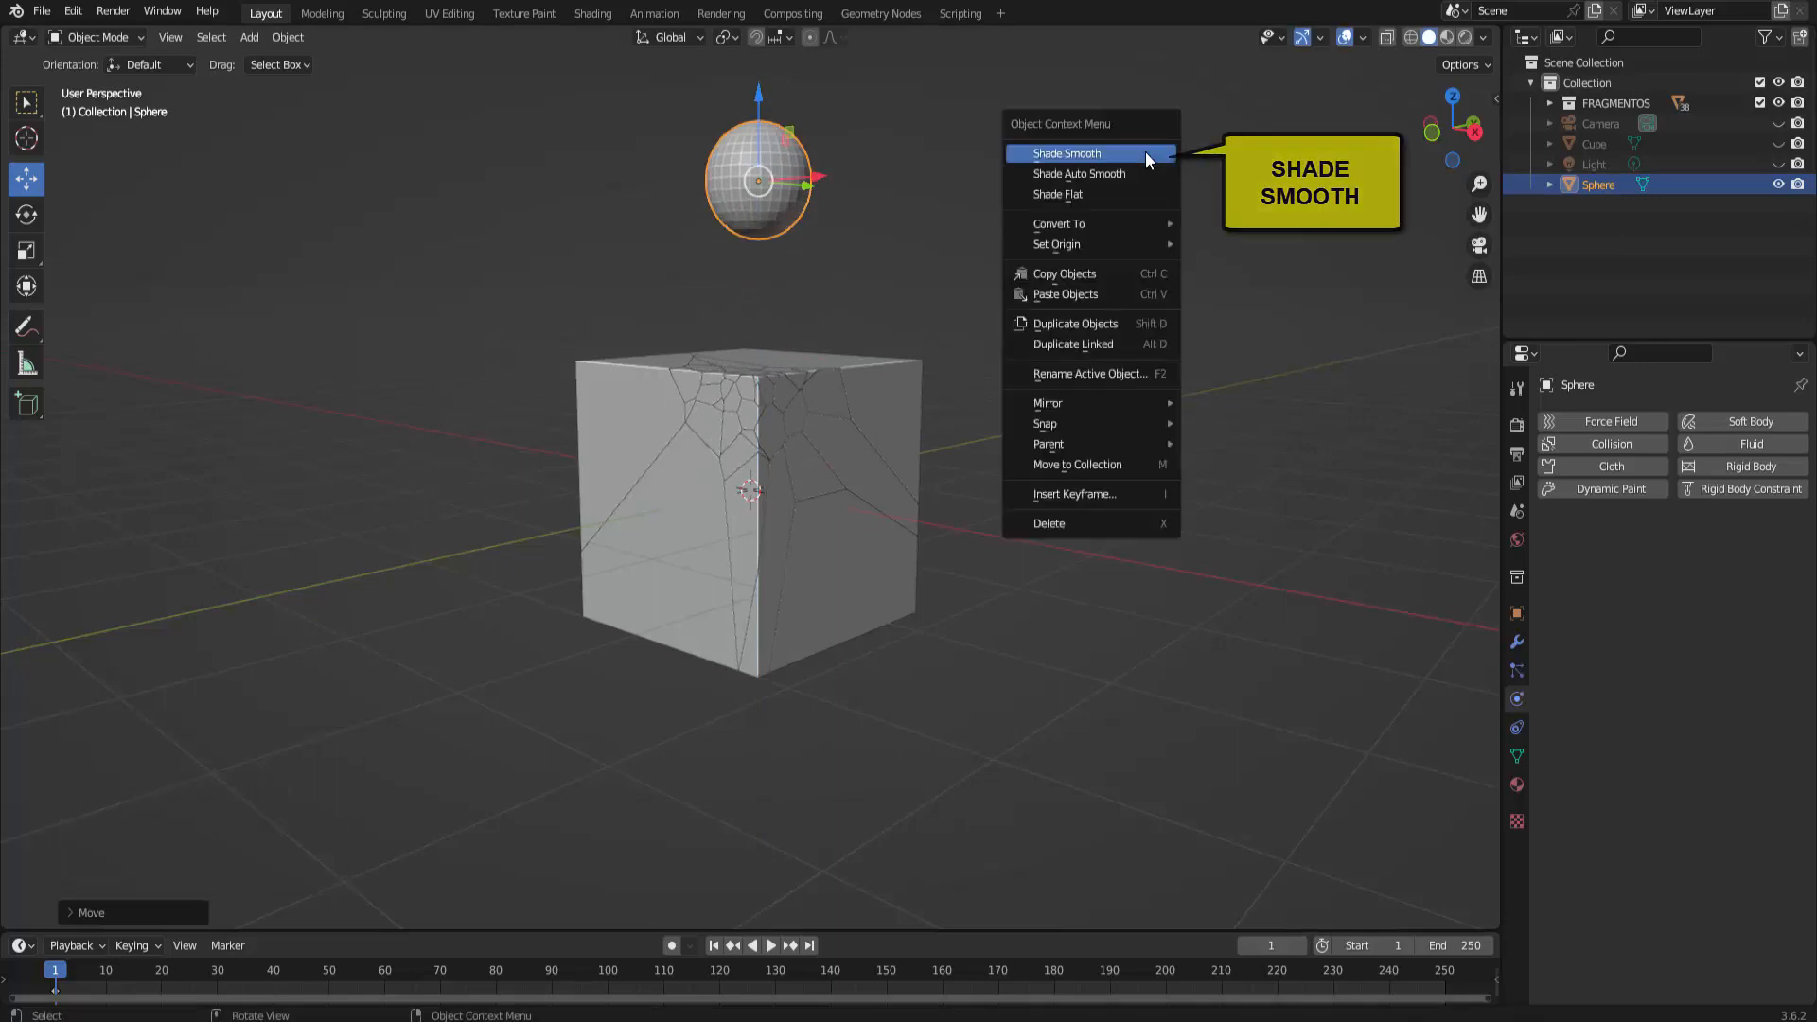
{"action": "left_click", "coordinate": [1146, 154]}
{"action": "middle_click_drag", "start_coordinate": [986, 269], "coordinate": [989, 307]}
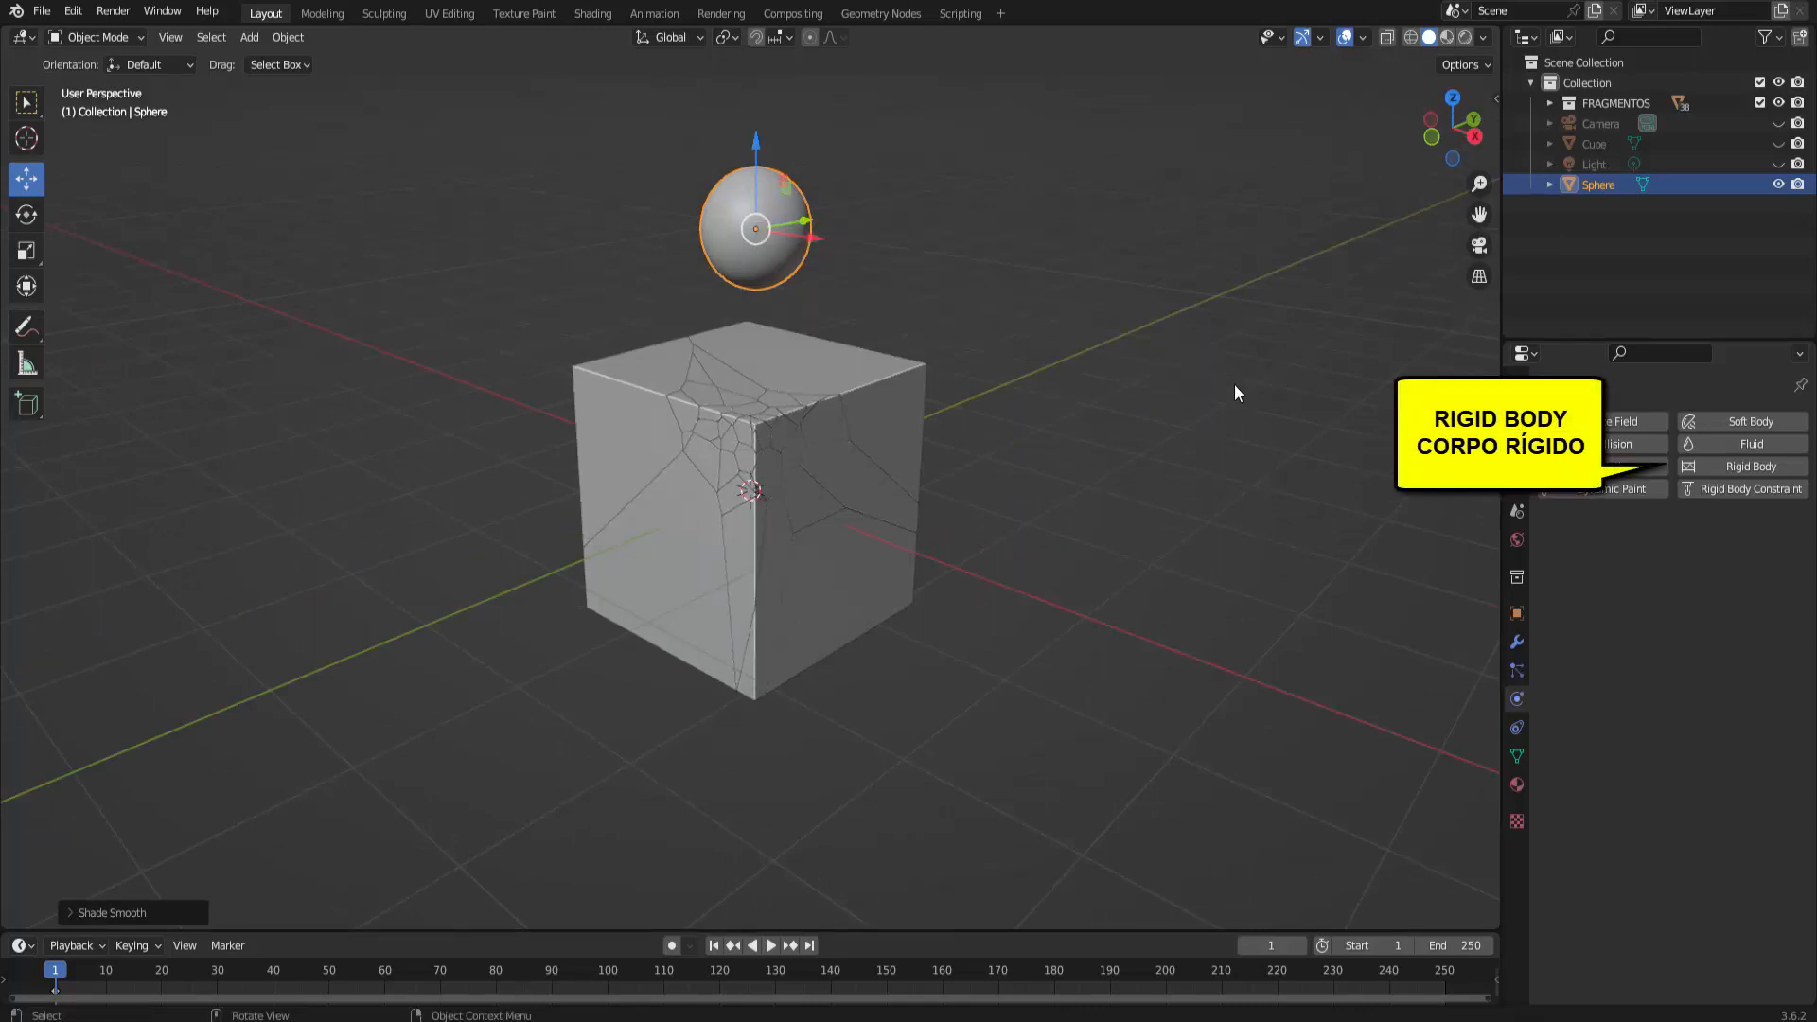
{"action": "left_click", "coordinate": [1712, 473]}
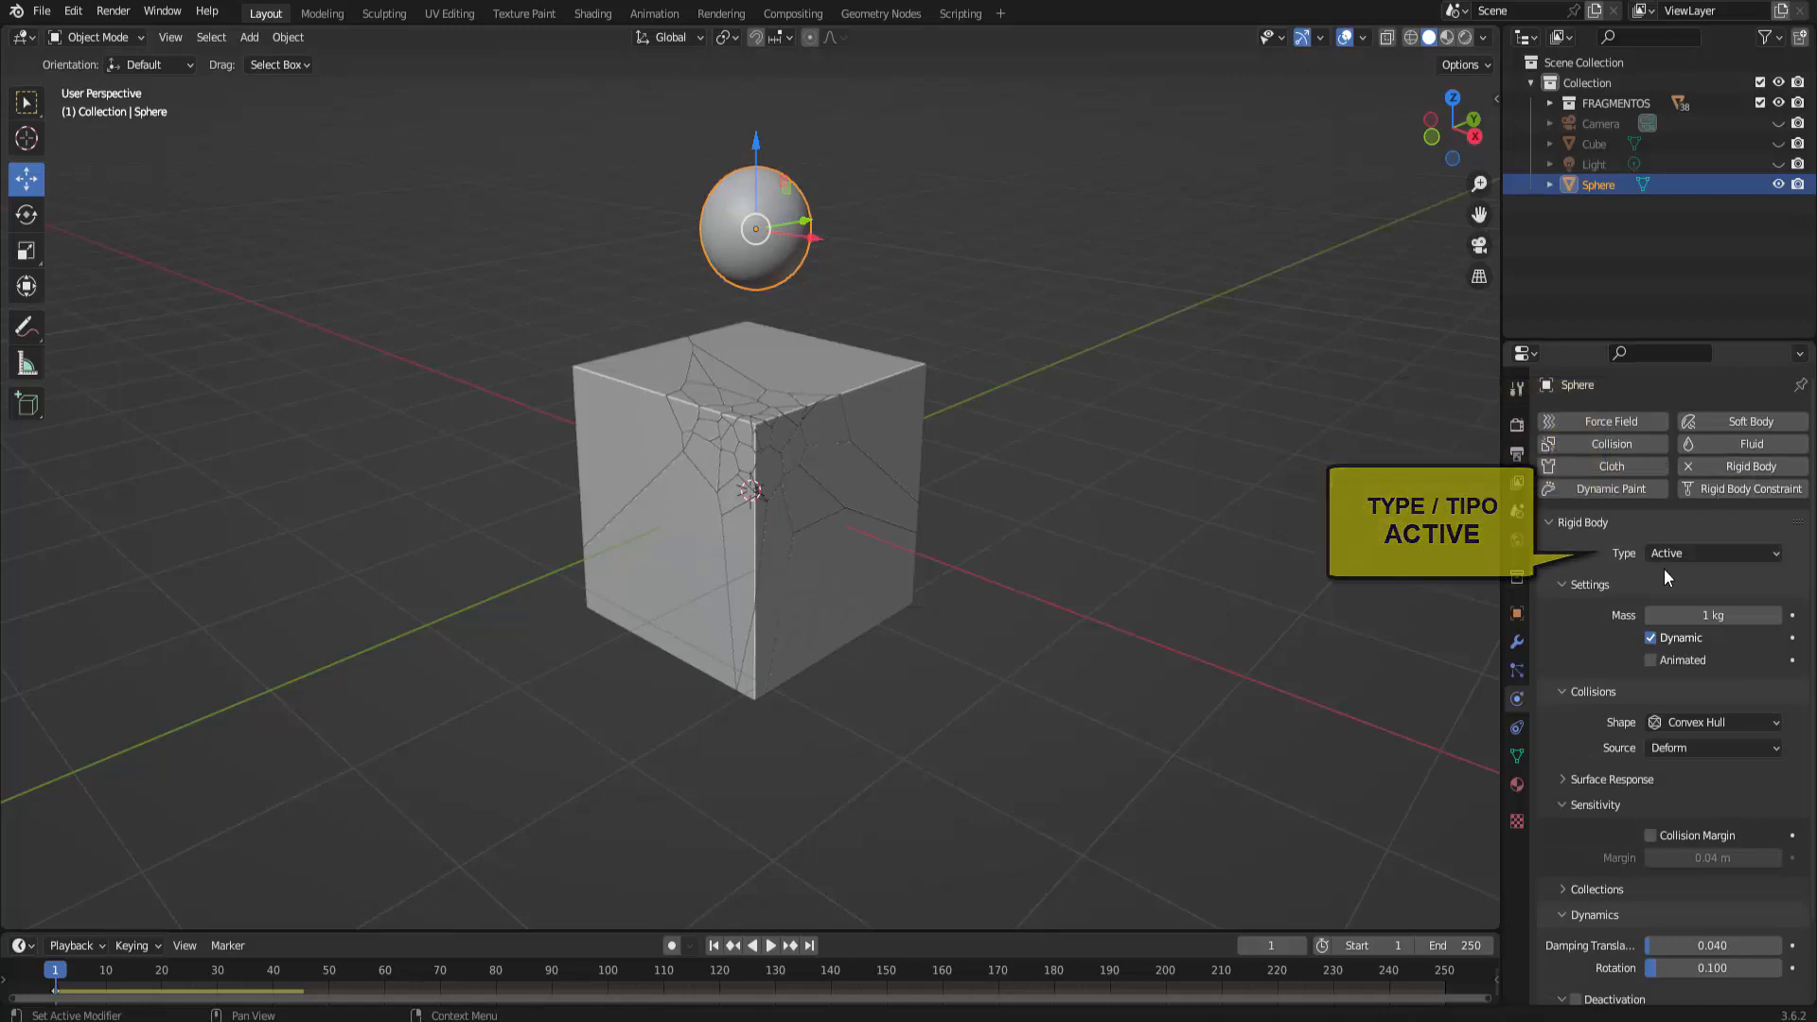
{"action": "left_click", "coordinate": [1694, 722]}
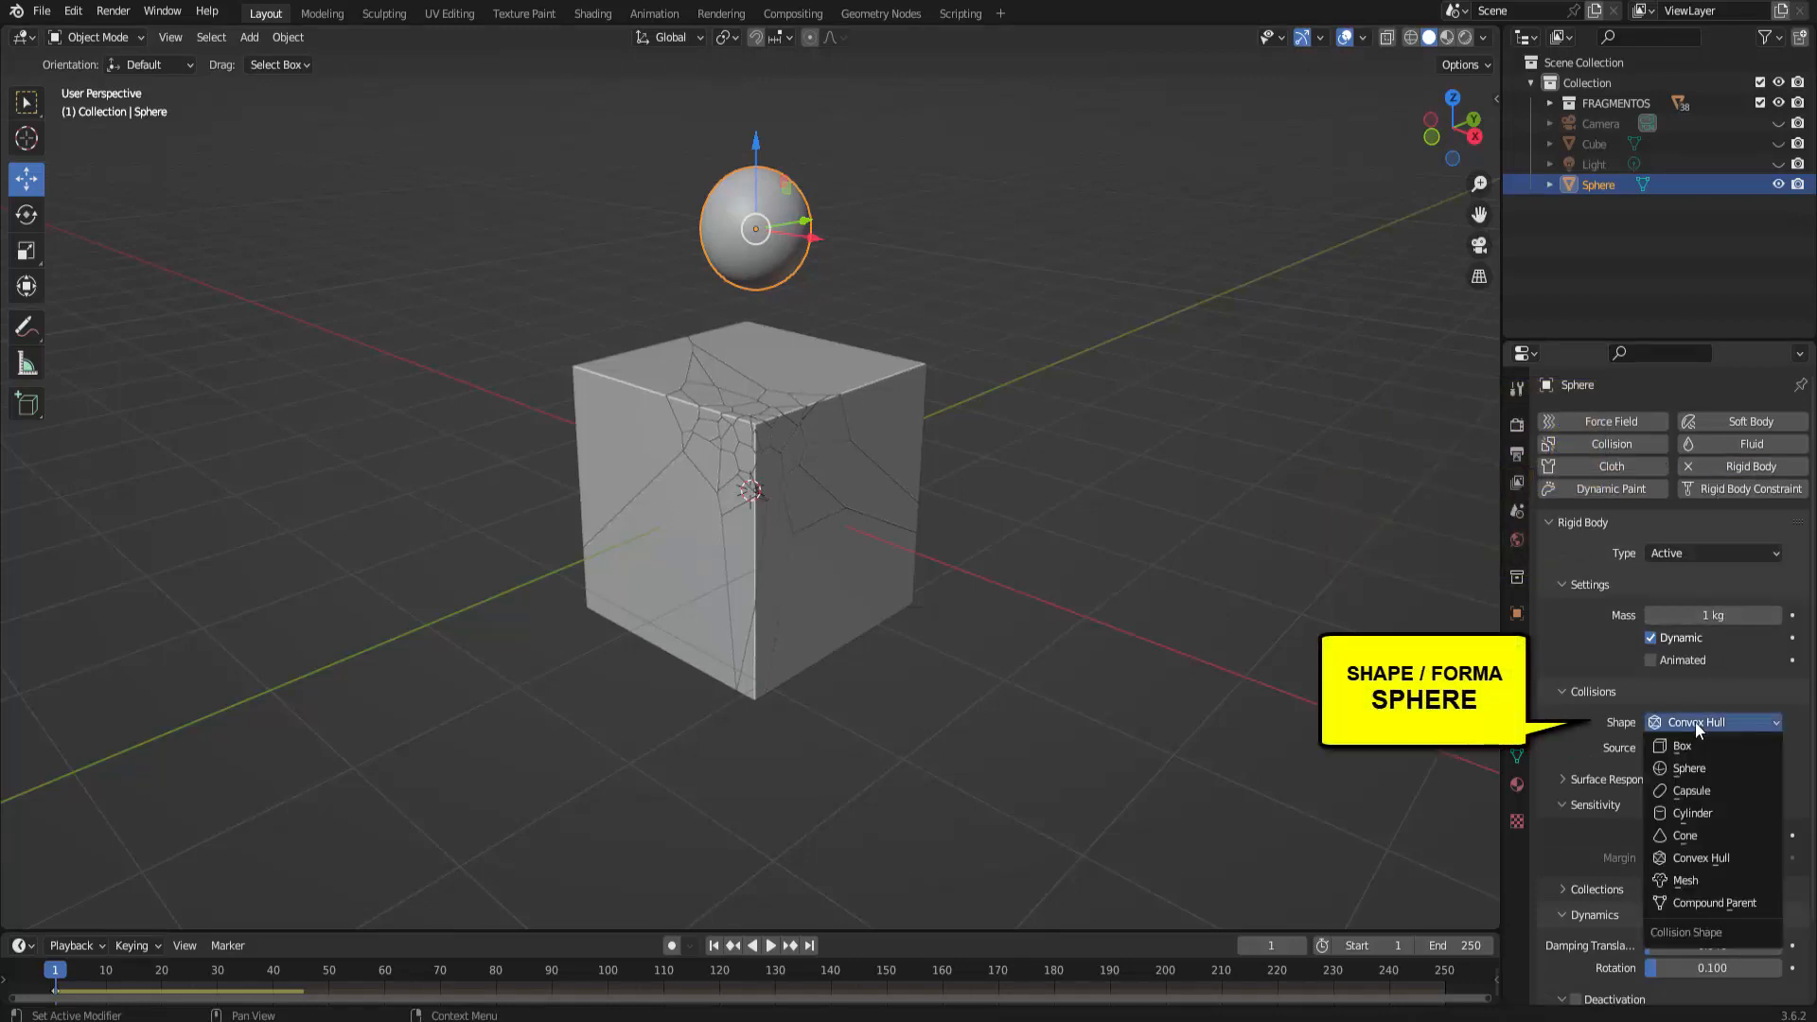
{"action": "left_click", "coordinate": [1688, 766]}
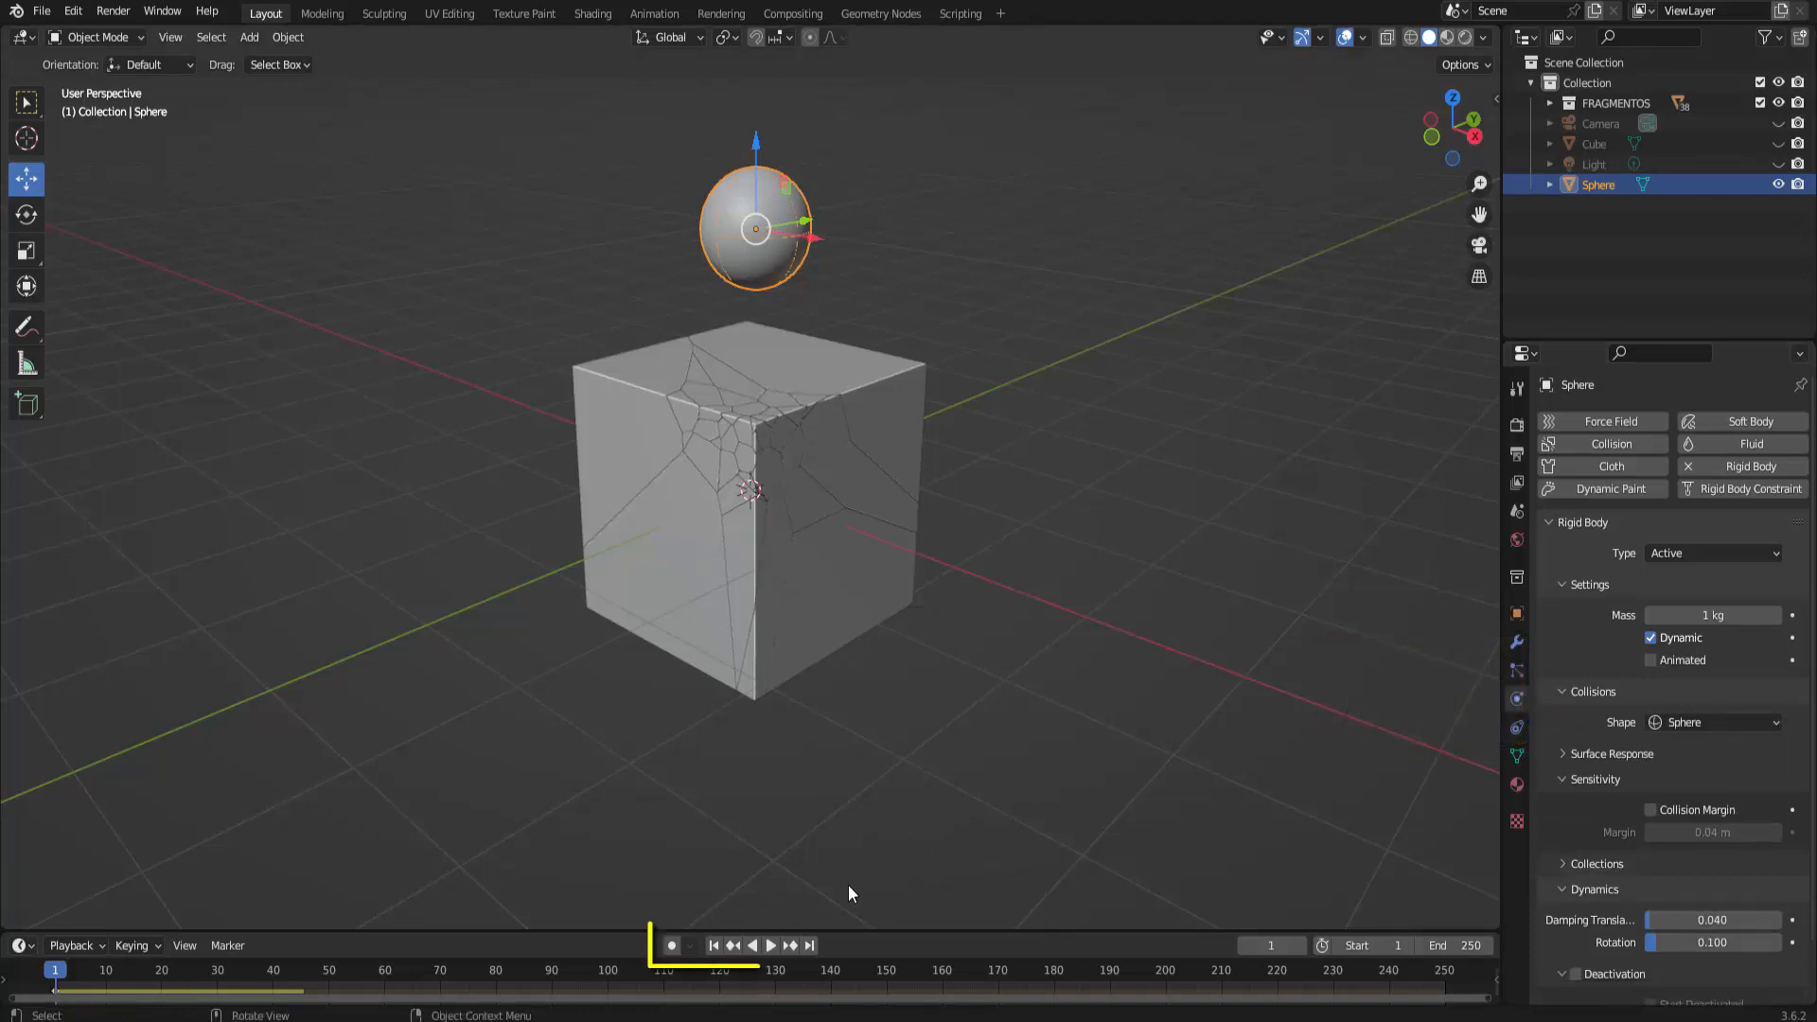
Play the sphere's impact on the fractured corner, inspect the broken area, and return to the first frame
{"action": "left_click", "coordinate": [774, 945]}
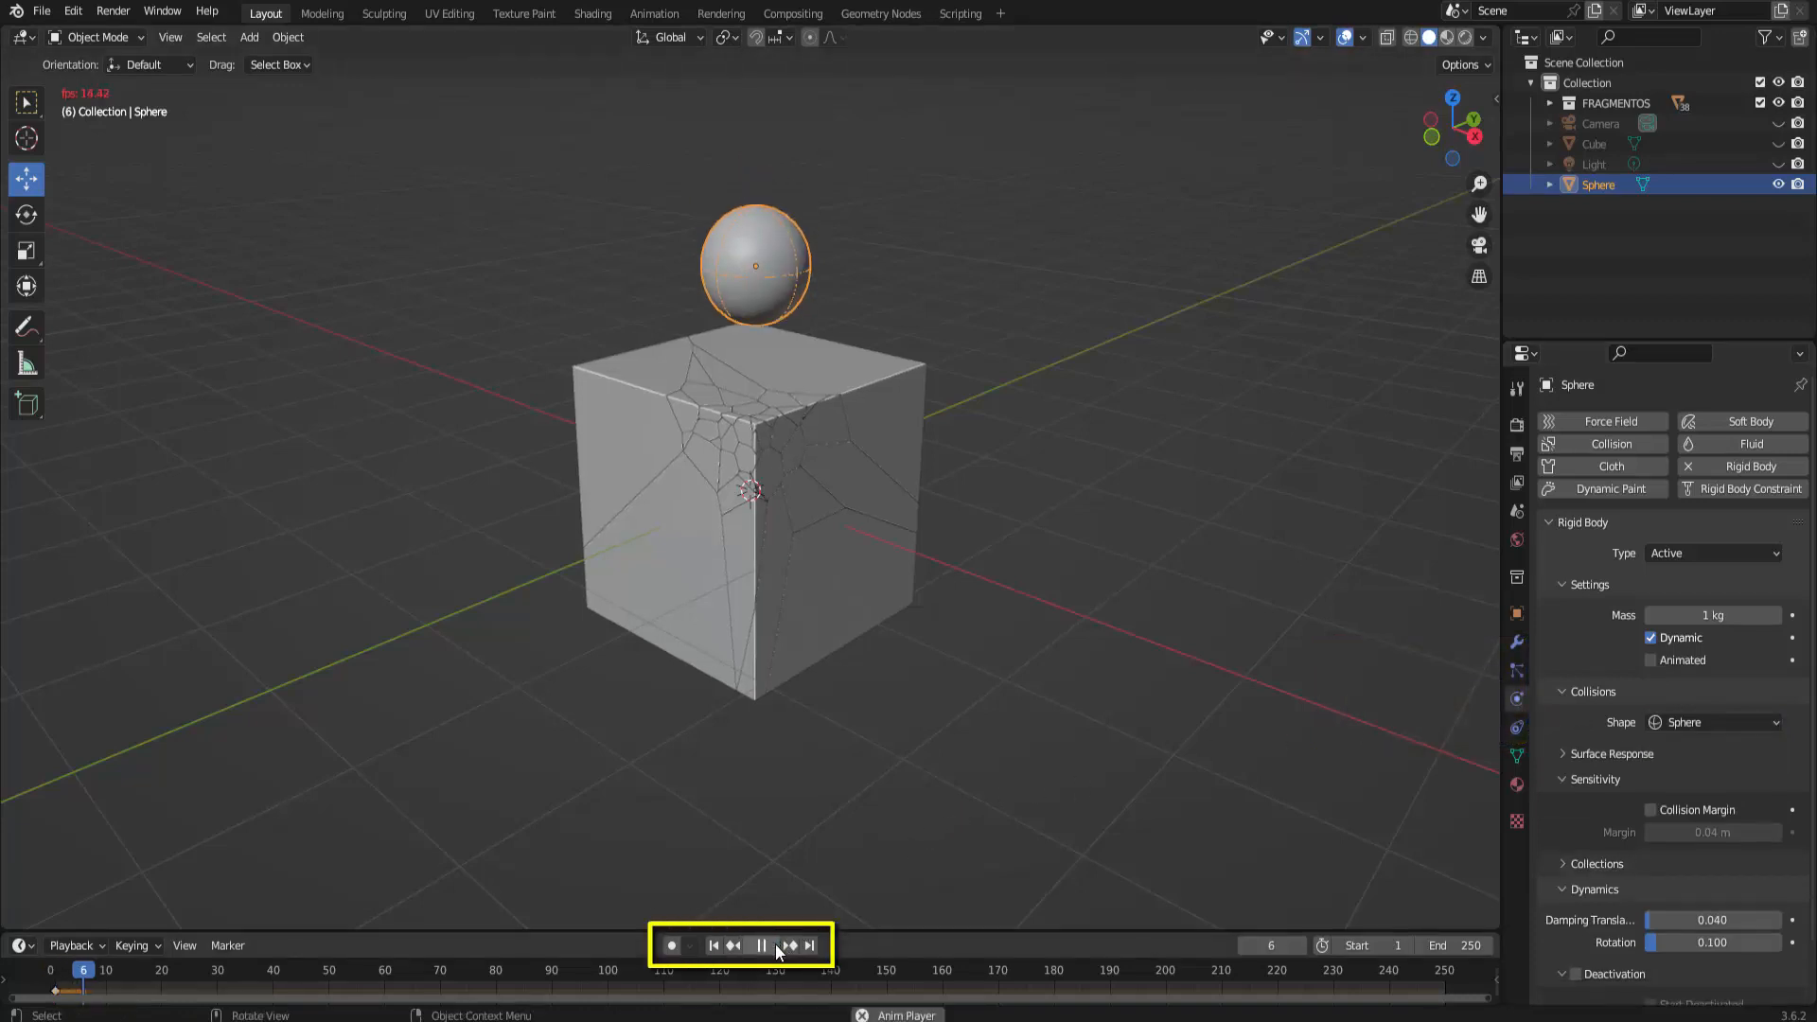
{"action": "left_click", "coordinate": [777, 945]}
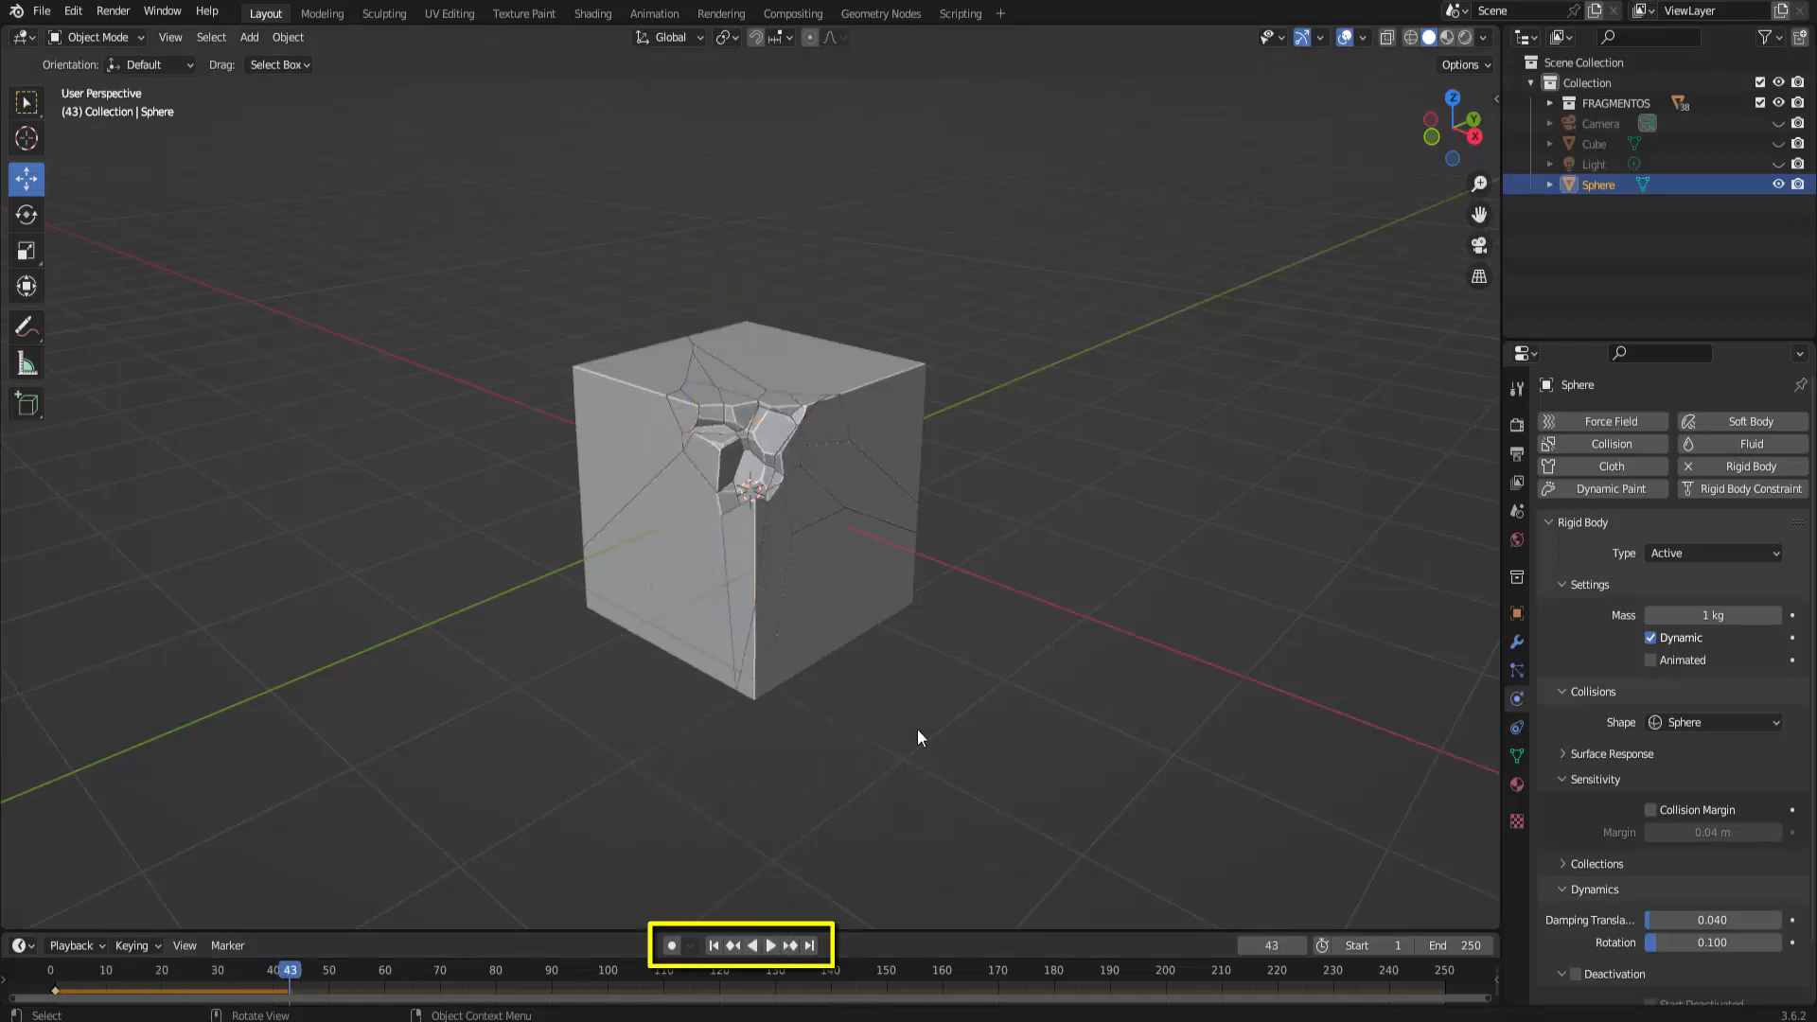
{"action": "middle_click_drag", "start_coordinate": [918, 674], "coordinate": [890, 577]}
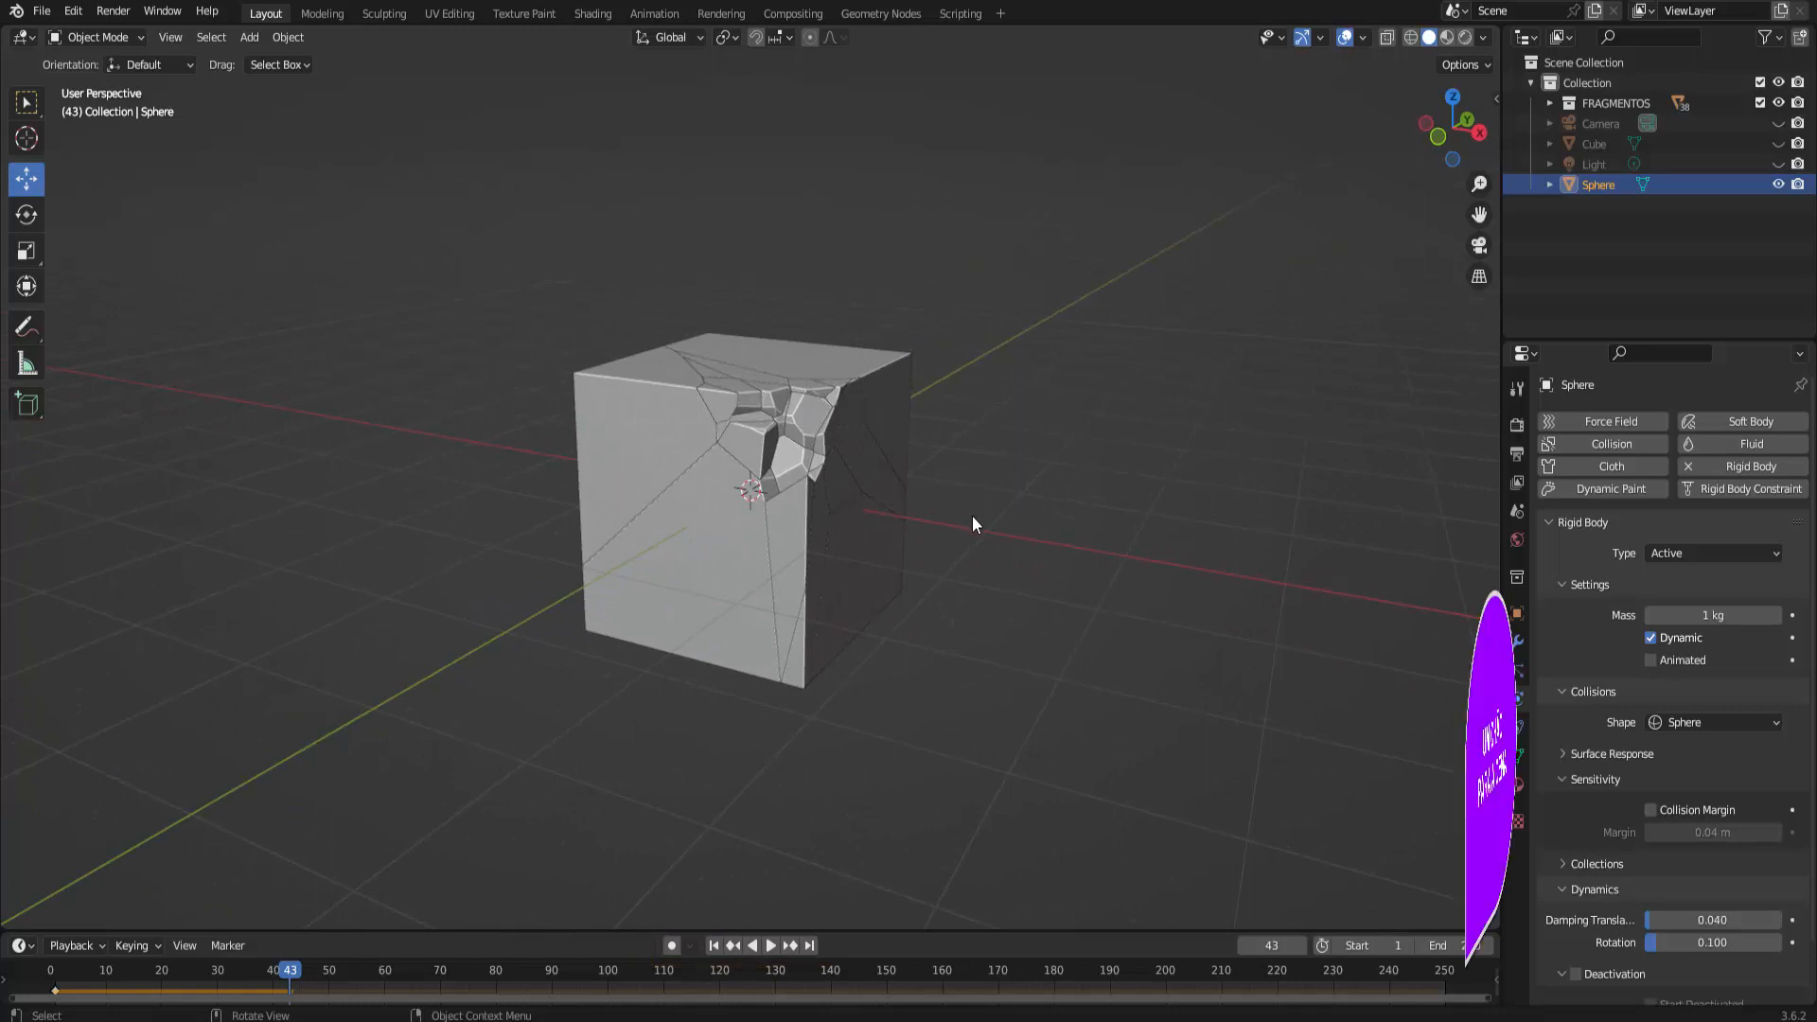
{"action": "left_click", "coordinate": [714, 948]}
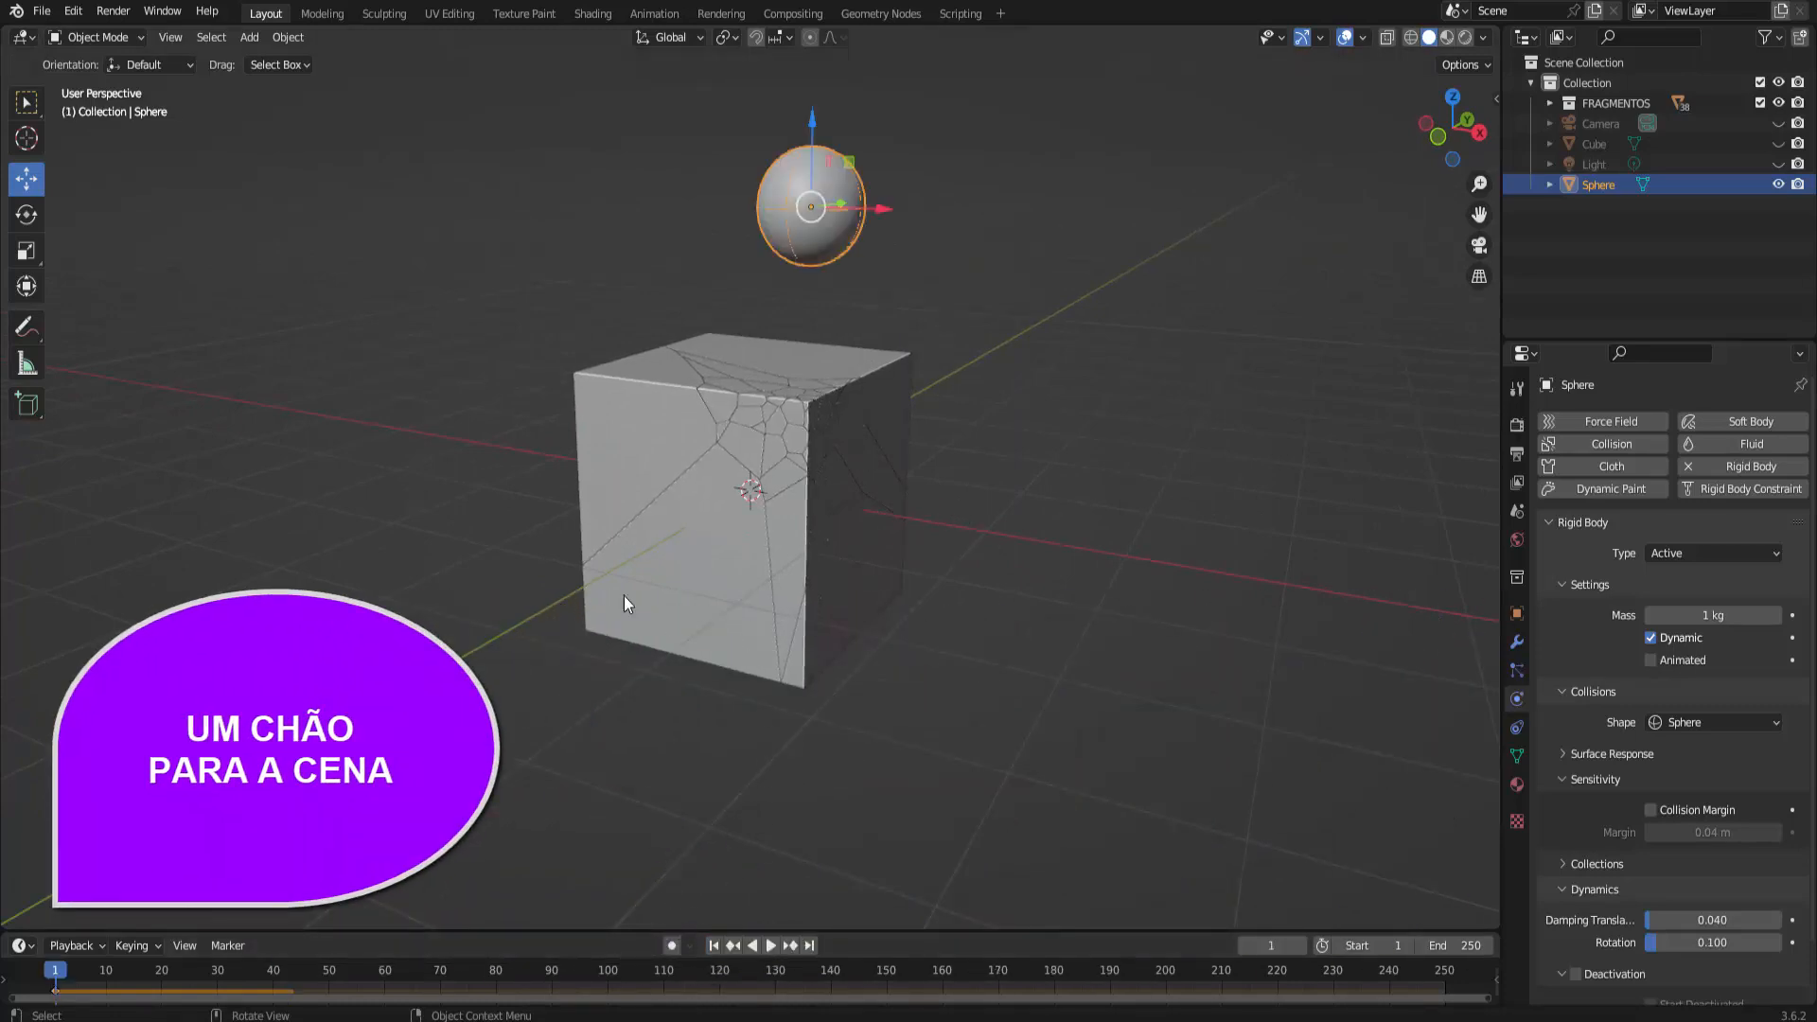
Add a Plane as the scene's floor and scale it up to extend well beyond the cube on all sides
{"action": "left_click", "coordinate": [253, 38]}
{"action": "mouse_move", "coordinate": [263, 60]}
{"action": "left_click", "coordinate": [421, 61]}
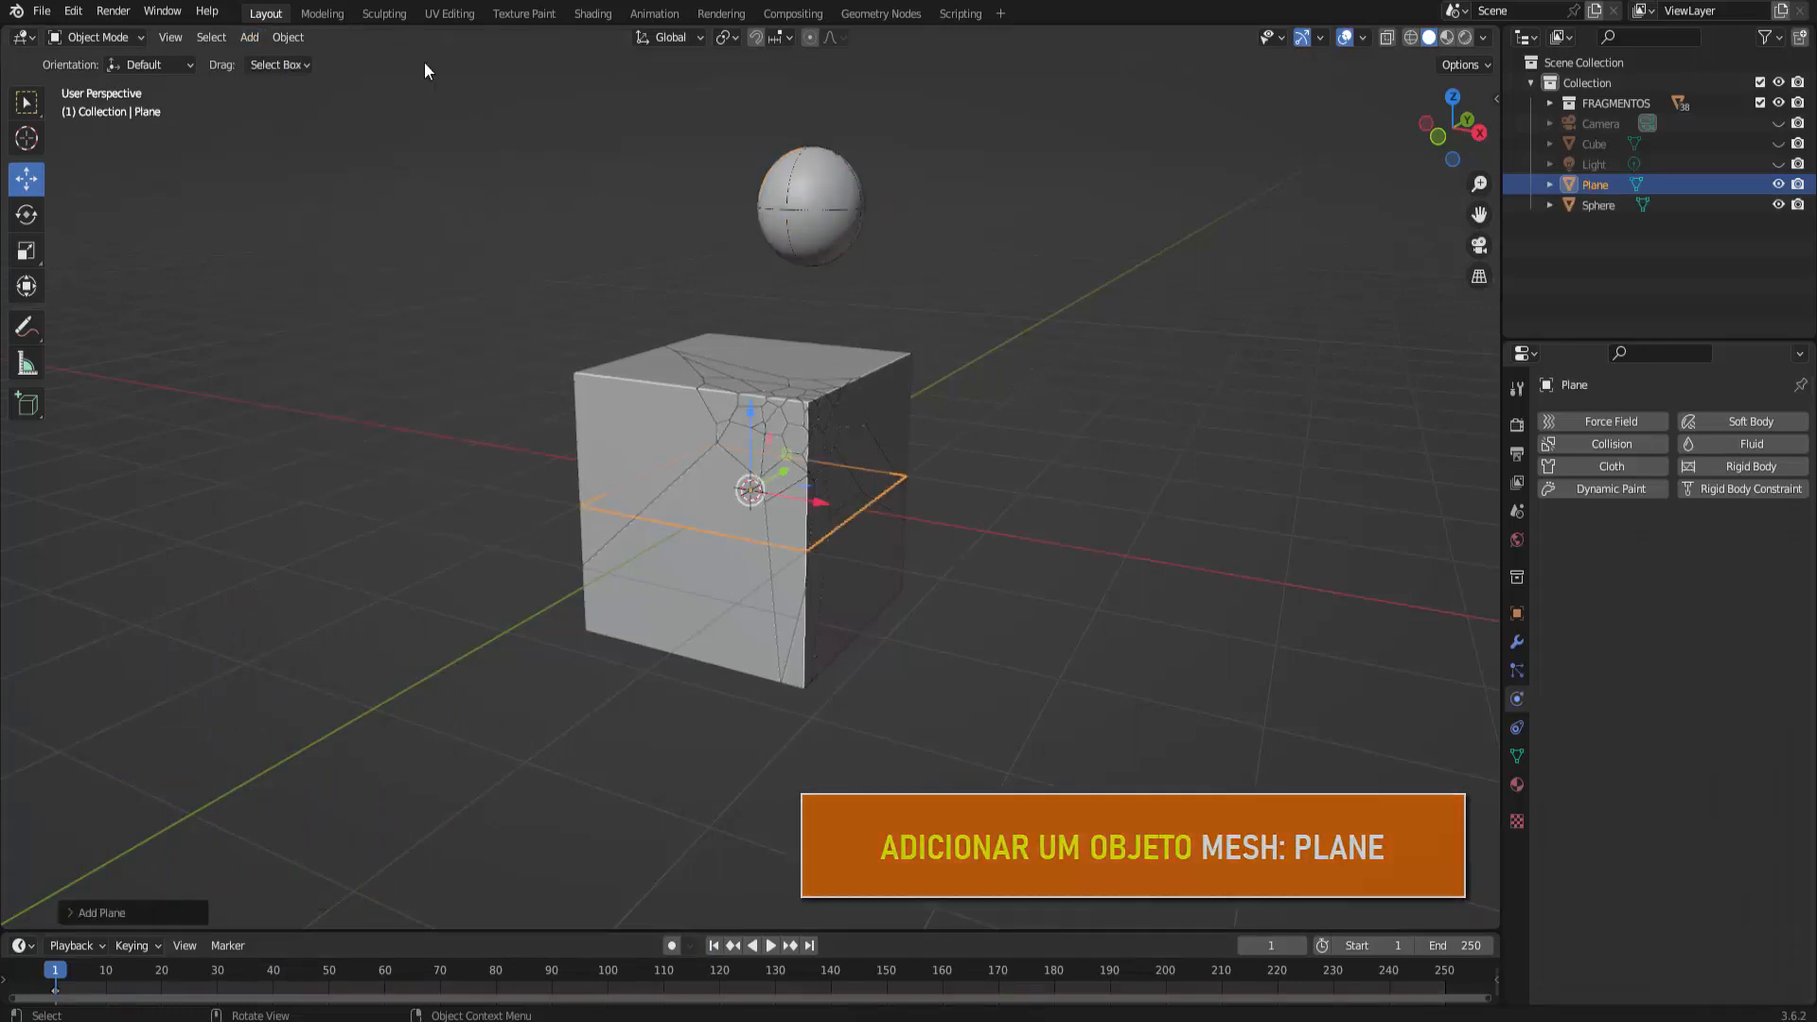
{"action": "key", "text": "s"}
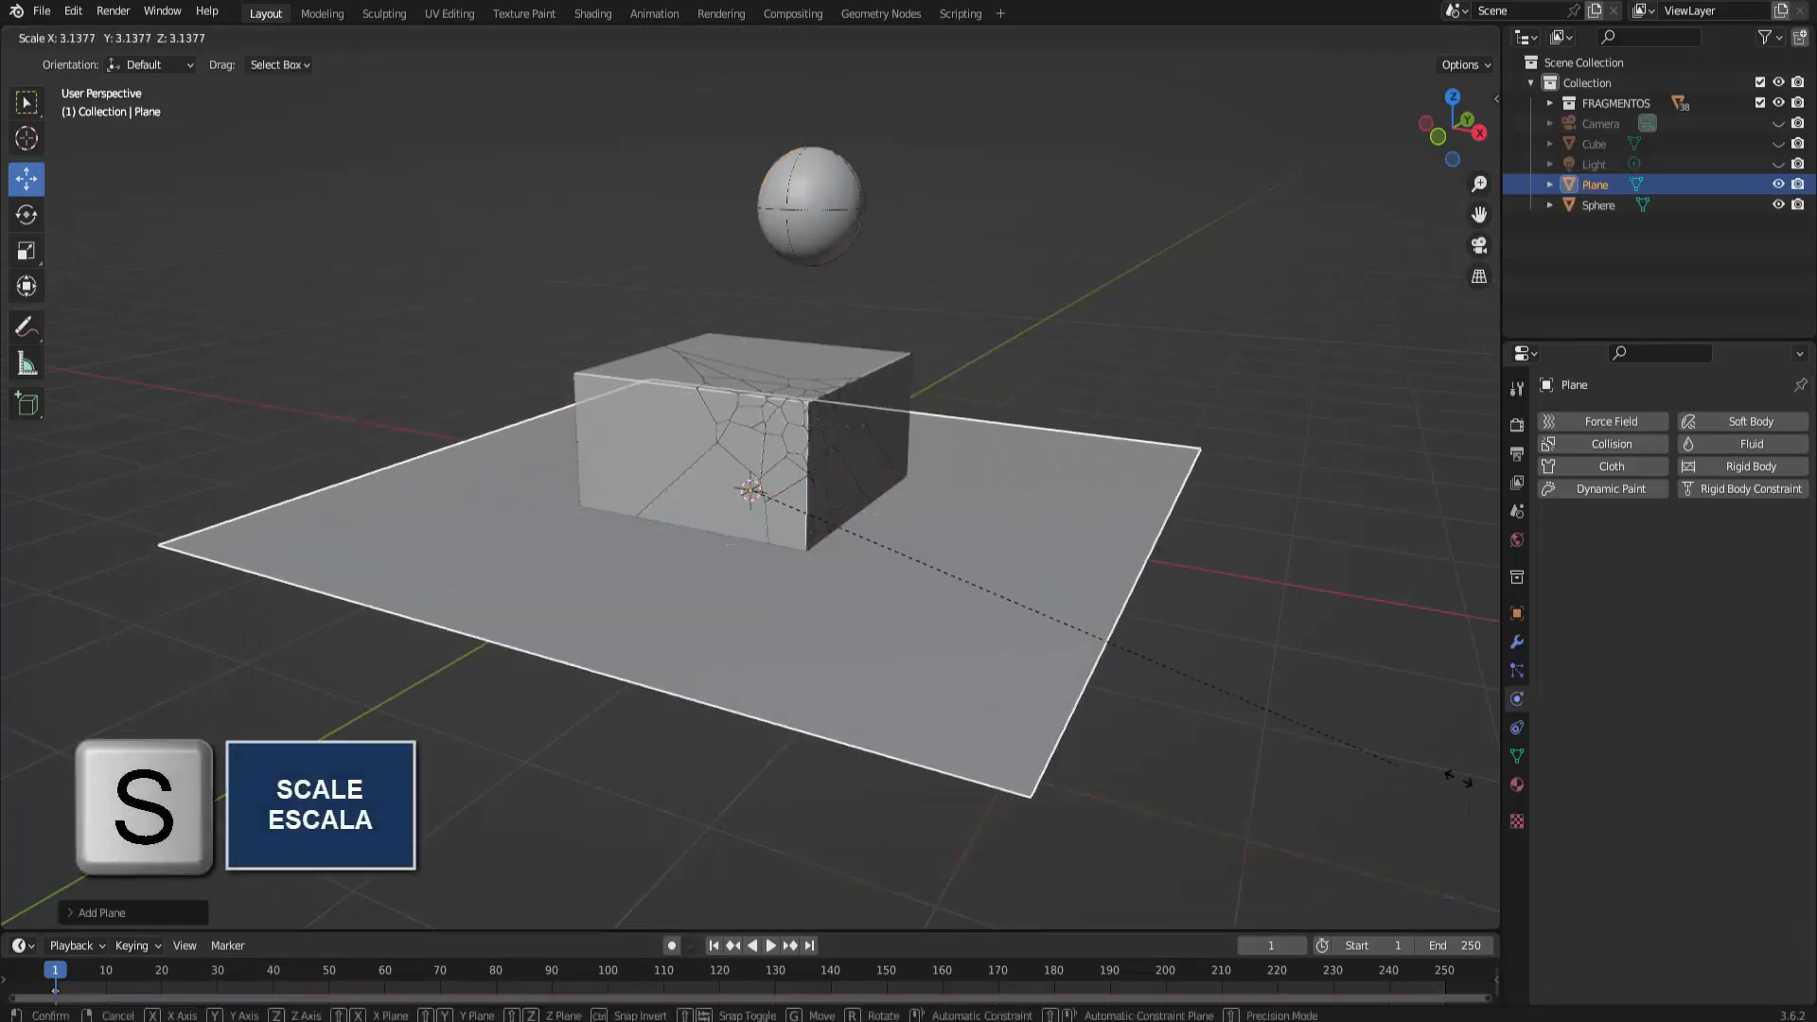
{"action": "left_click", "coordinate": [2, 343]}
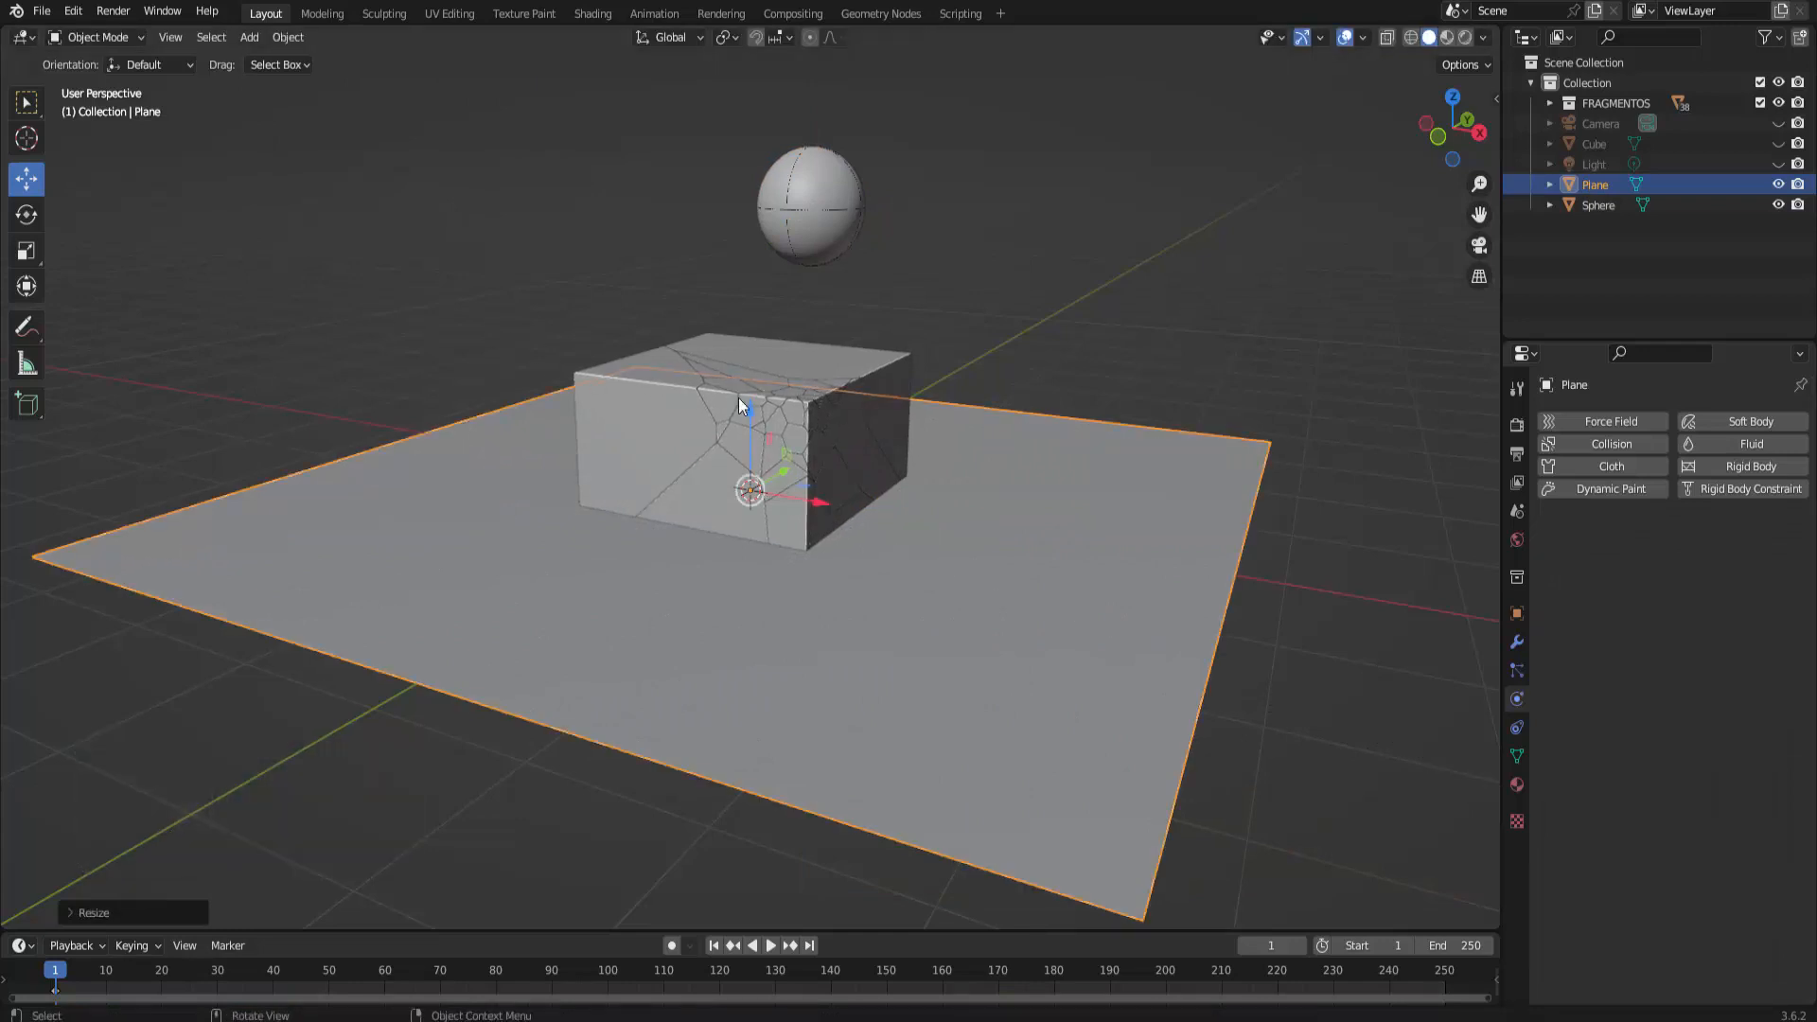
Lower the floor plane along Z and align it with the cube's underside in the right orthographic view
{"action": "left_click_drag", "start_coordinate": [748, 412], "coordinate": [751, 538]}
{"action": "left_click", "coordinate": [1482, 139]}
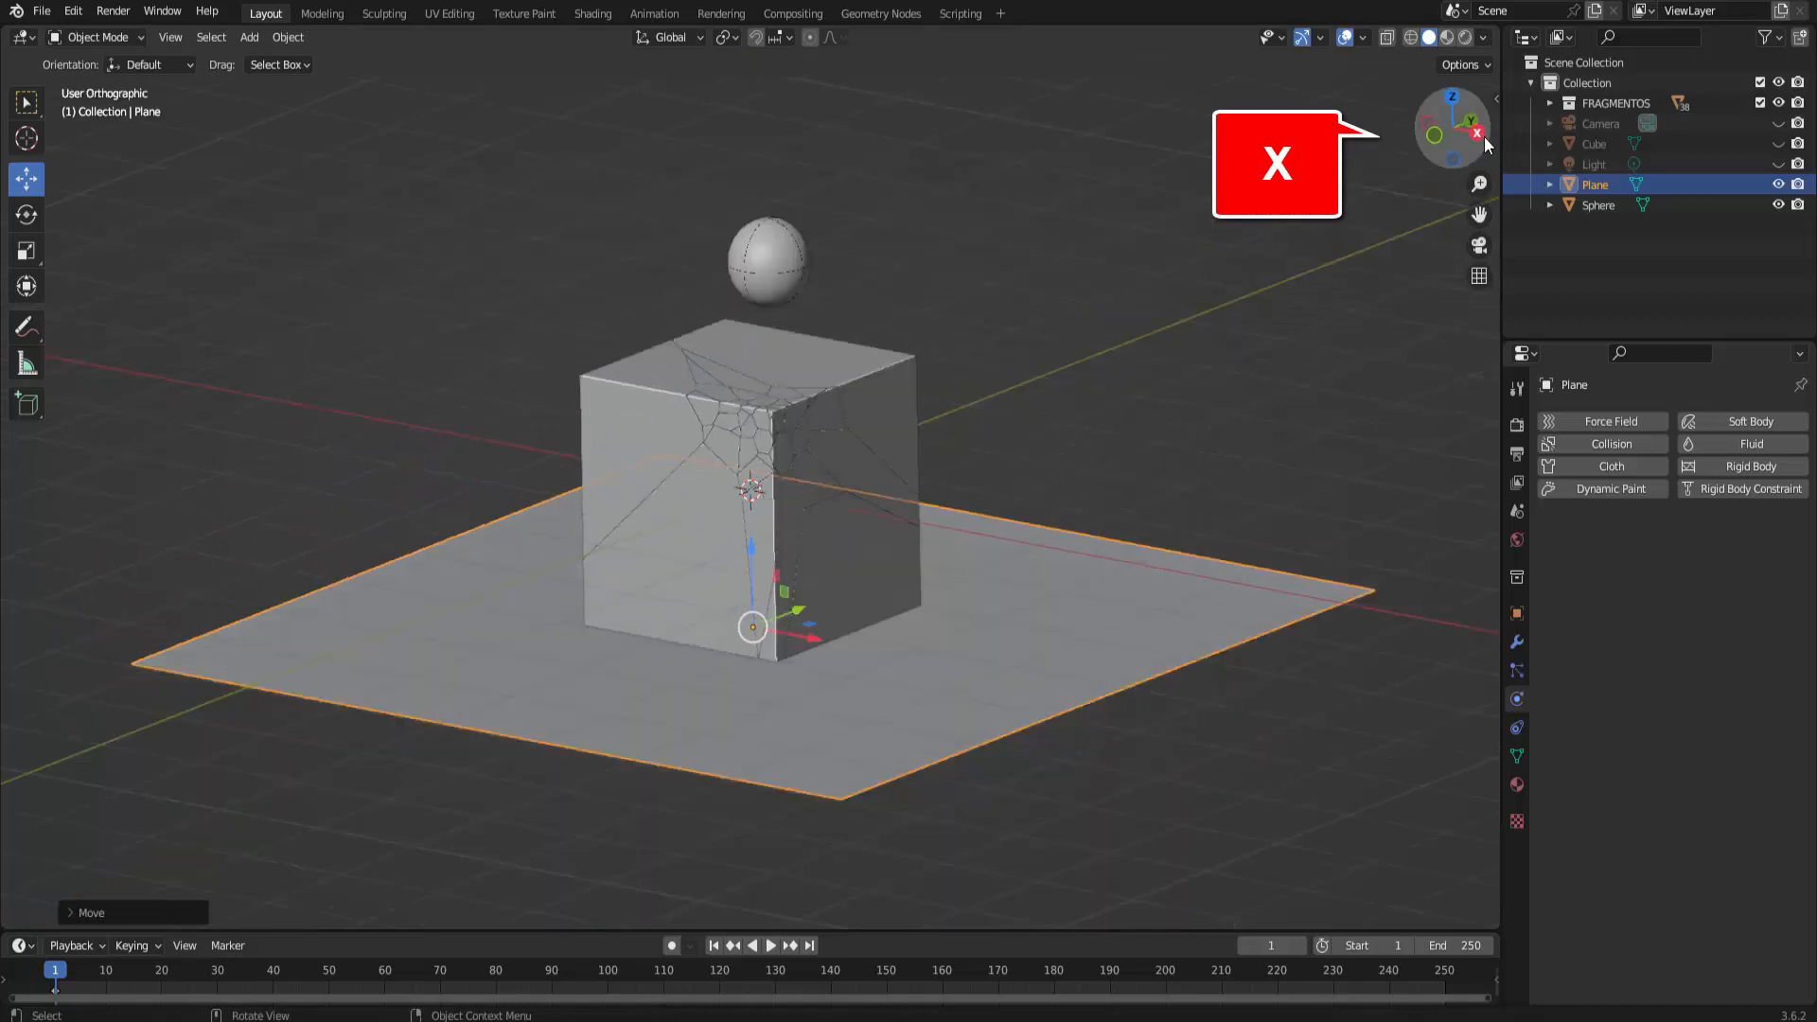
{"action": "left_click", "coordinate": [1479, 137]}
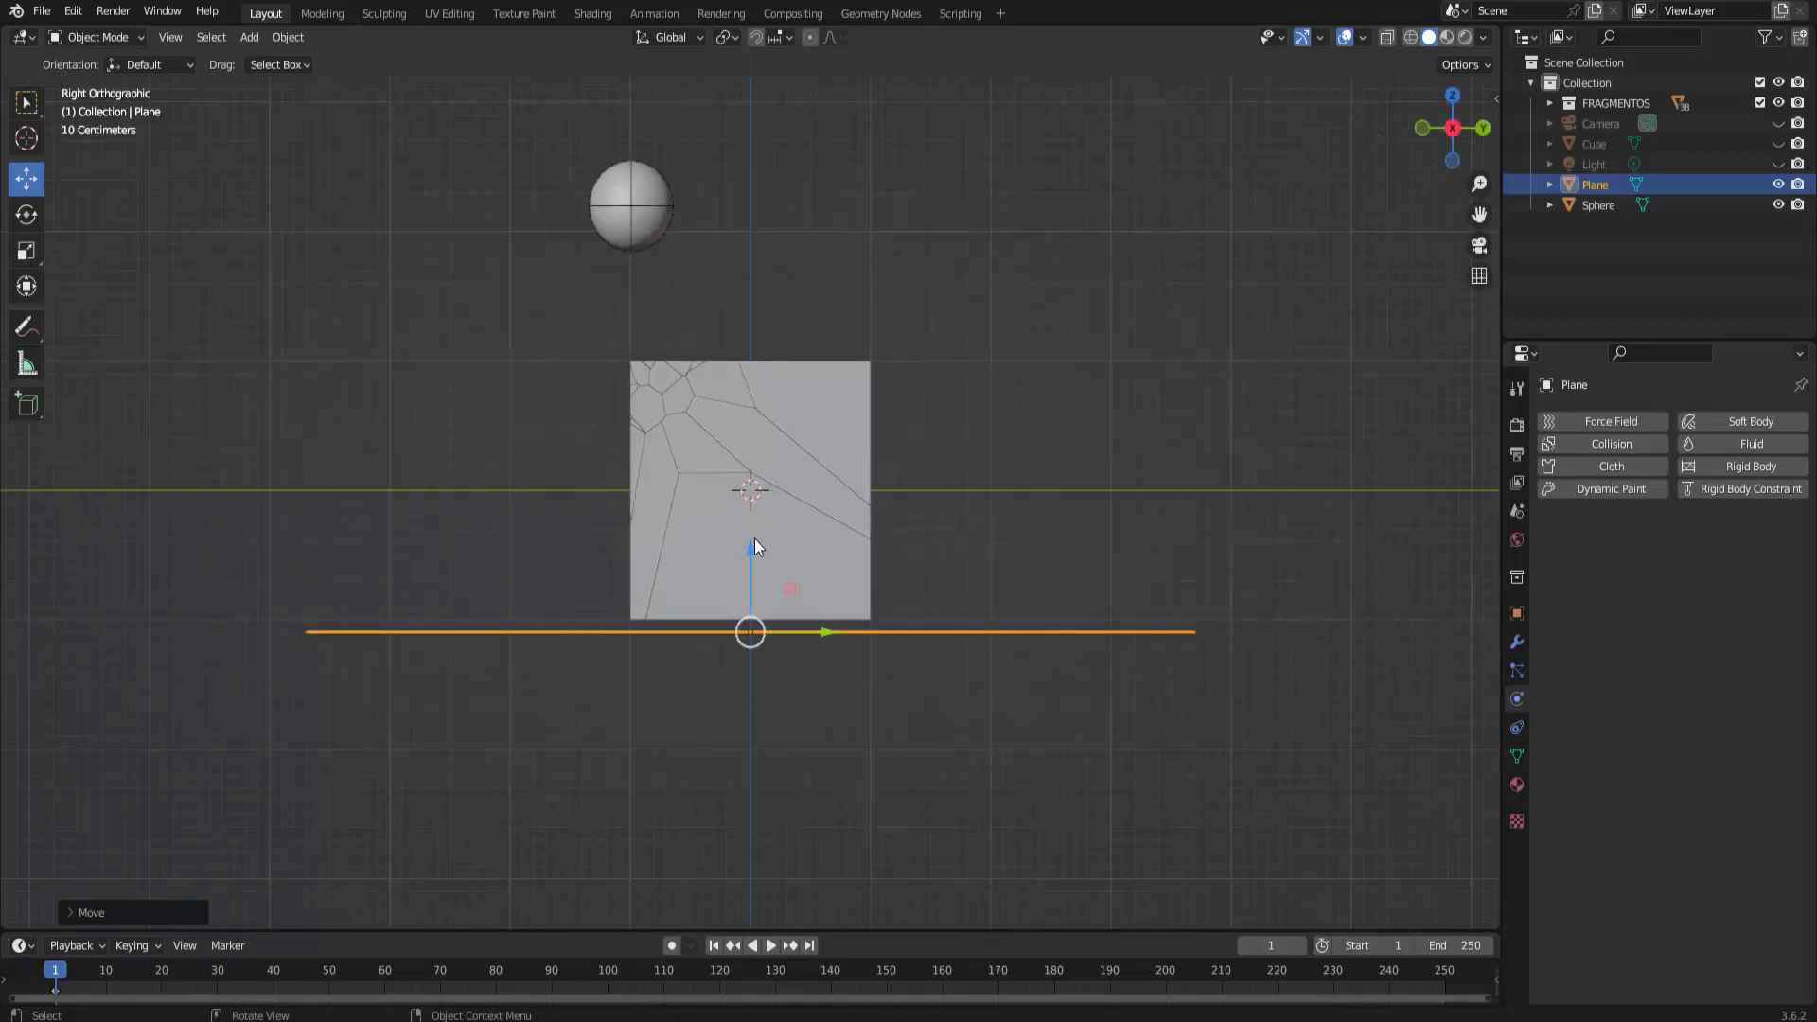
{"action": "left_click_drag", "start_coordinate": [754, 546], "coordinate": [761, 530]}
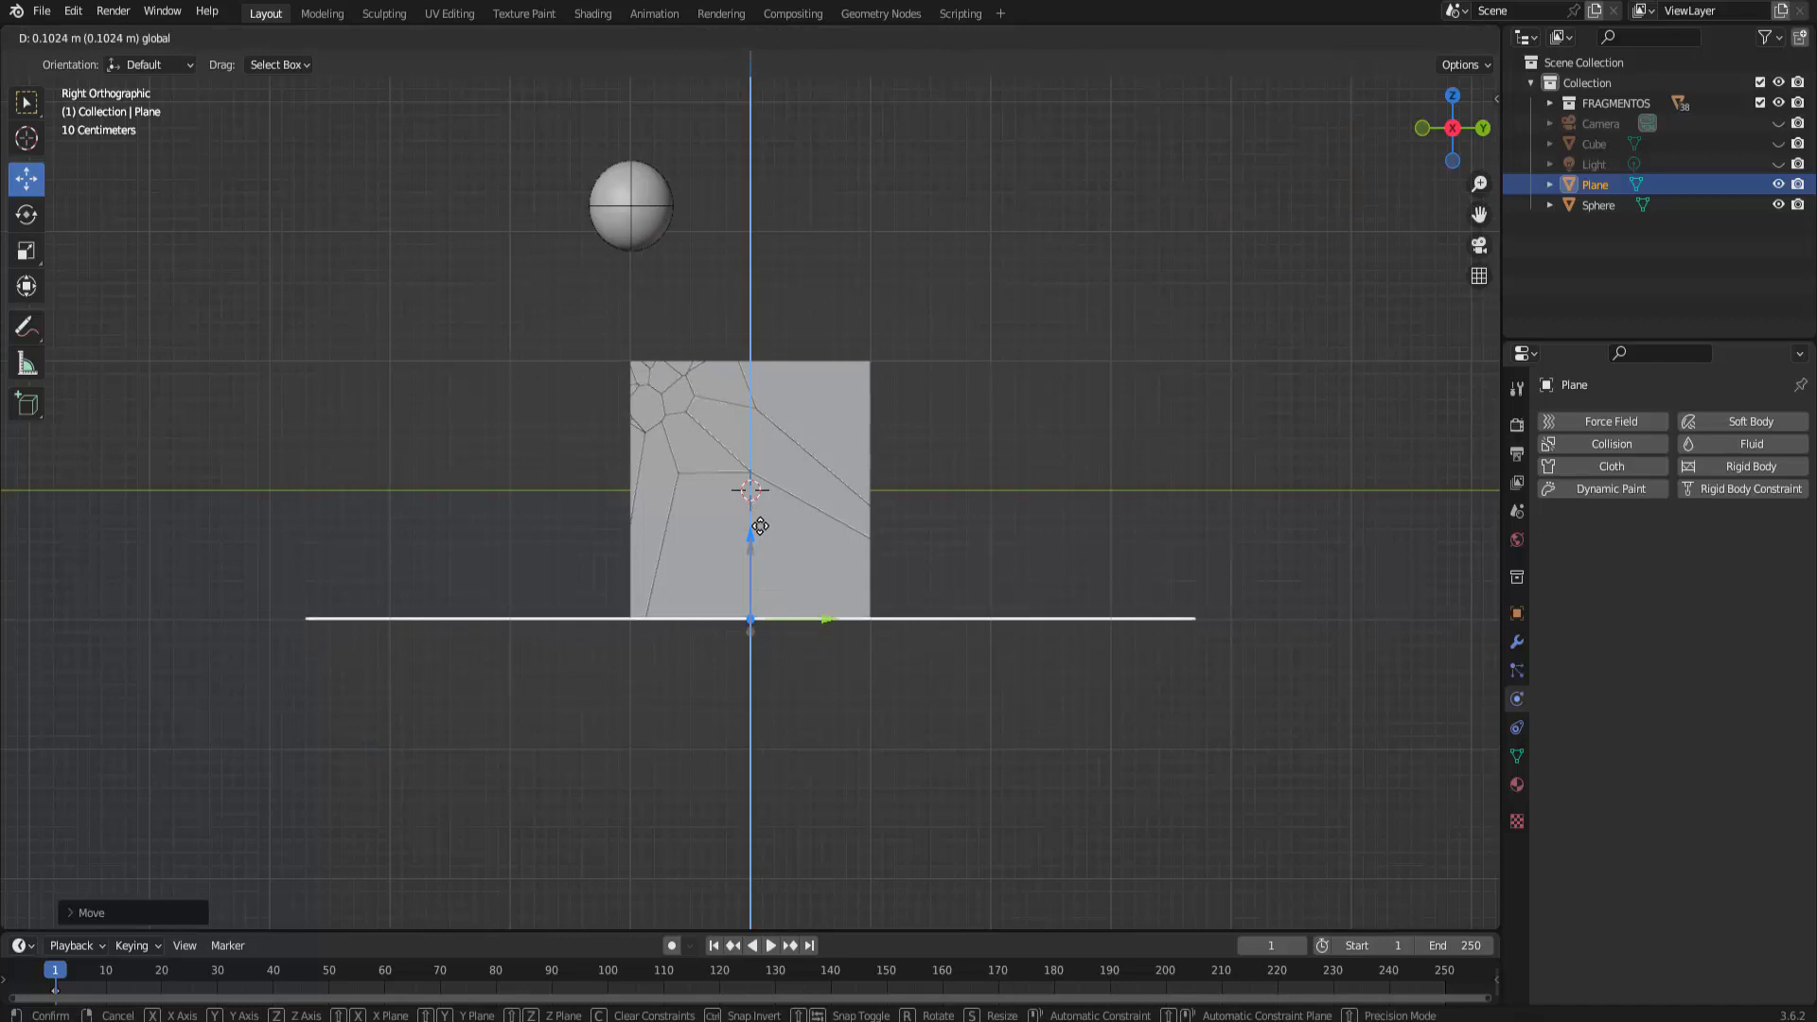
Give the floor plane a rigid body of type Passive
{"action": "left_click", "coordinate": [1731, 466]}
{"action": "left_click", "coordinate": [1692, 552]}
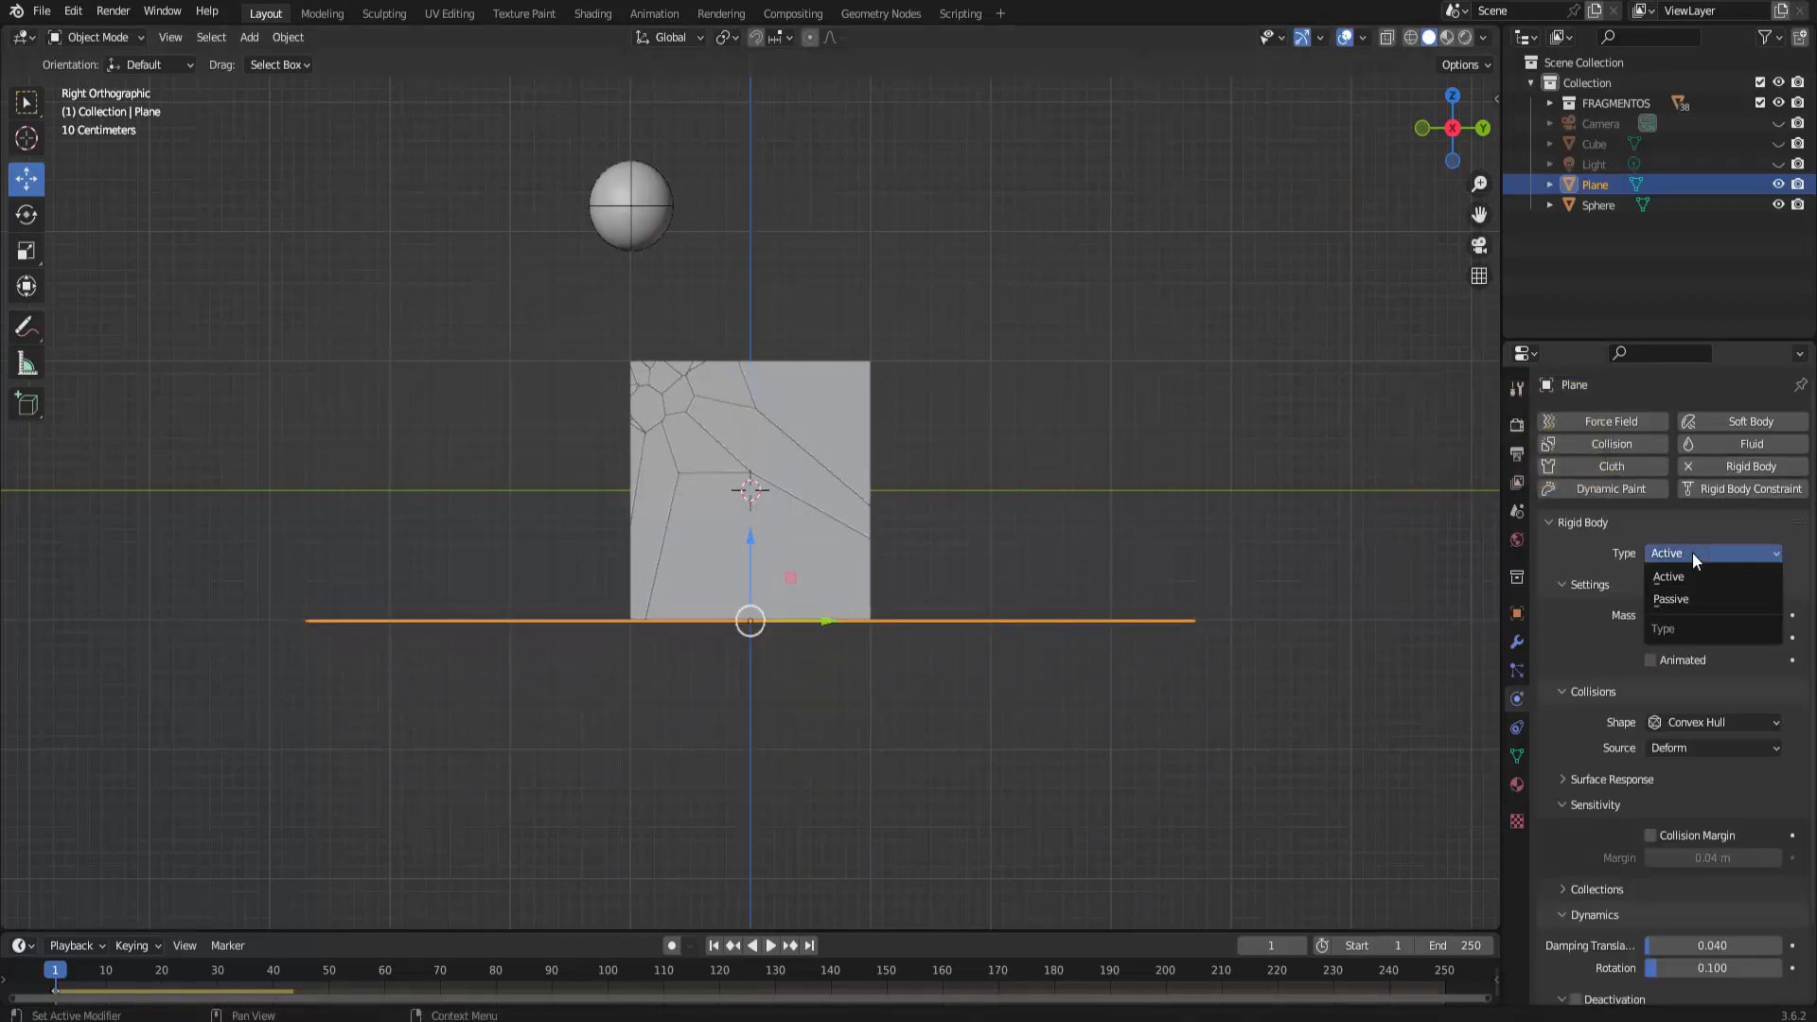
{"action": "left_click", "coordinate": [1681, 598]}
Play the simulation to check how the sphere and fragments land on the floor plane, and stop it around frame 50
{"action": "middle_click_drag", "start_coordinate": [1420, 587], "coordinate": [1260, 576]}
{"action": "scroll", "coordinate": [1035, 737], "scroll_direction": "down", "scroll_amount": 4}
{"action": "middle_click_drag", "start_coordinate": [1035, 736], "coordinate": [1236, 735]}
{"action": "scroll", "coordinate": [1234, 731], "scroll_direction": "up", "scroll_amount": 2}
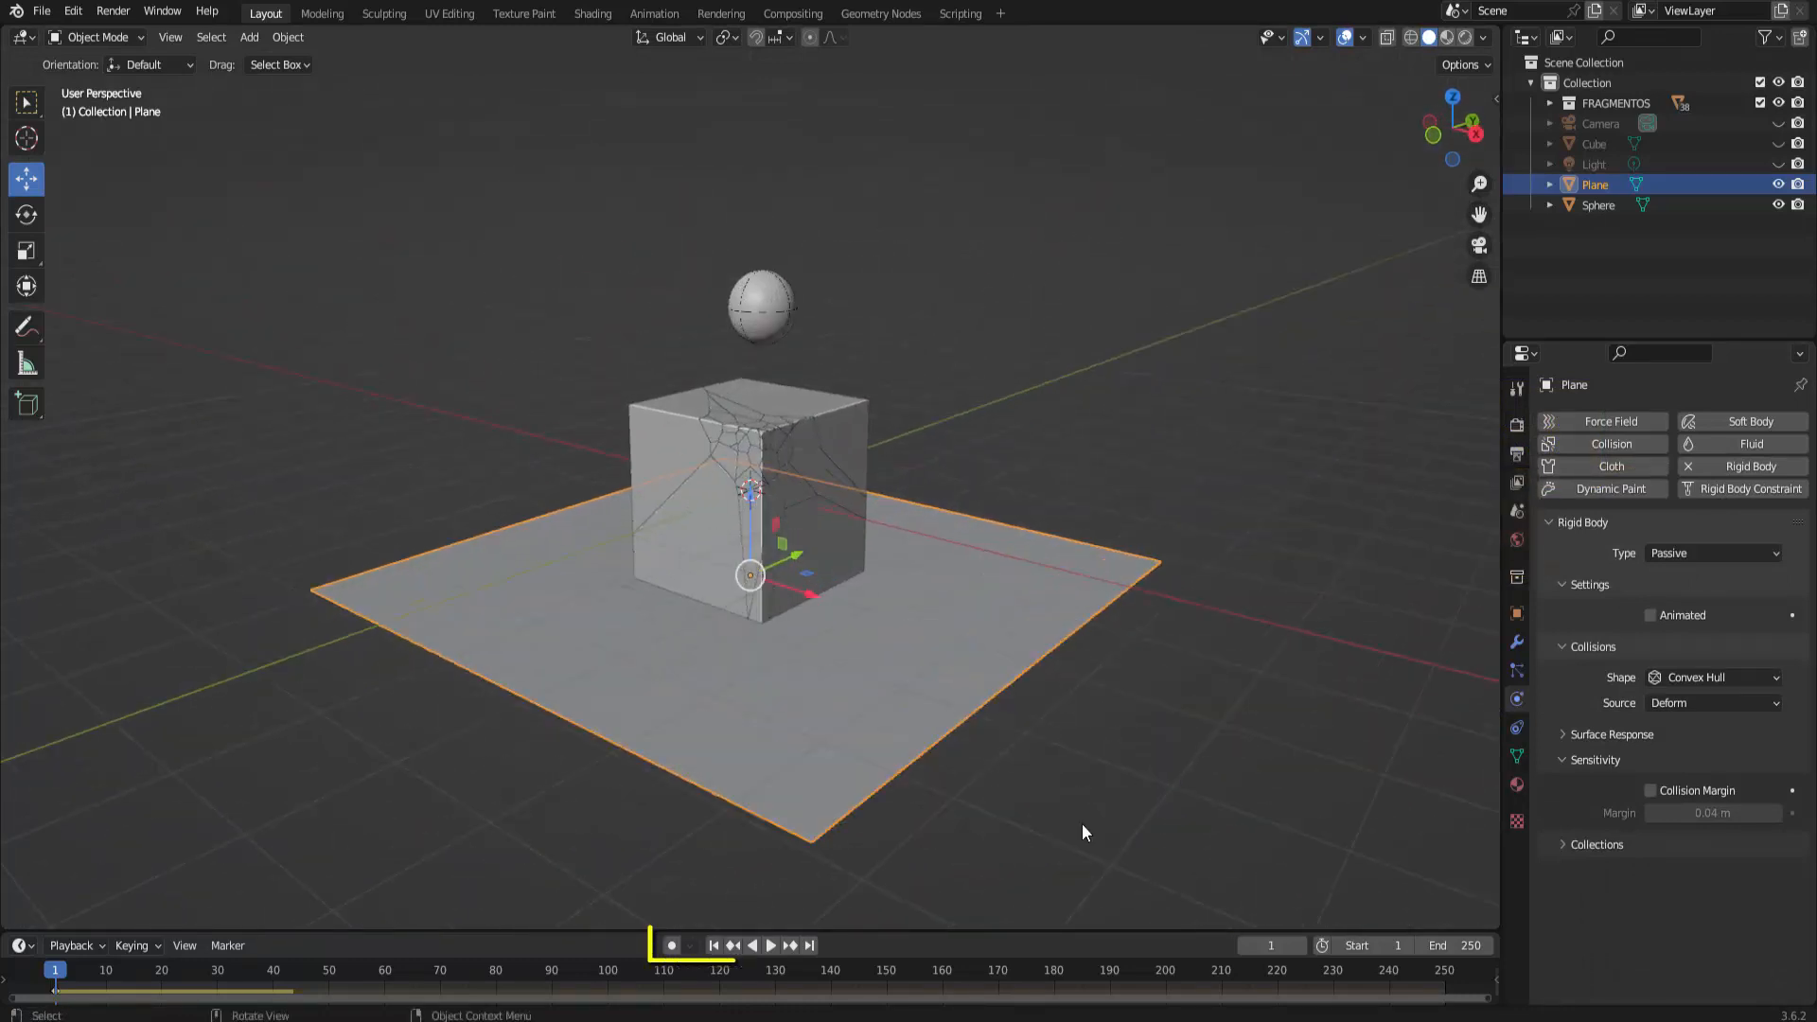
{"action": "scroll", "coordinate": [1082, 824], "scroll_direction": "up", "scroll_amount": 2}
{"action": "left_click", "coordinate": [771, 945]}
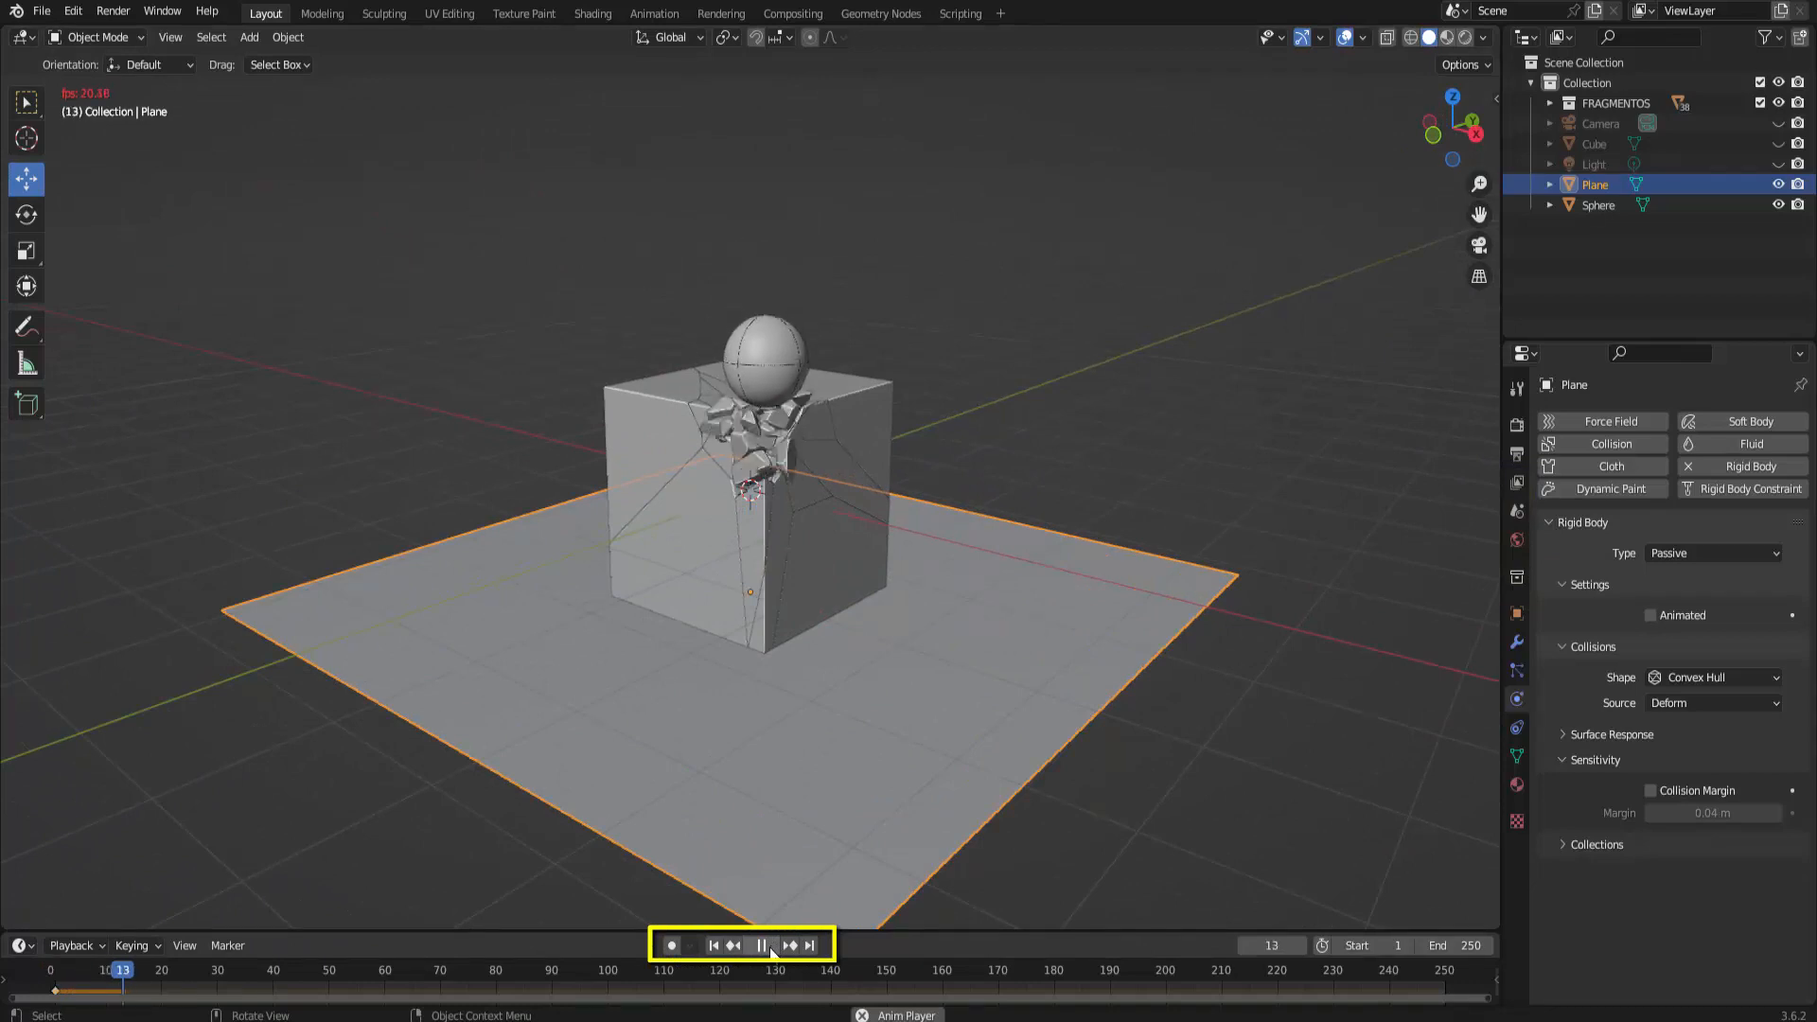
{"action": "left_click", "coordinate": [769, 946]}
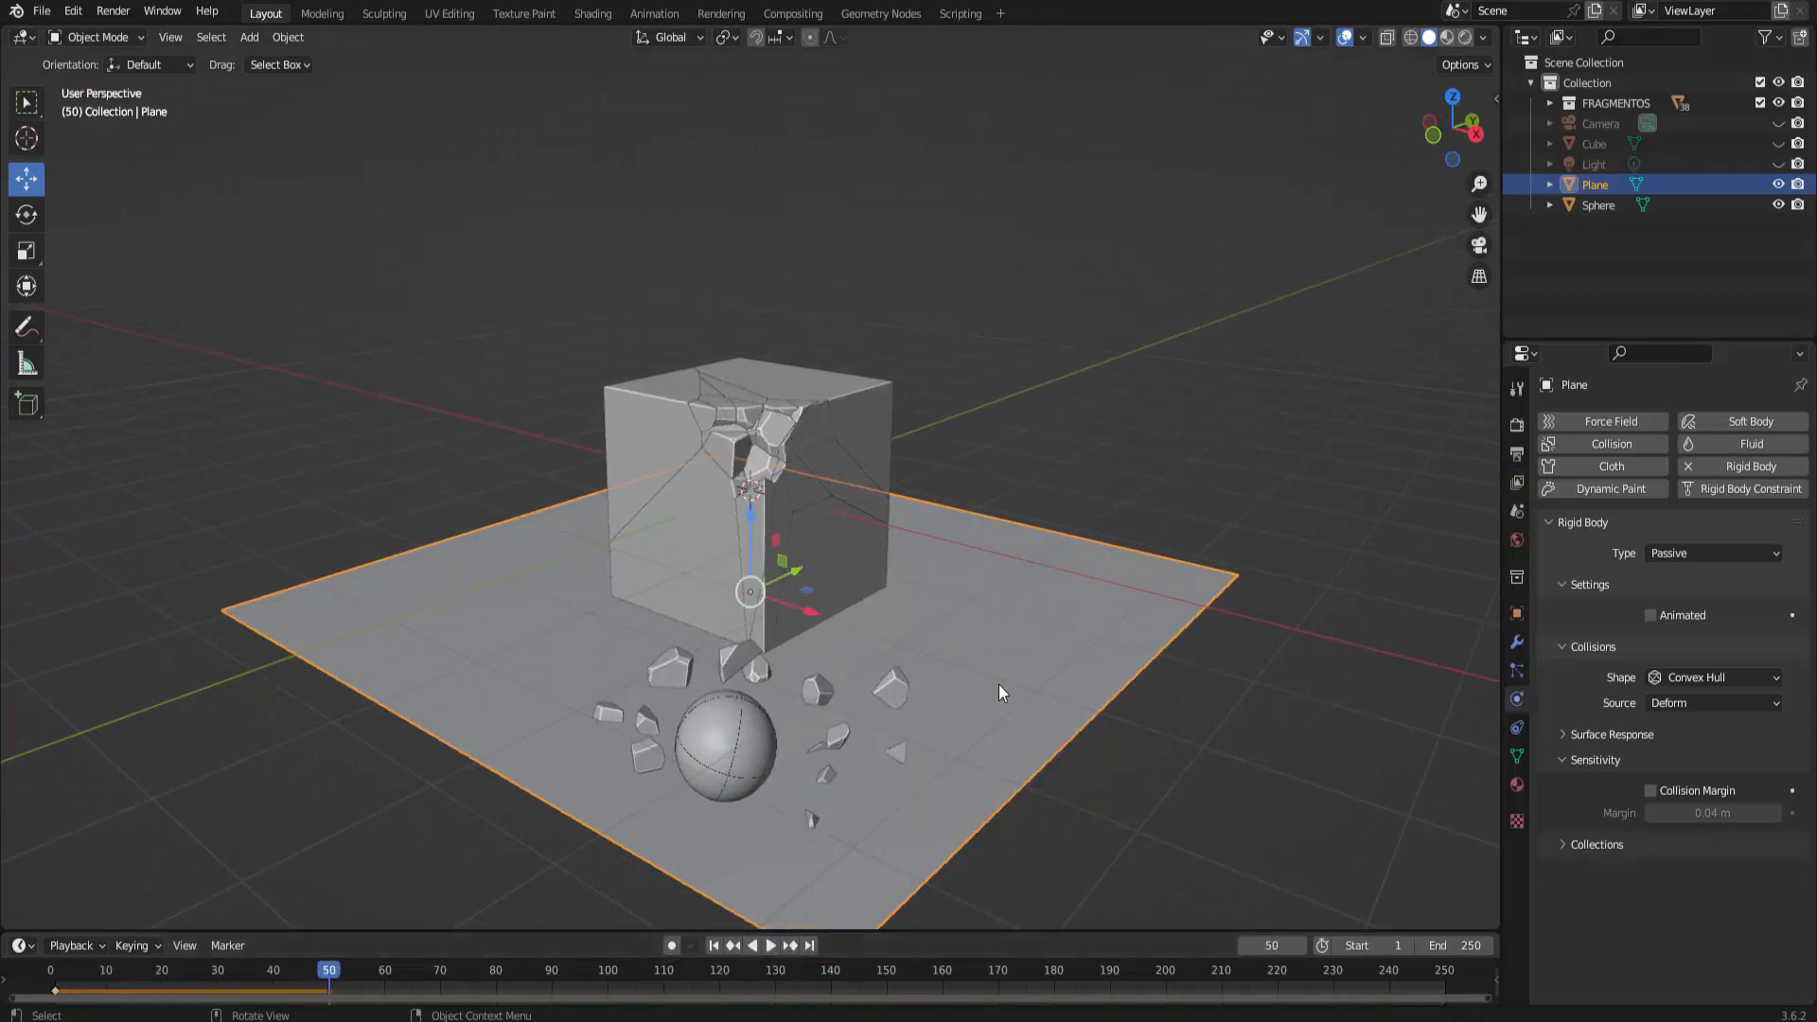
{"action": "scroll", "coordinate": [999, 684], "scroll_direction": "down", "scroll_amount": 1}
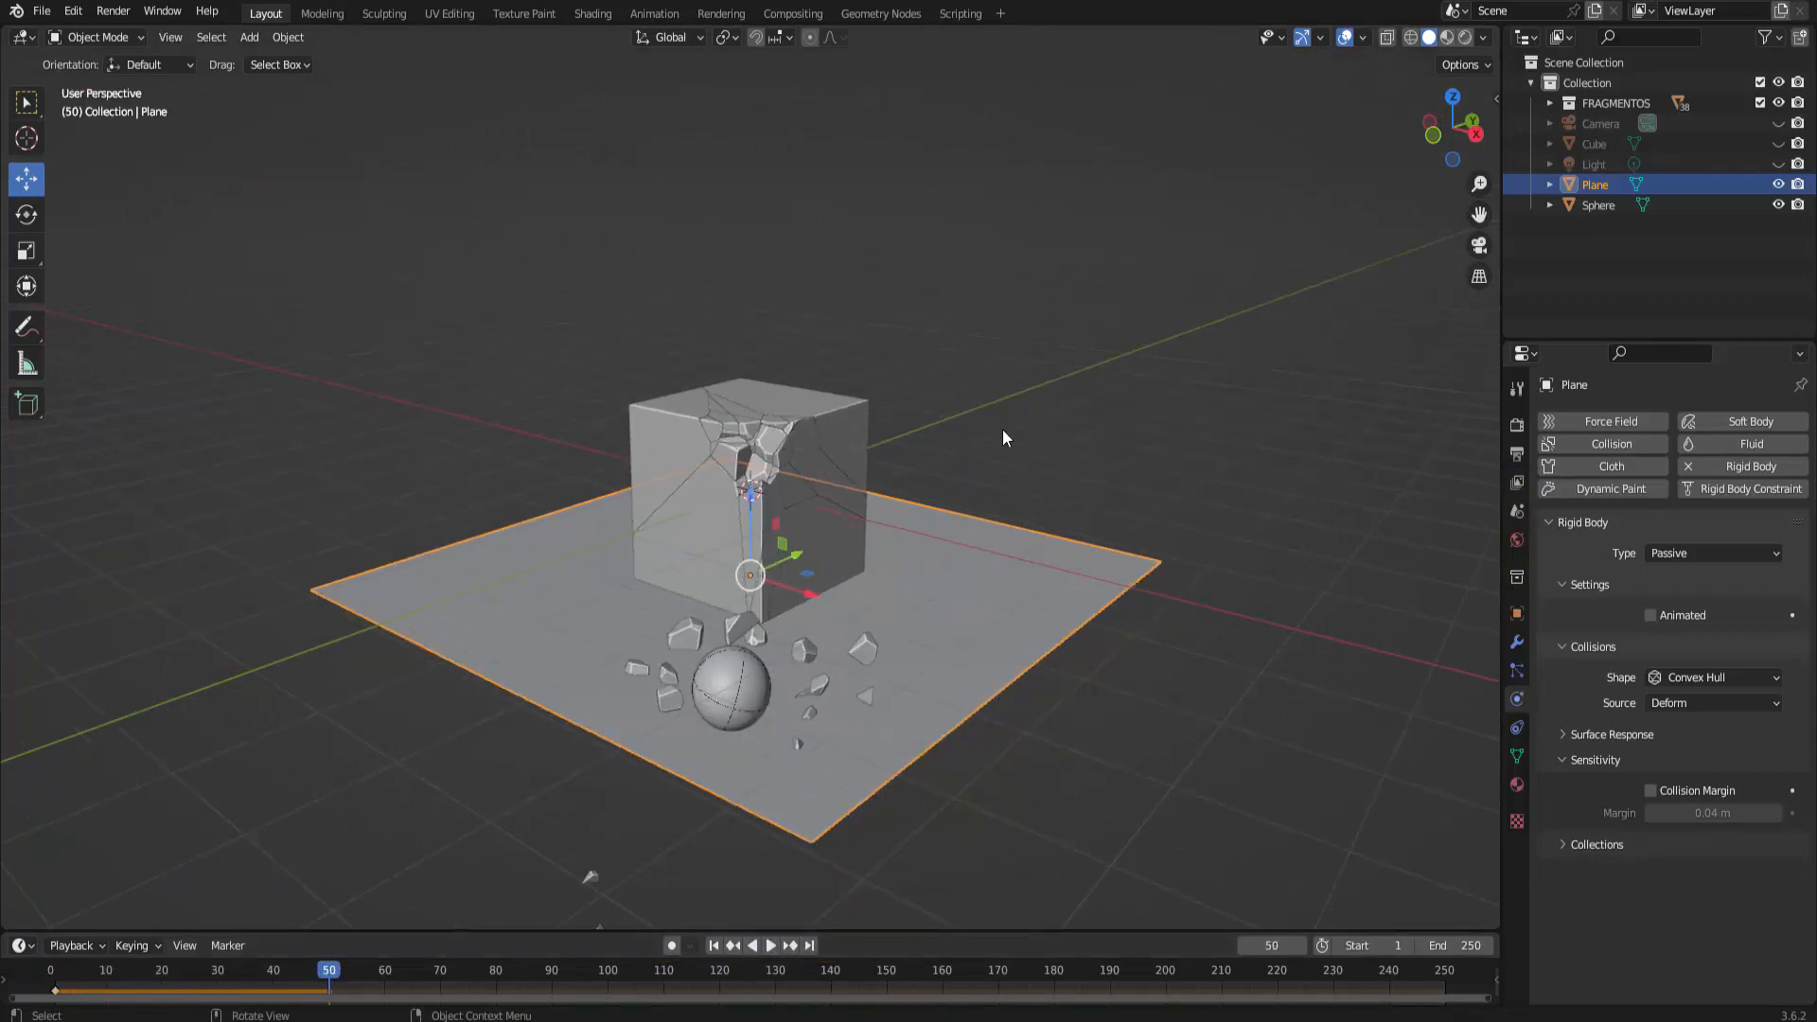
Frame the cube and floor plane from an angle in the camera view, and return to the first frame
{"action": "left_click", "coordinate": [1479, 247]}
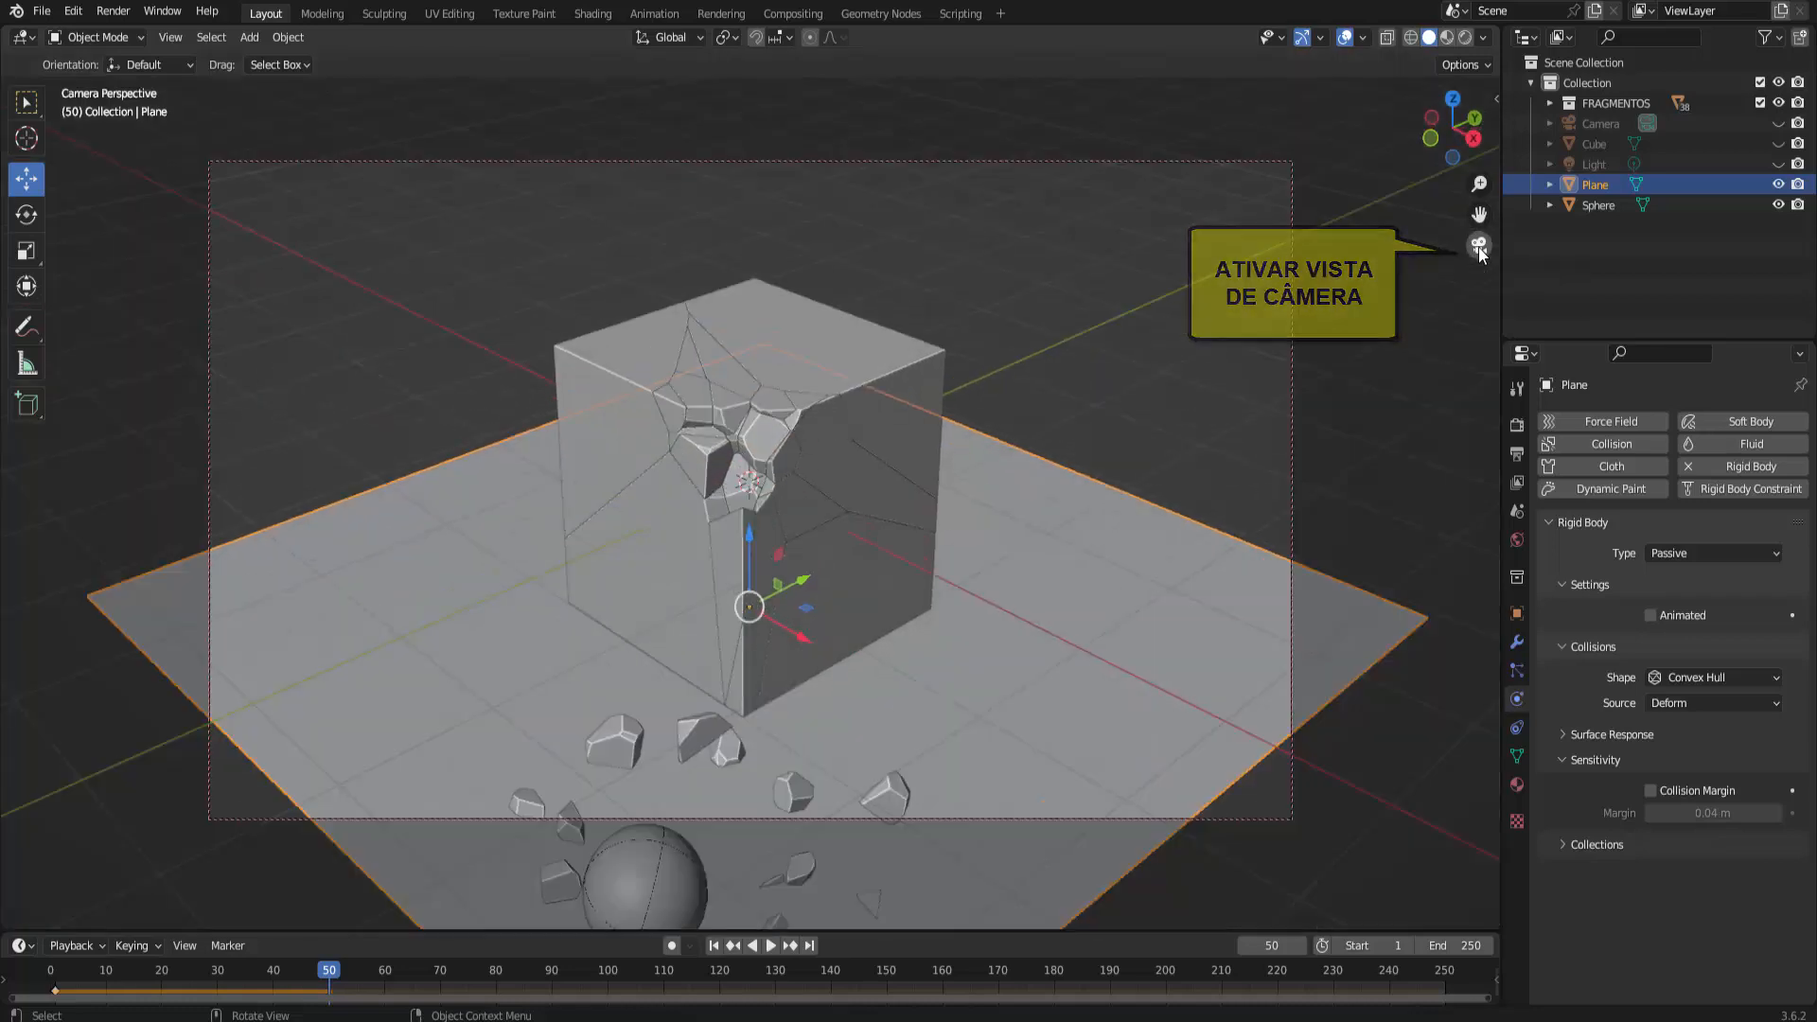
{"action": "middle_click_drag", "start_coordinate": [1117, 455], "coordinate": [1164, 484]}
{"action": "scroll", "coordinate": [1165, 485], "scroll_direction": "up", "scroll_amount": 4}
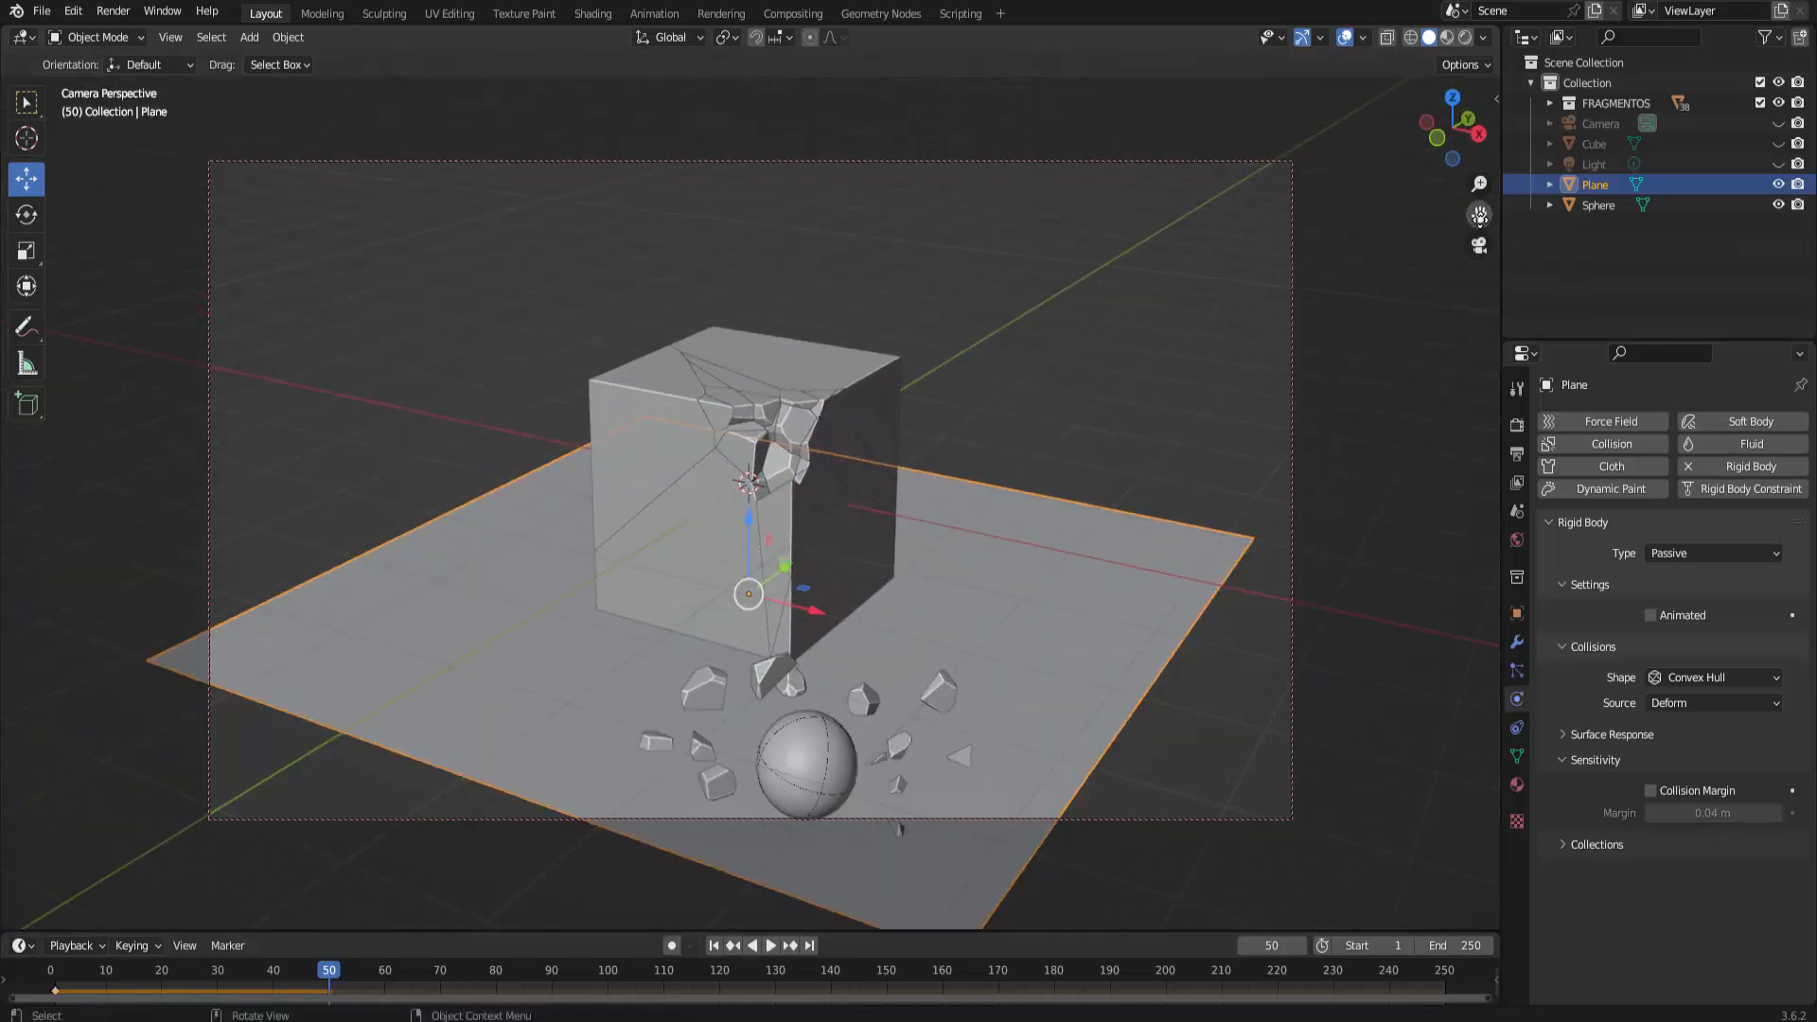
{"action": "left_click_drag", "start_coordinate": [1480, 217], "coordinate": [1491, 149]}
{"action": "left_click", "coordinate": [714, 946]}
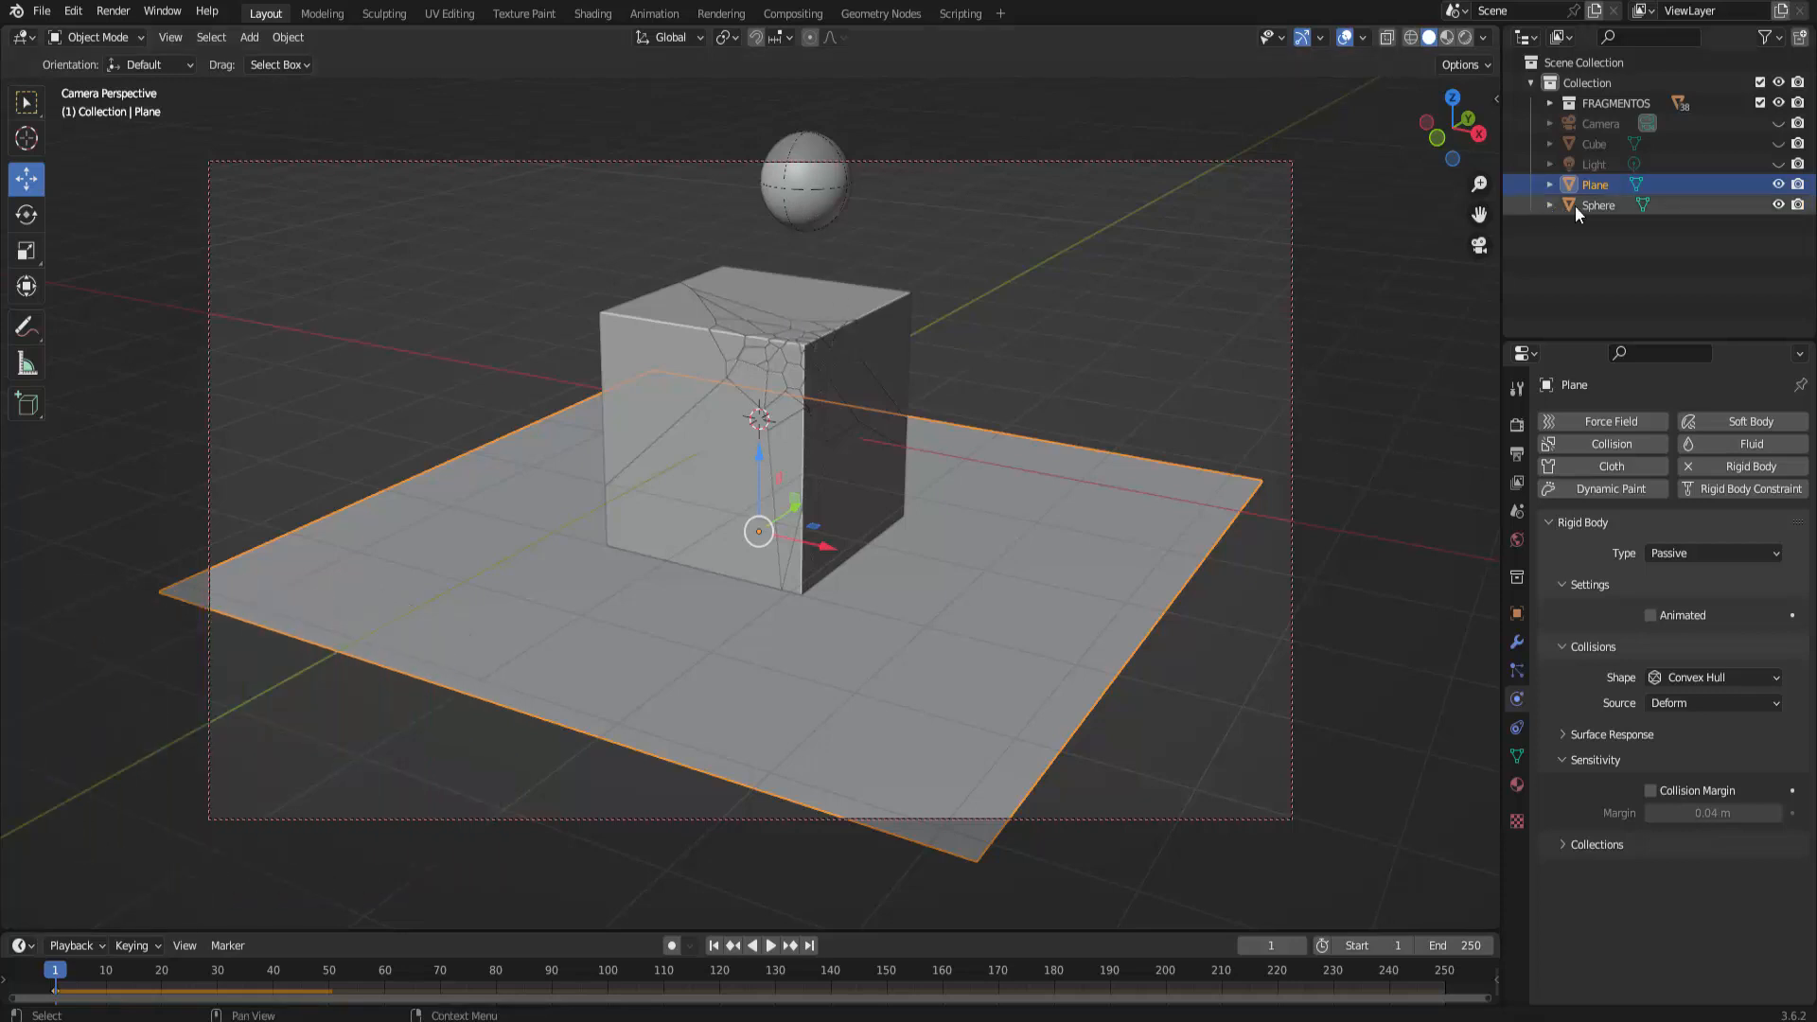
Unhide the original Cube and scale it up very slightly so it covers all the fragments
{"action": "left_click", "coordinate": [1779, 143]}
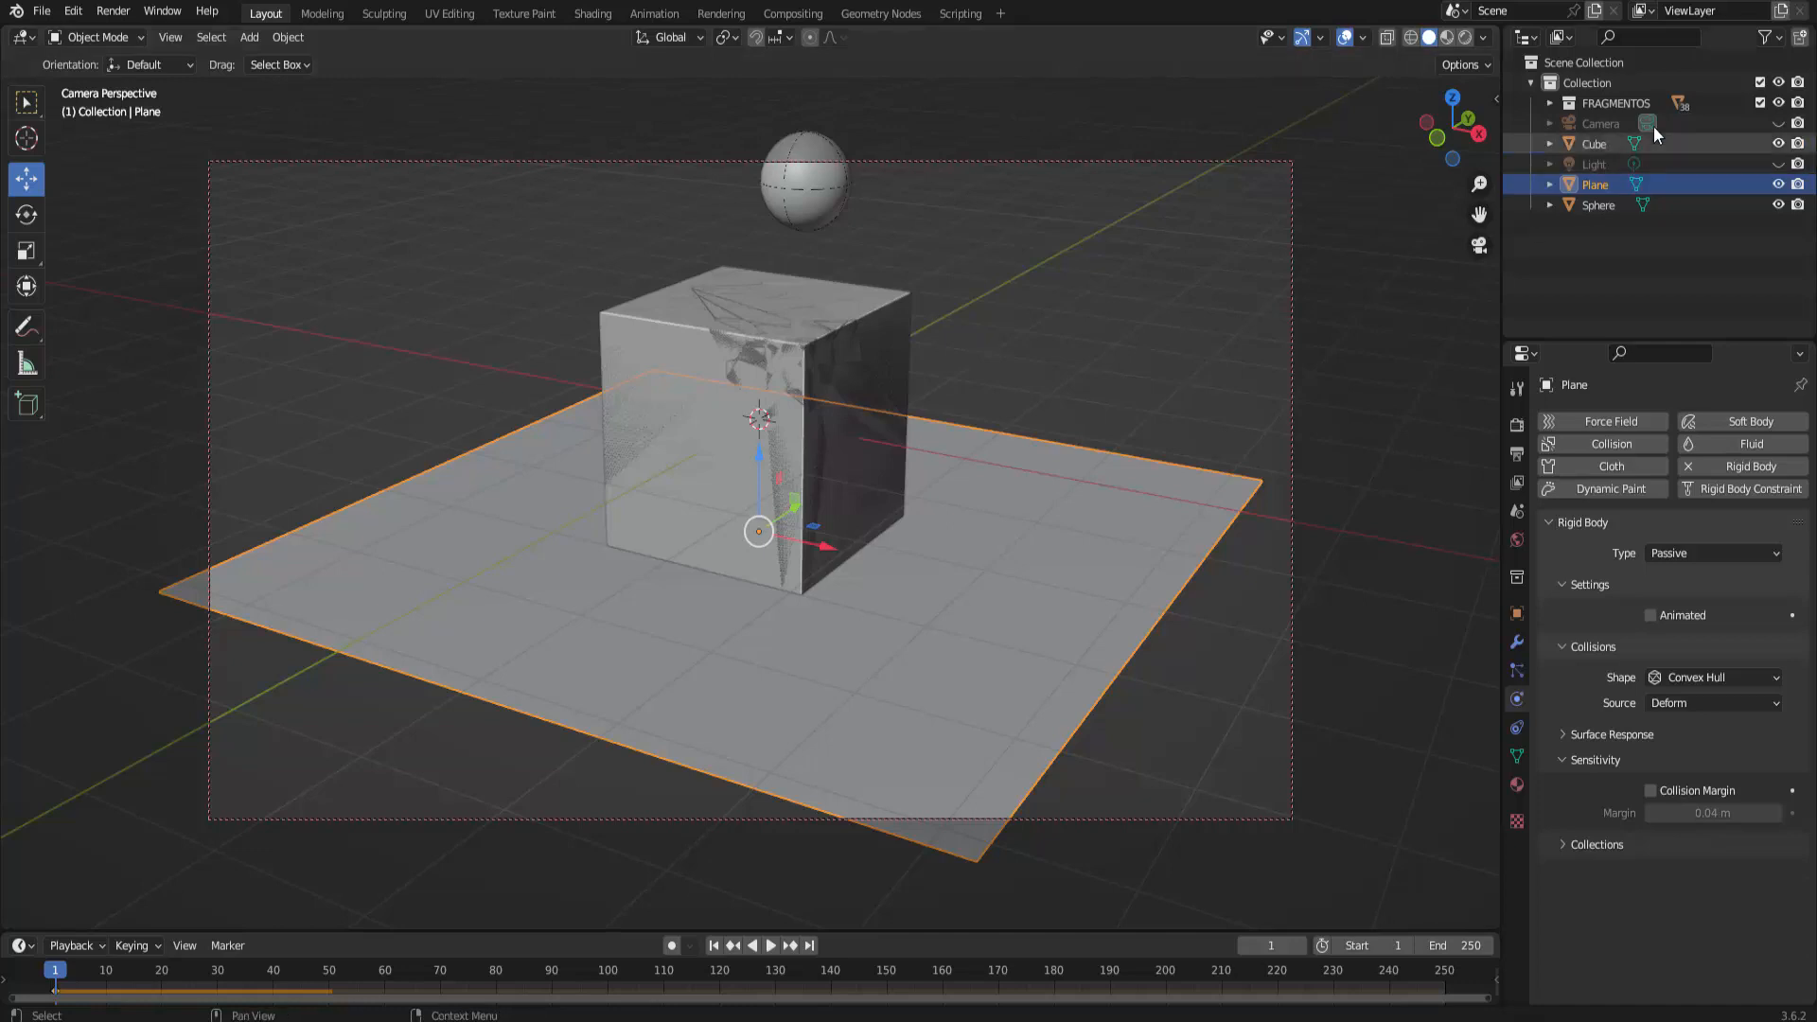
{"action": "left_click", "coordinate": [1595, 144]}
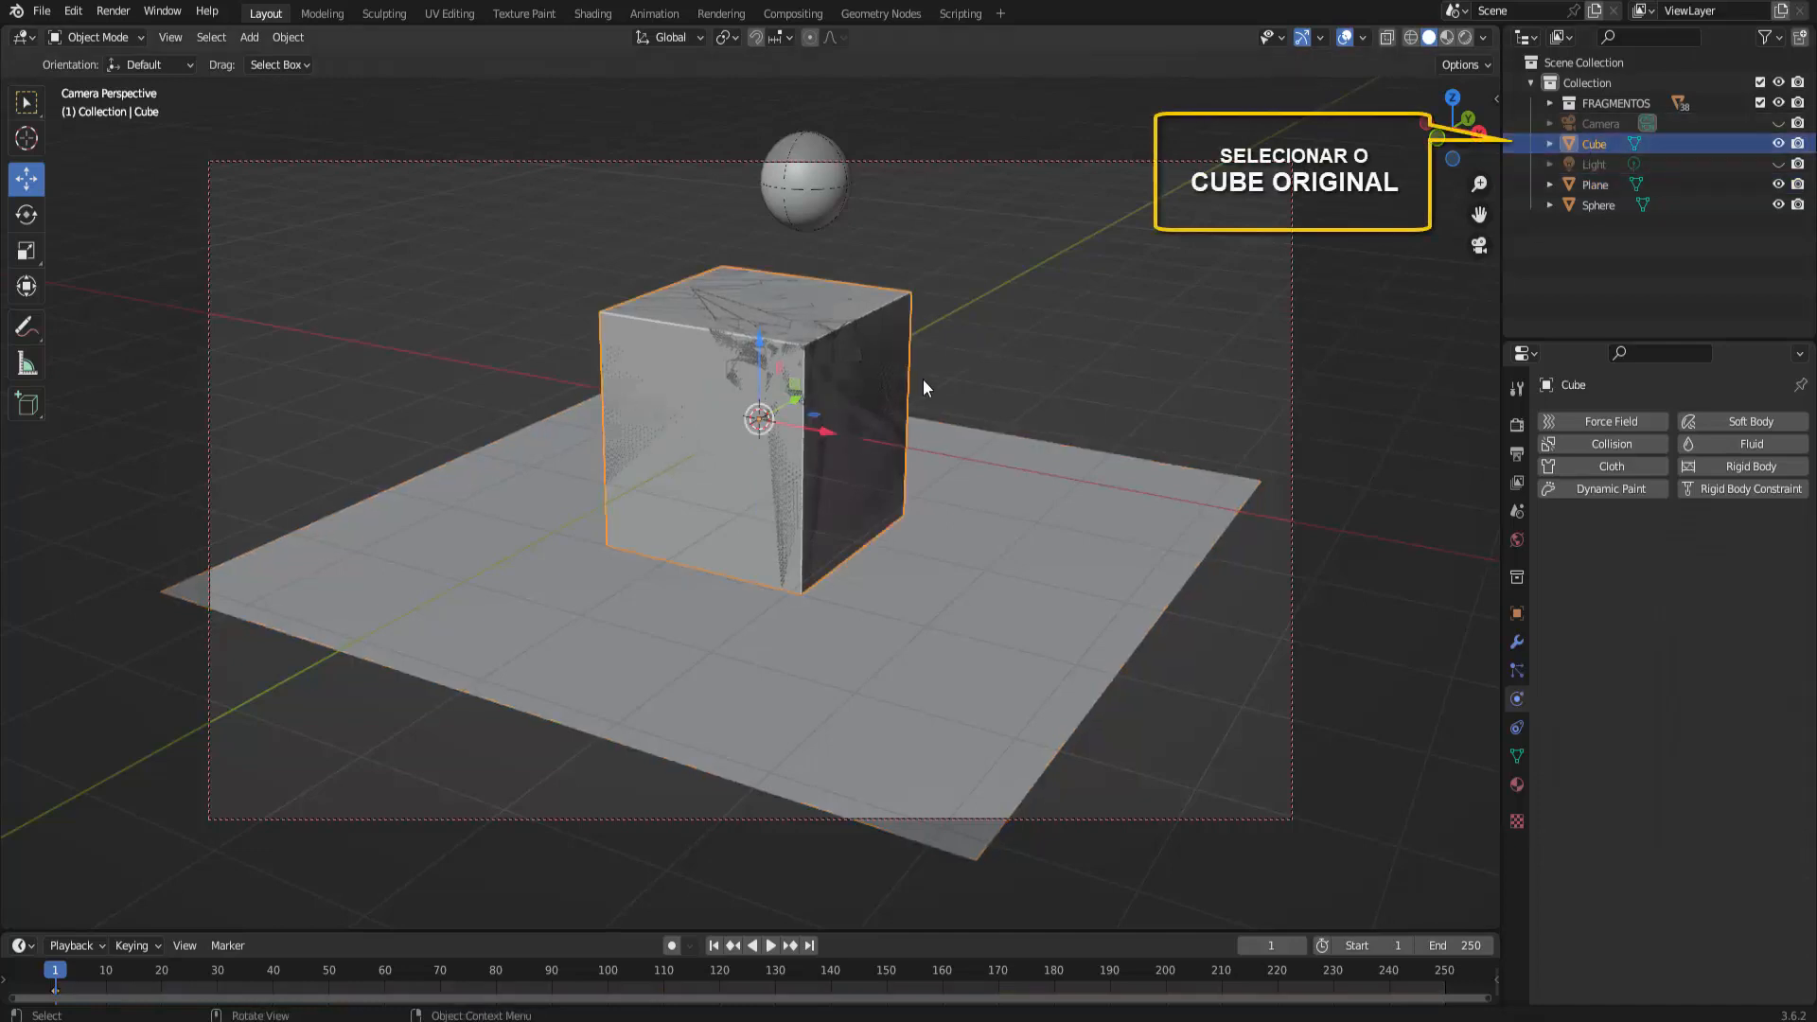
{"action": "key", "text": "s"}
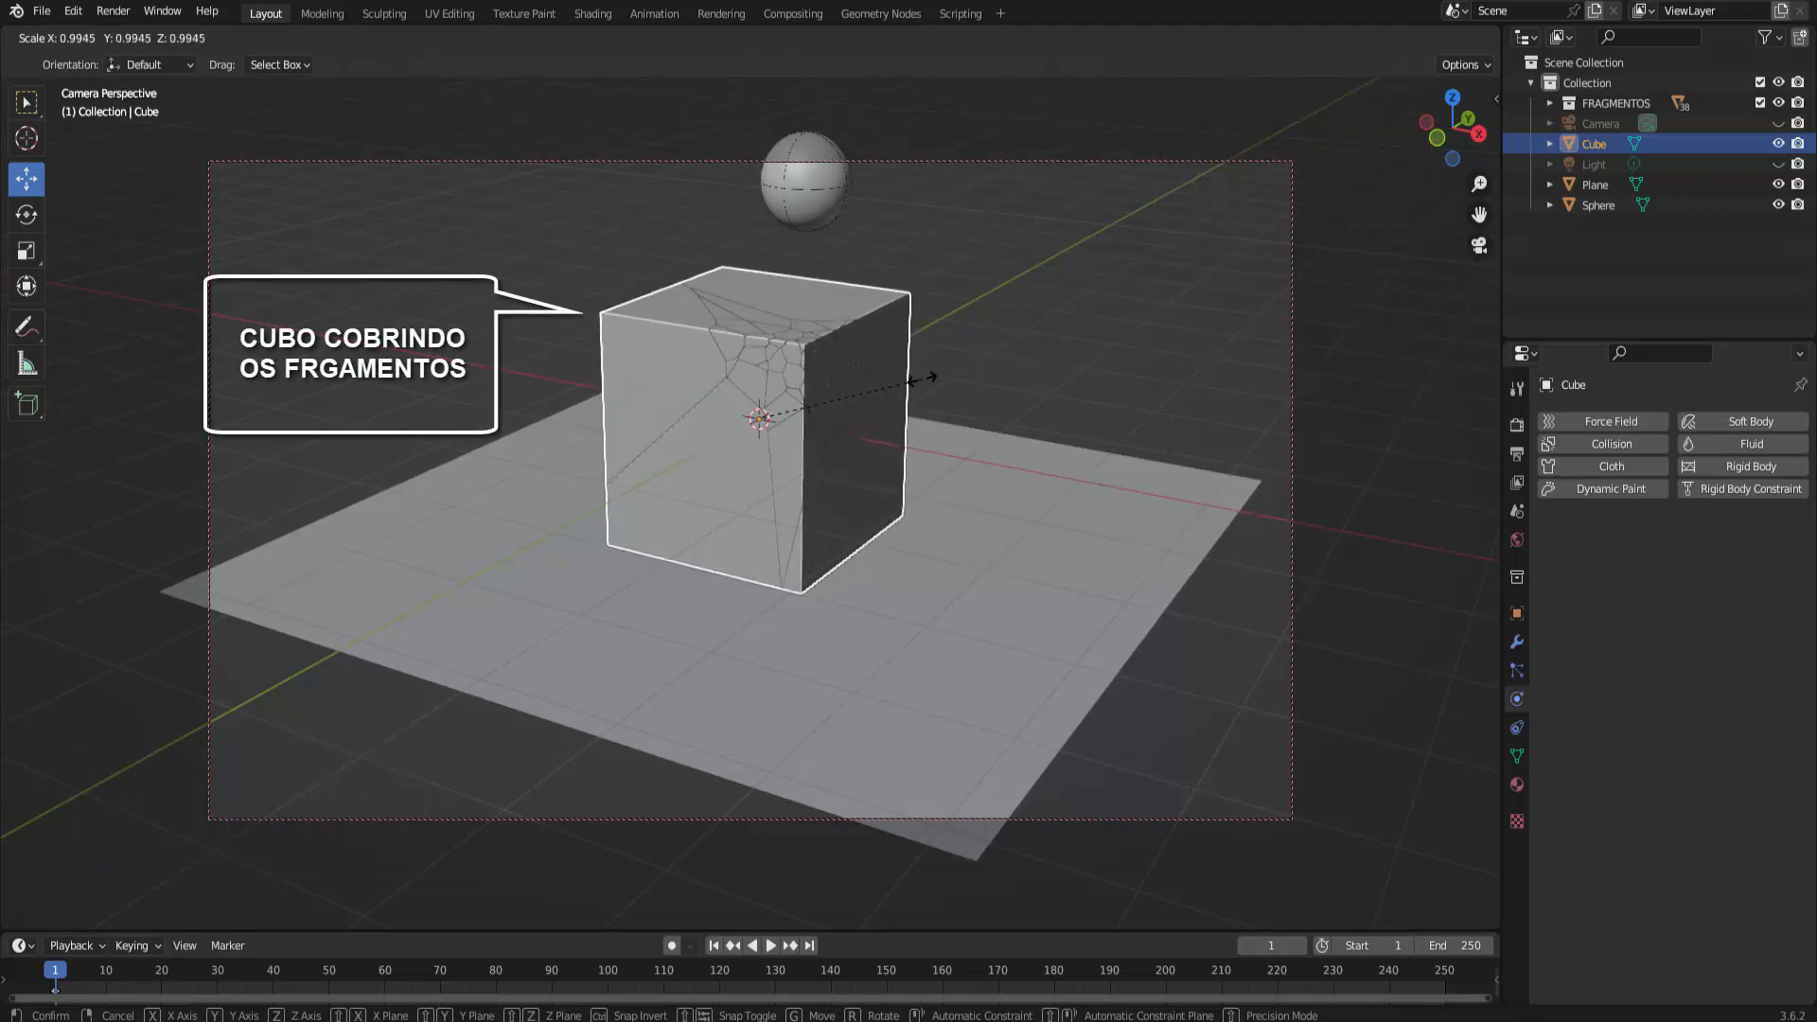
{"action": "left_click", "coordinate": [926, 377]}
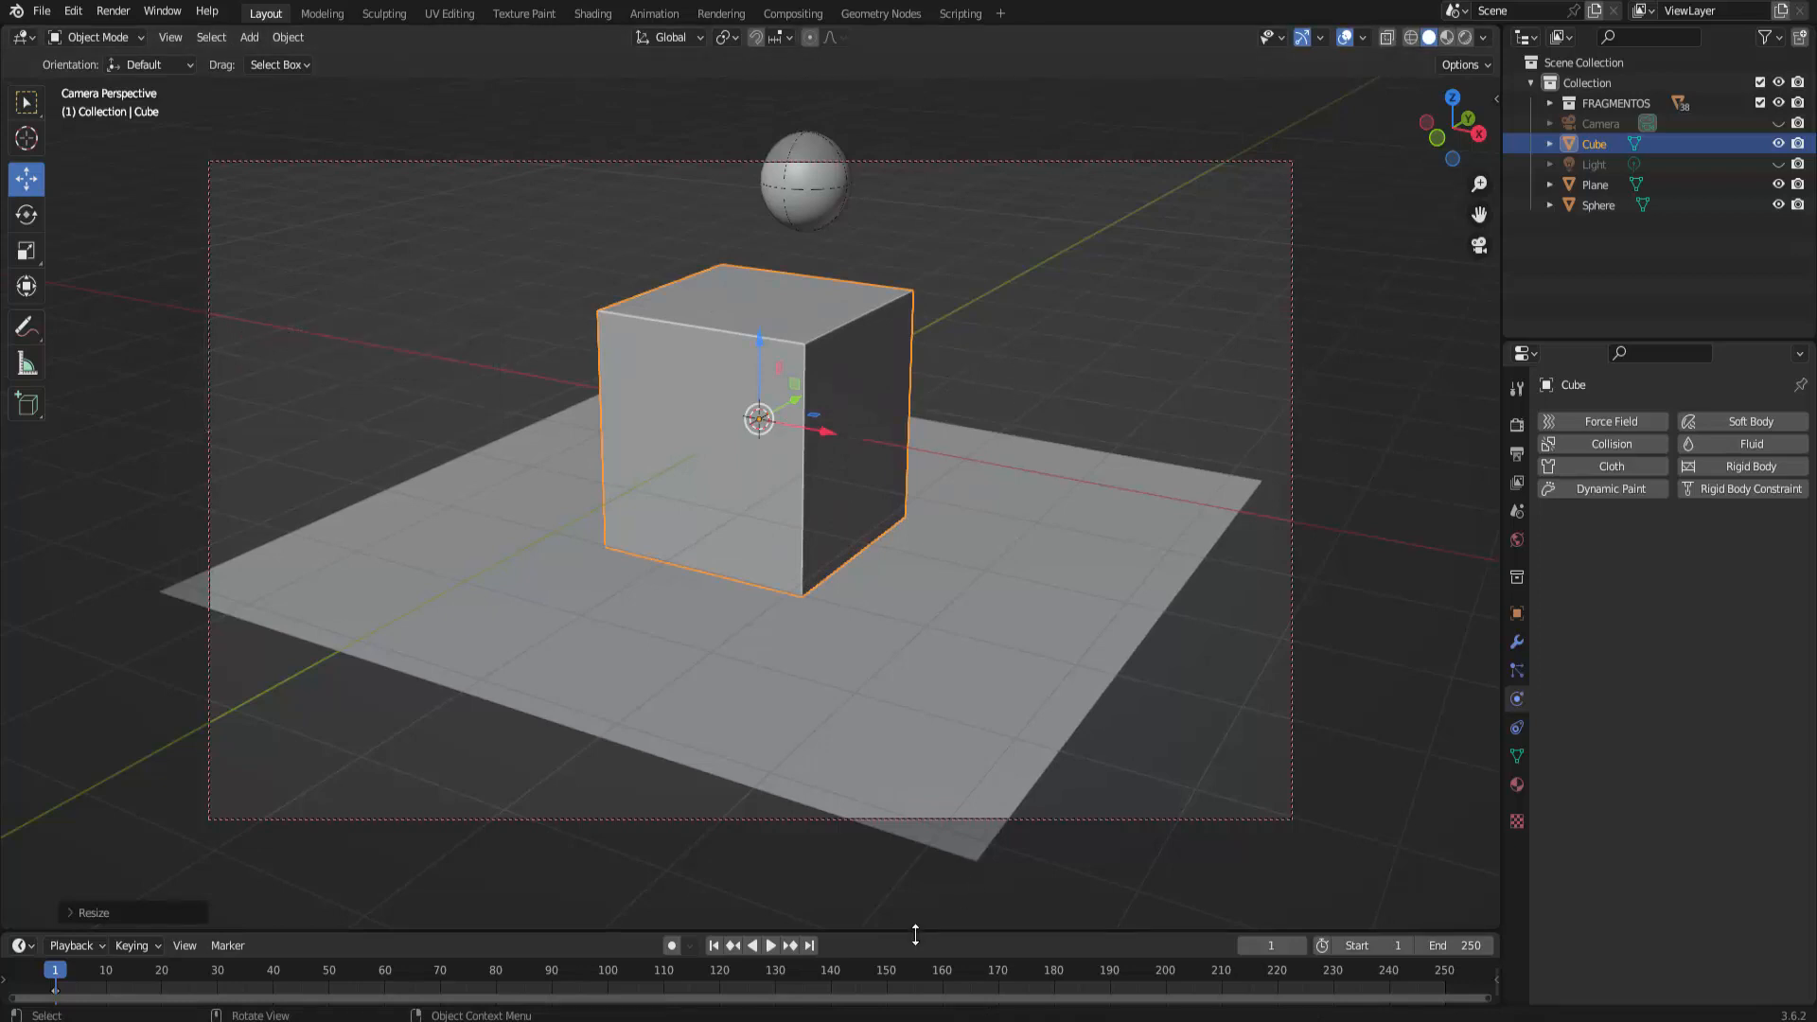
Enlarge the timeline, examine the sphere's impact on the covered cube around frame 15, and return to frame 1
{"action": "left_click_drag", "start_coordinate": [915, 935], "coordinate": [915, 880]}
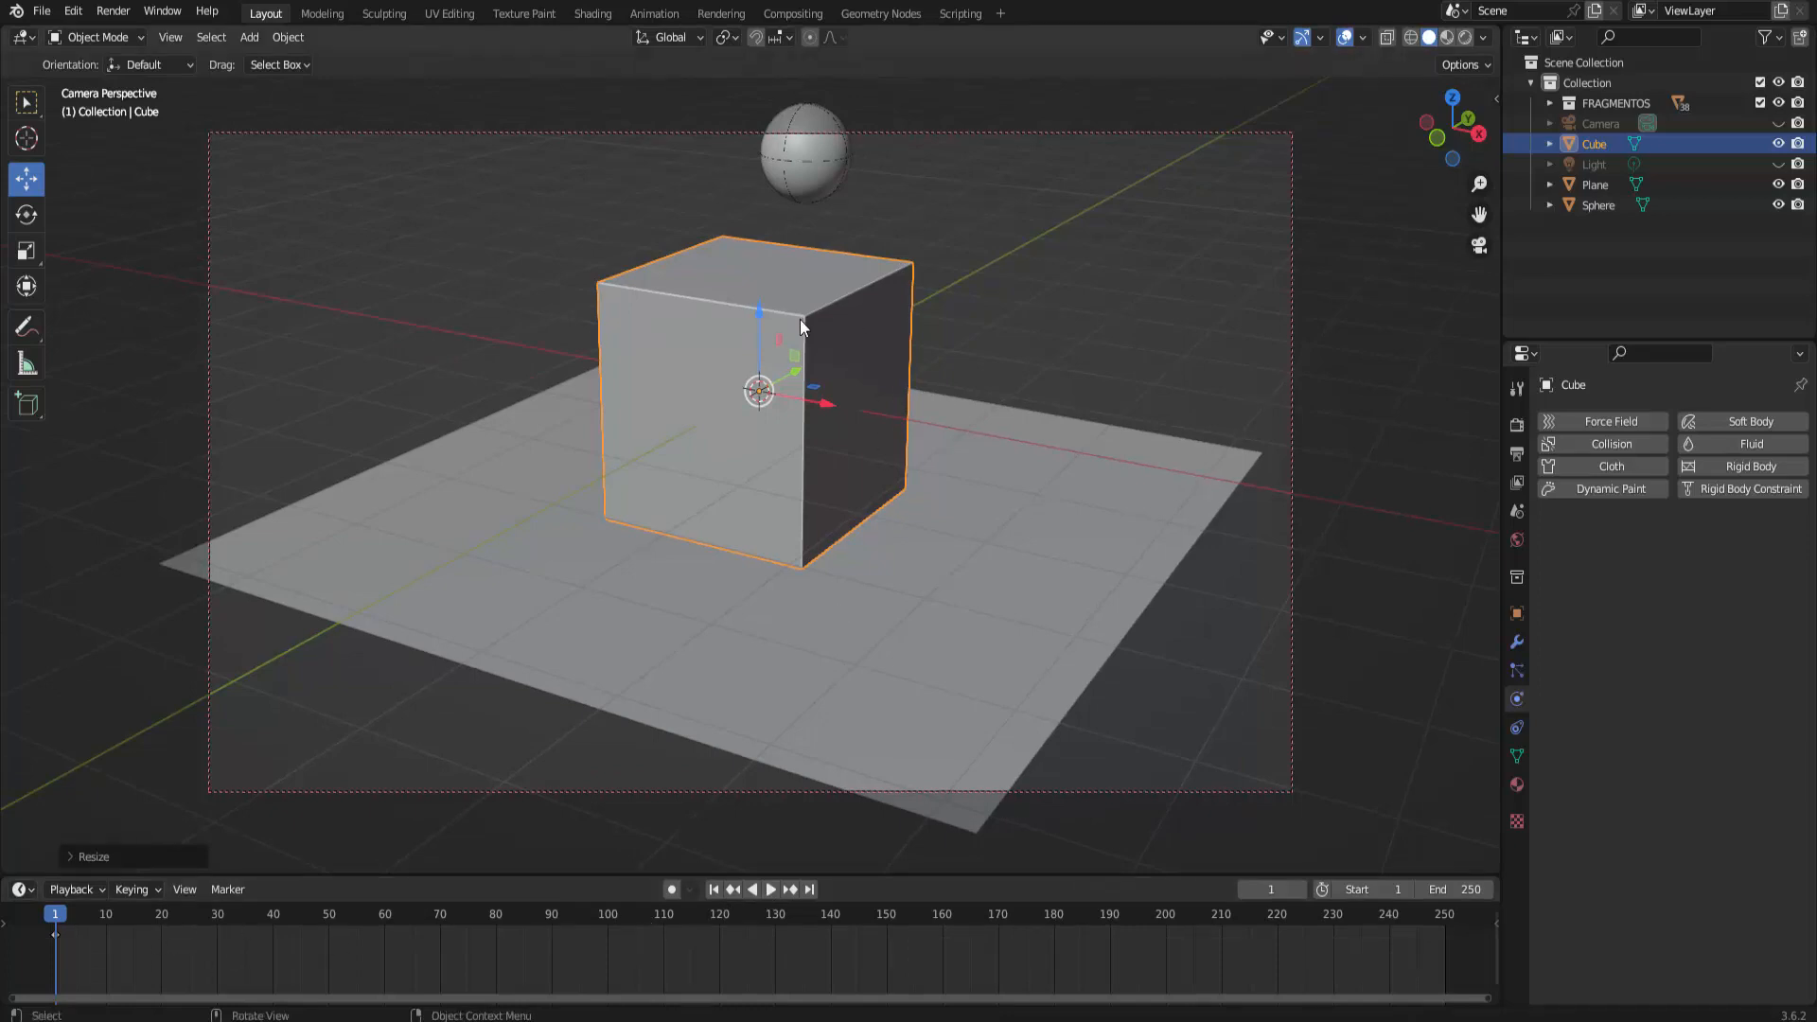
{"action": "left_click", "coordinate": [770, 890]}
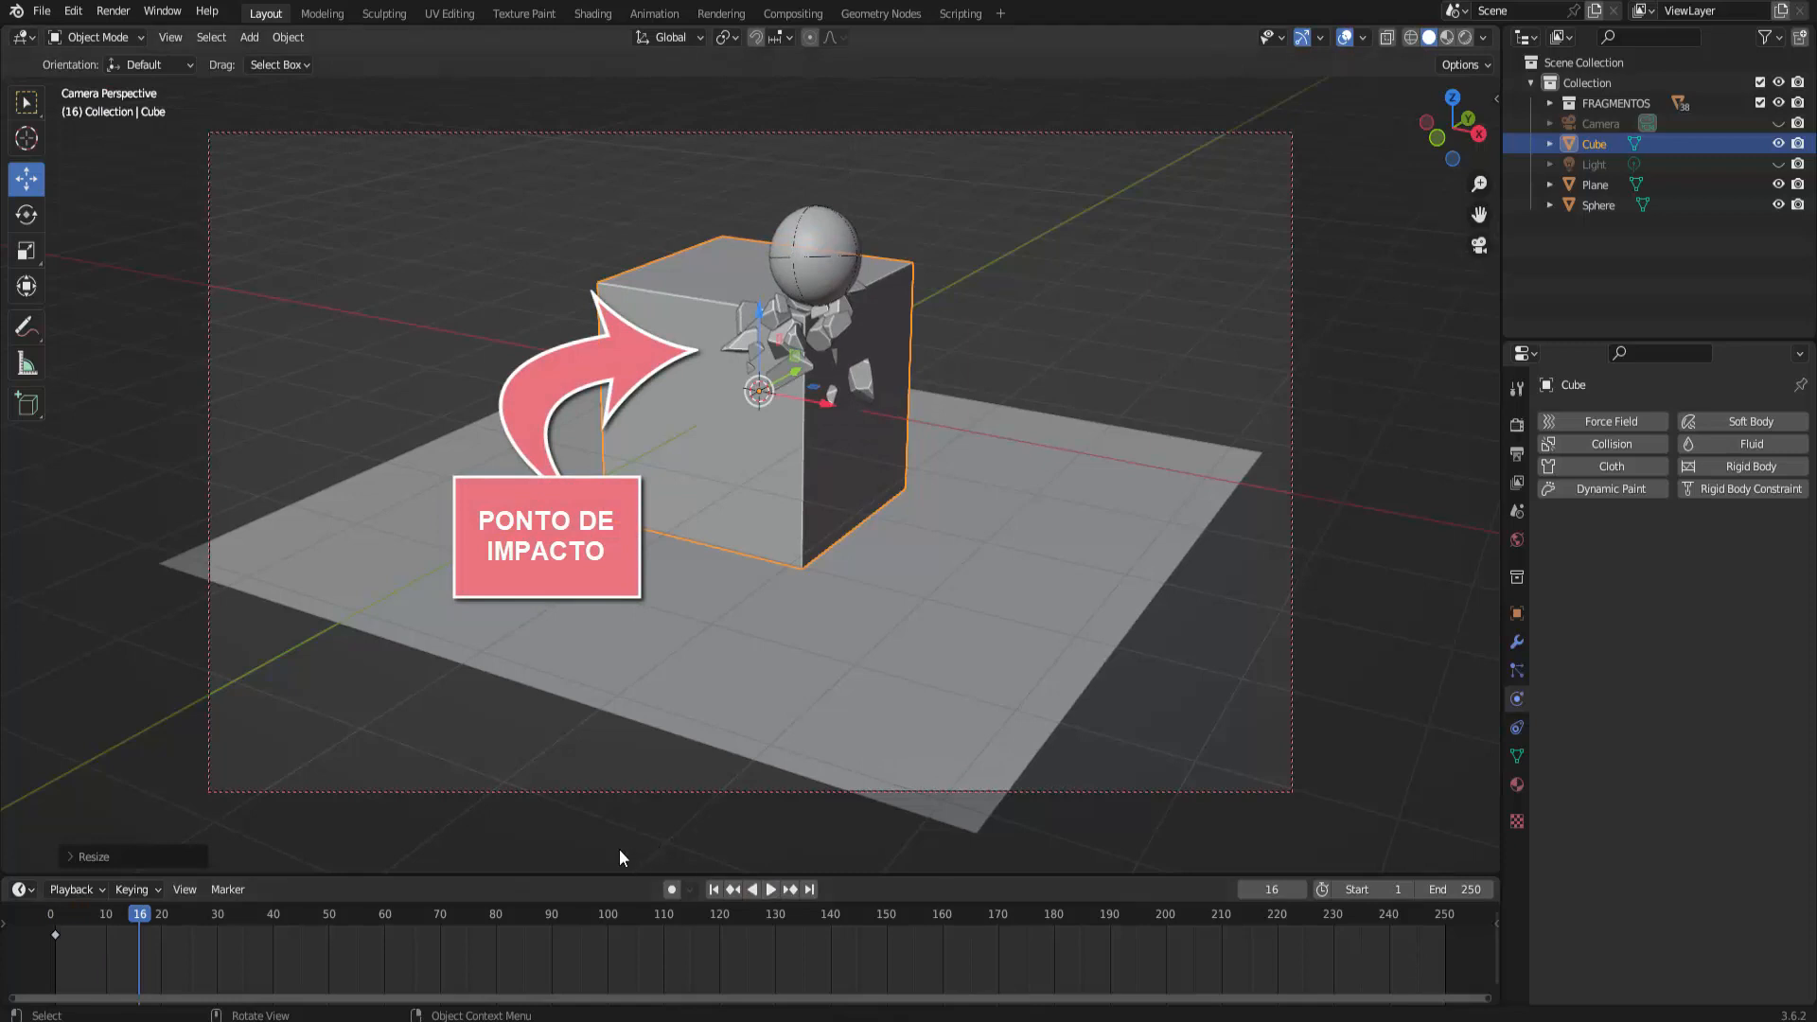
{"action": "left_click_drag", "start_coordinate": [133, 922], "coordinate": [134, 916]}
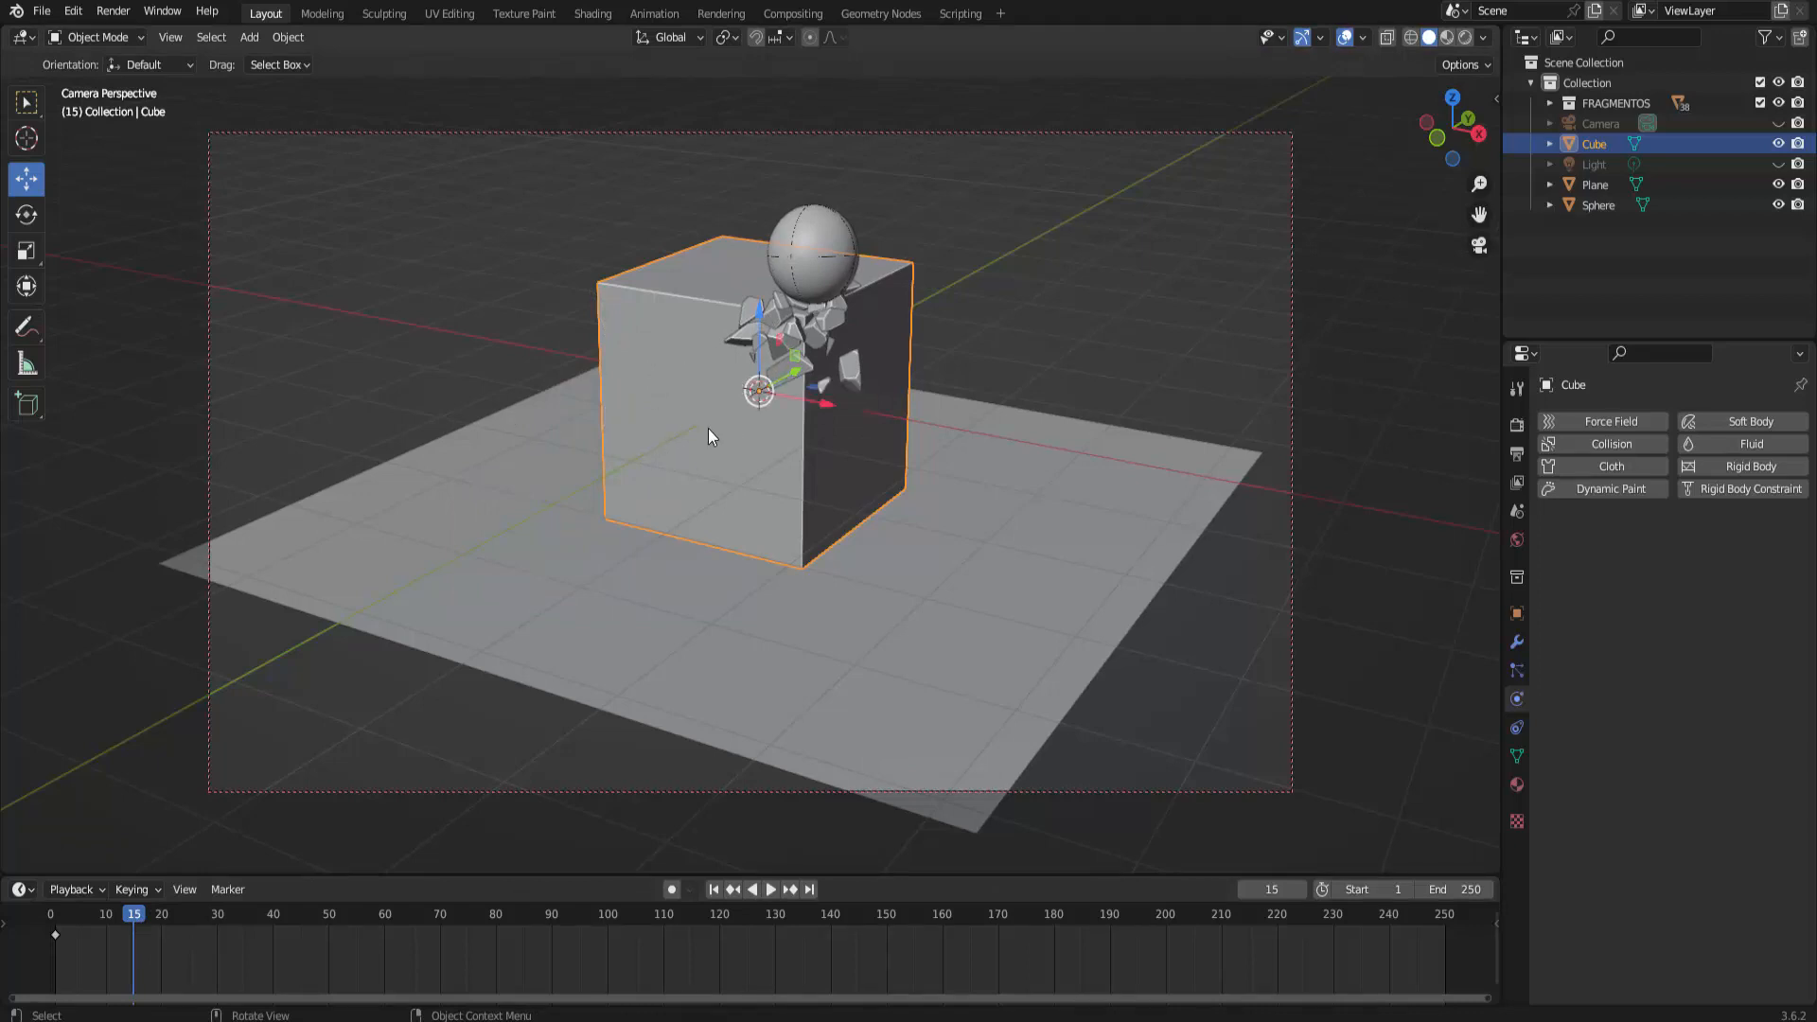
{"action": "left_click", "coordinate": [54, 920]}
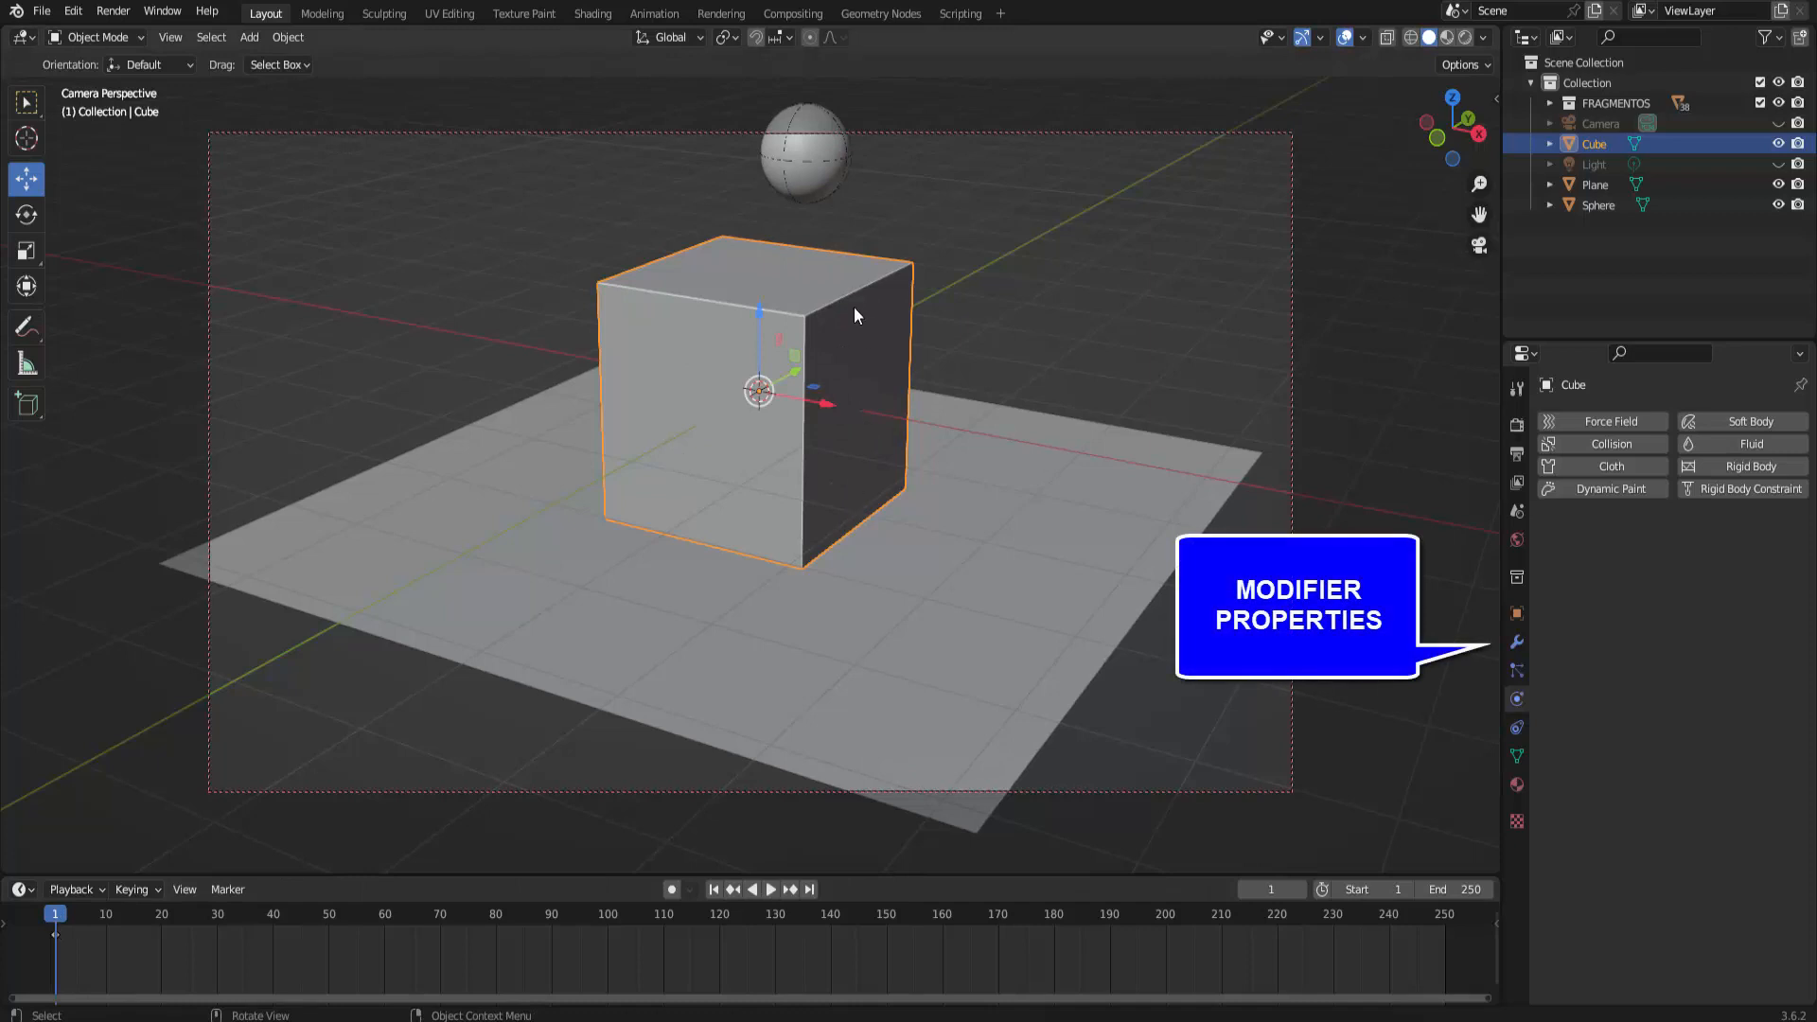
Add a Build modifier to the original Cube with Length 1000 and Reversed enabled
{"action": "left_click", "coordinate": [1517, 642]}
{"action": "left_click", "coordinate": [1652, 422]}
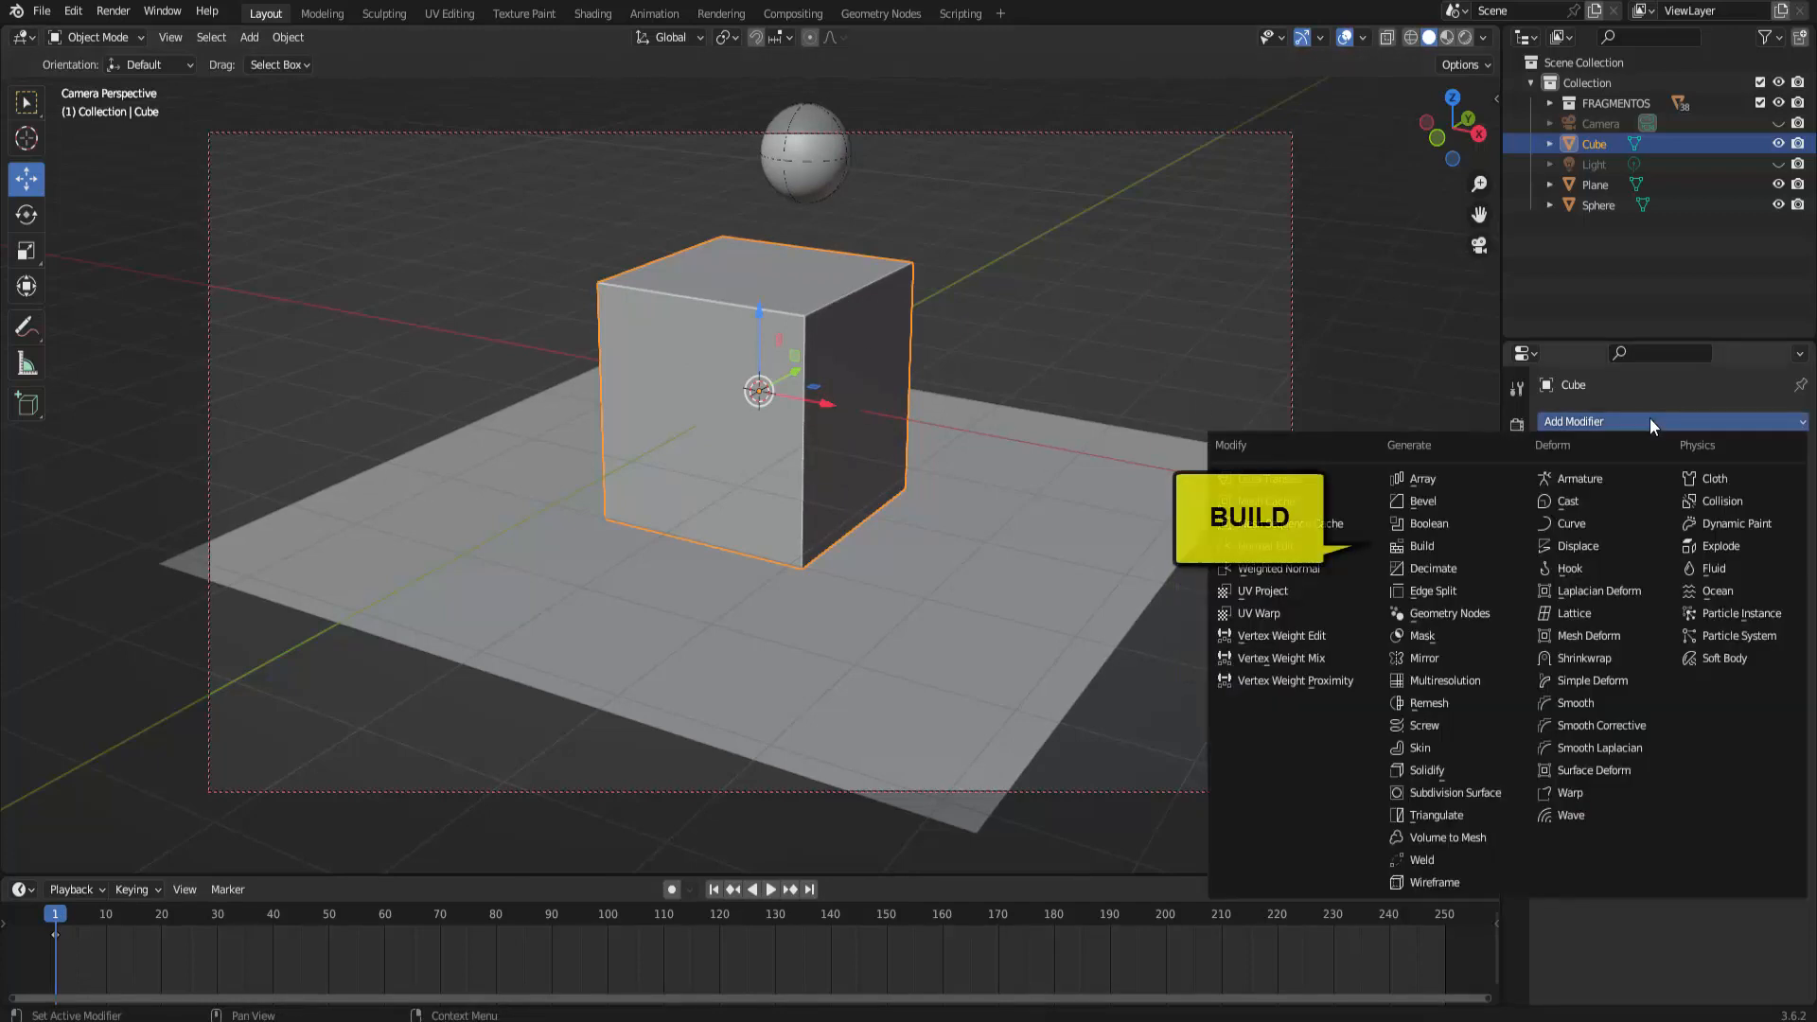
{"action": "left_click", "coordinate": [1445, 546]}
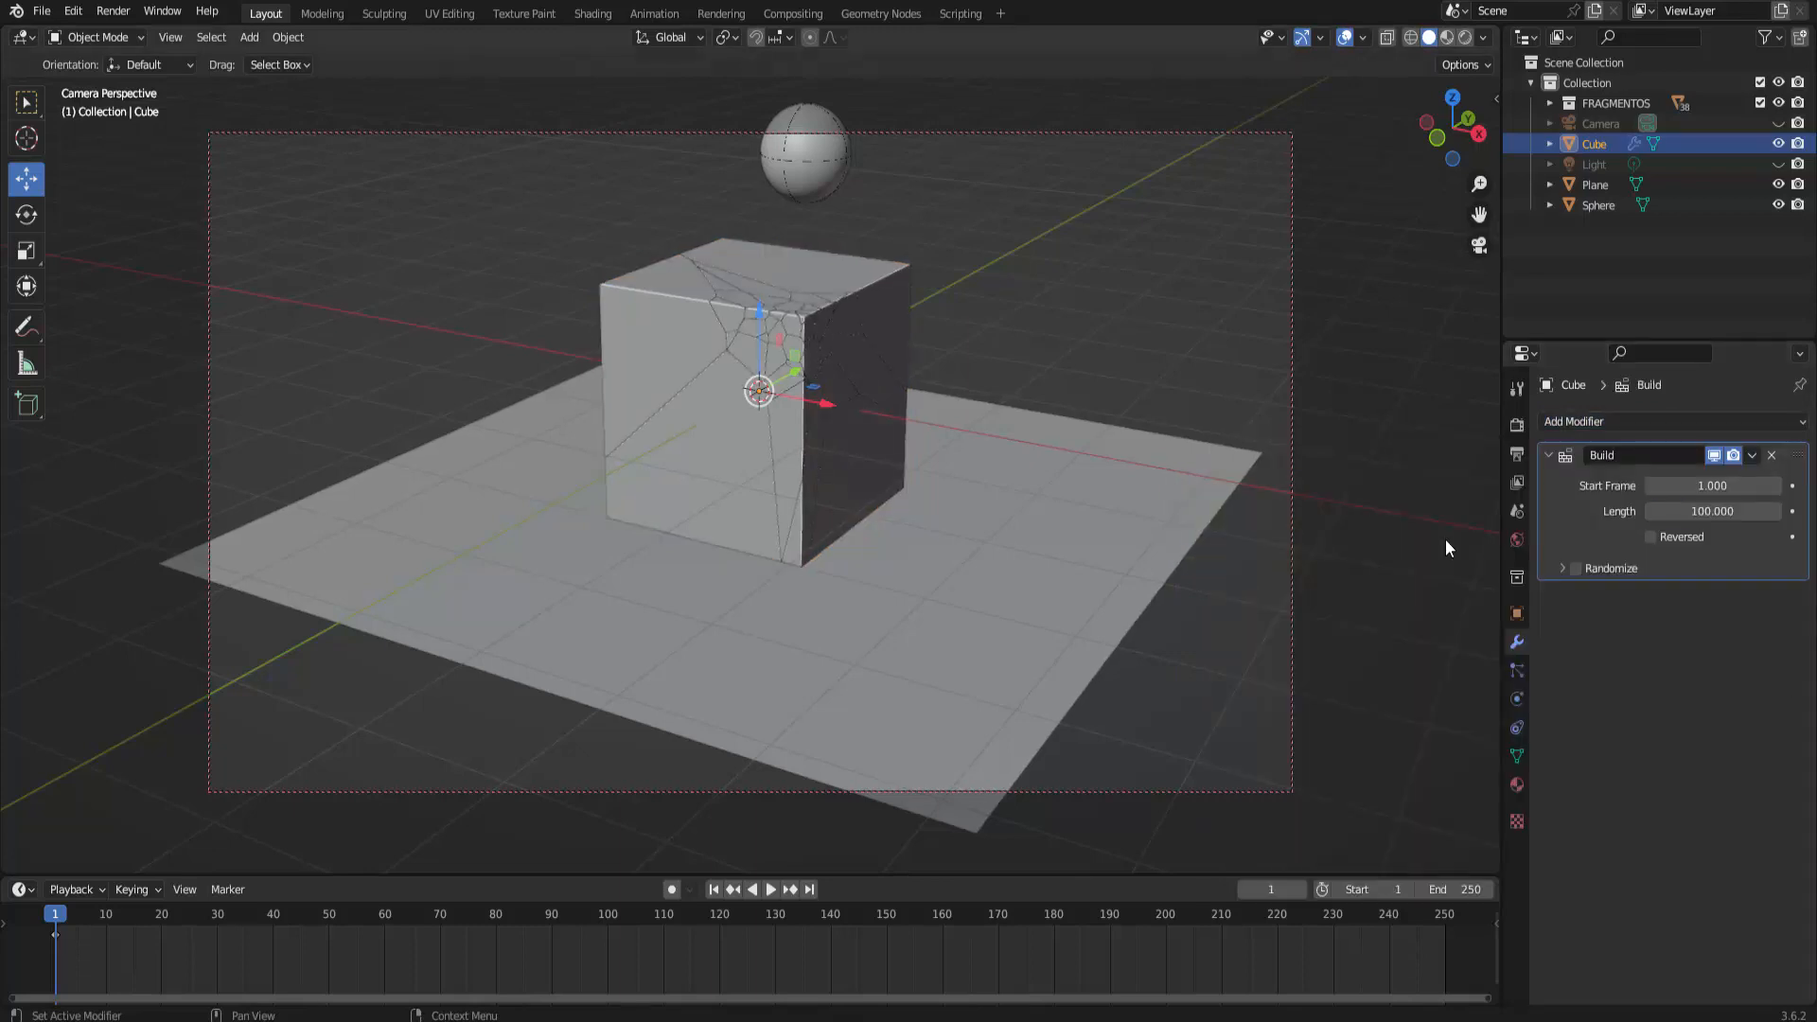
{"action": "left_click", "coordinate": [1713, 511]}
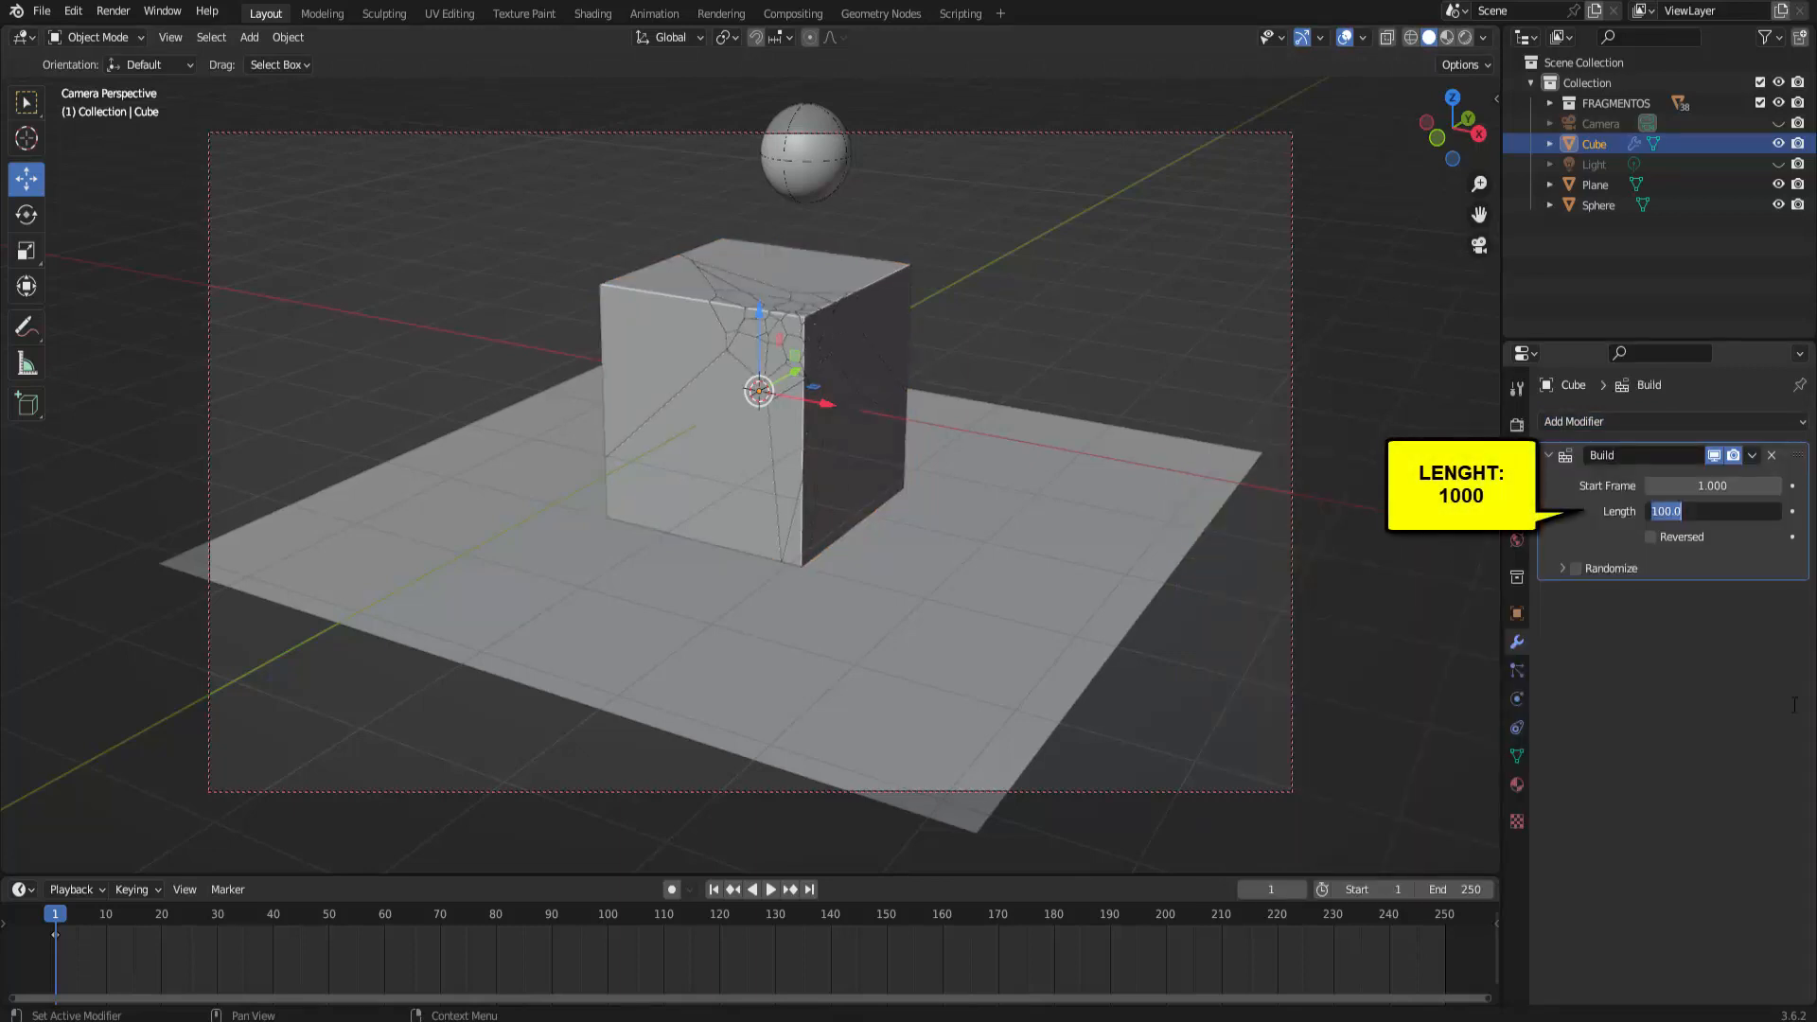
{"action": "type", "text": "1000"}
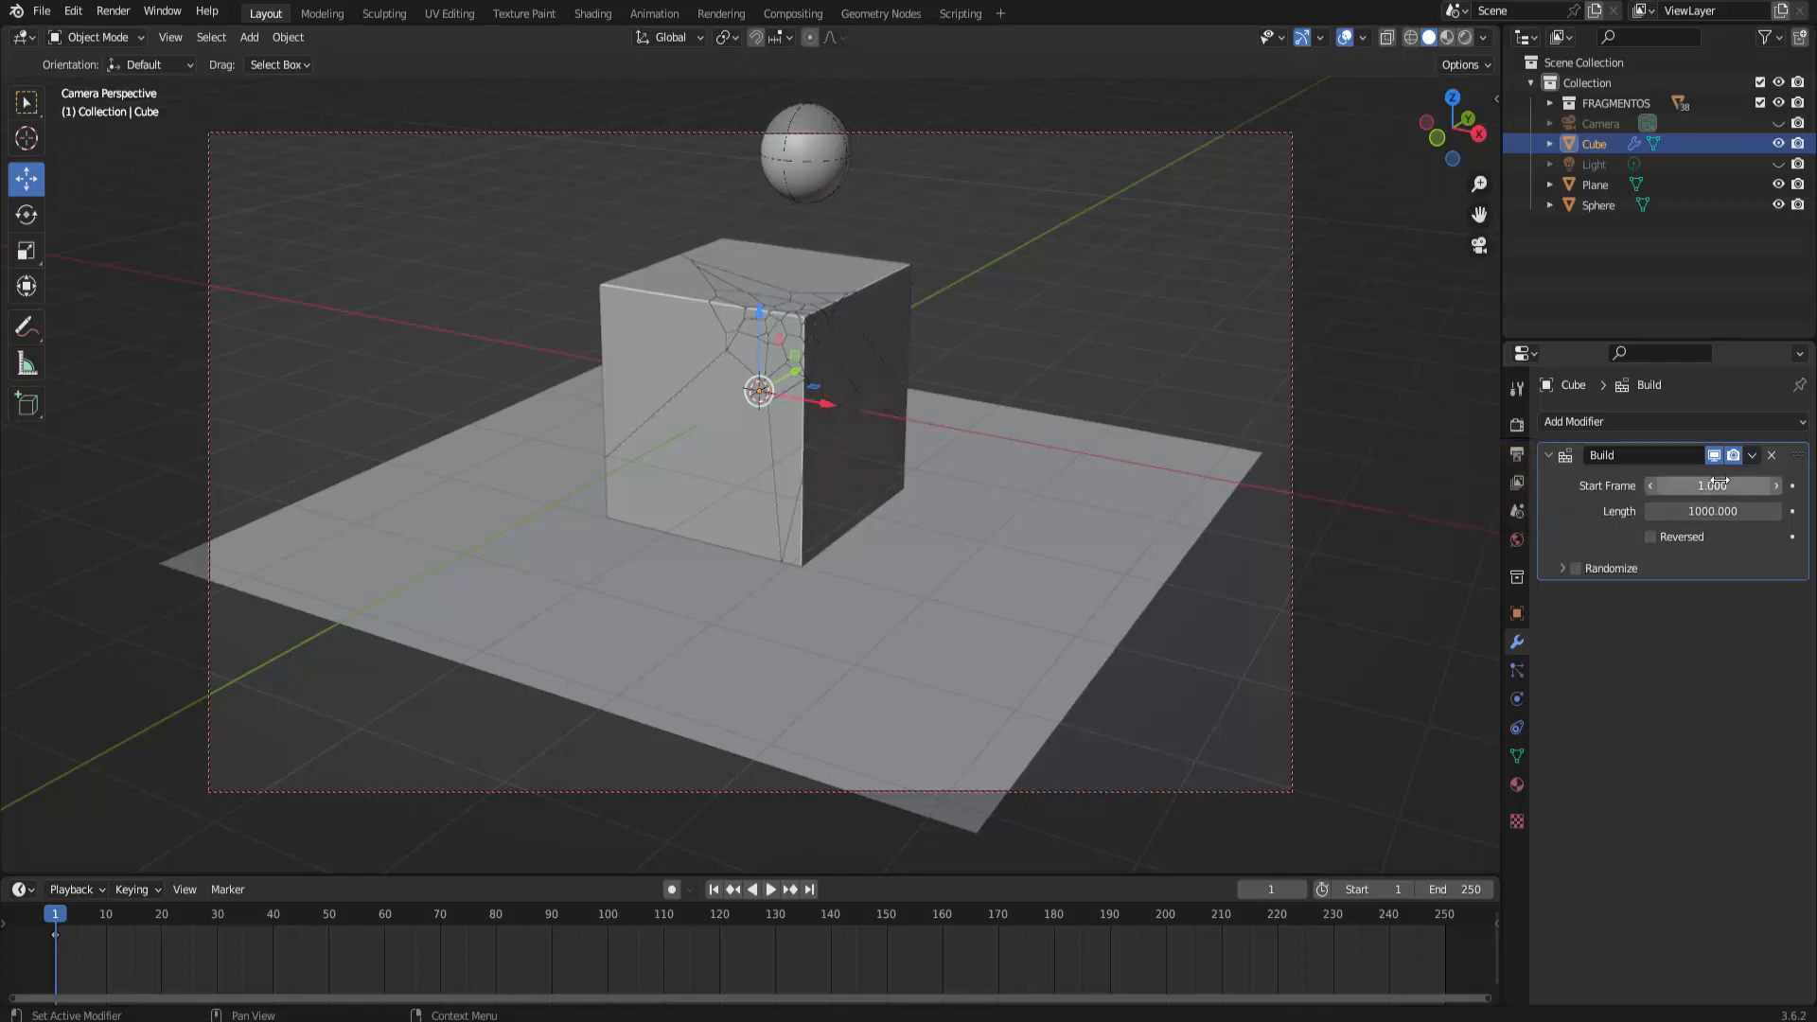
{"action": "key", "text": "Return"}
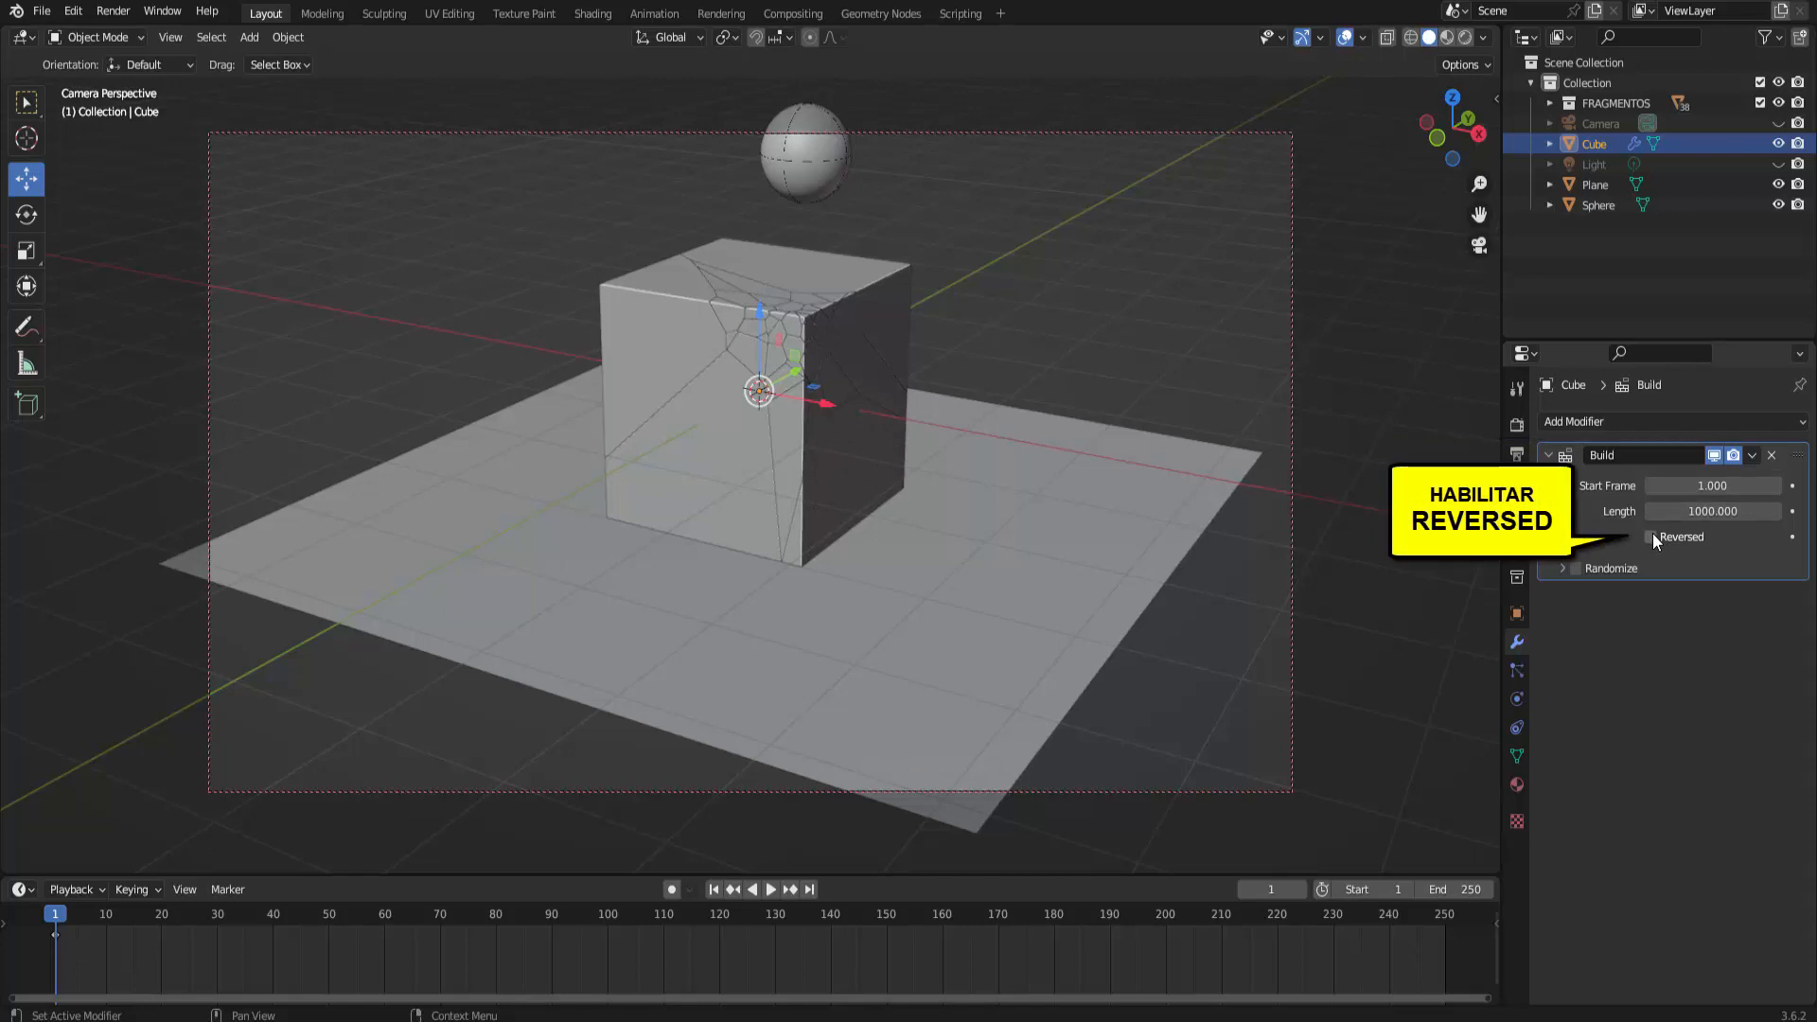
{"action": "left_click", "coordinate": [1653, 538]}
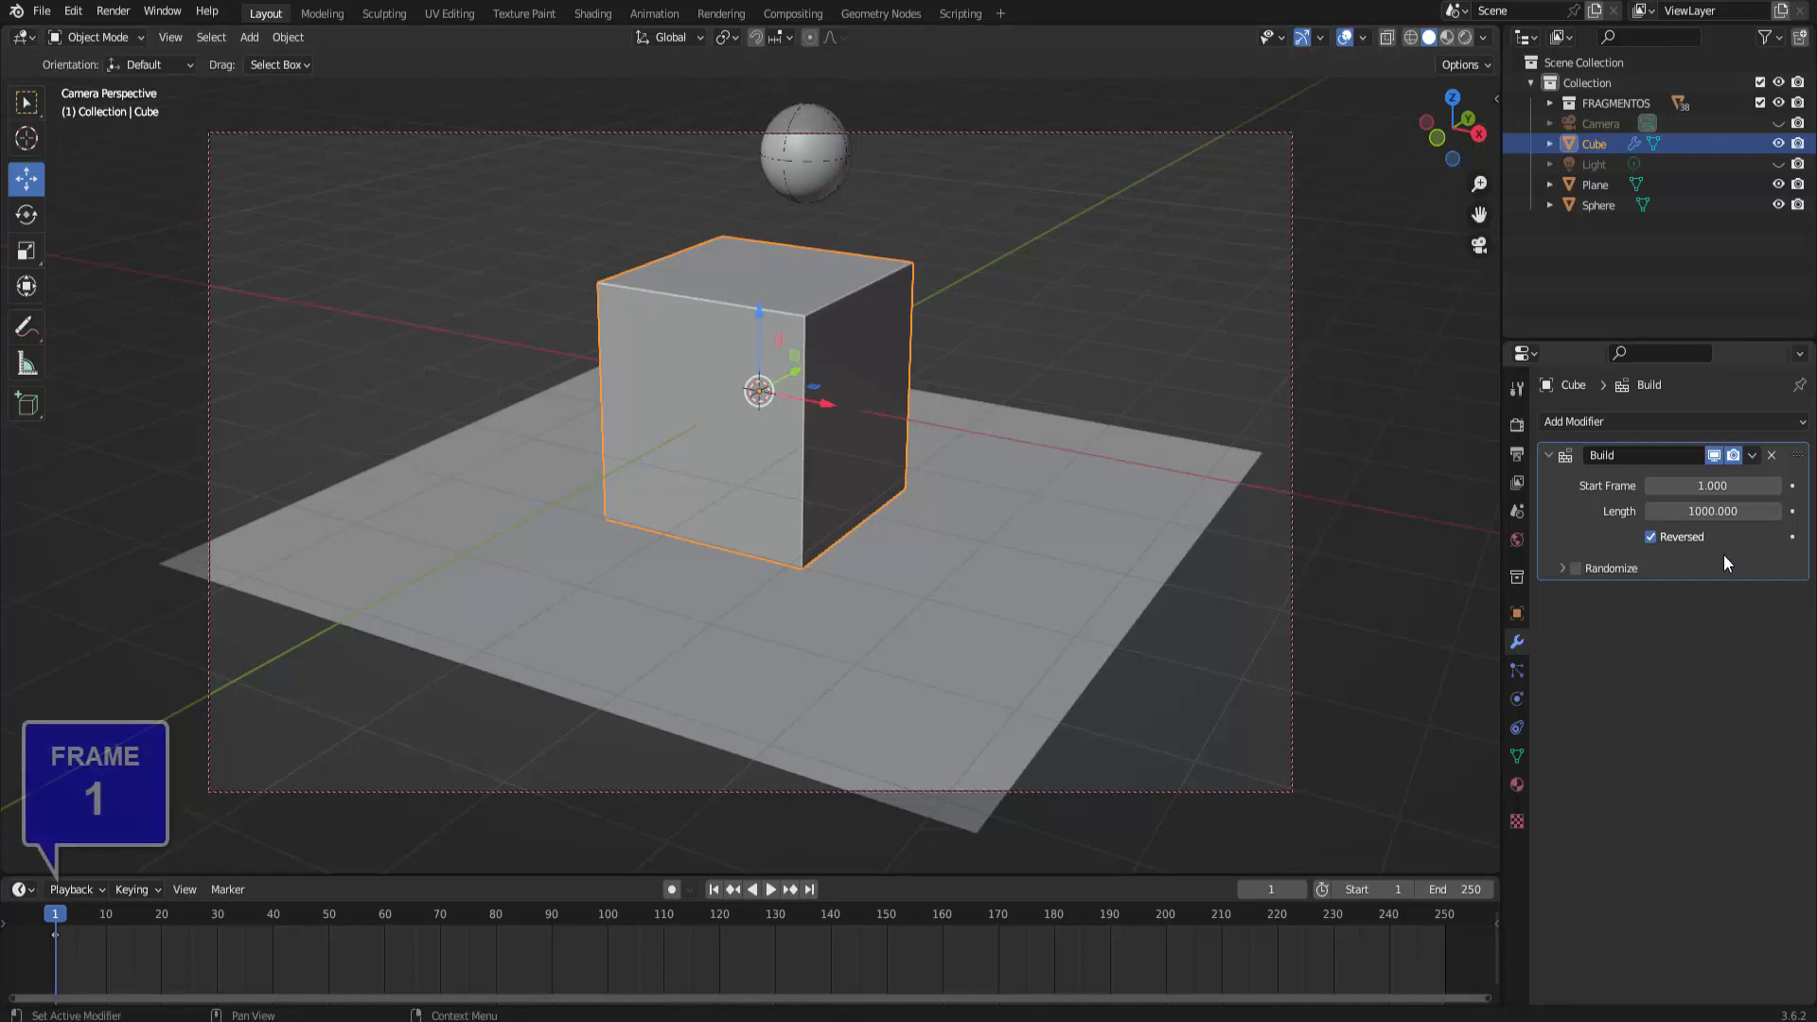
Keyframe the Build modifier's enabled Reversed option at frame 1 and again at frame 11
{"action": "left_click", "coordinate": [1793, 538]}
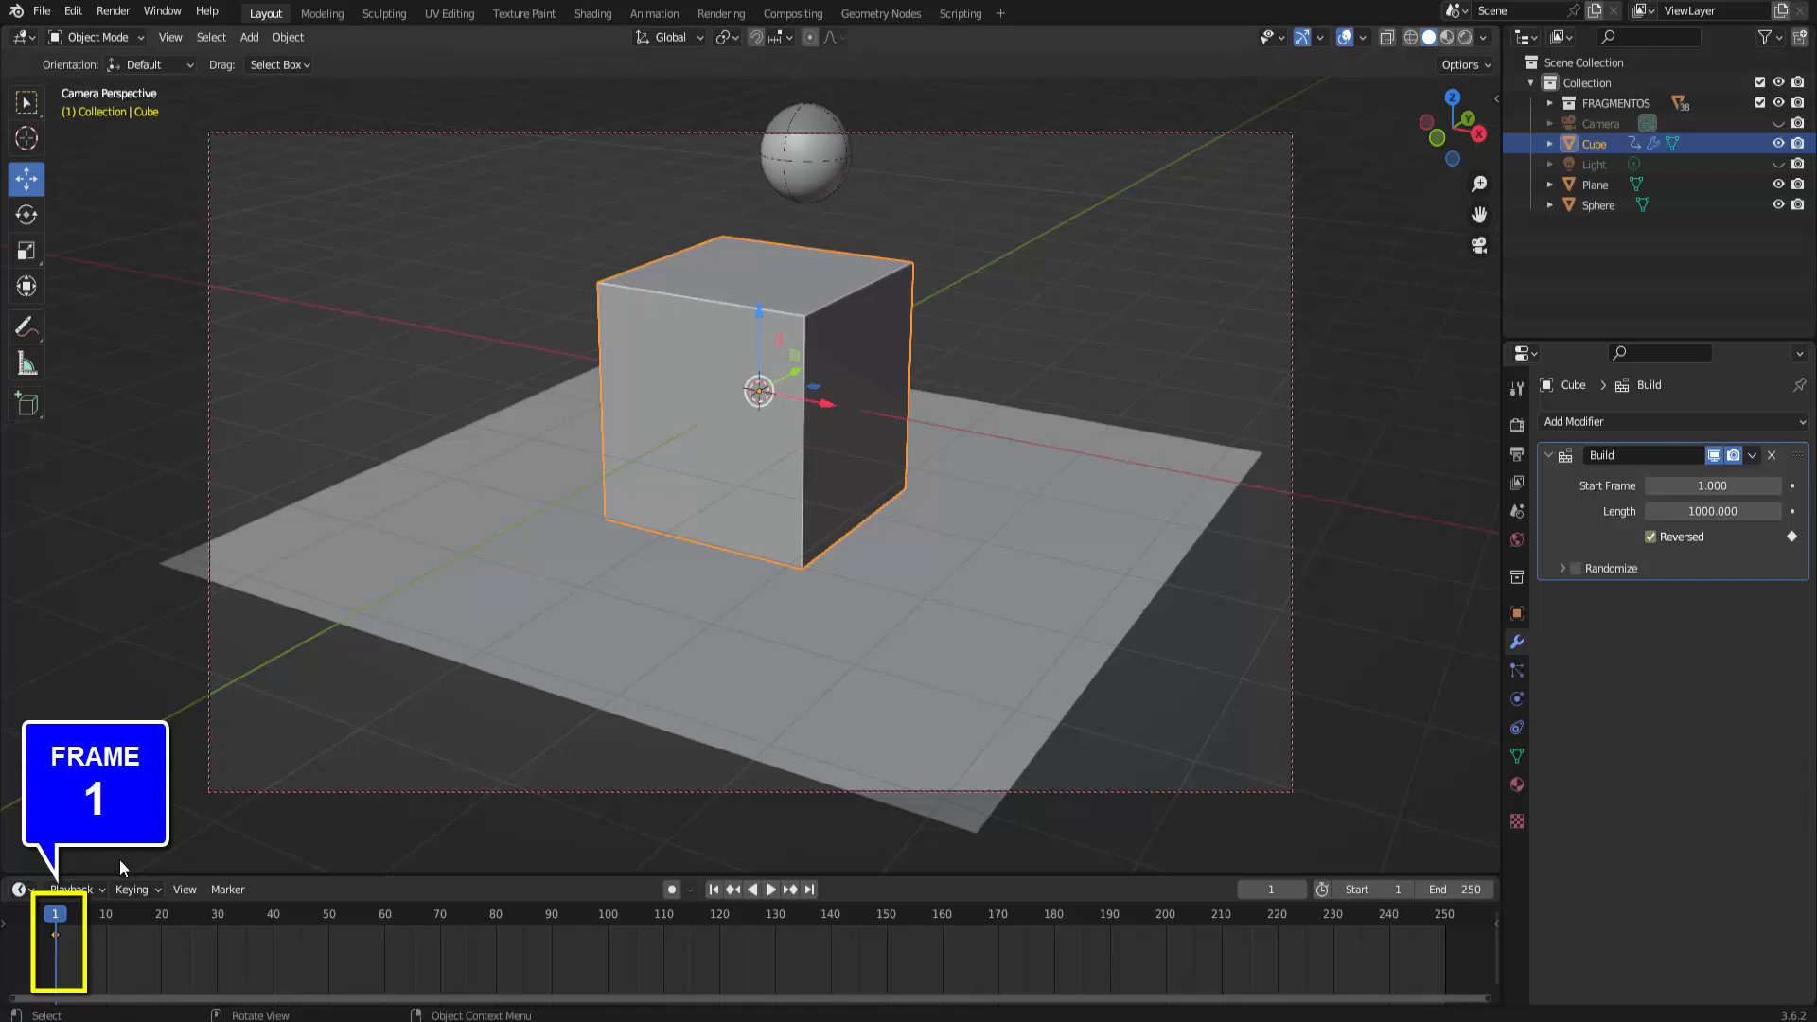
{"action": "key", "text": "space"}
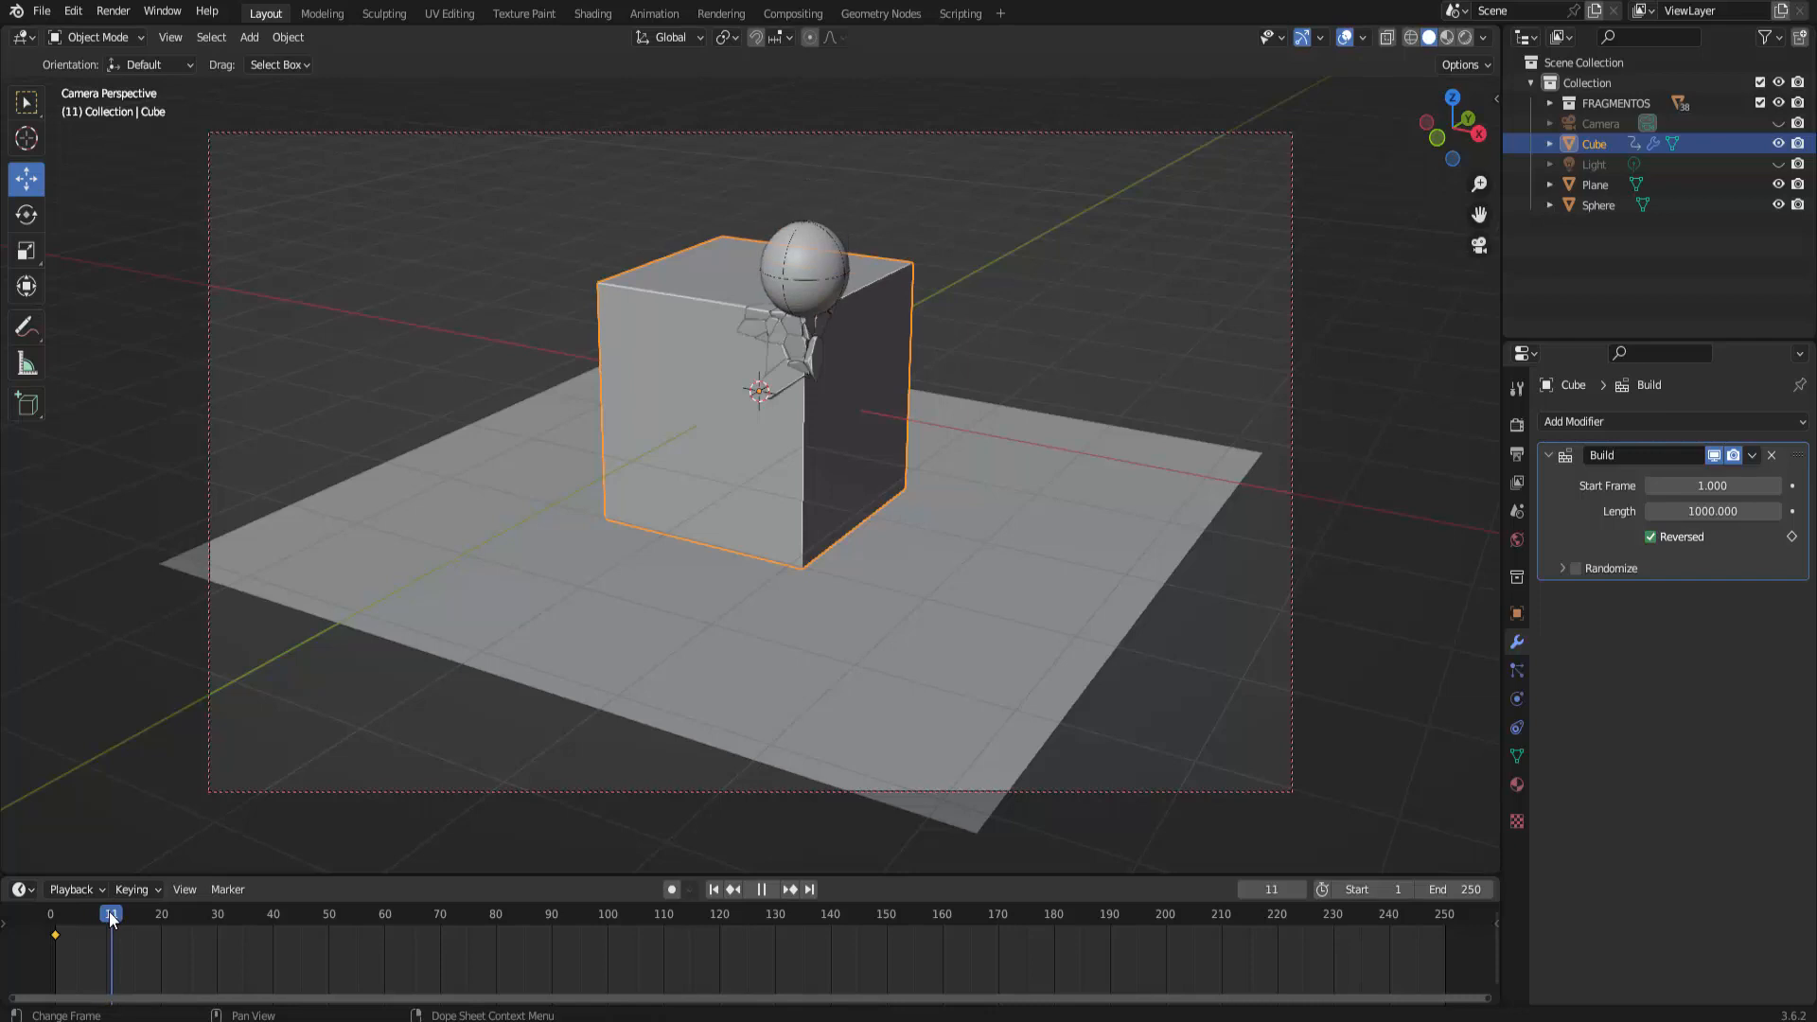
{"action": "key", "text": "space"}
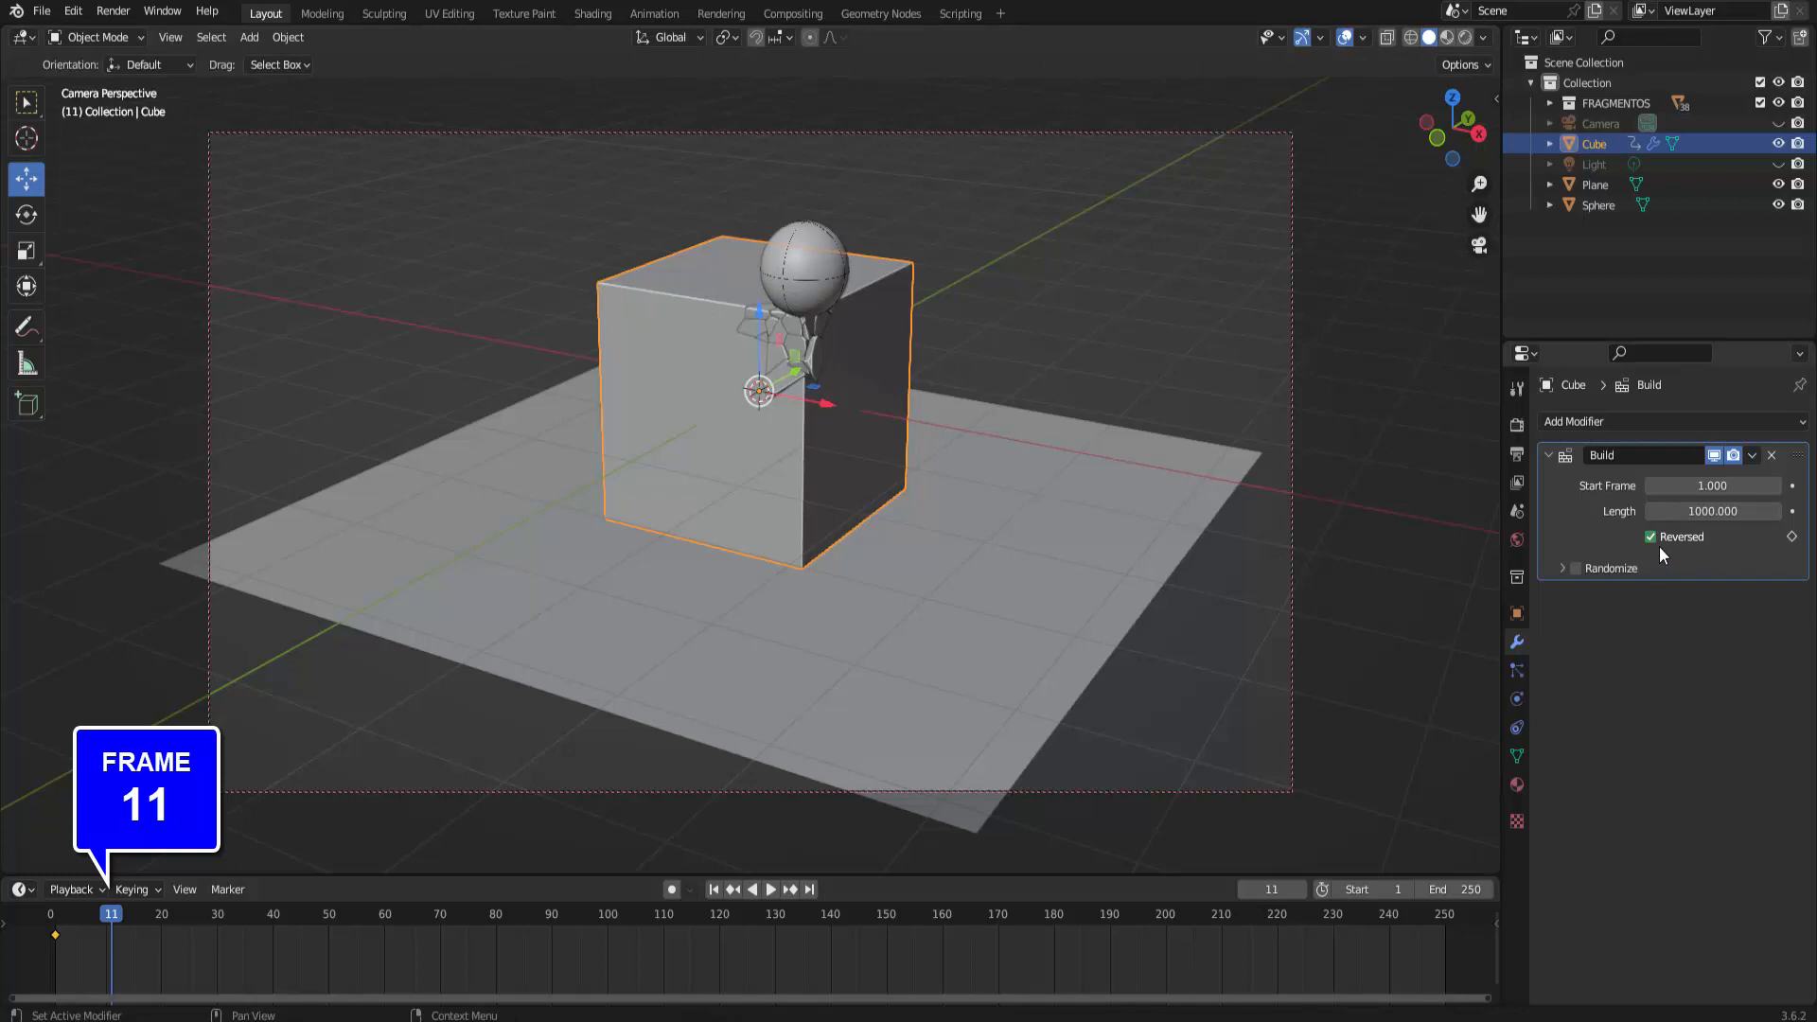
{"action": "left_click", "coordinate": [1793, 537]}
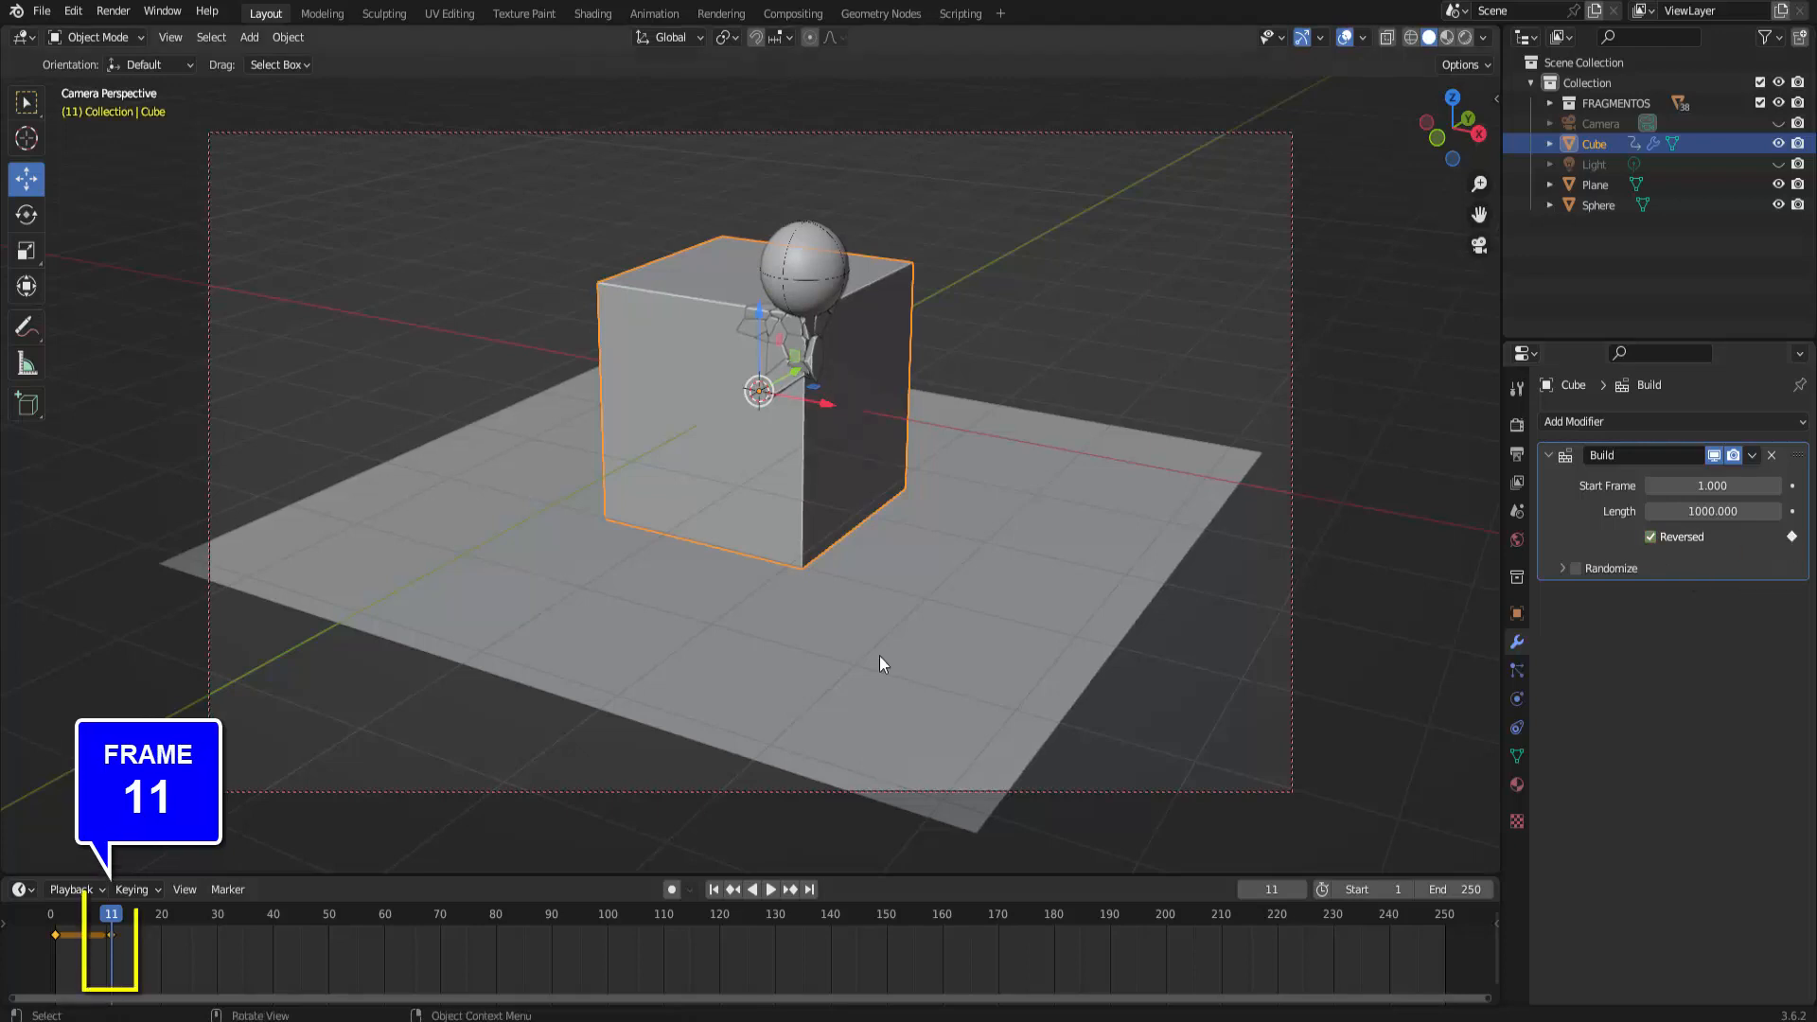
Disable the Build modifier's Reversed option at frame 12 and keyframe it there
{"action": "left_click", "coordinate": [117, 916]}
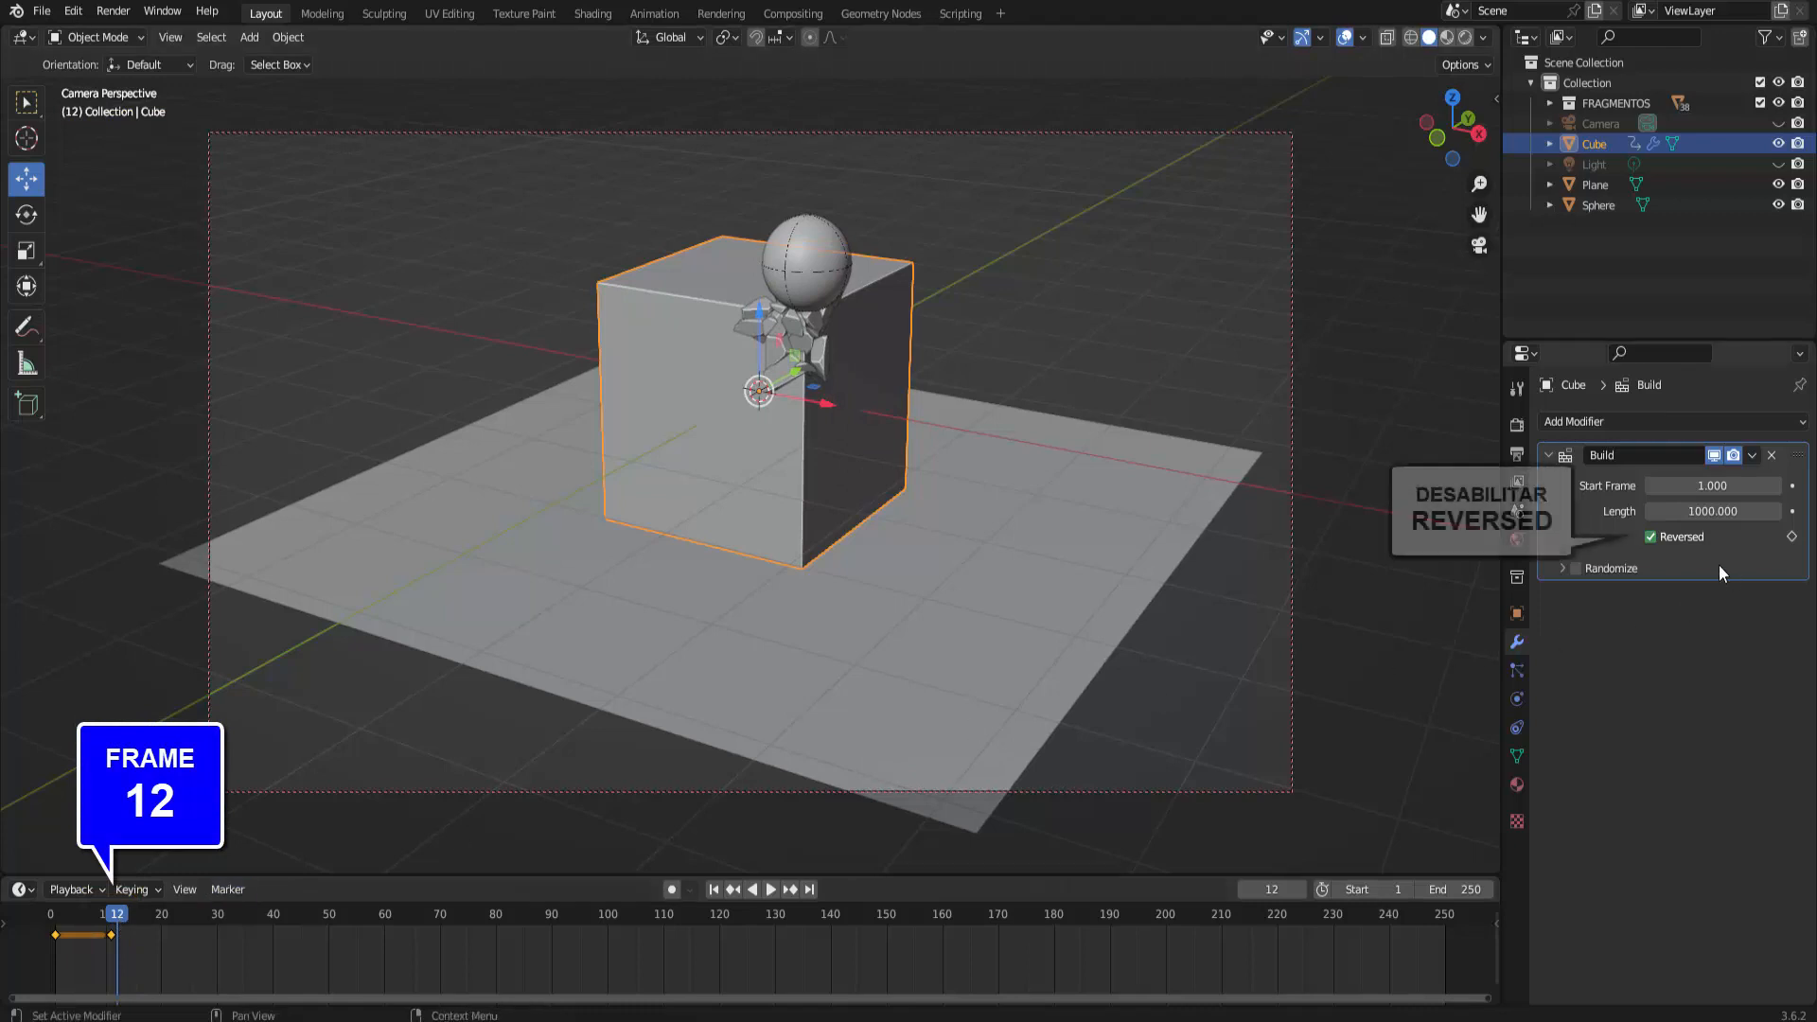
{"action": "left_click", "coordinate": [1652, 537]}
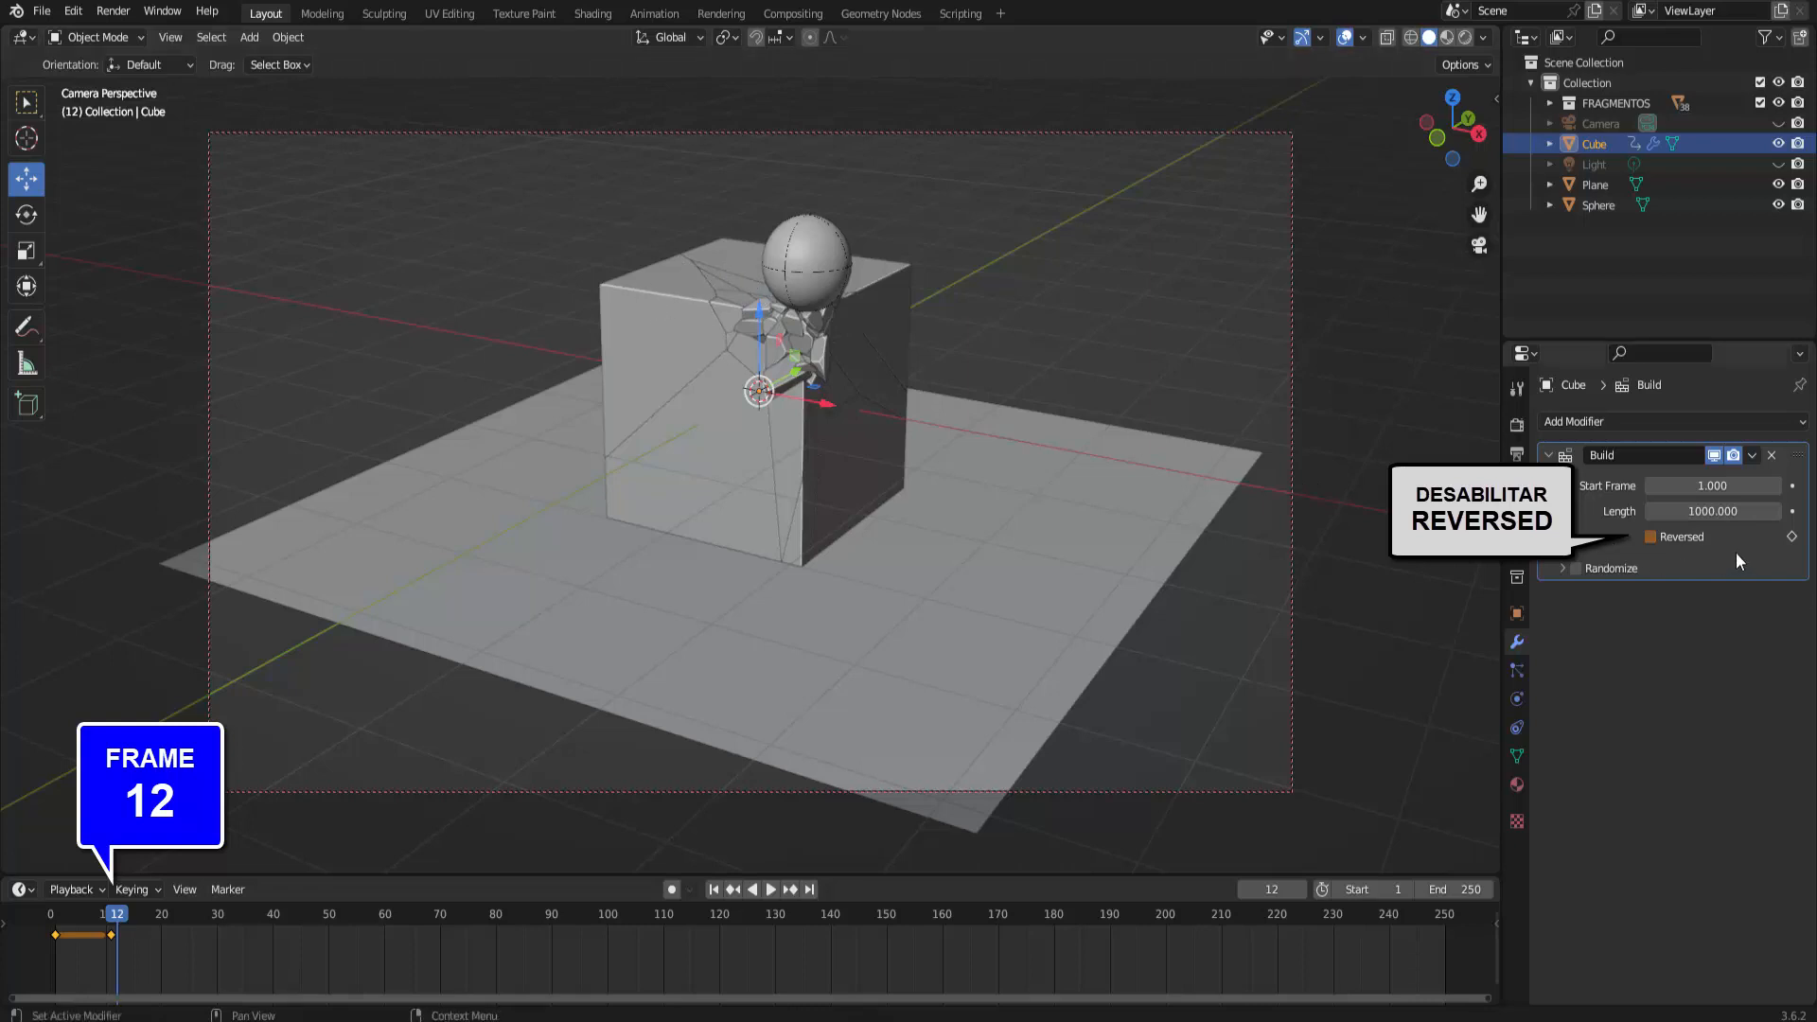
{"action": "left_click", "coordinate": [1792, 536]}
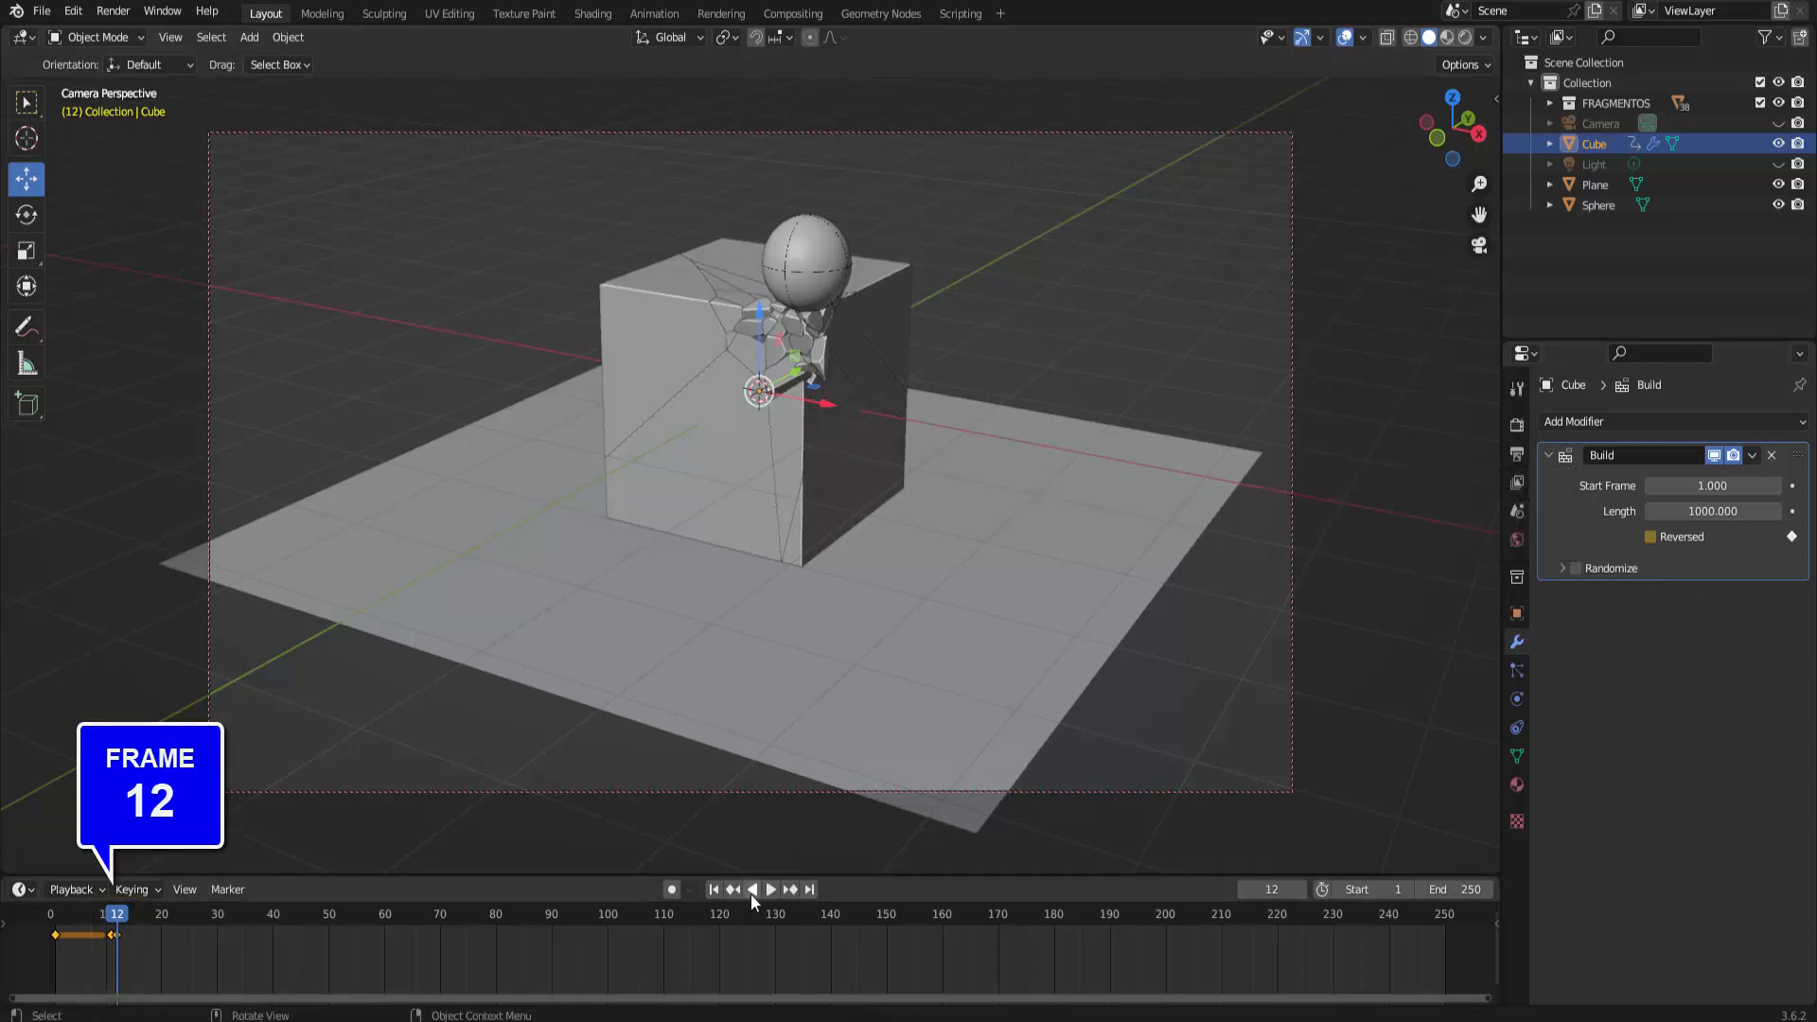
Play the animation from the first frame to check the swap from whole cube to fragments, stopping around frame 38
{"action": "left_click", "coordinate": [713, 890]}
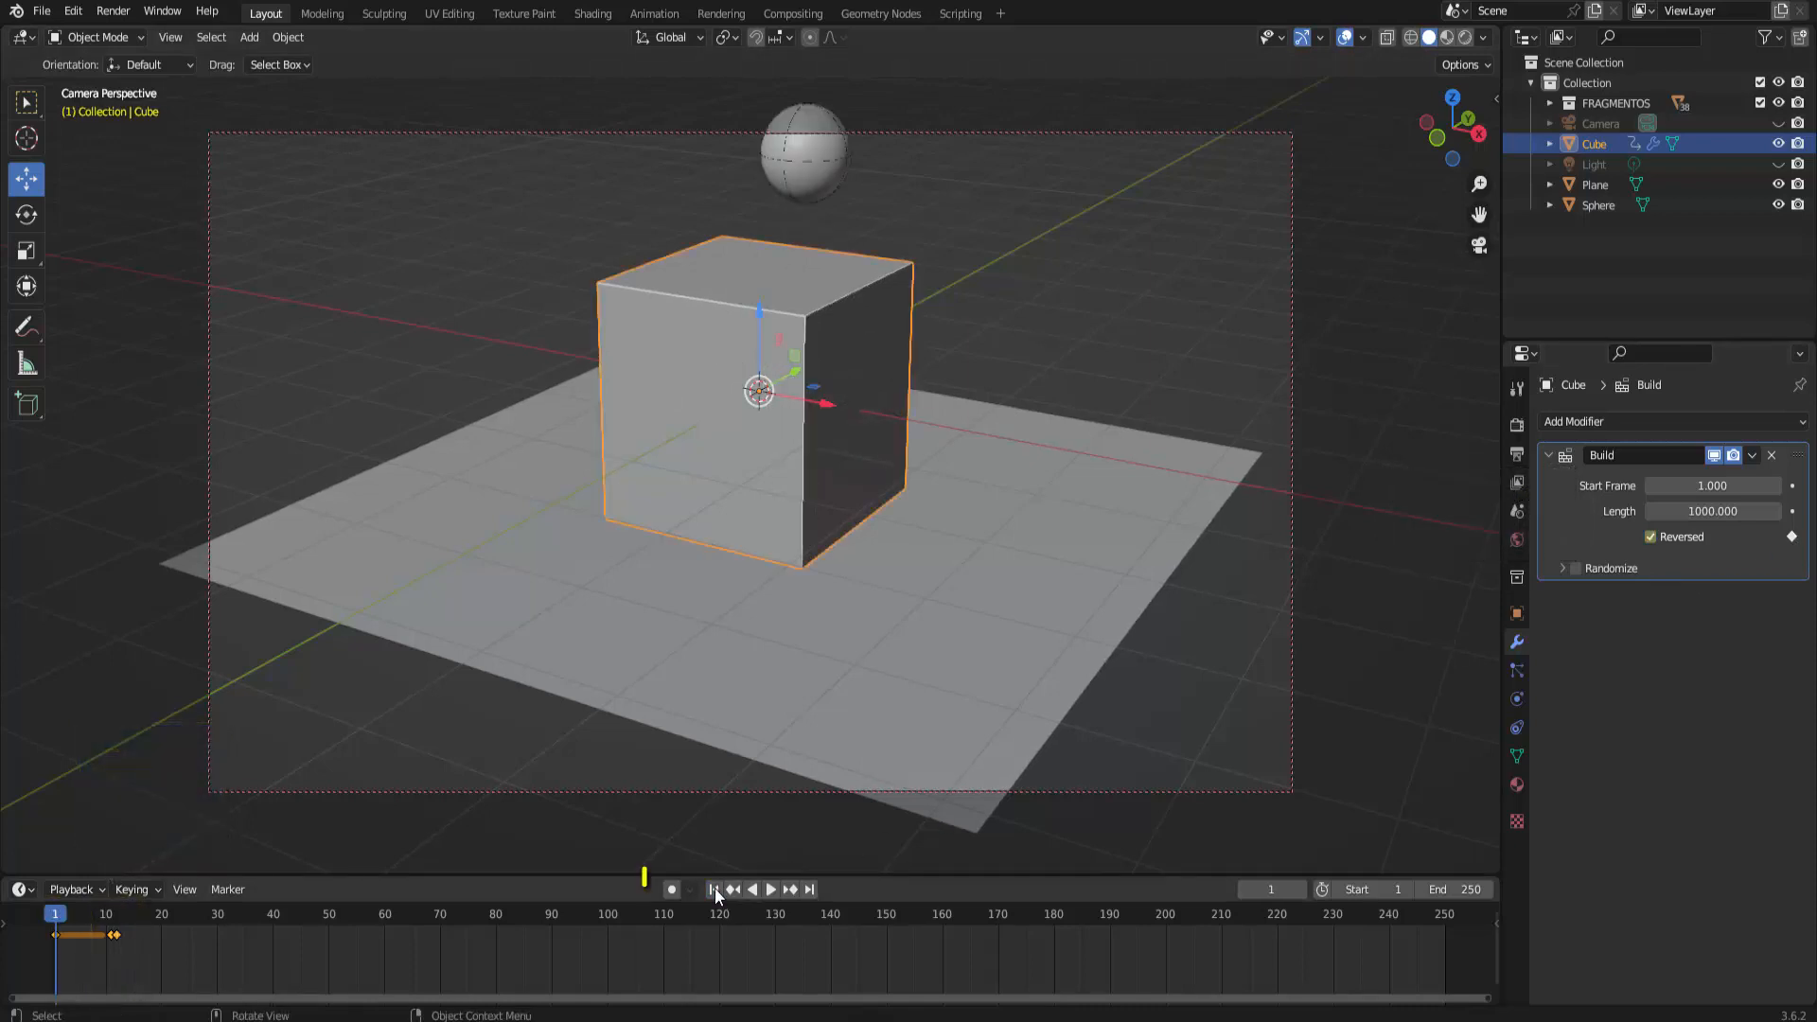
{"action": "left_click", "coordinate": [773, 889]}
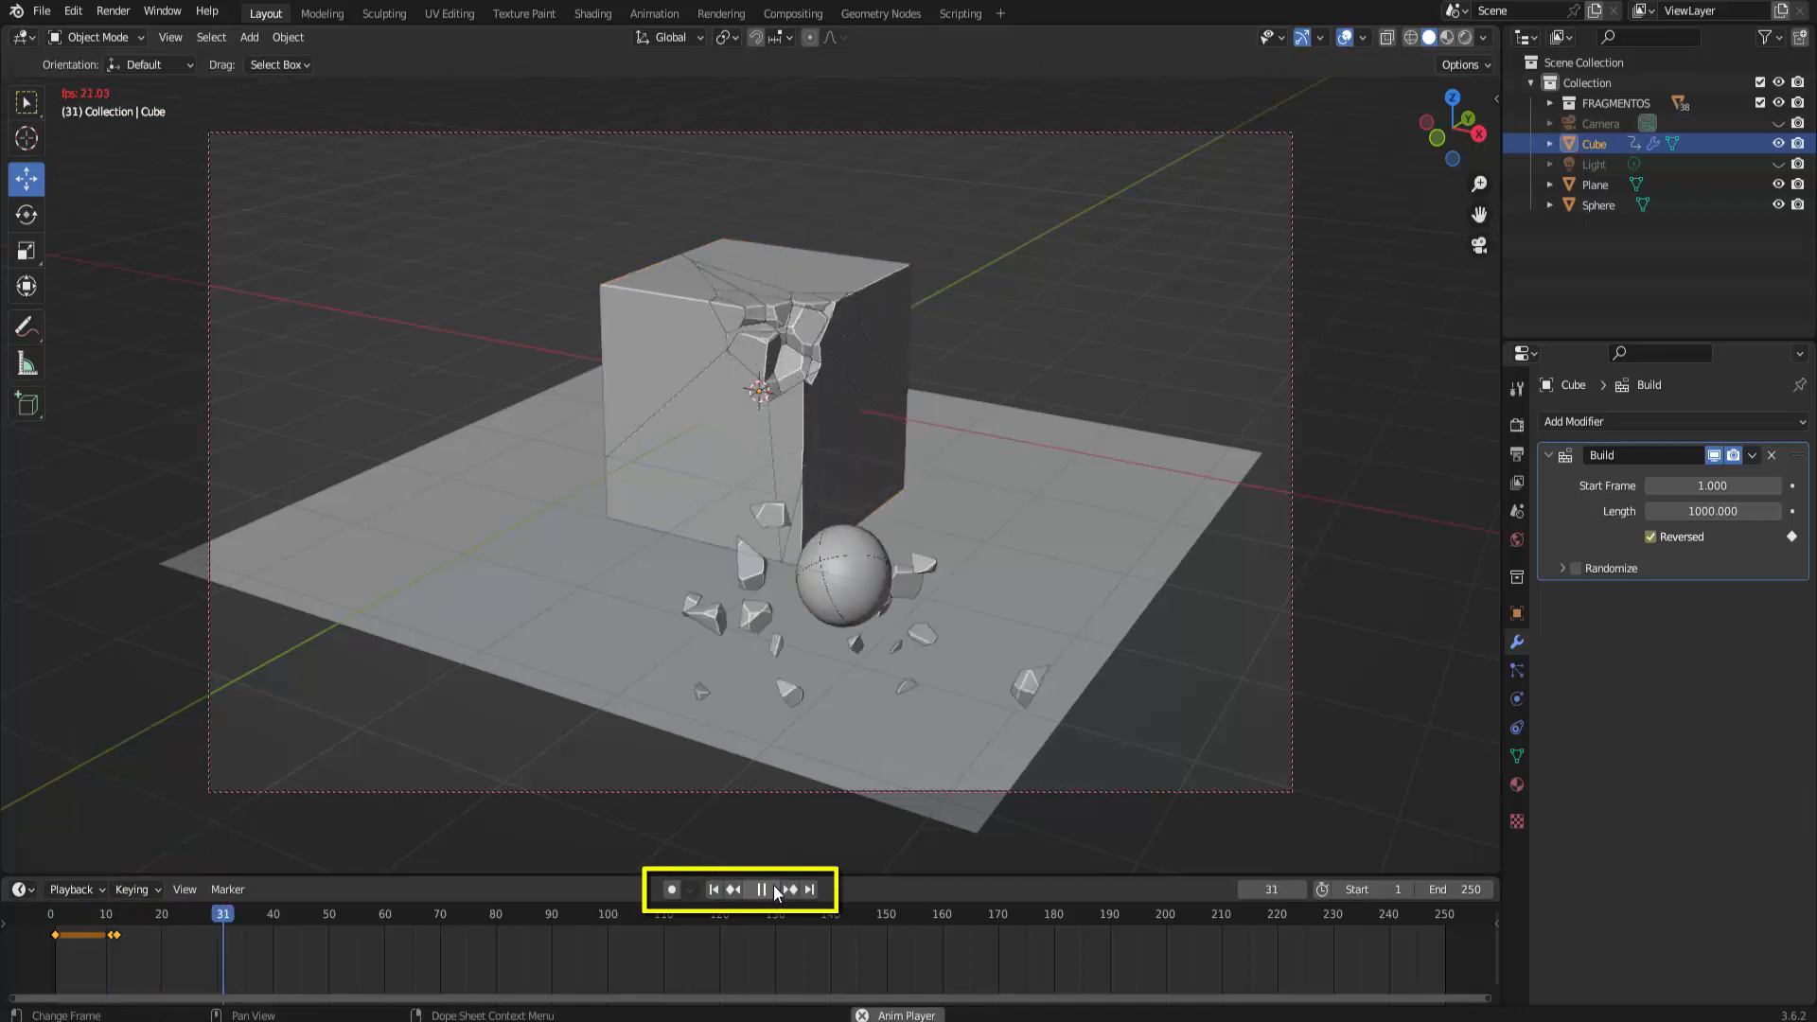
{"action": "left_click", "coordinate": [774, 886]}
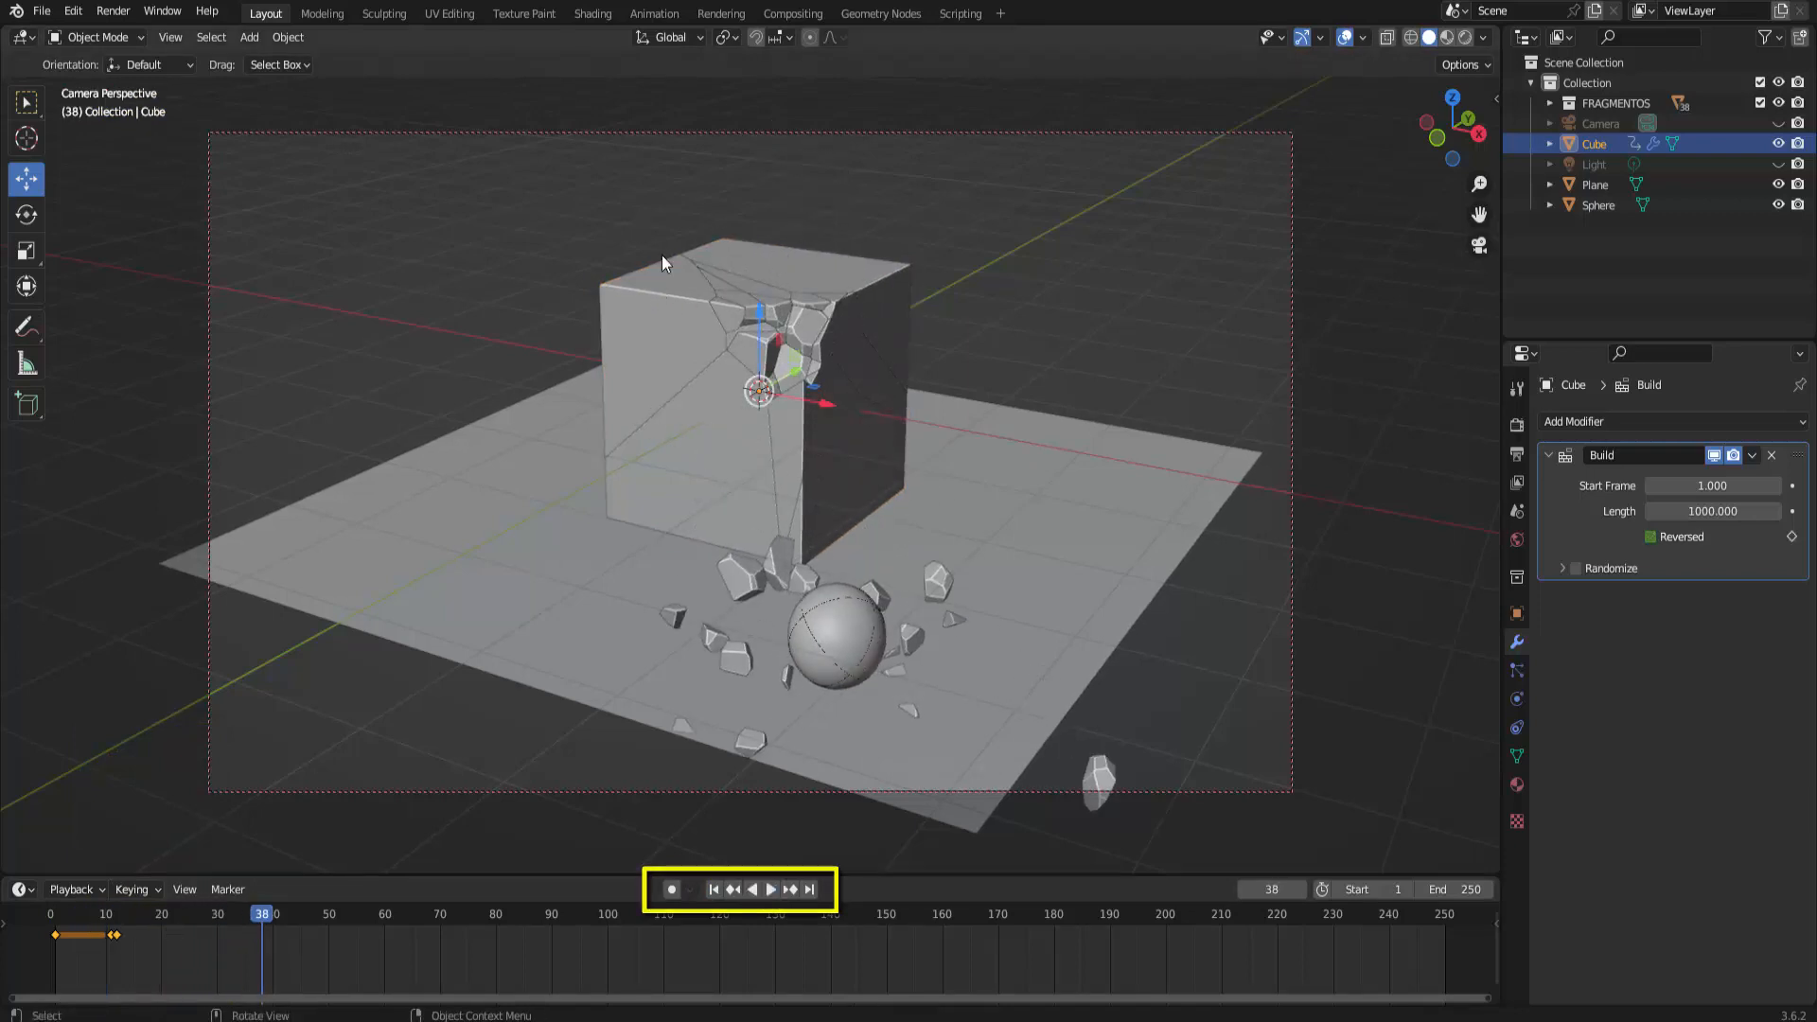
Play the animation from the first frame with the cube seen from a higher angle, stopping around frame 44
{"action": "middle_click_drag", "start_coordinate": [934, 363], "coordinate": [903, 509]}
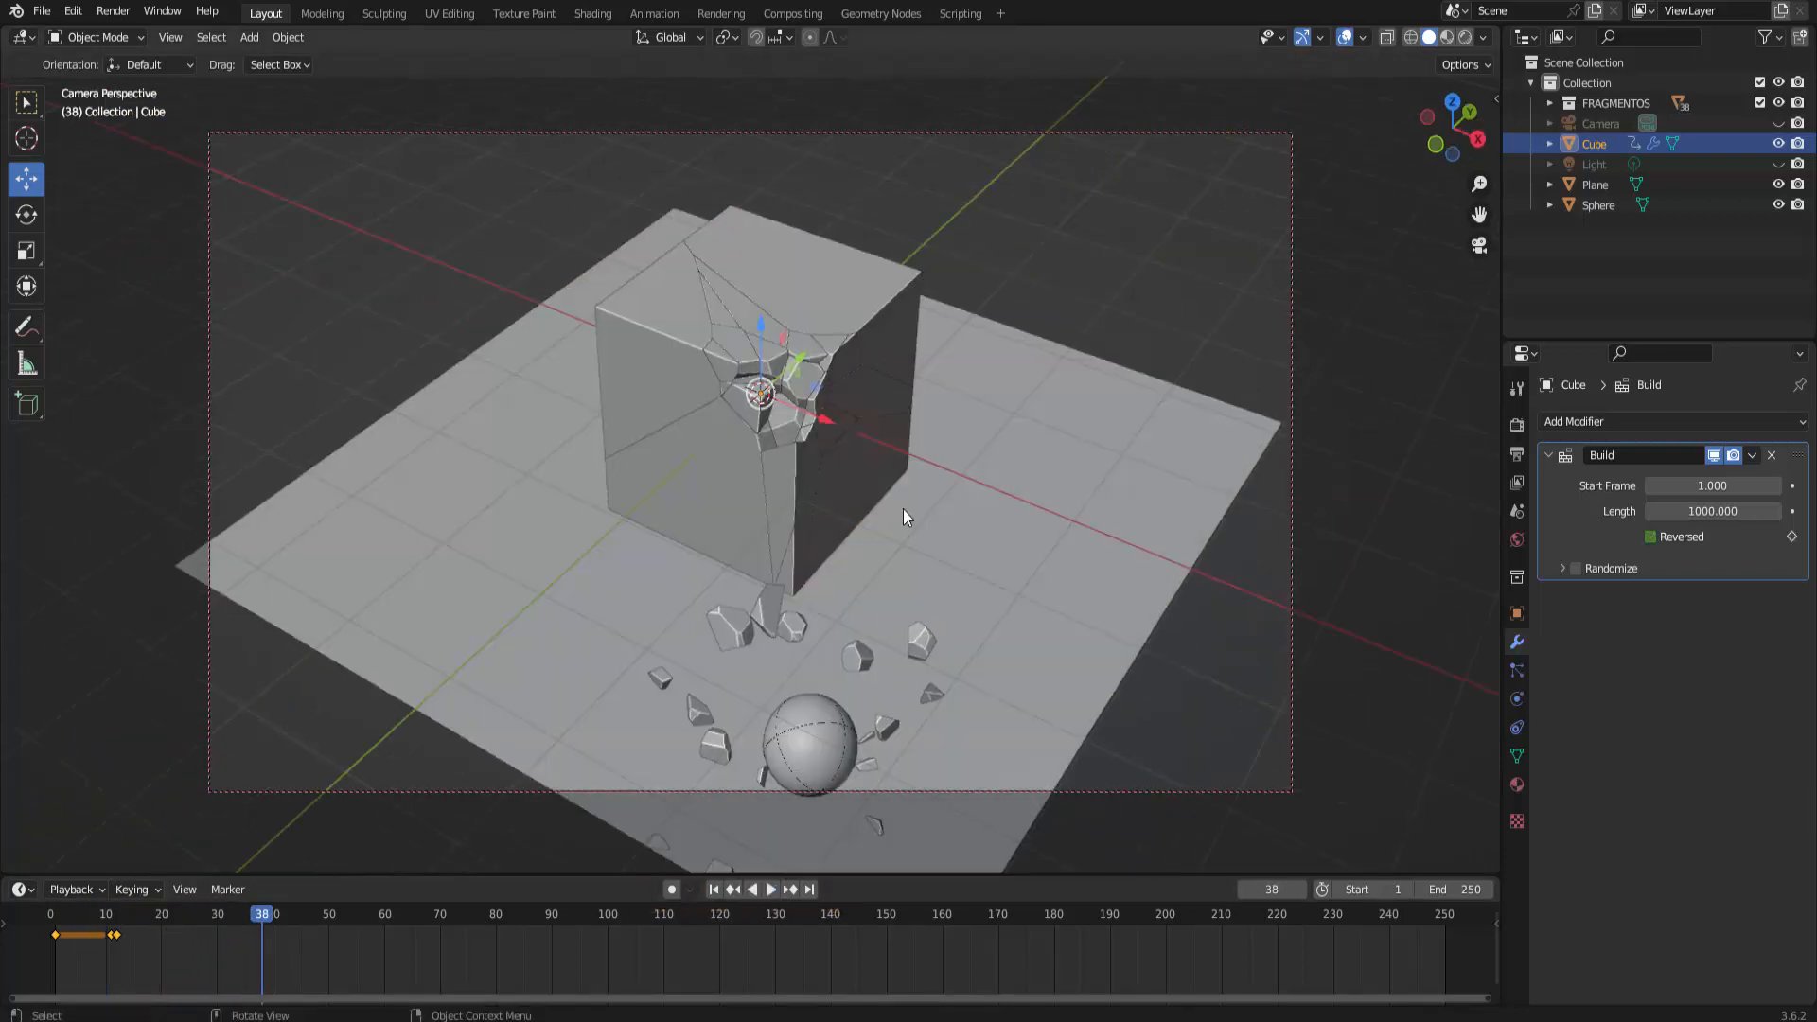
{"action": "left_click", "coordinate": [731, 888]}
{"action": "left_click", "coordinate": [716, 888]}
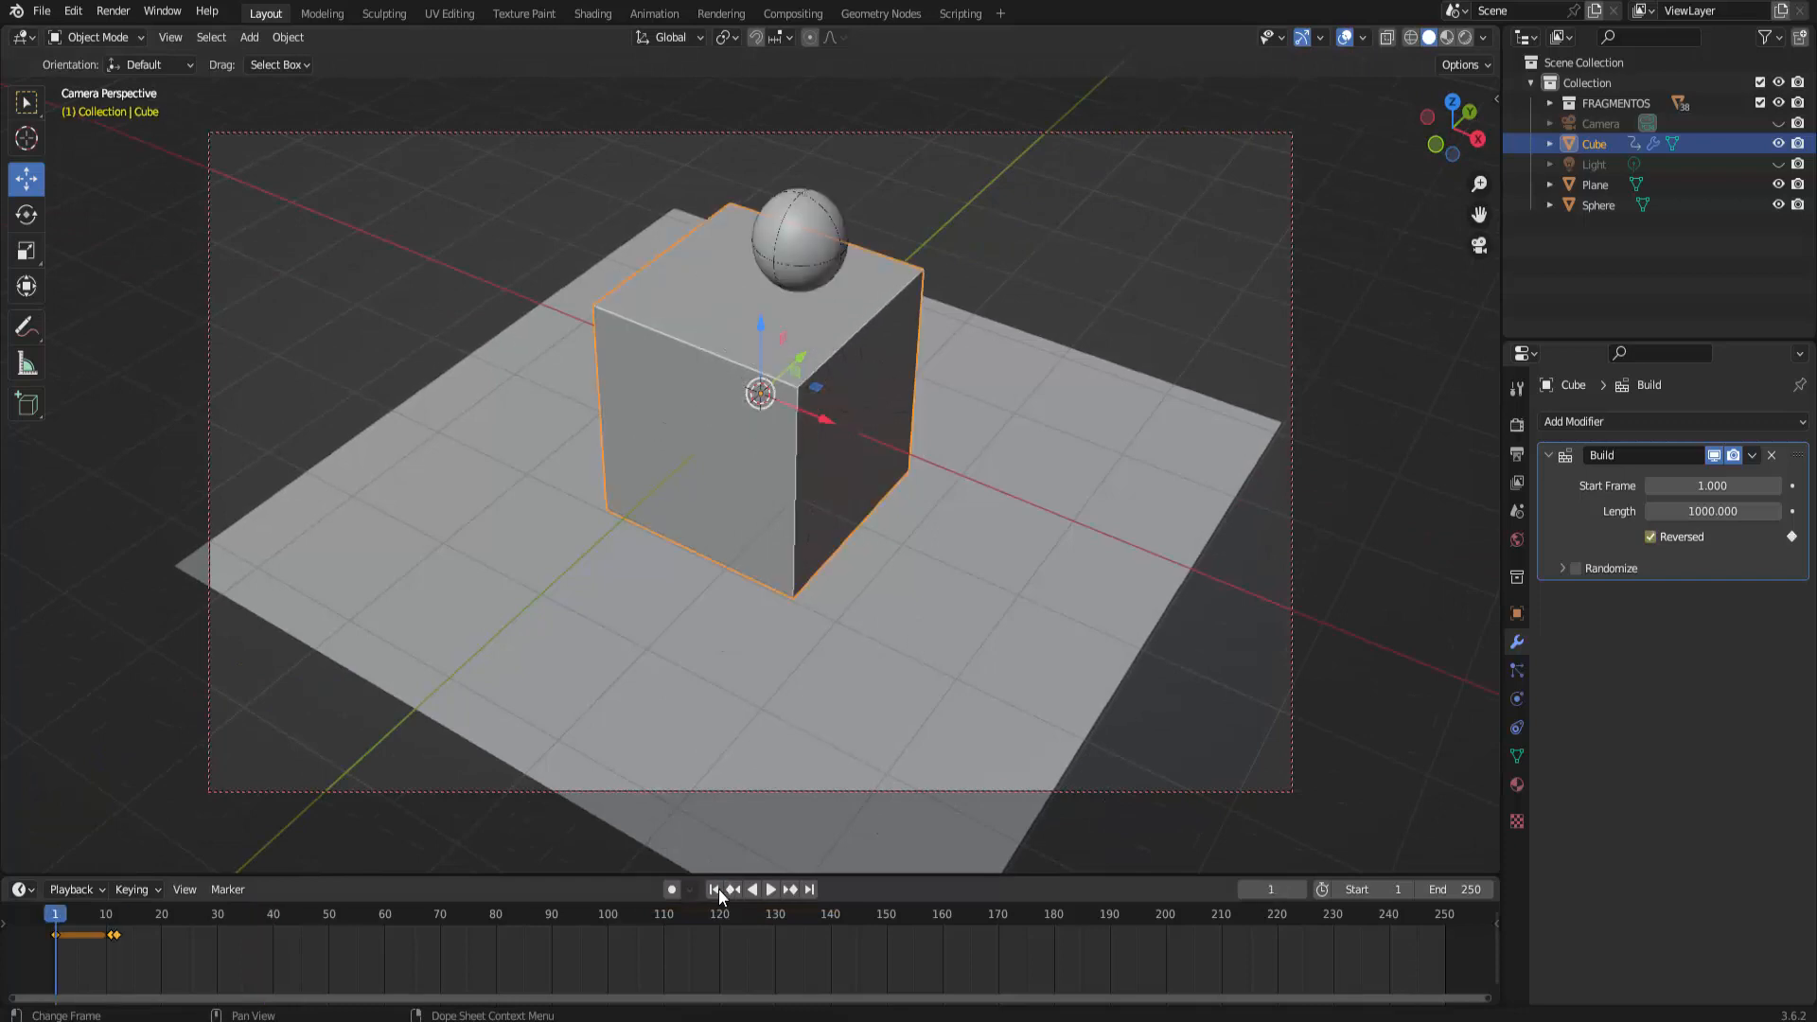
{"action": "left_click", "coordinate": [771, 890]}
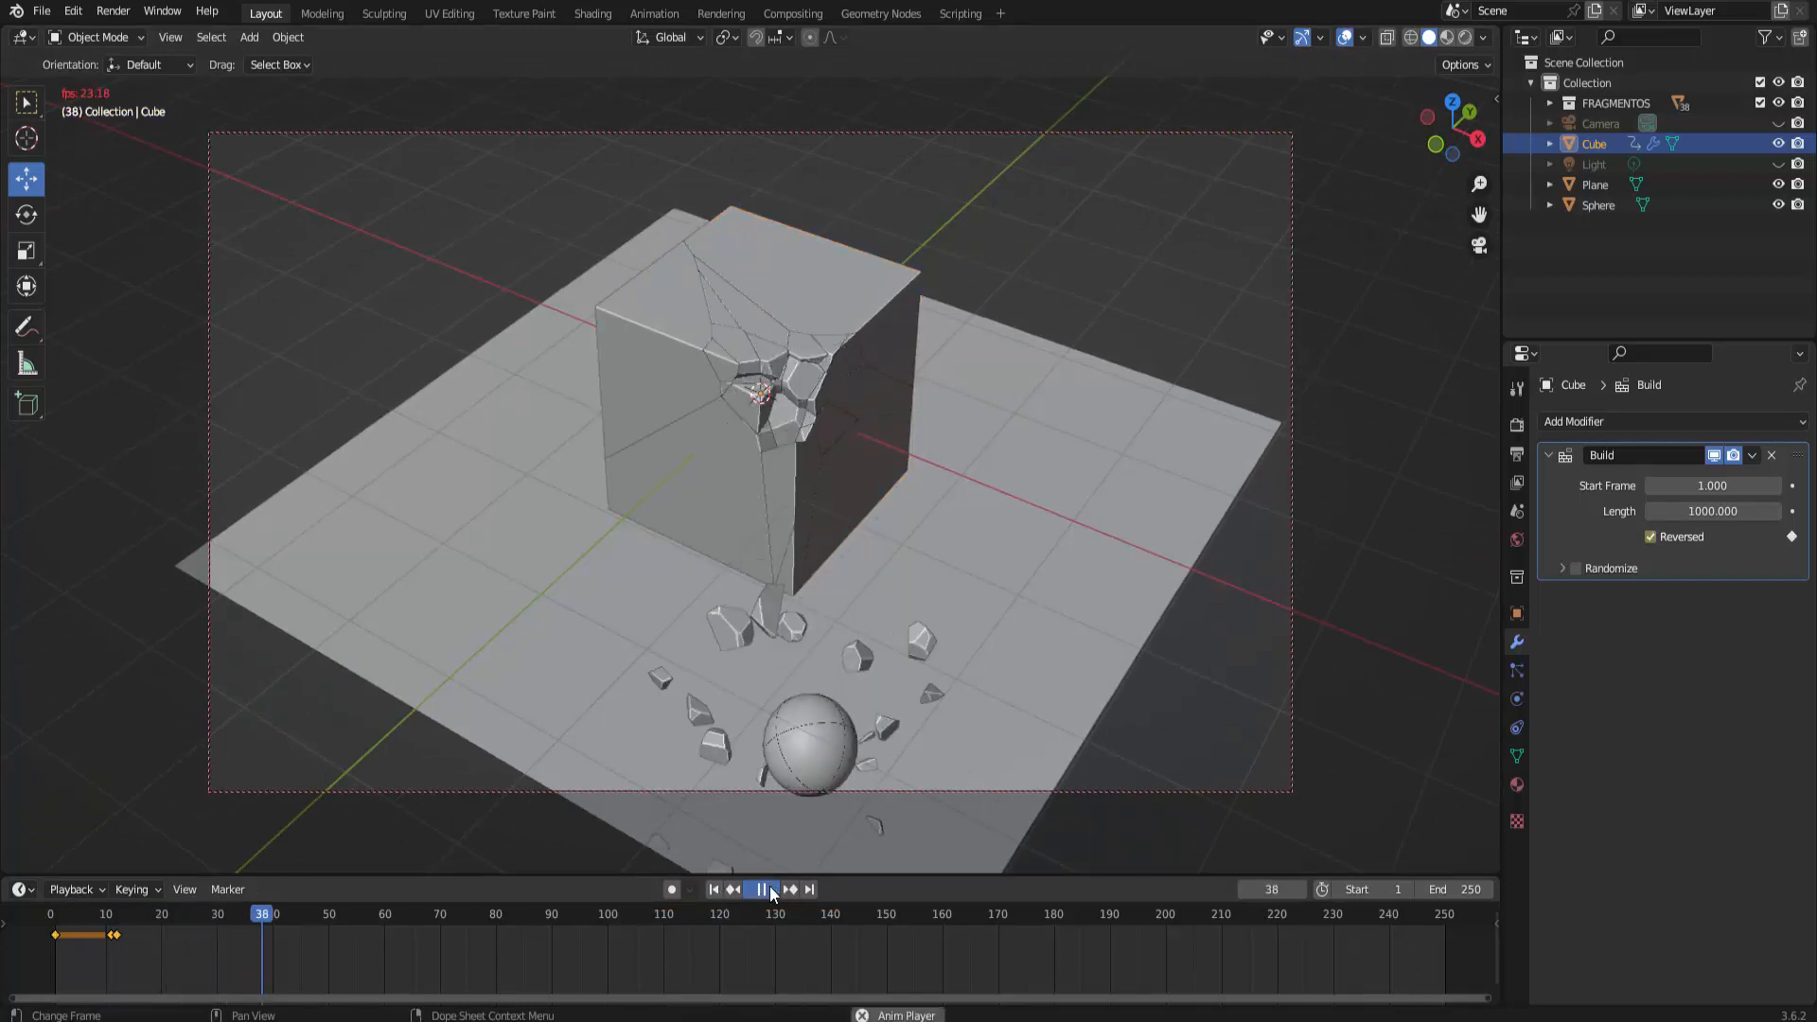
{"action": "left_click", "coordinate": [772, 890]}
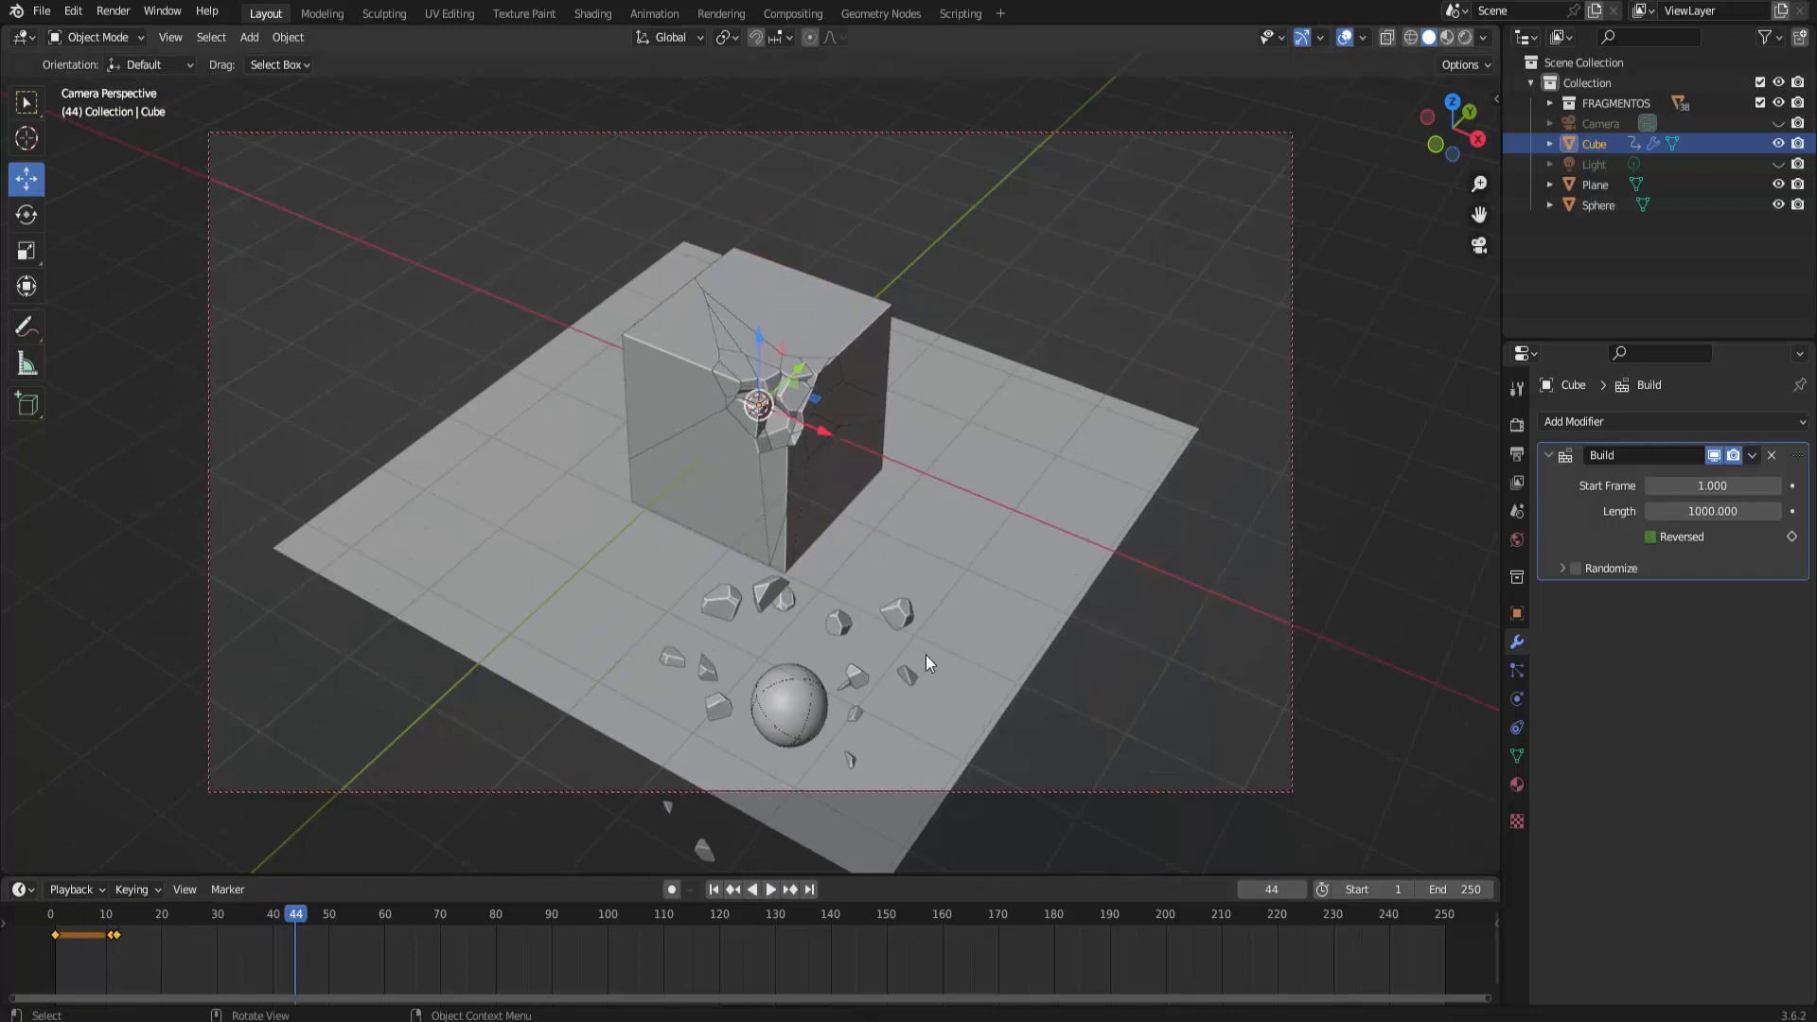
Replay the animation from the first frame from a lower viewing angle, stopping around frame 86
{"action": "middle_click_drag", "start_coordinate": [926, 655], "coordinate": [933, 594]}
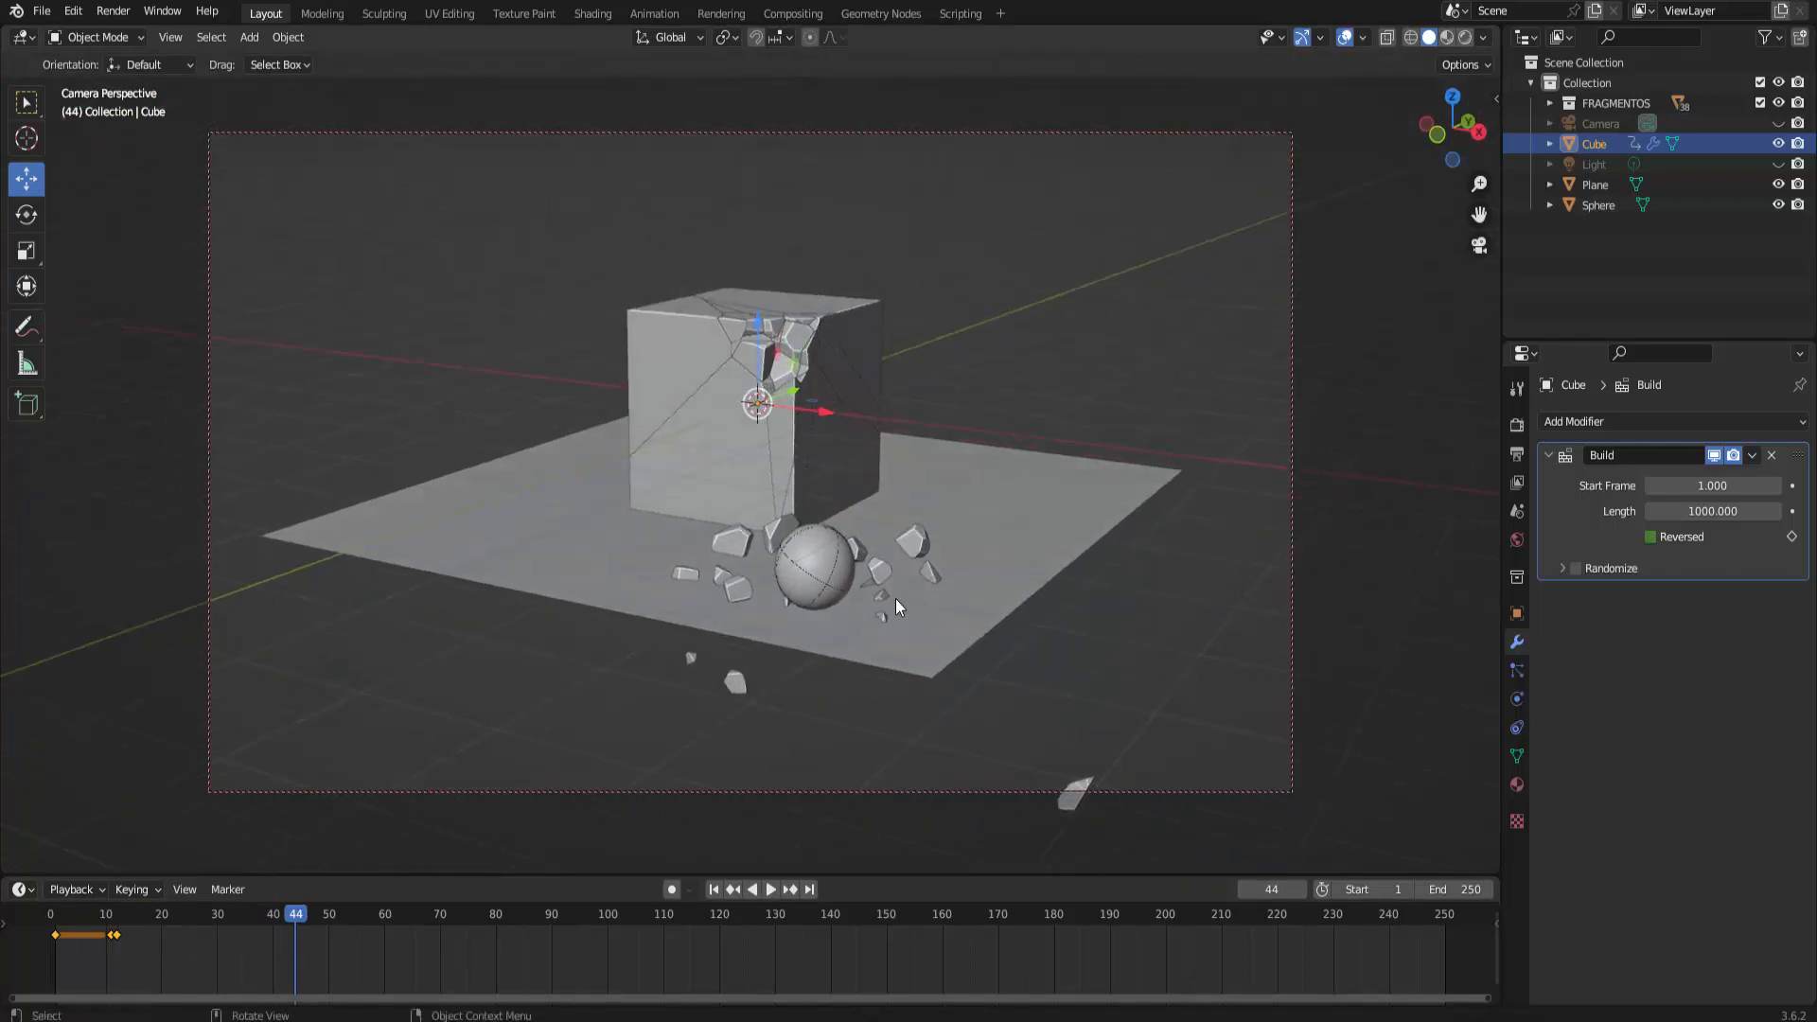
{"action": "left_click", "coordinate": [714, 890]}
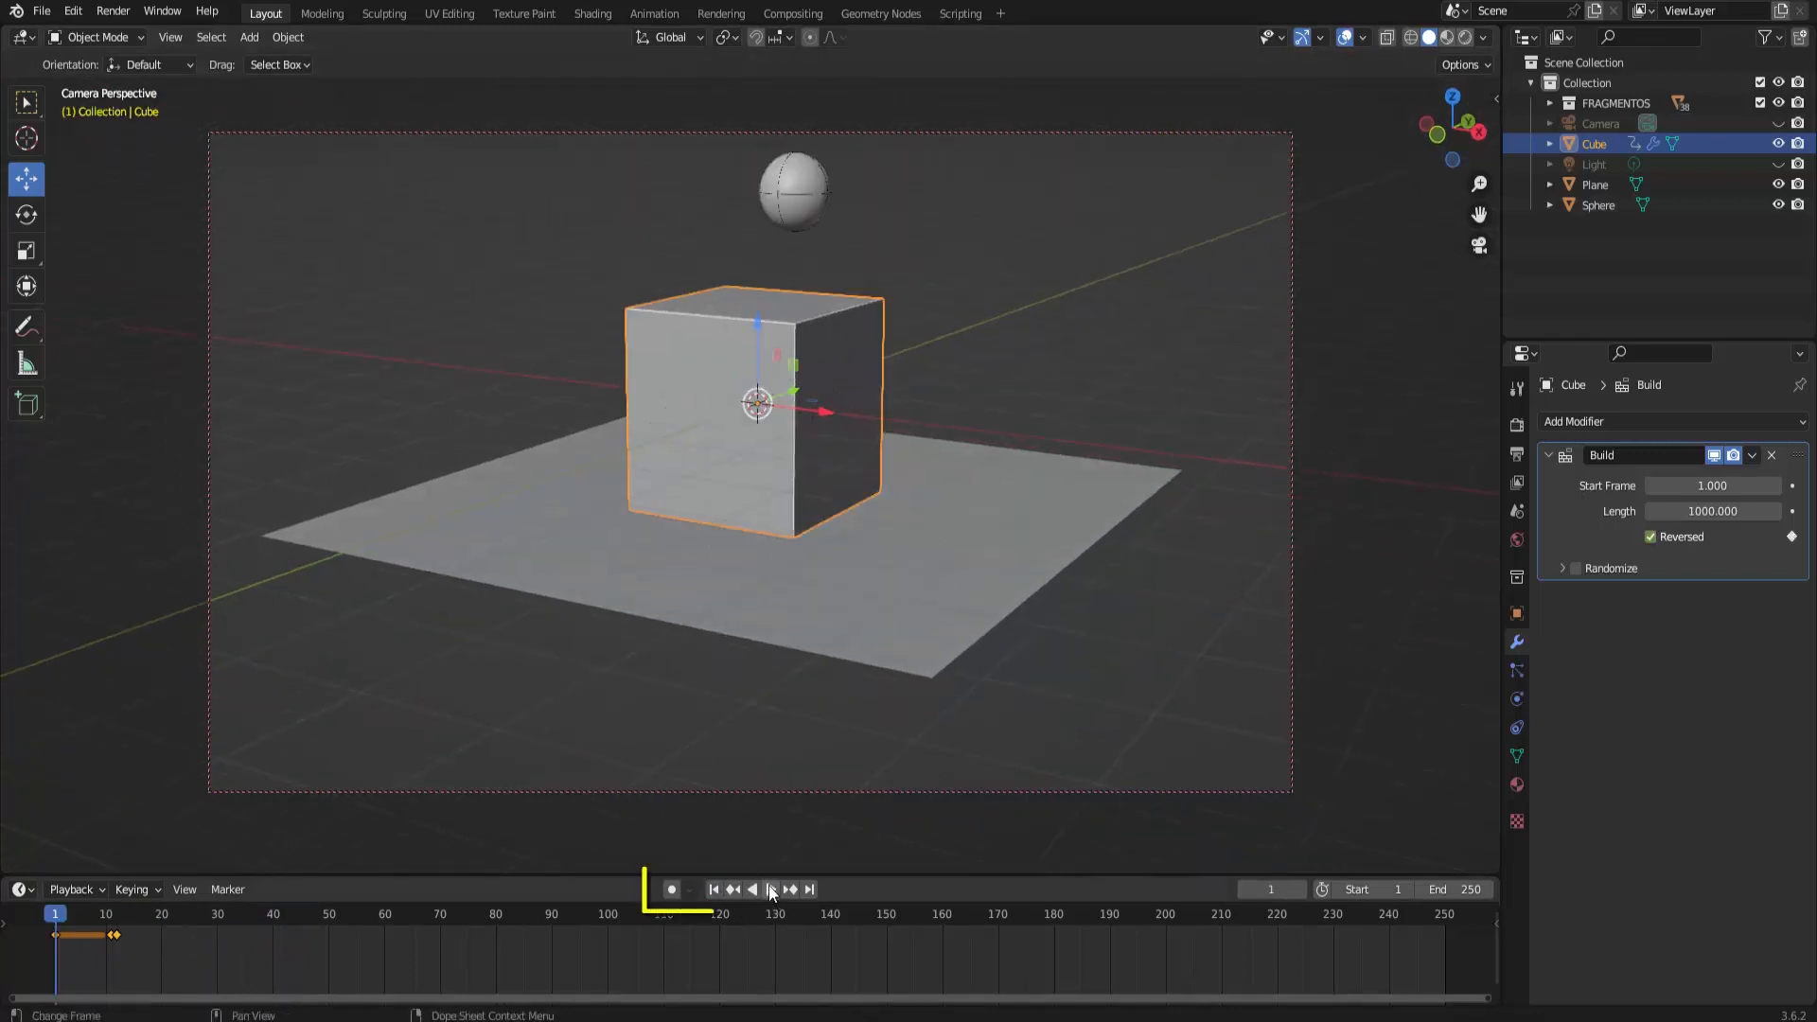
{"action": "left_click", "coordinate": [769, 890]}
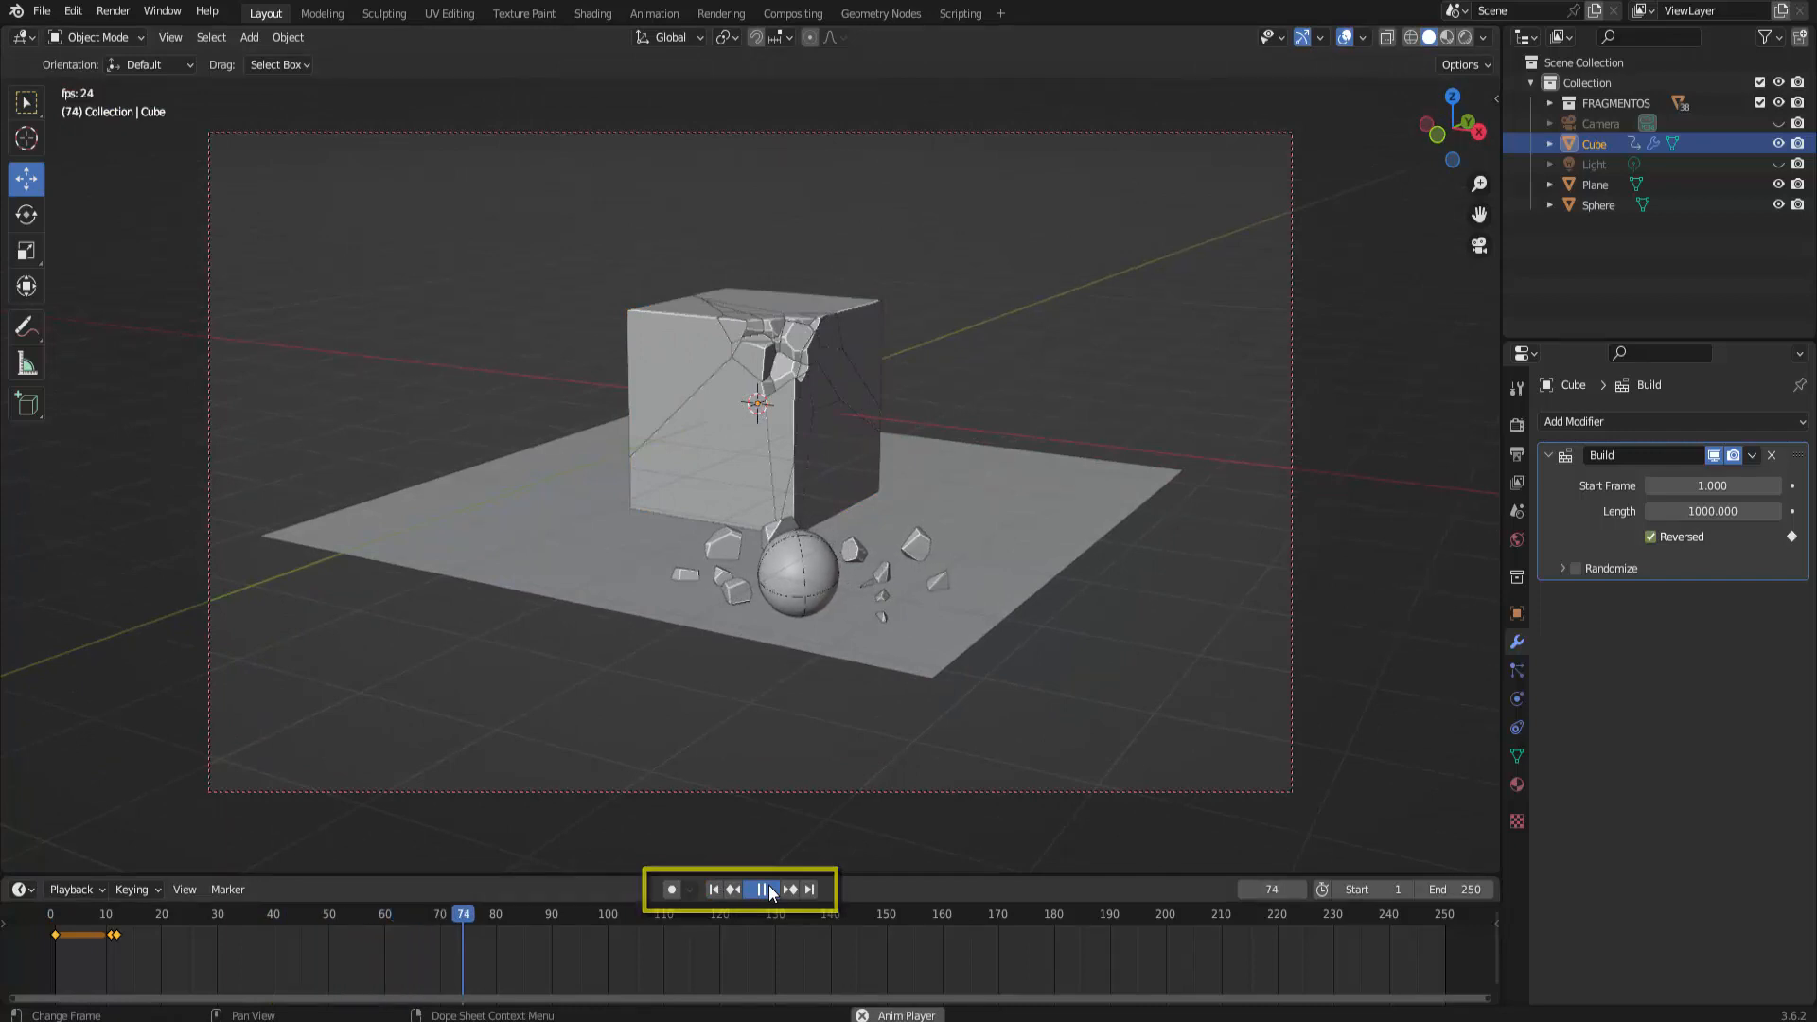
{"action": "key", "text": "space"}
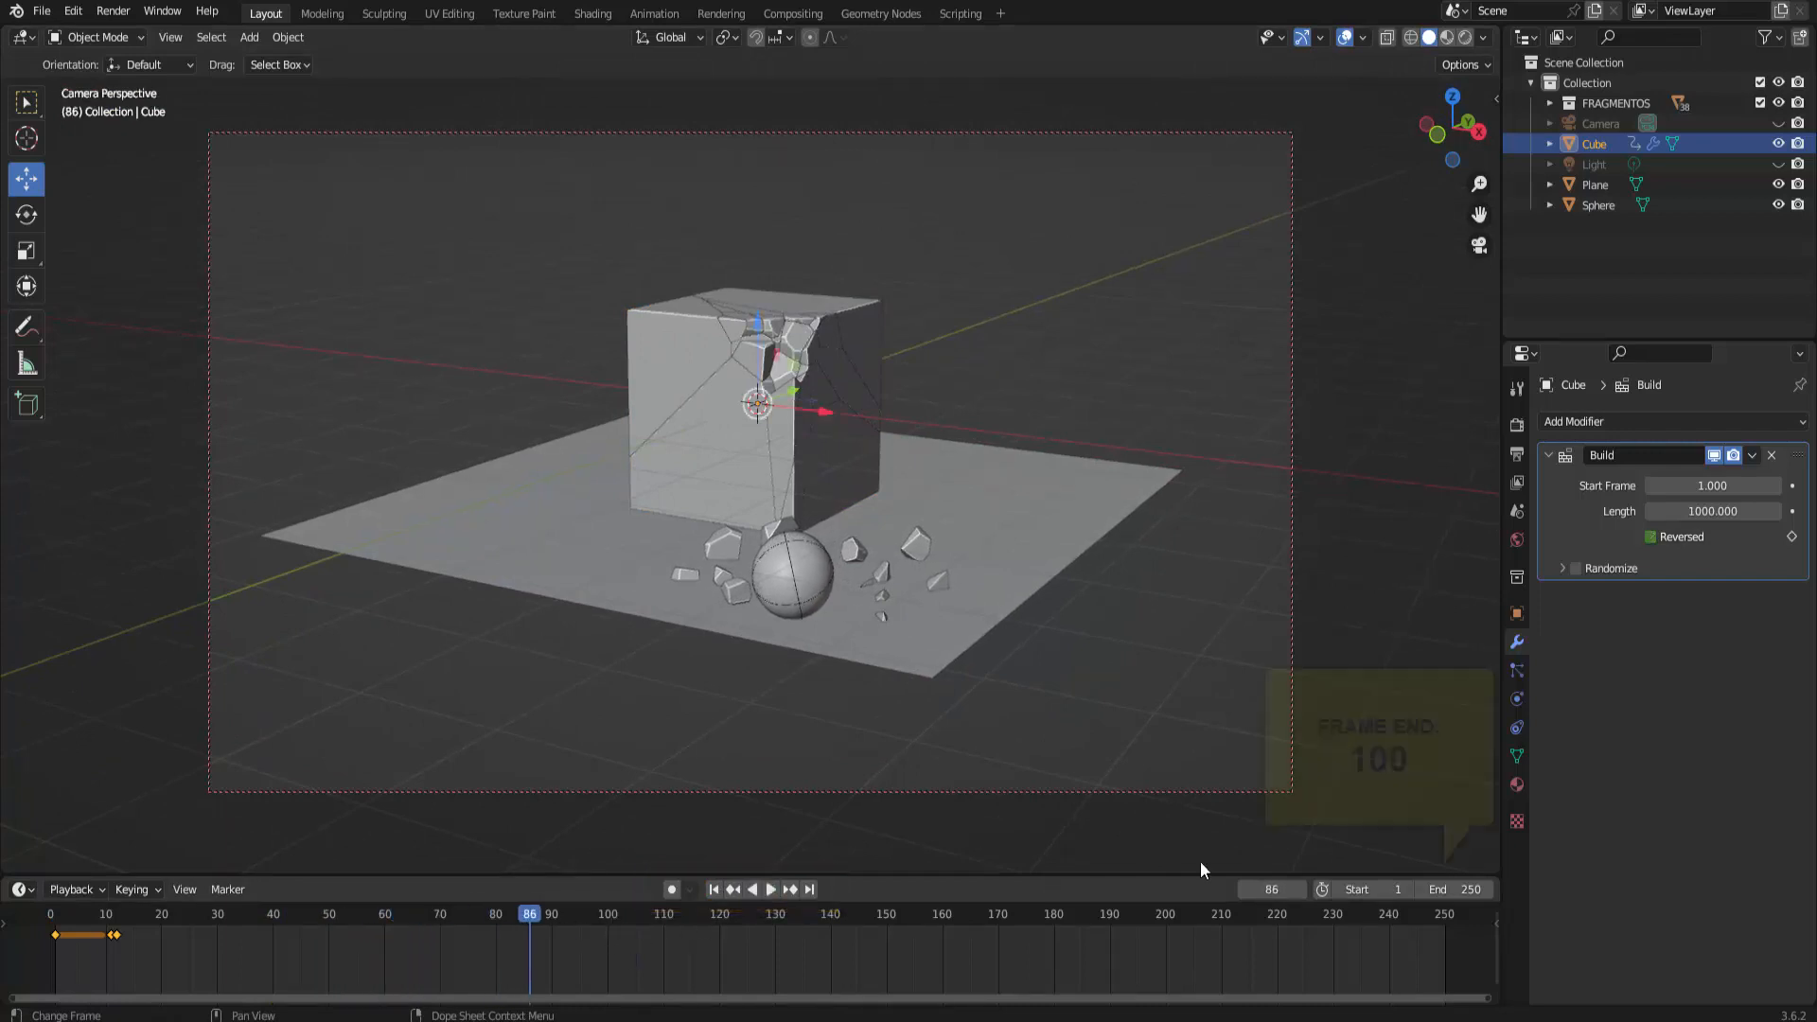
Set the animation's end frame to 100 and return to the first frame
{"action": "left_click", "coordinate": [1457, 890]}
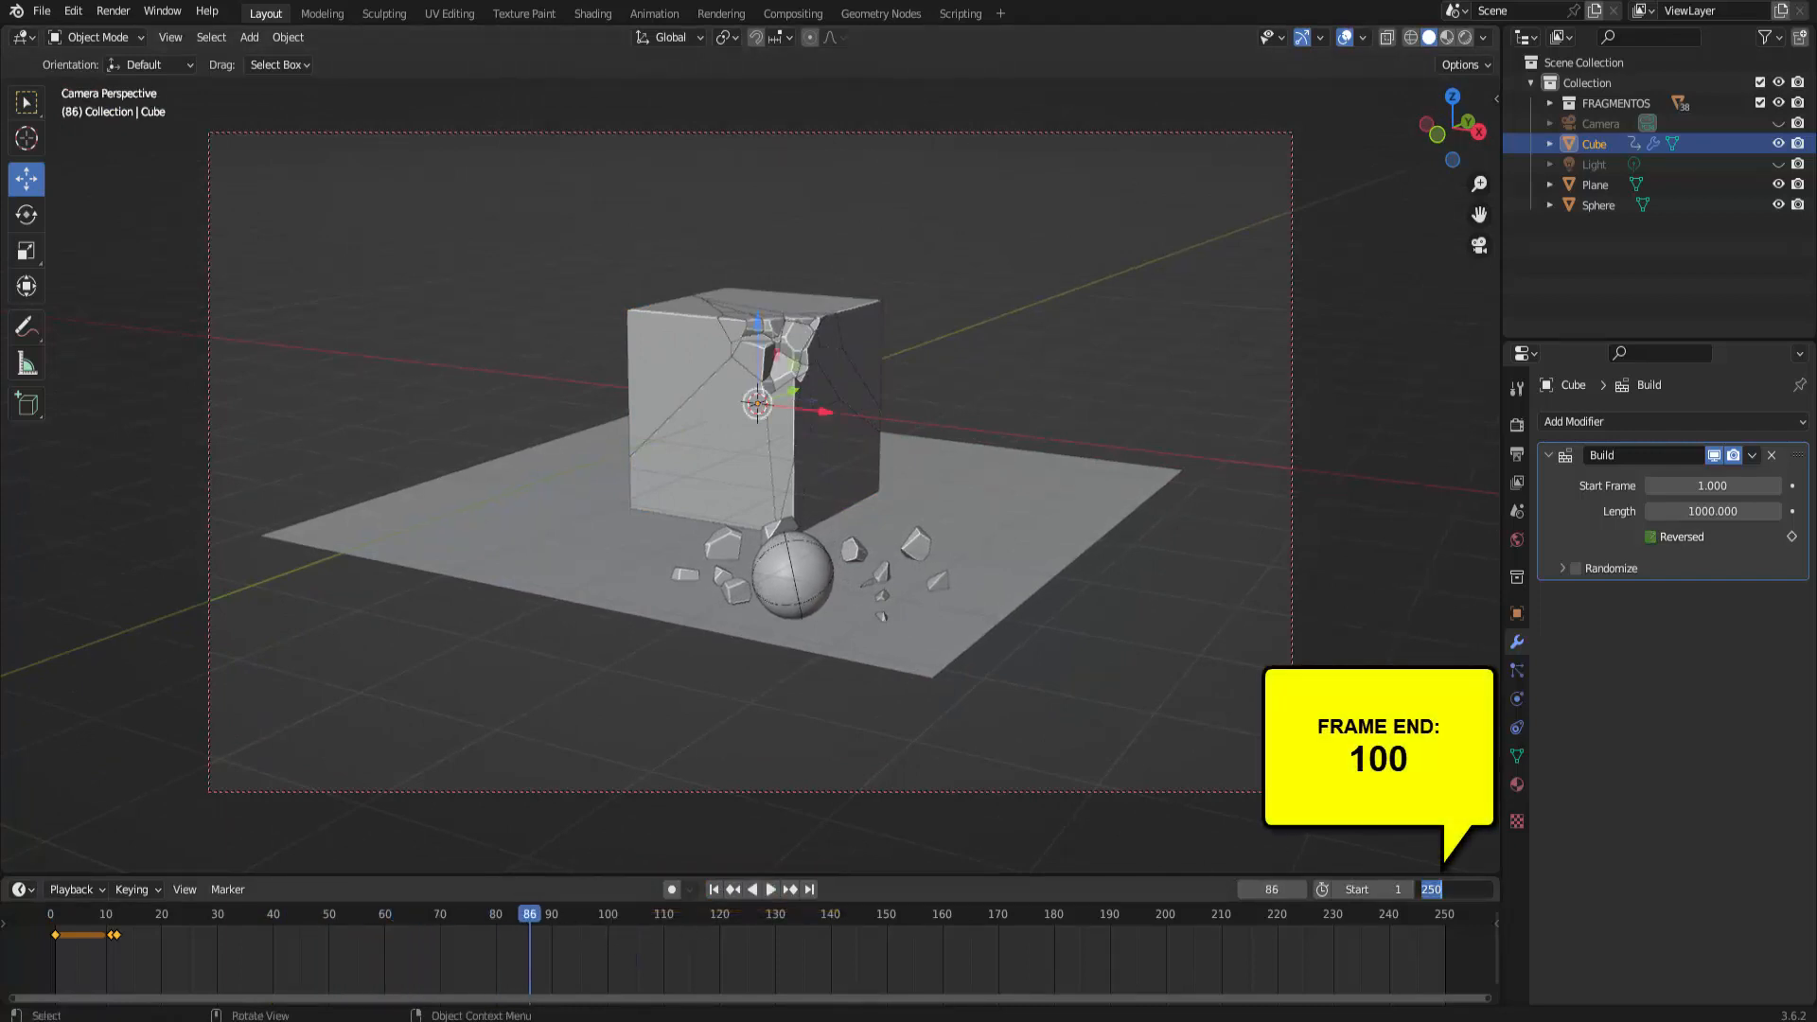
{"action": "type", "text": "100"}
{"action": "key", "text": "Return"}
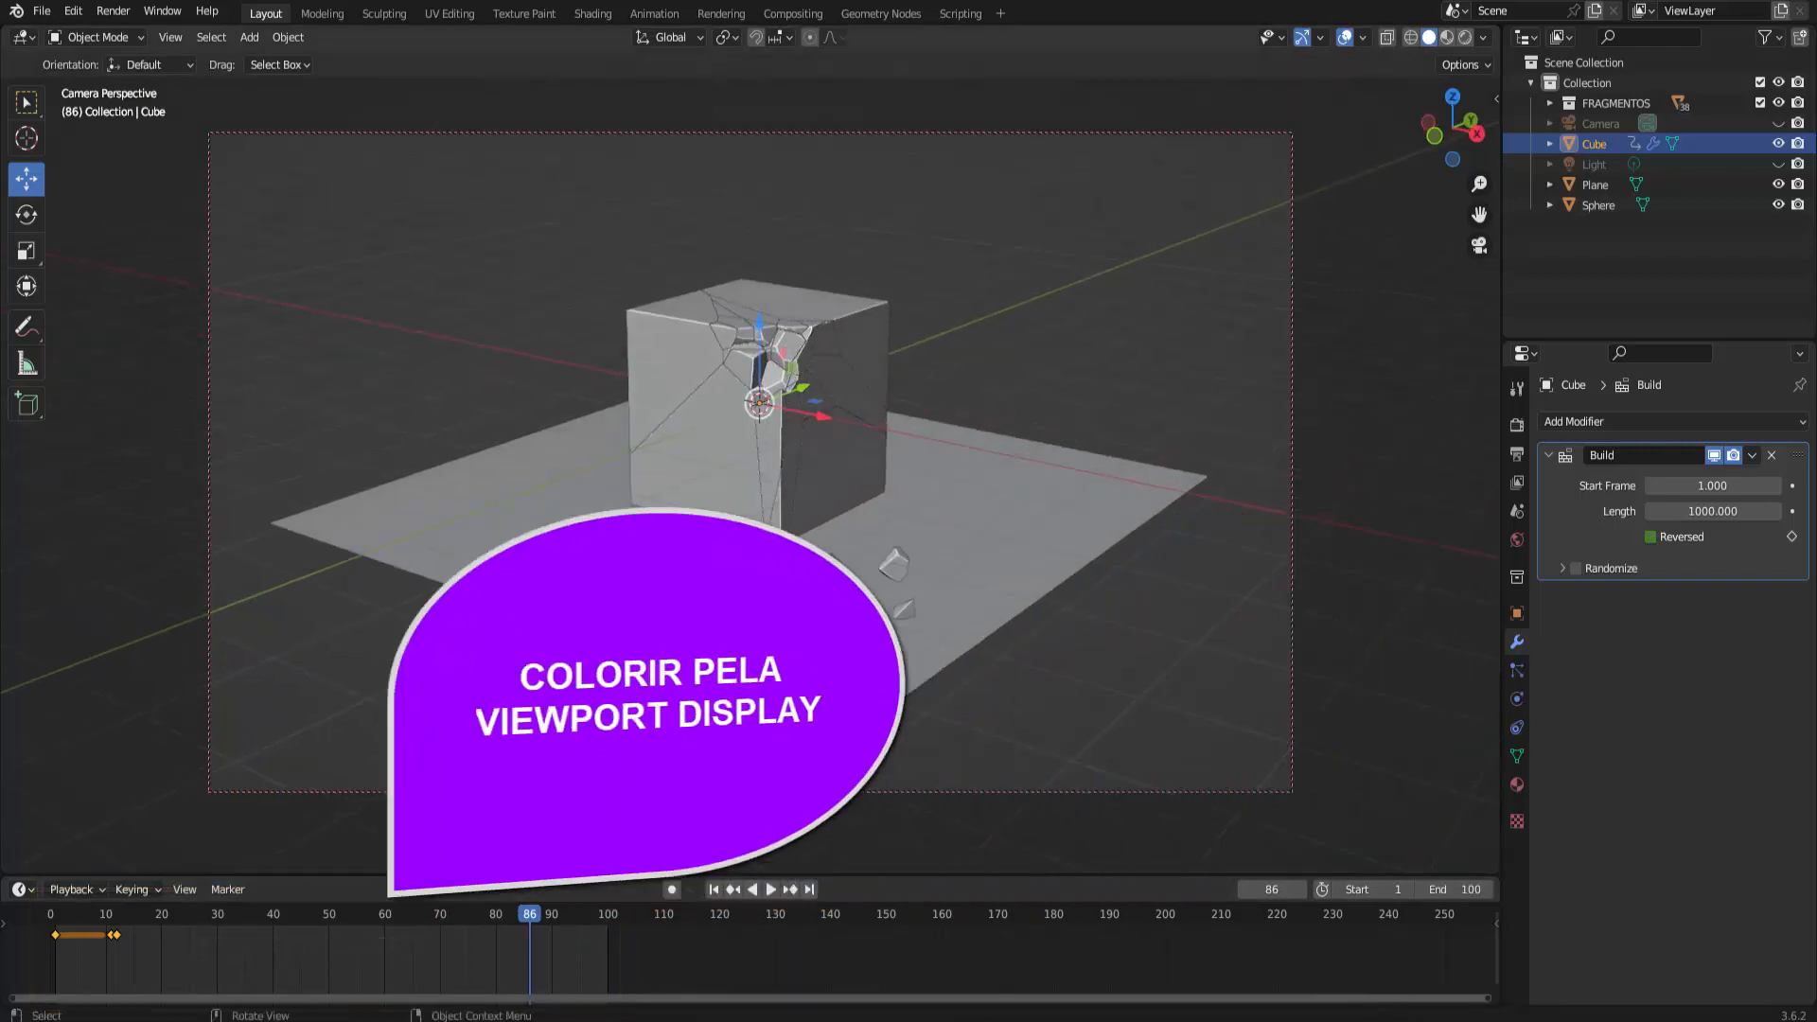
{"action": "left_click", "coordinate": [714, 890]}
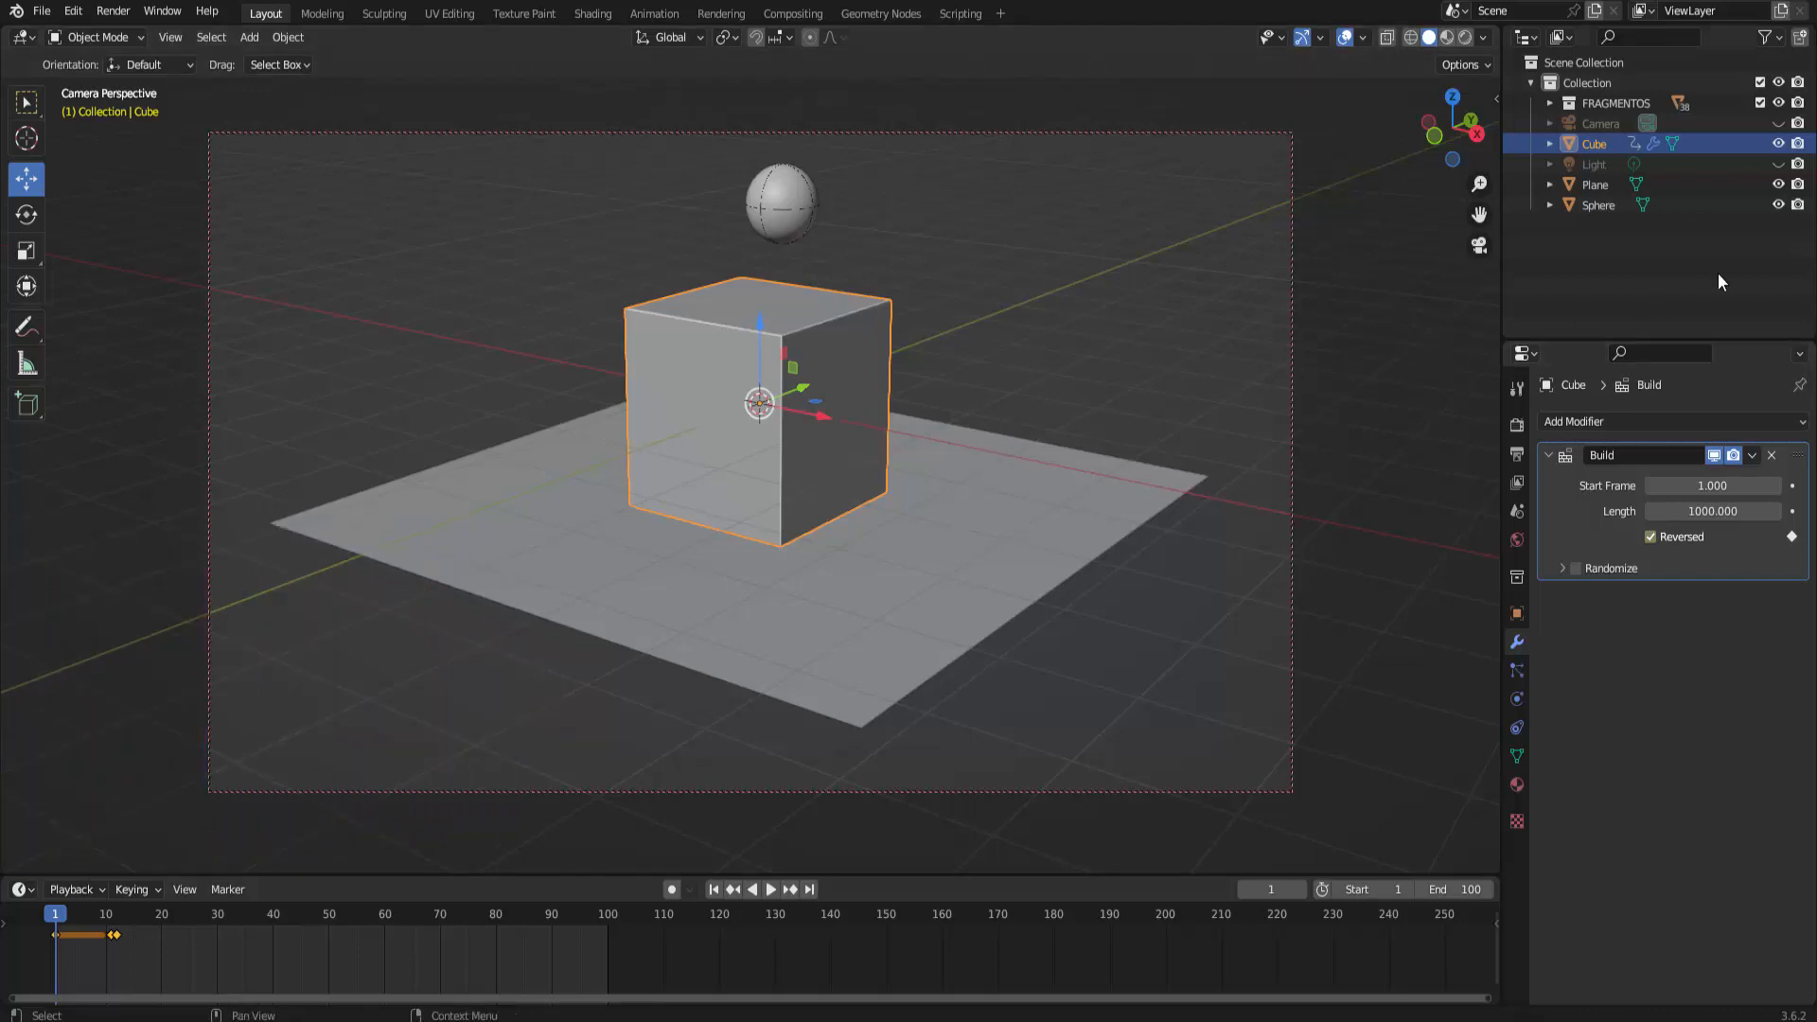
Hide the Plane and the original Cube in the viewport to expose the fragments
{"action": "left_click", "coordinate": [1778, 184]}
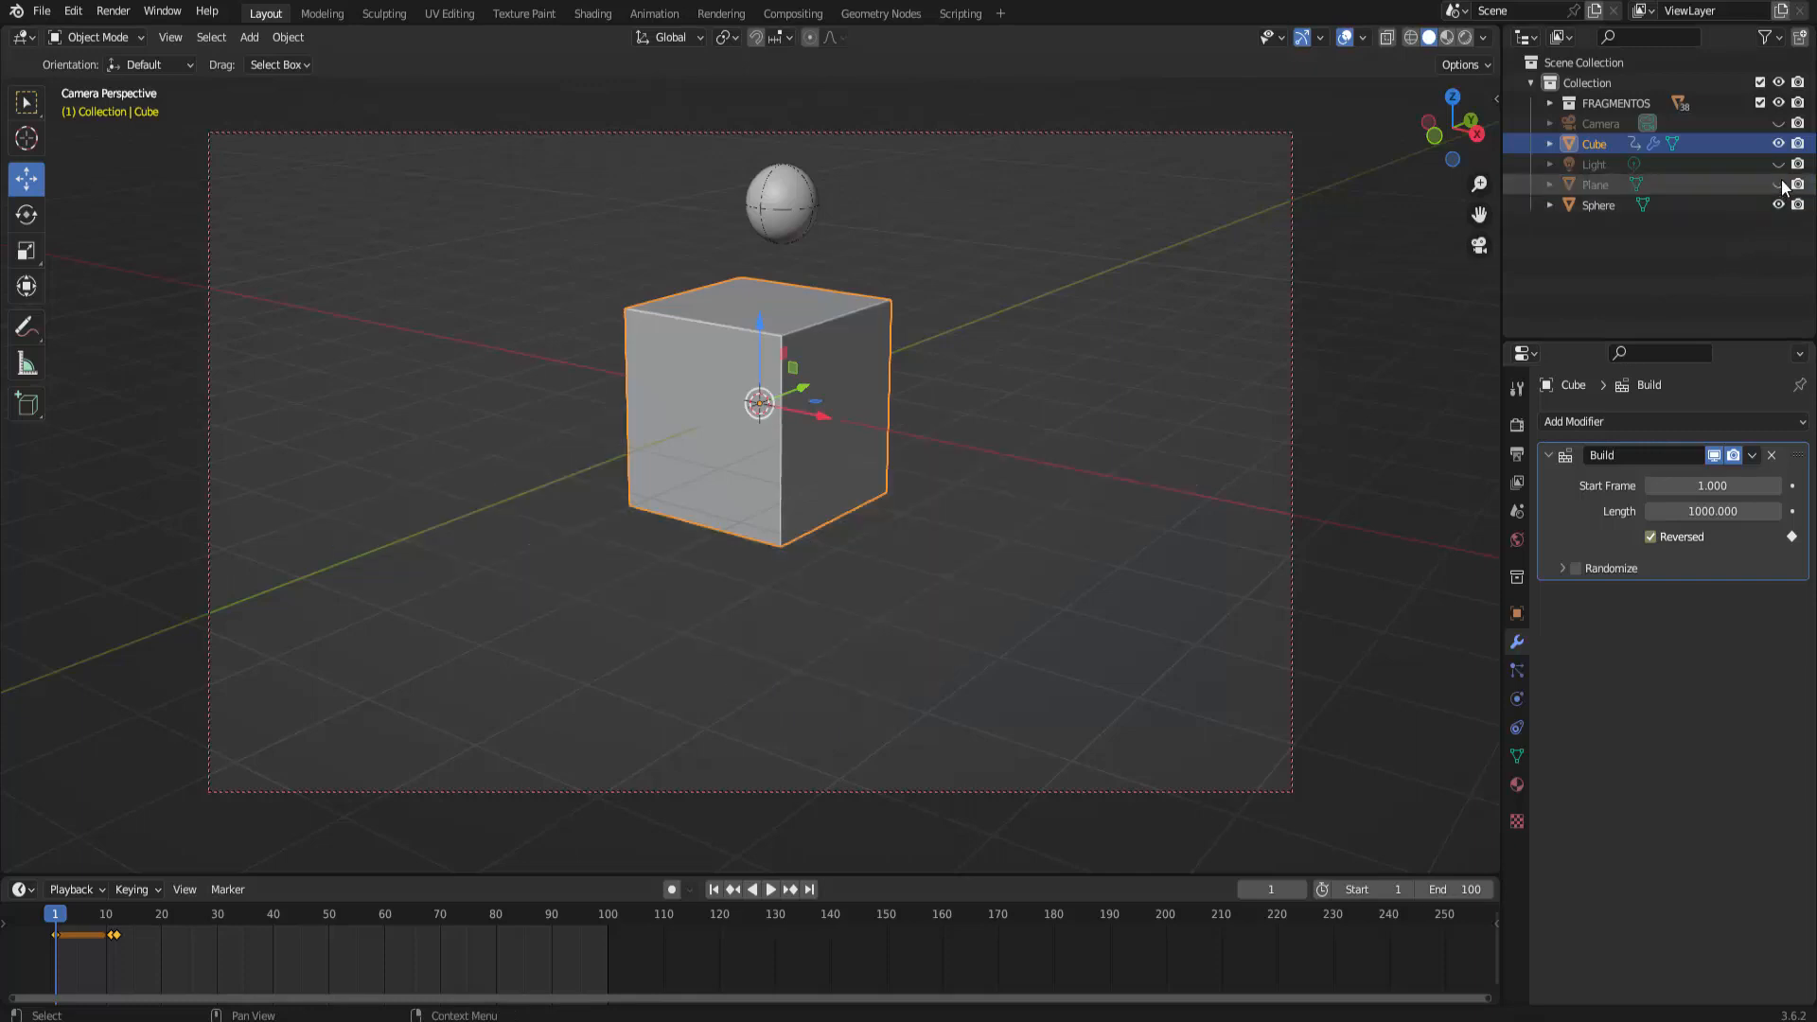
{"action": "left_click", "coordinate": [1779, 184]}
{"action": "left_click", "coordinate": [1779, 184]}
{"action": "left_click", "coordinate": [1779, 143]}
Select a fragment at the cube's broken corner and set its material's Viewport Display color to light blue
{"action": "scroll", "coordinate": [951, 375], "scroll_direction": "up", "scroll_amount": 1}
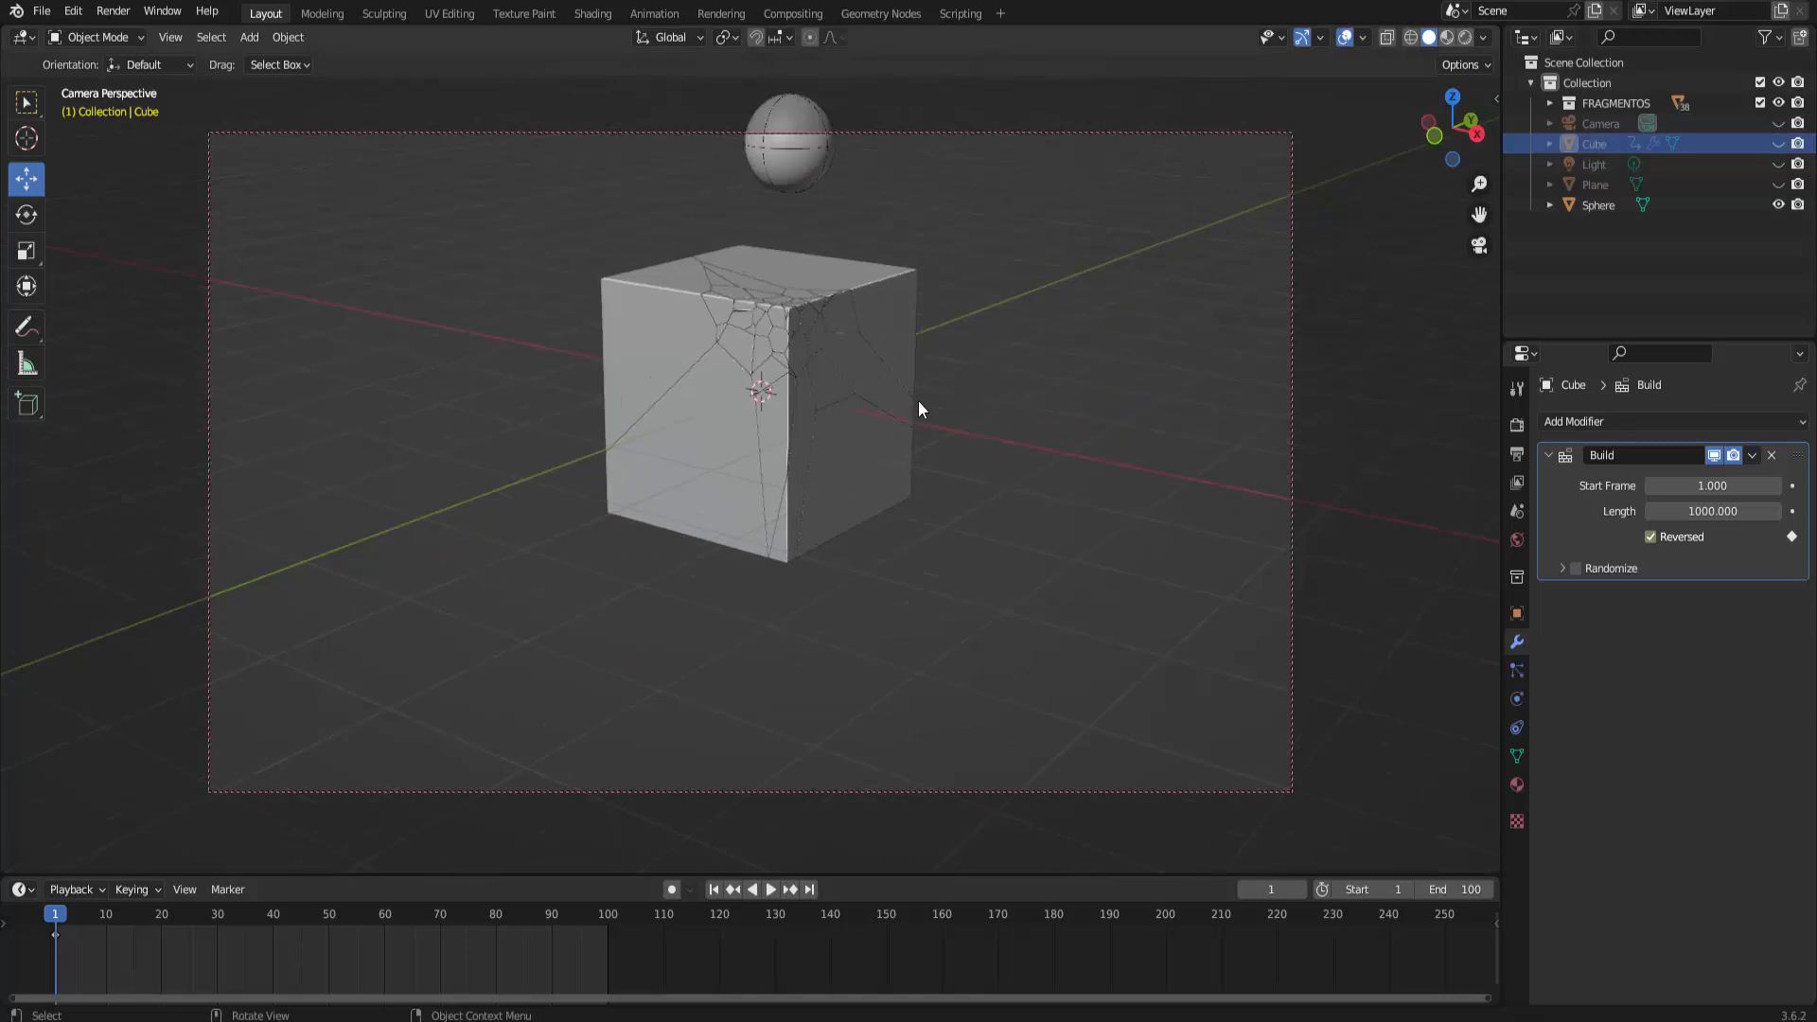
{"action": "scroll", "coordinate": [918, 407], "scroll_direction": "up", "scroll_amount": 1}
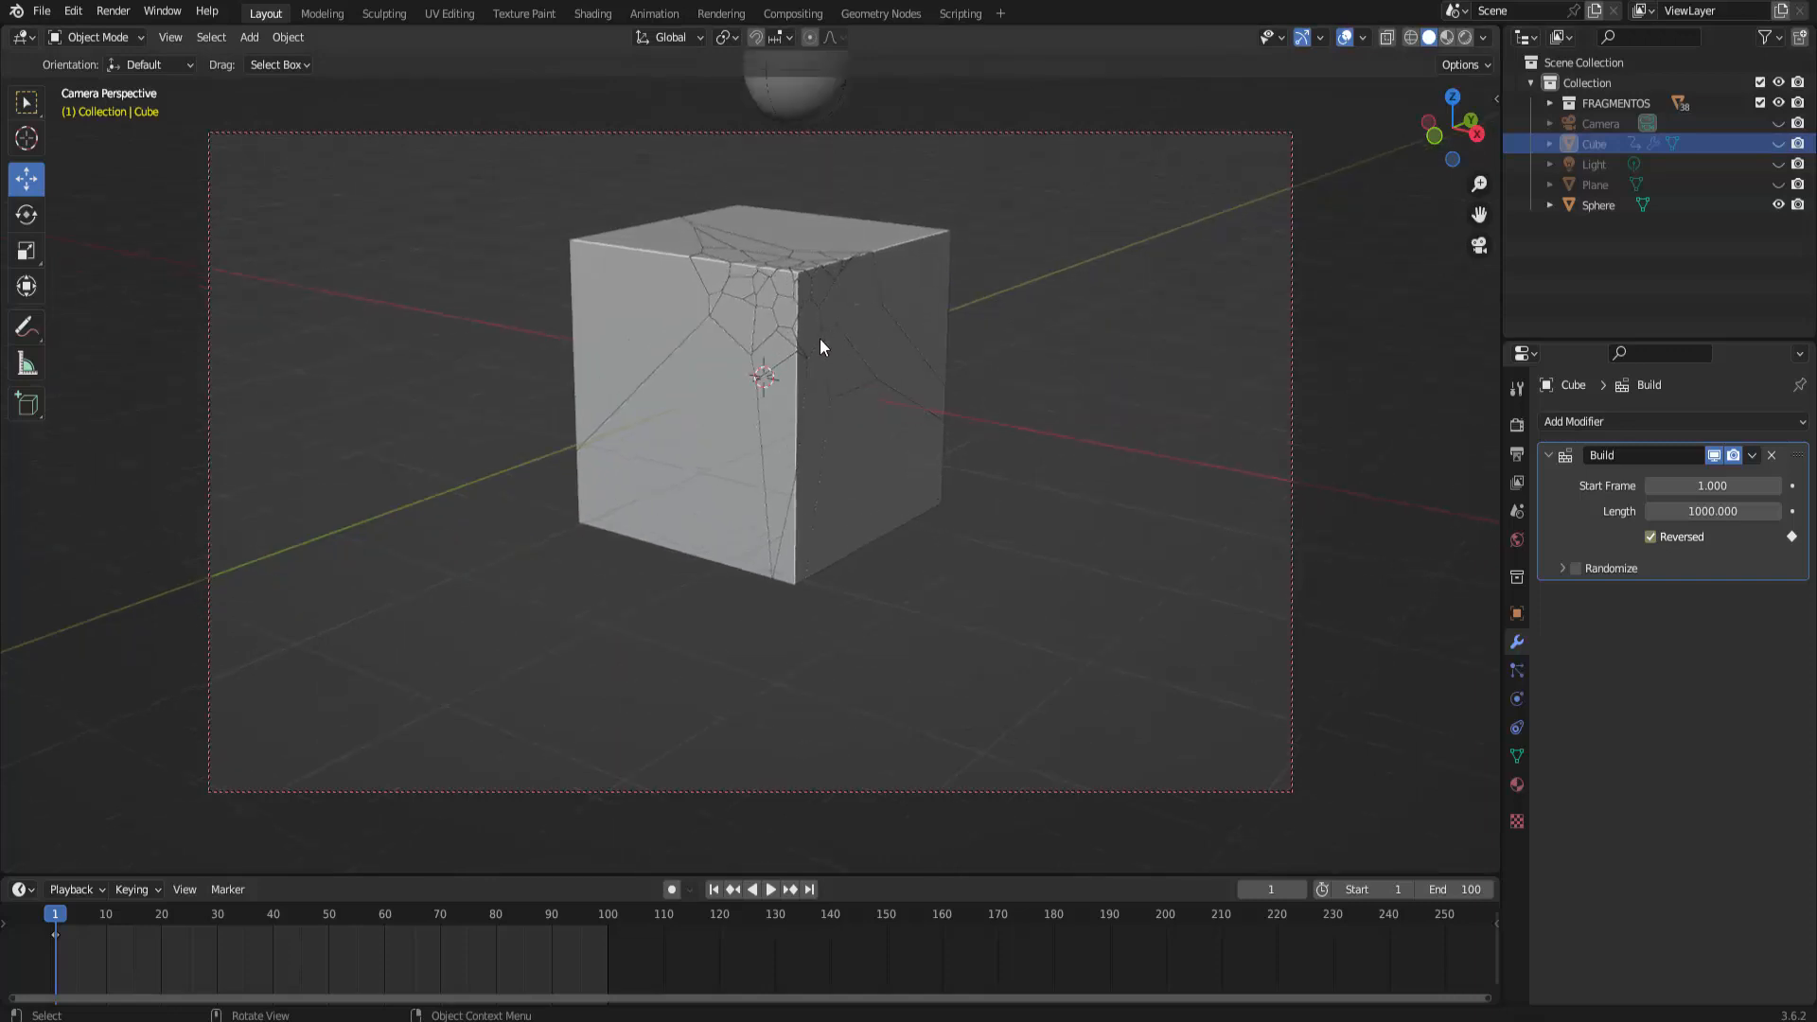
{"action": "left_click", "coordinate": [789, 313]}
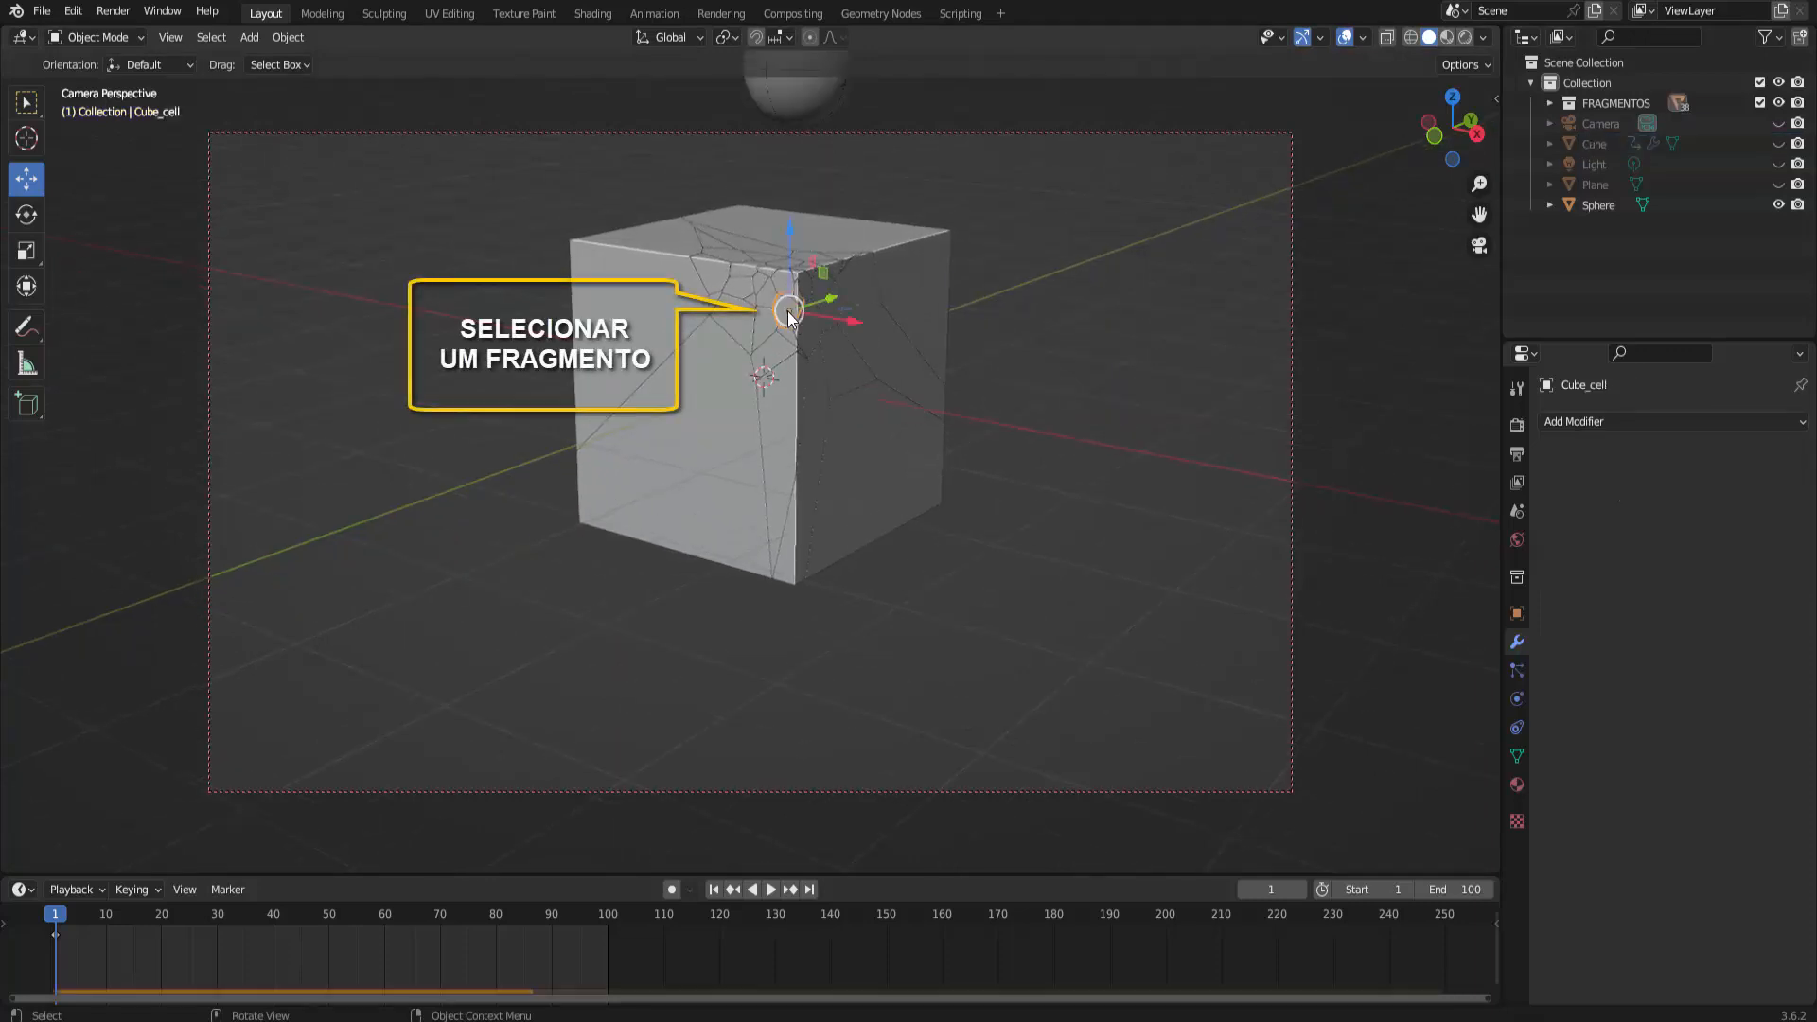
{"action": "left_click", "coordinate": [1517, 785]}
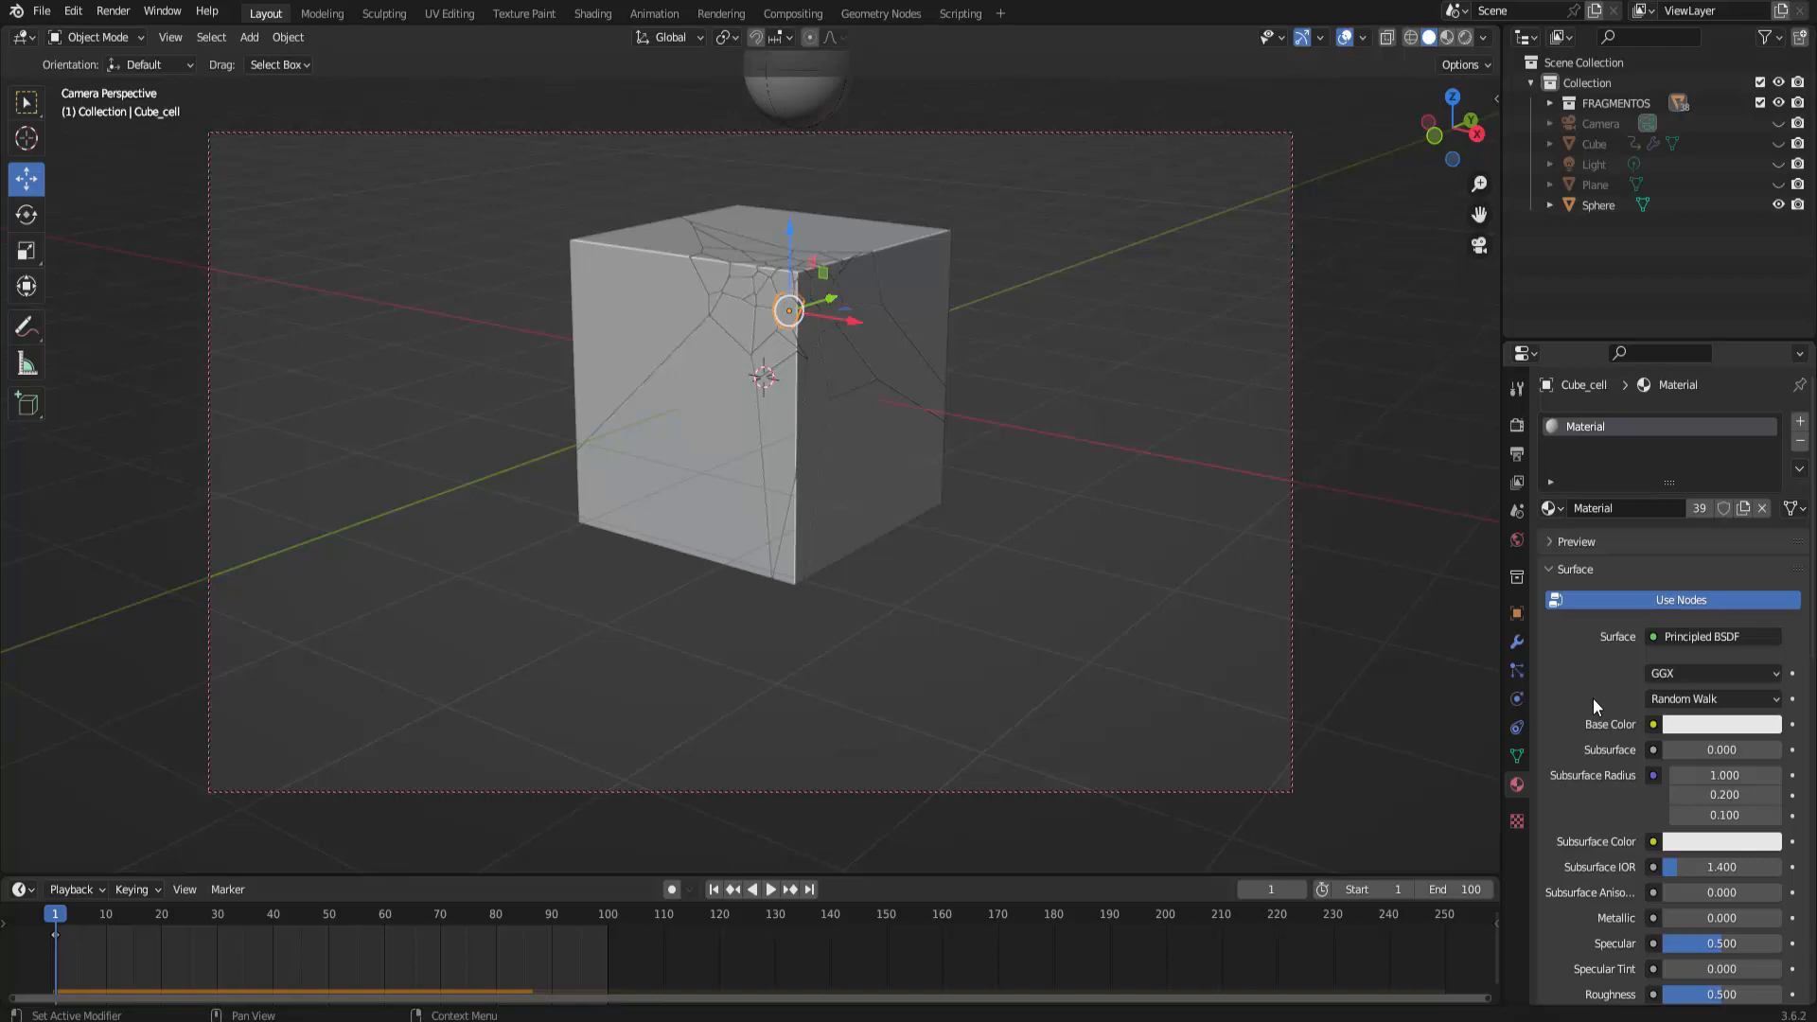
{"action": "scroll", "coordinate": [1594, 699], "scroll_direction": "down", "scroll_amount": 12}
{"action": "scroll", "coordinate": [1596, 699], "scroll_direction": "down", "scroll_amount": 6}
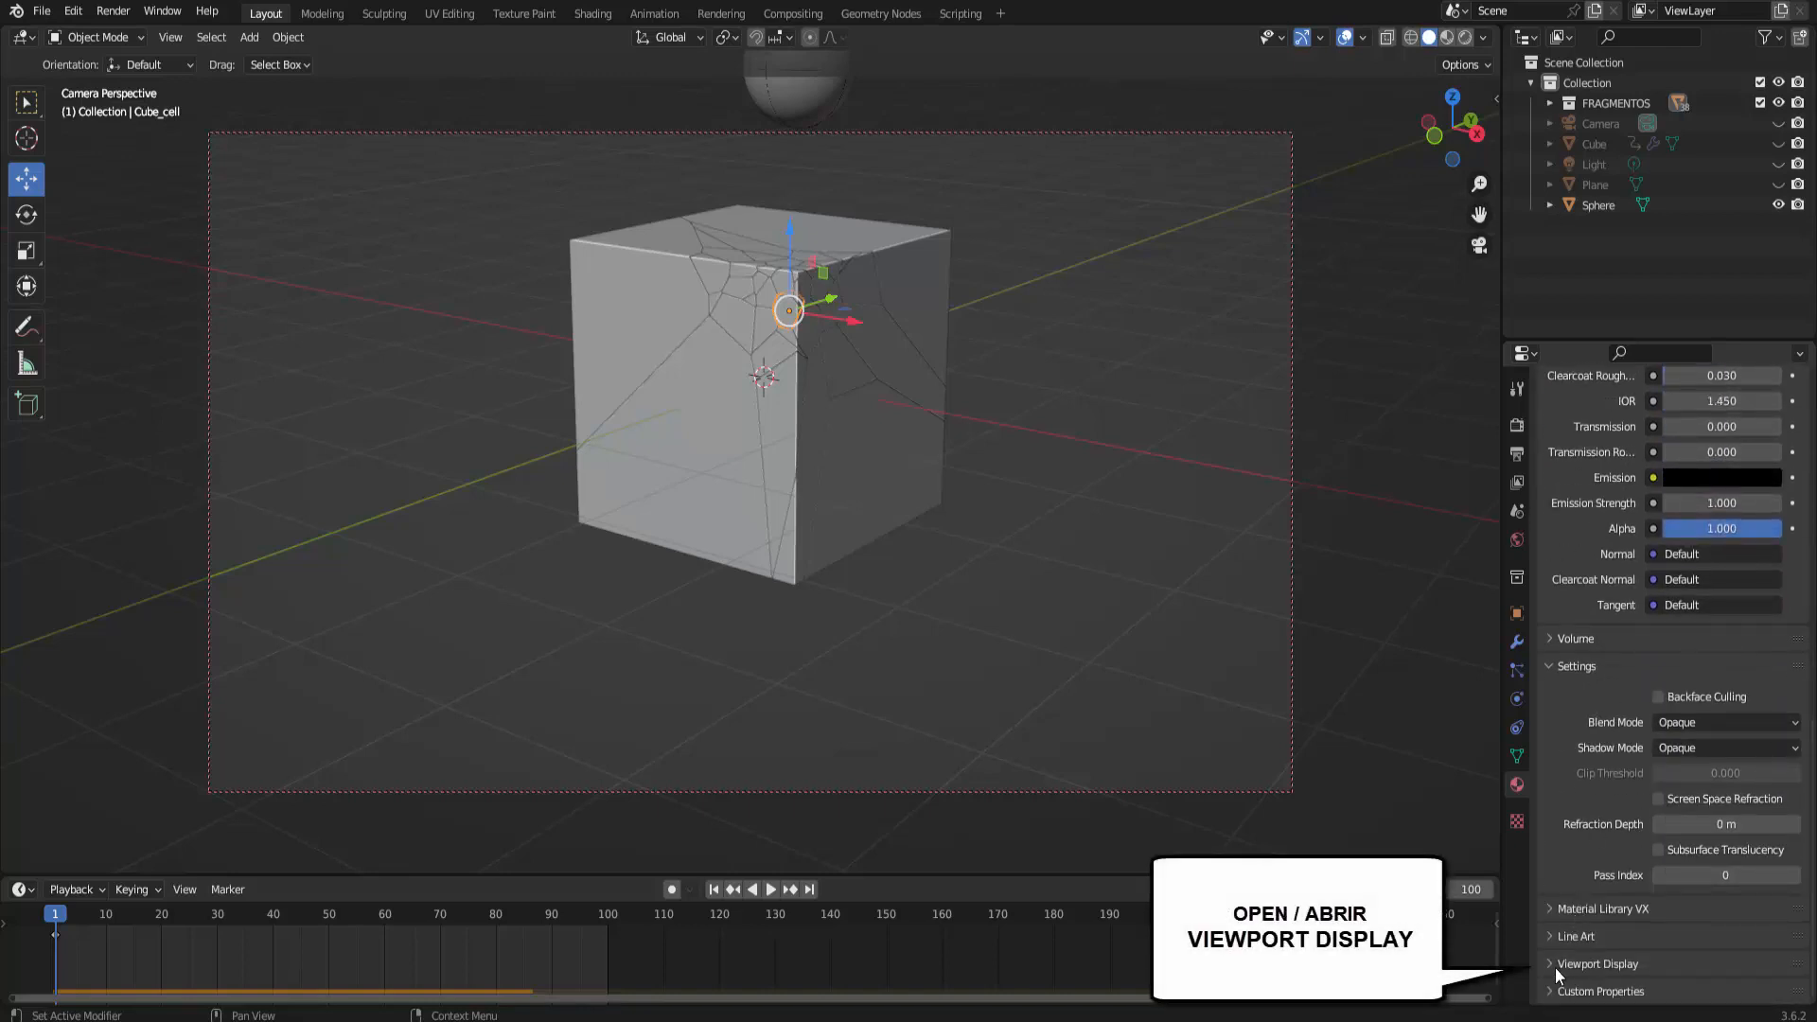
{"action": "left_click", "coordinate": [1550, 964]}
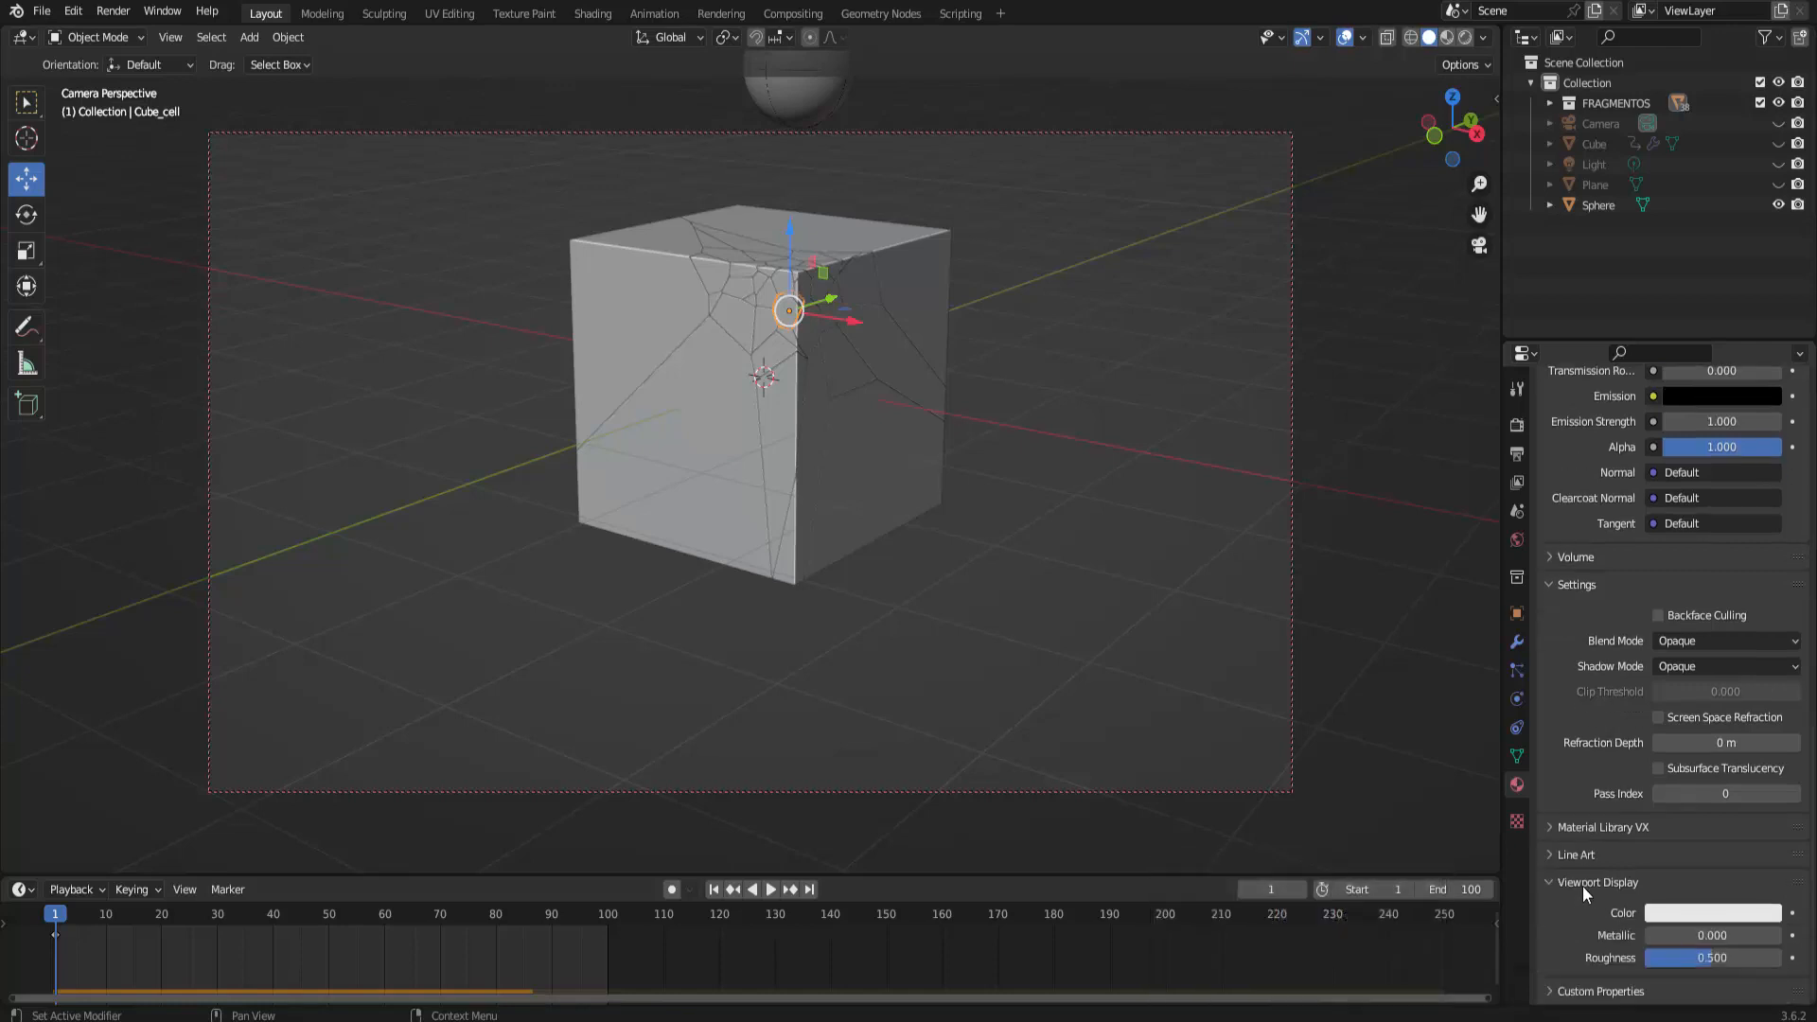
{"action": "left_click", "coordinate": [1724, 914]}
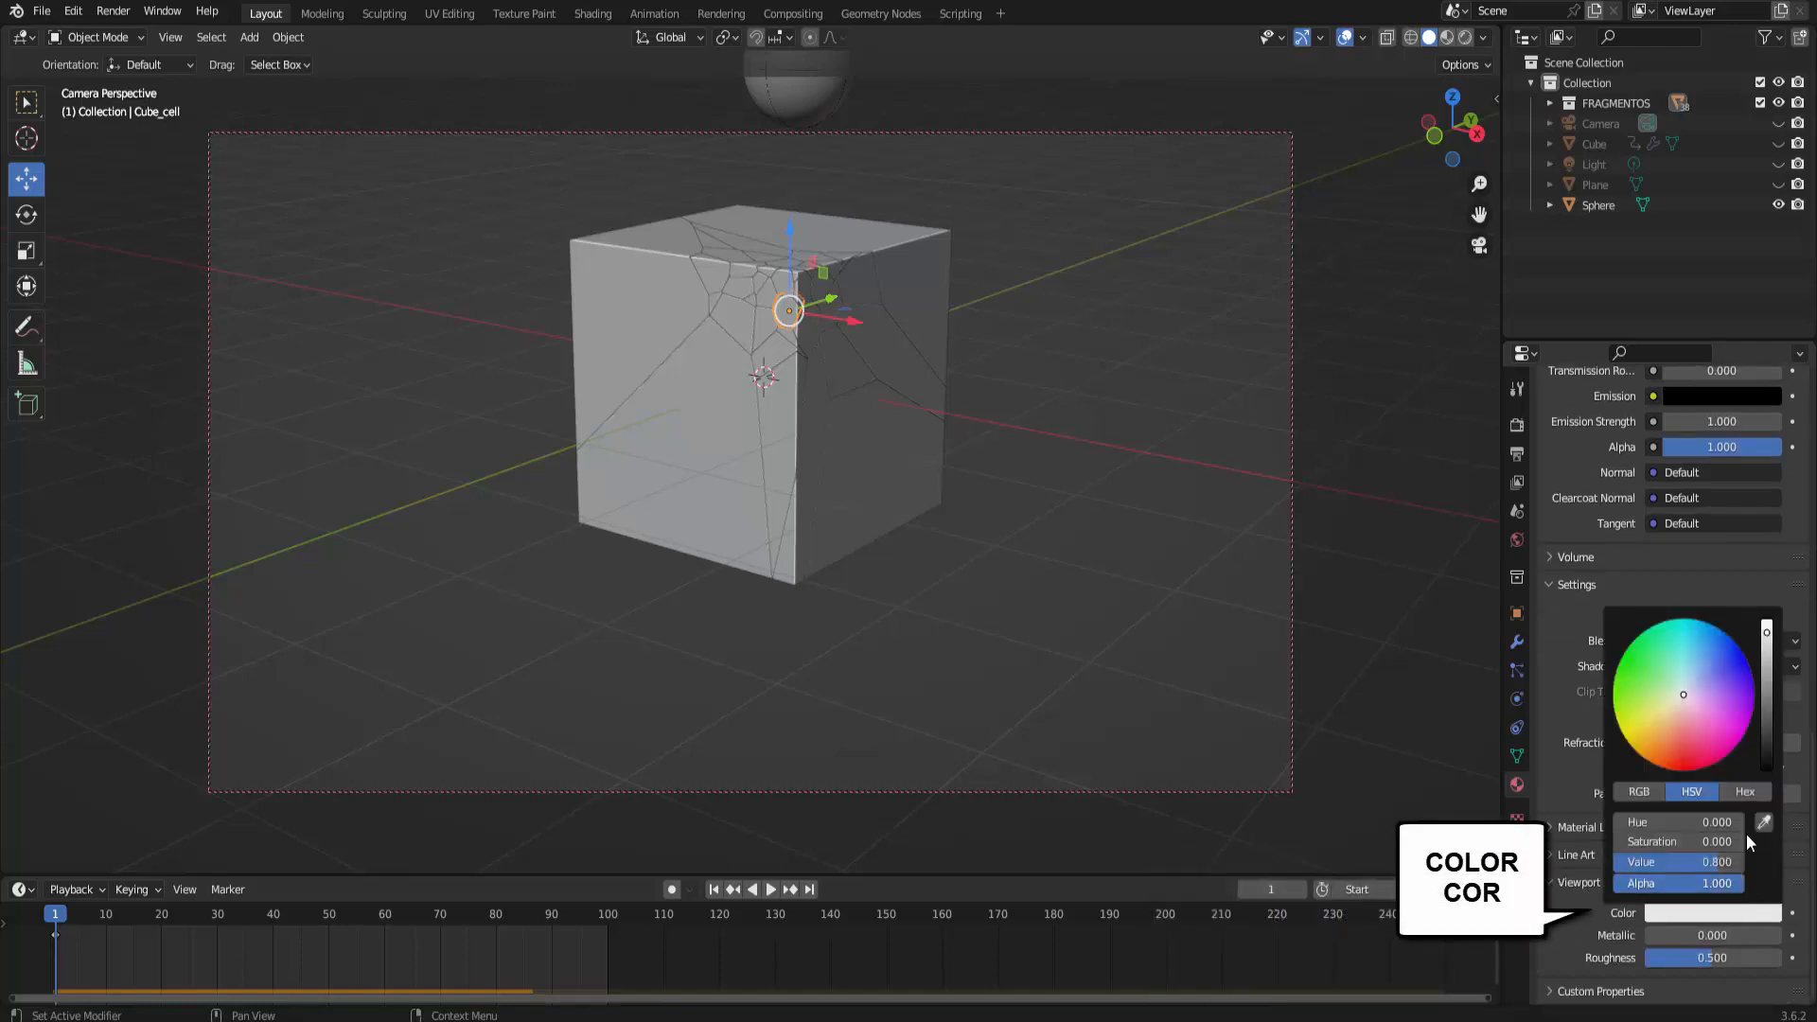
{"action": "left_click", "coordinate": [1696, 633]}
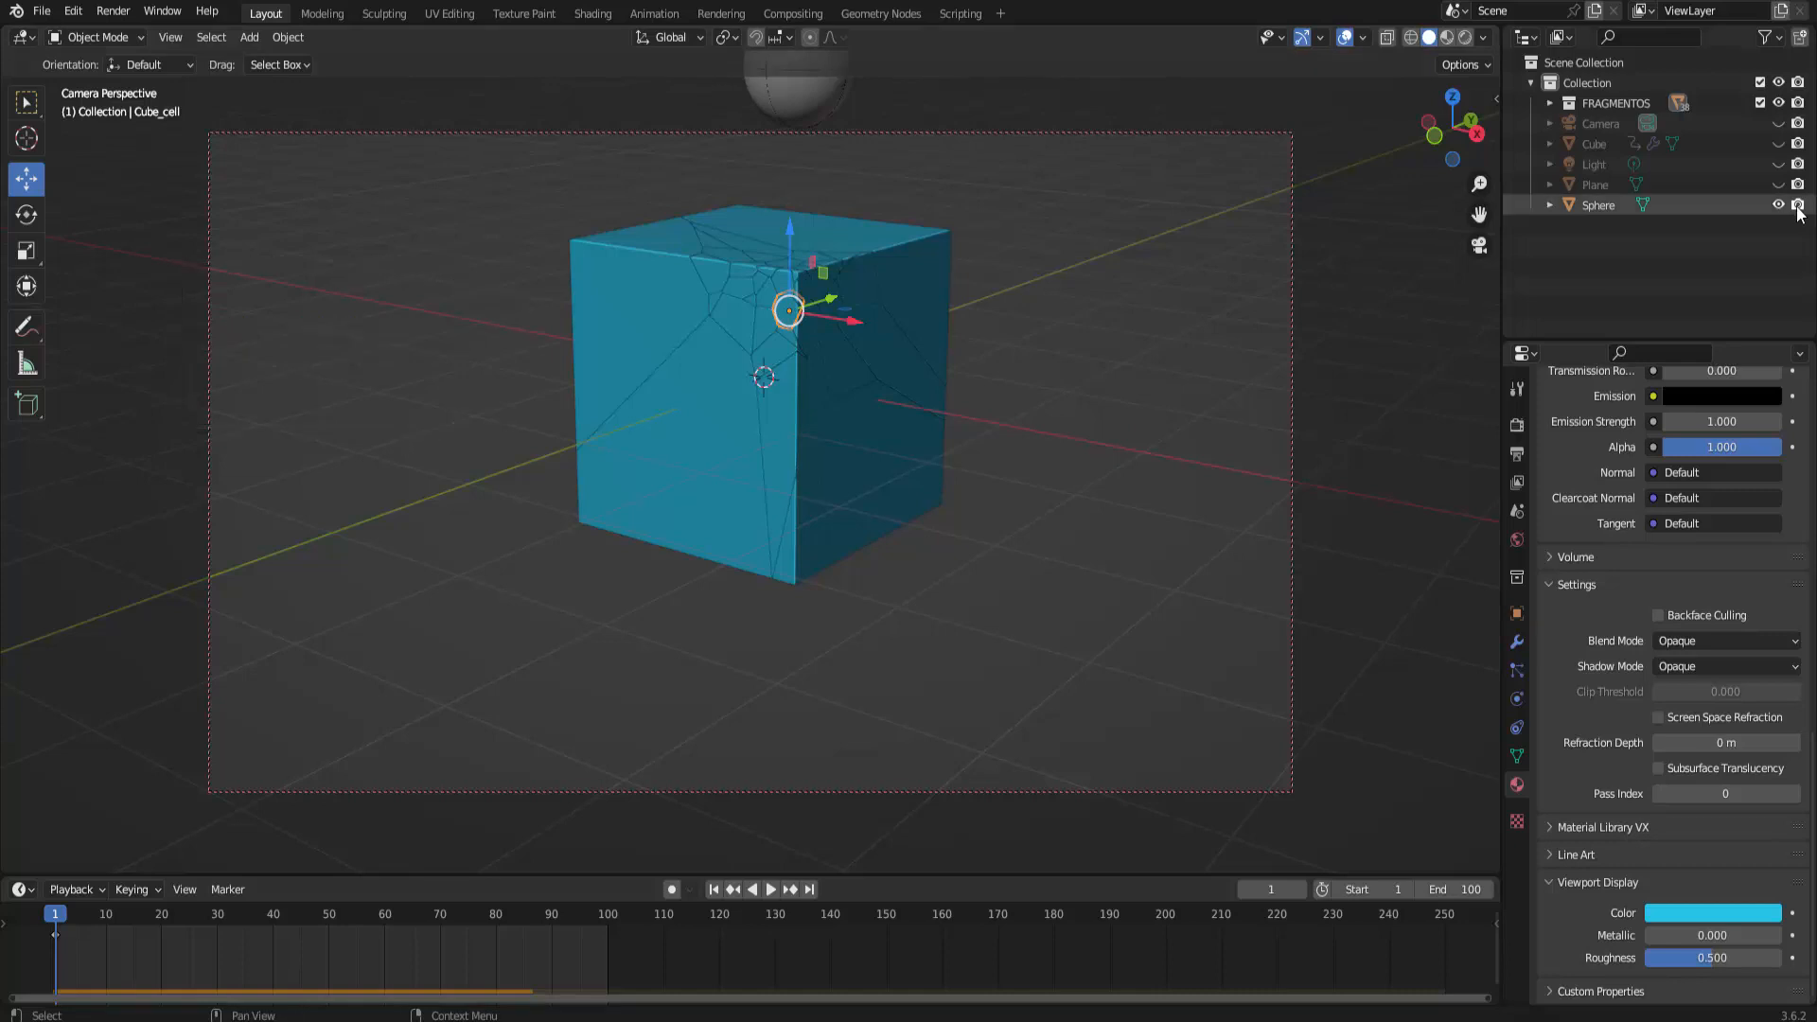
Unhide the Plane, give it a new material and set its Viewport Display color to orange
{"action": "left_click", "coordinate": [1779, 184]}
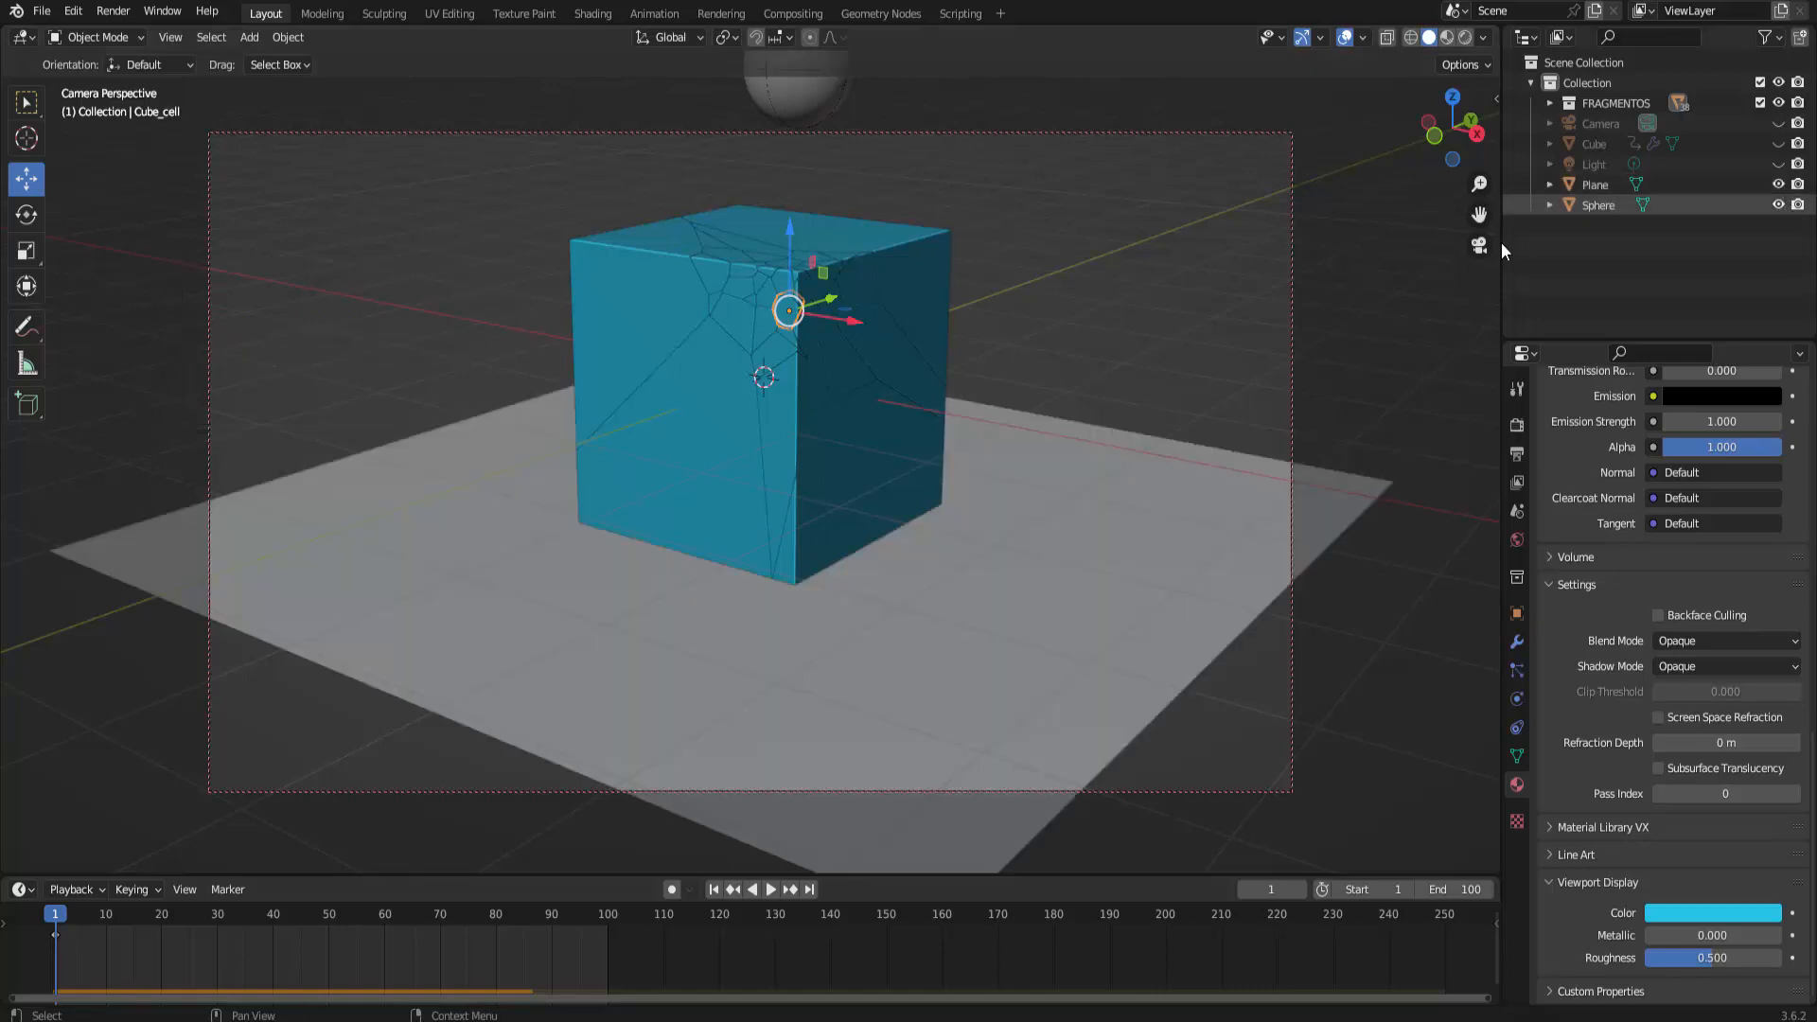
{"action": "left_click", "coordinate": [1038, 547]}
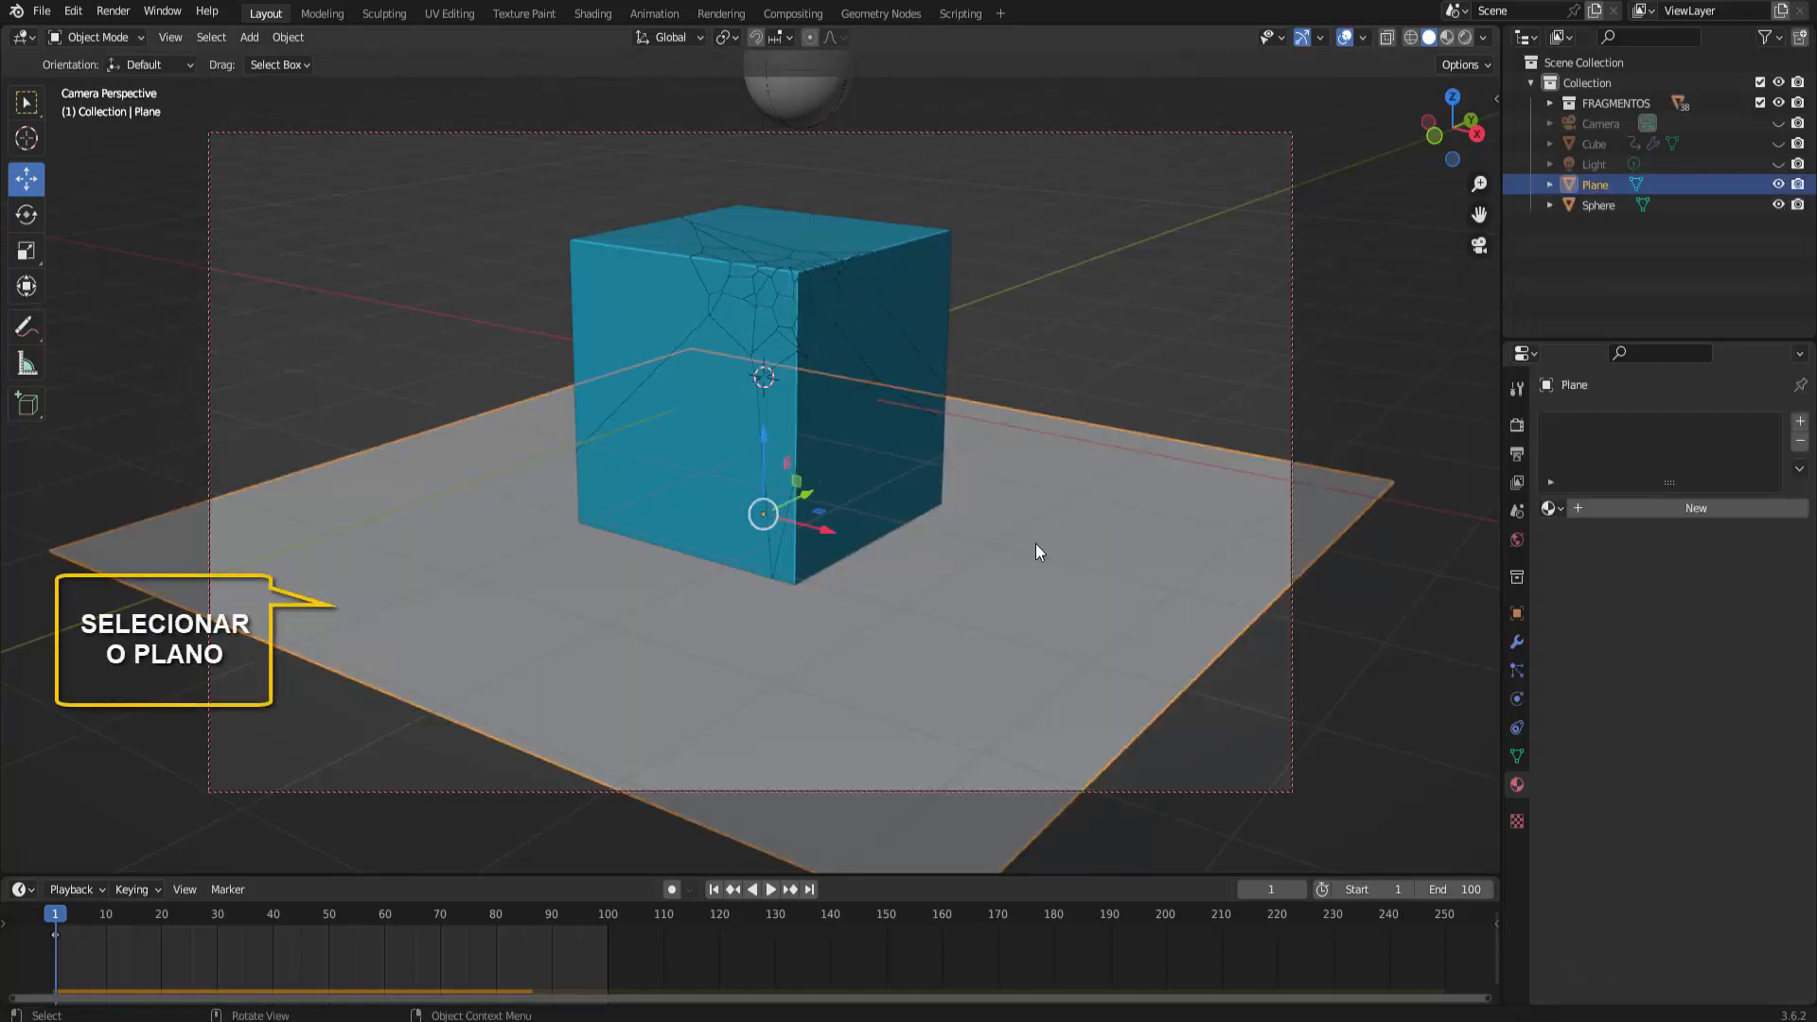
{"action": "left_click", "coordinate": [1707, 509]}
{"action": "scroll", "coordinate": [1647, 687], "scroll_direction": "down", "scroll_amount": 20}
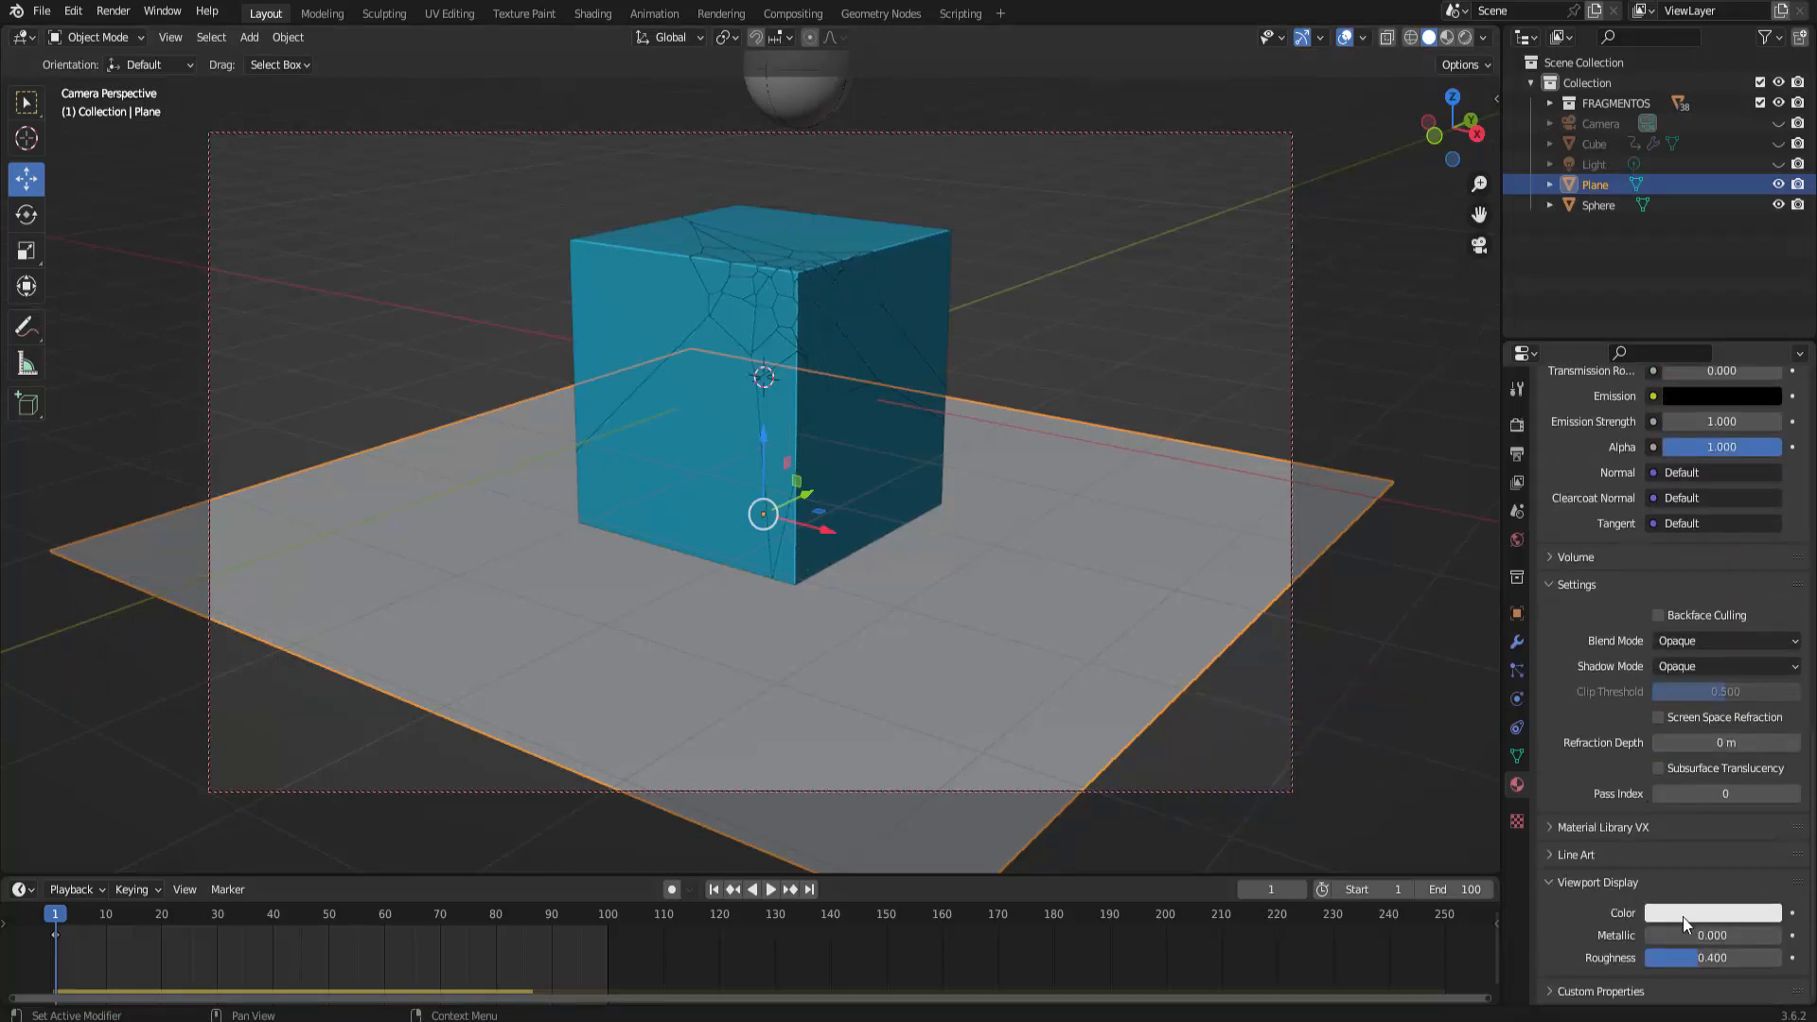
{"action": "left_click", "coordinate": [1713, 914]}
{"action": "left_click", "coordinate": [1713, 915]}
{"action": "left_click", "coordinate": [1713, 915]}
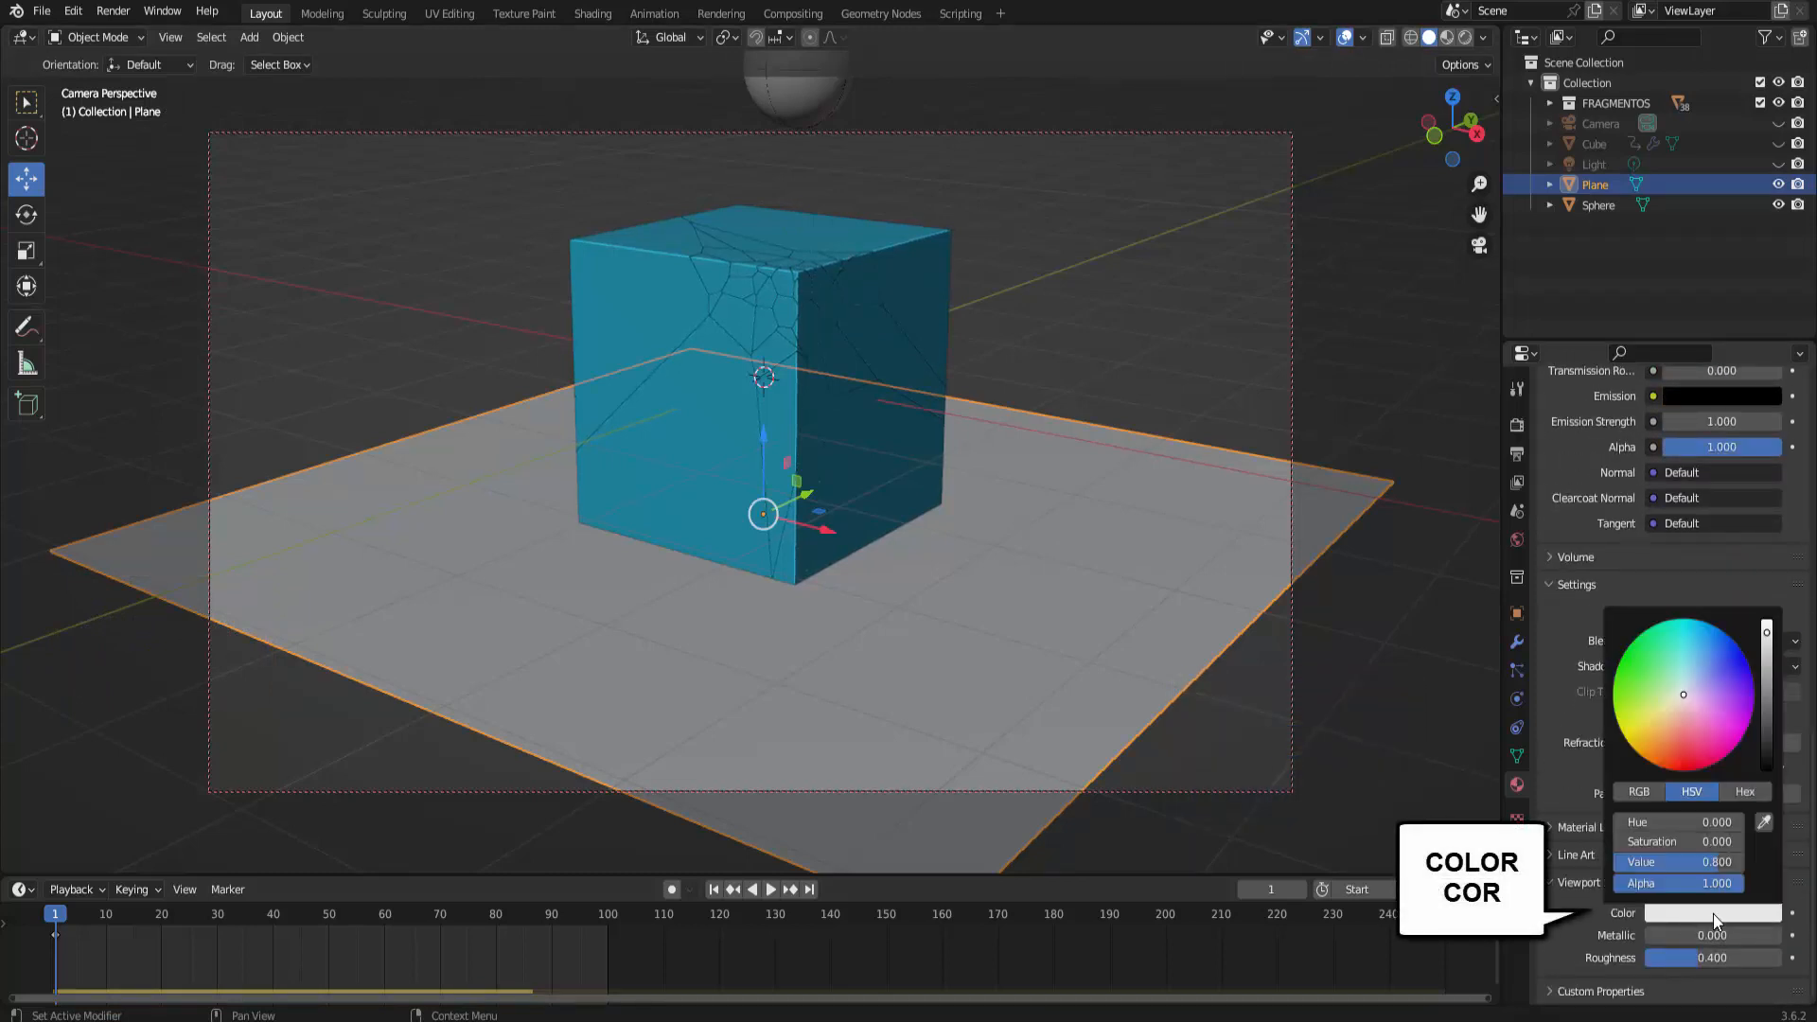
{"action": "left_click", "coordinate": [1666, 724]}
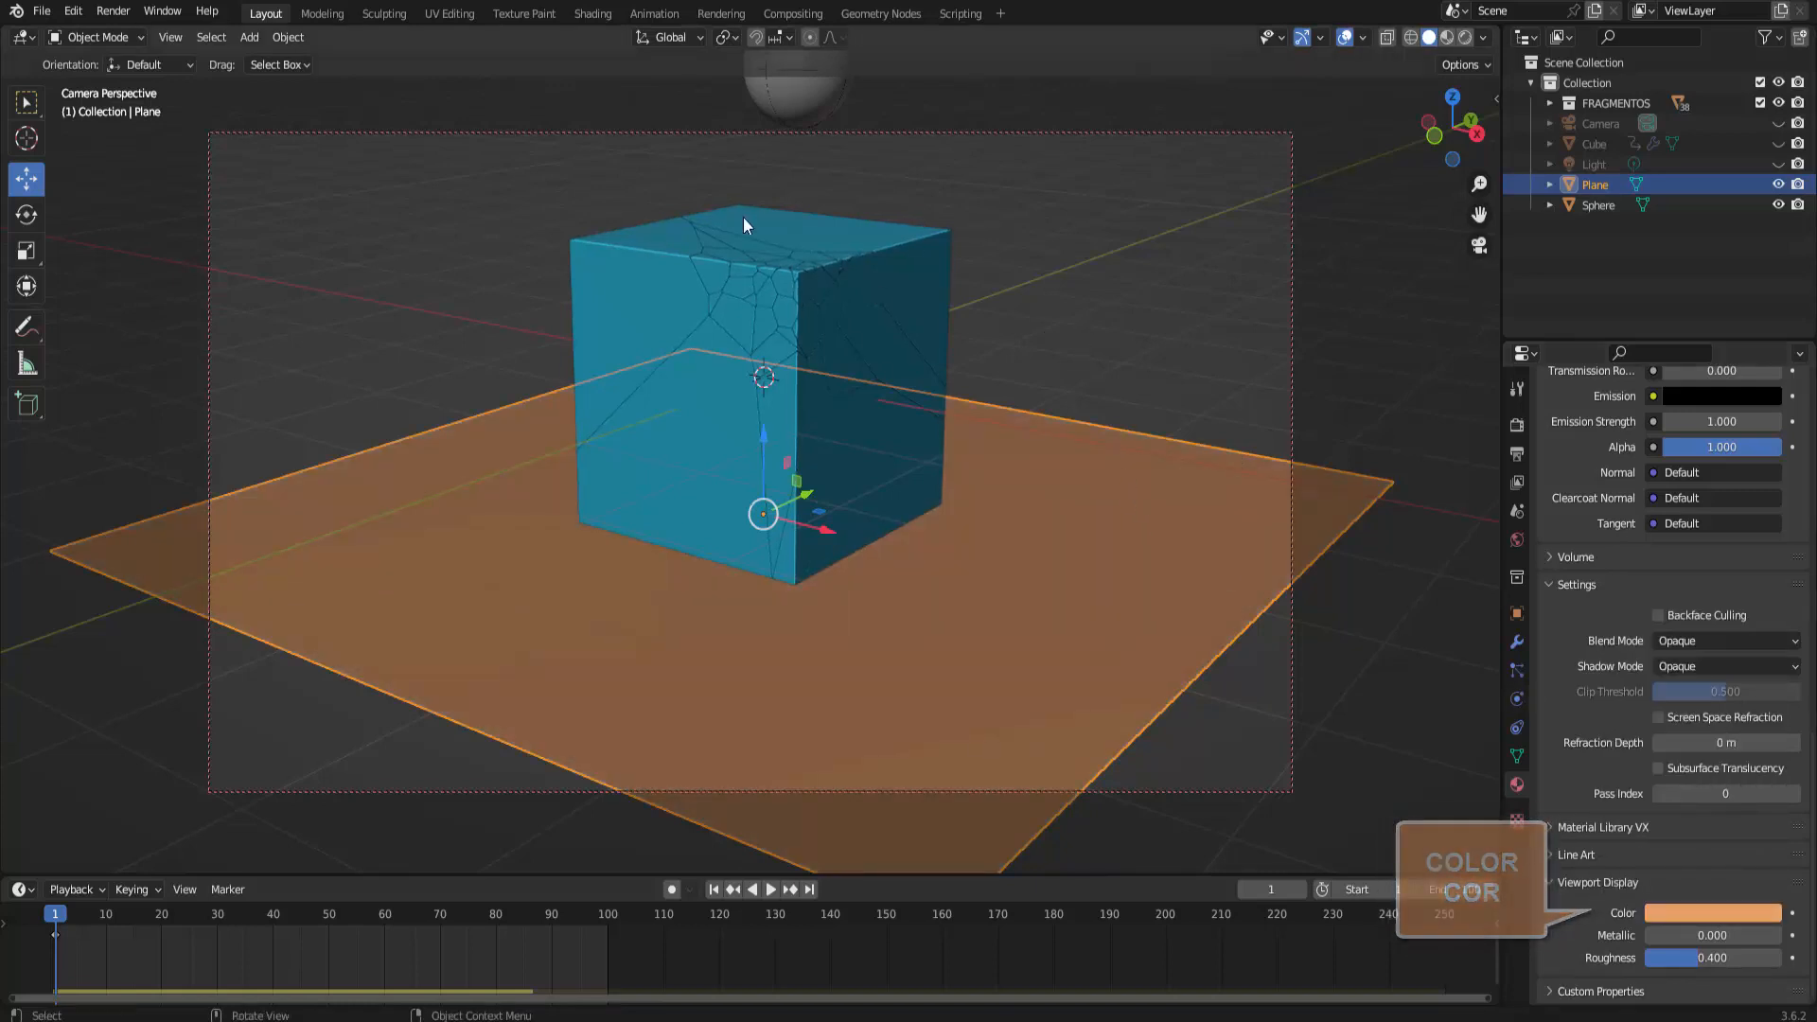
Give the Sphere a new material and set its Viewport Display color to red
{"action": "left_click", "coordinate": [801, 98]}
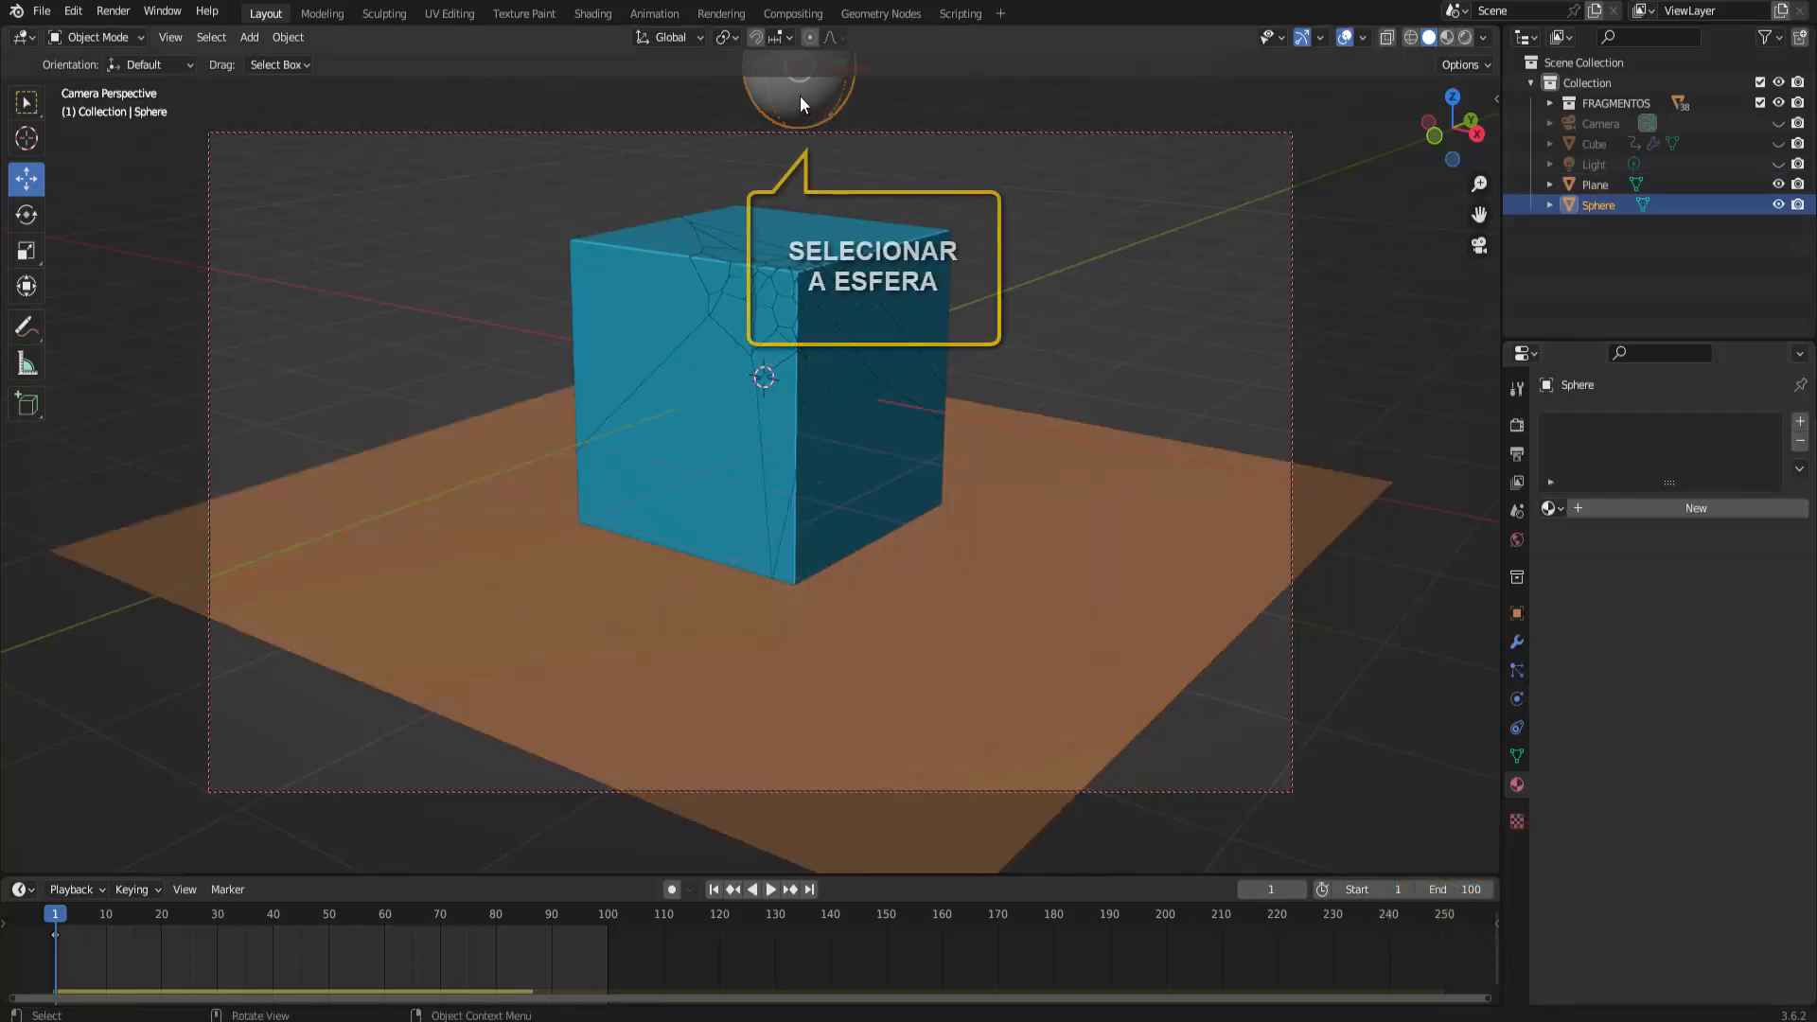
{"action": "left_click", "coordinate": [1698, 510]}
{"action": "scroll", "coordinate": [1678, 793], "scroll_direction": "down", "scroll_amount": 18}
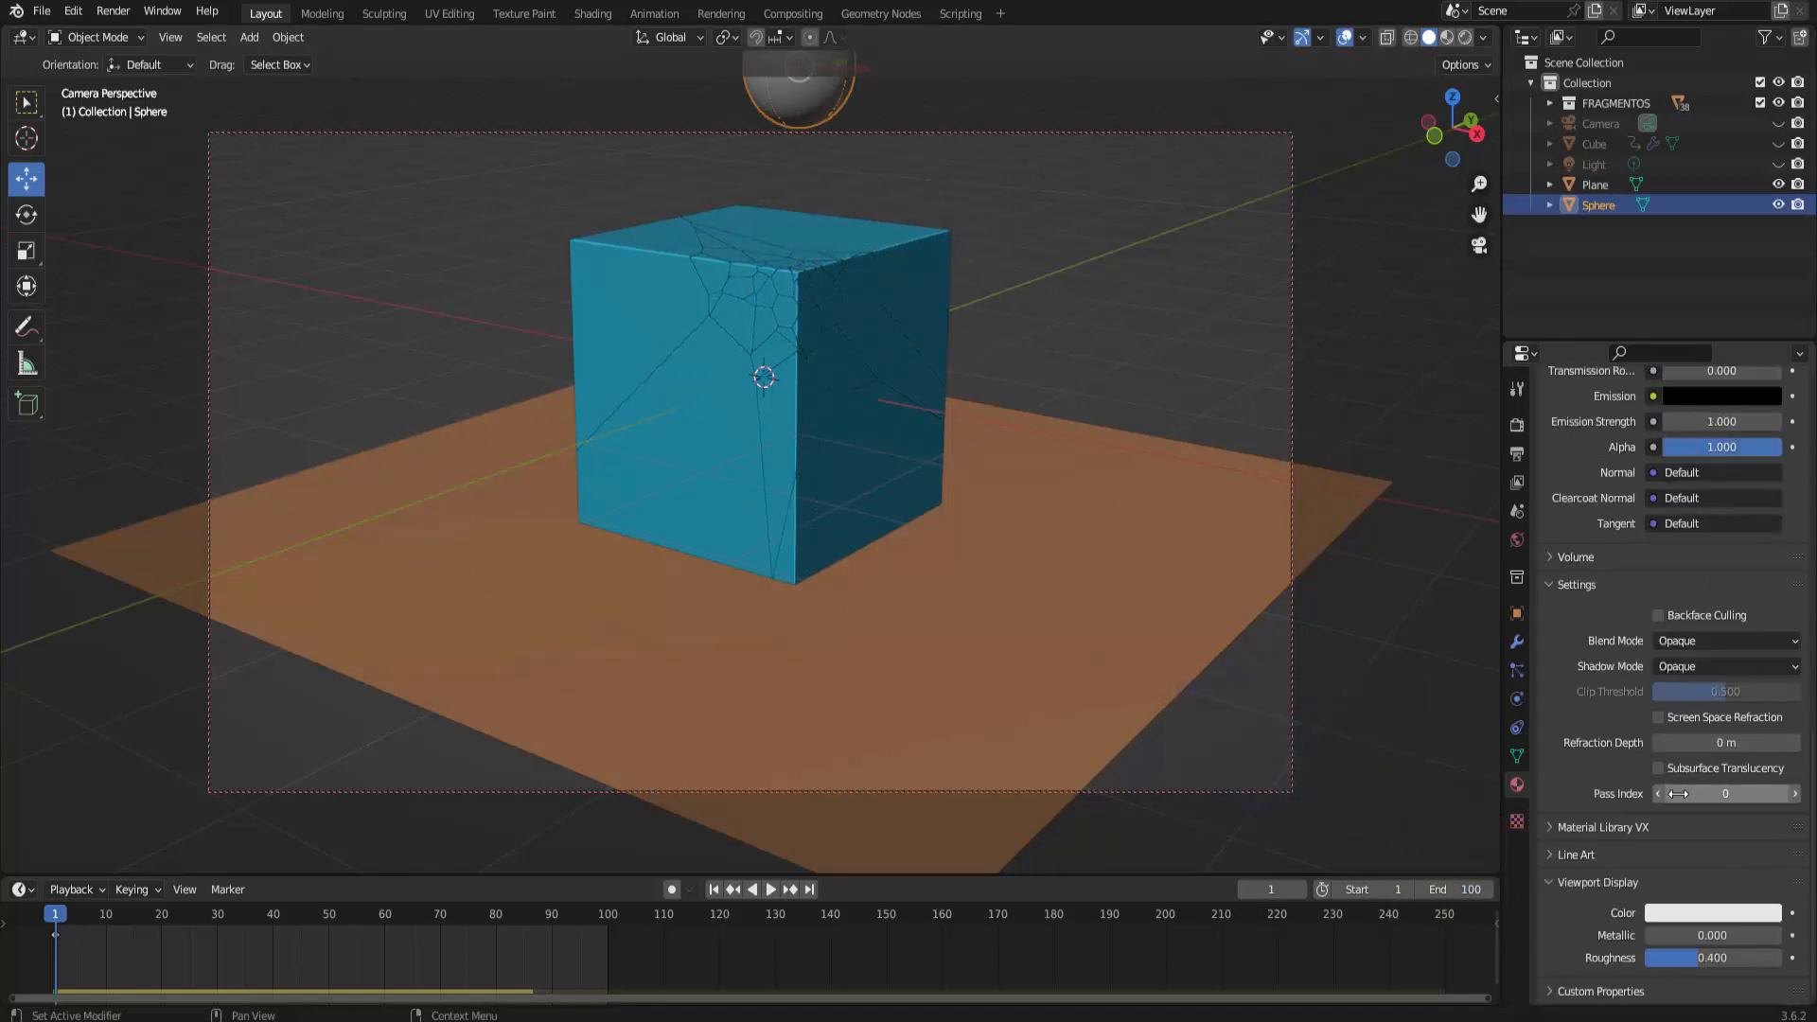
{"action": "left_click", "coordinate": [1718, 914]}
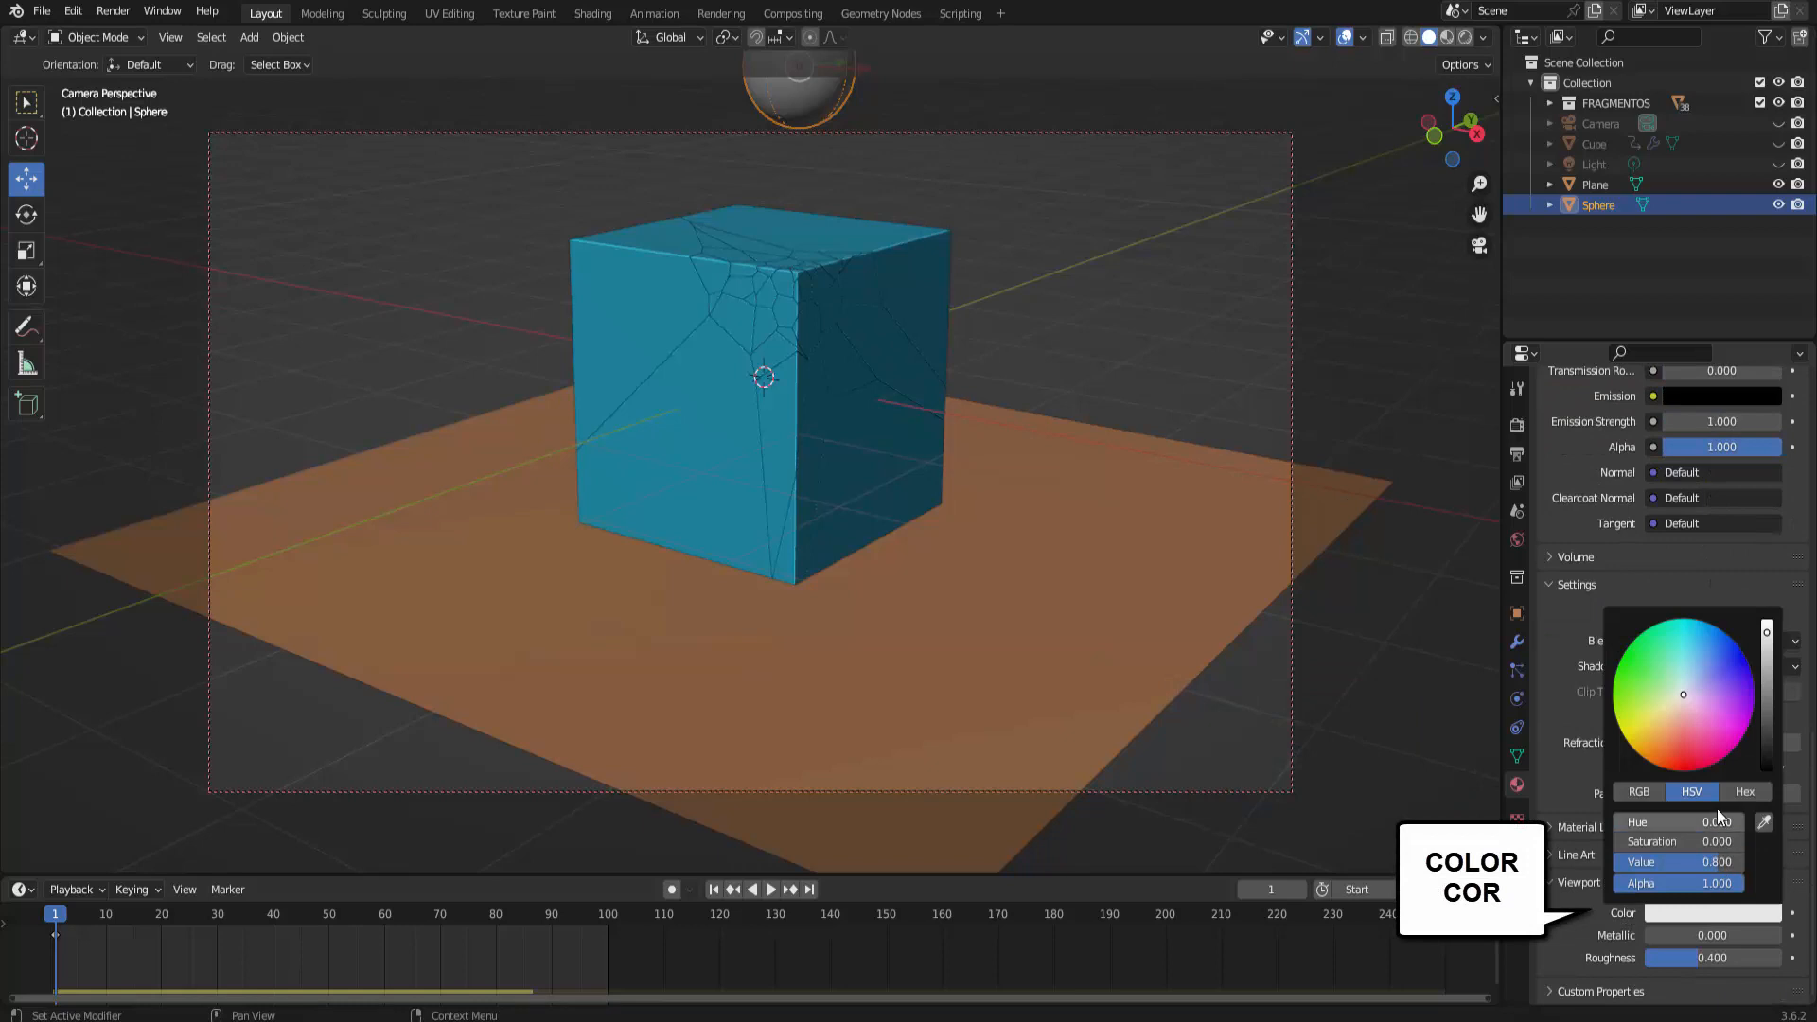
{"action": "left_click", "coordinate": [1681, 742]}
Enable Shadow in the solid viewport shading options
{"action": "scroll", "coordinate": [1121, 424], "scroll_direction": "down", "scroll_amount": 3}
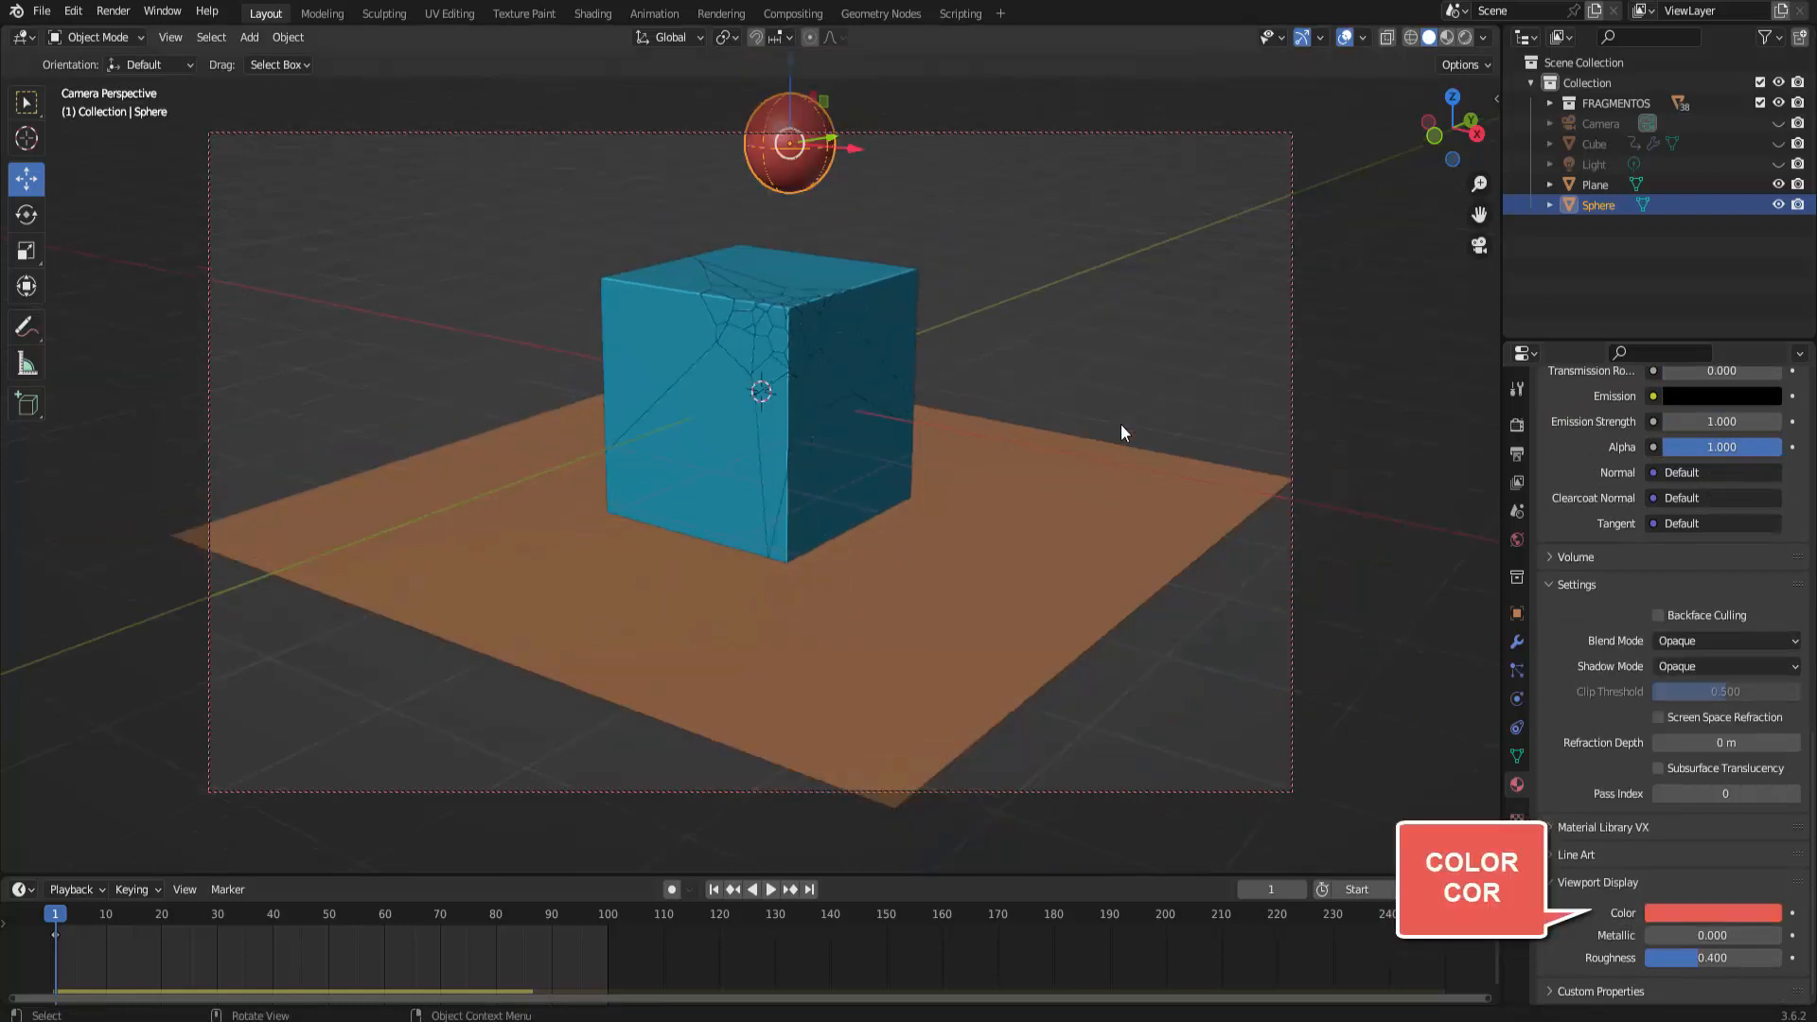
{"action": "left_click_drag", "start_coordinate": [1480, 215], "coordinate": [1481, 253]}
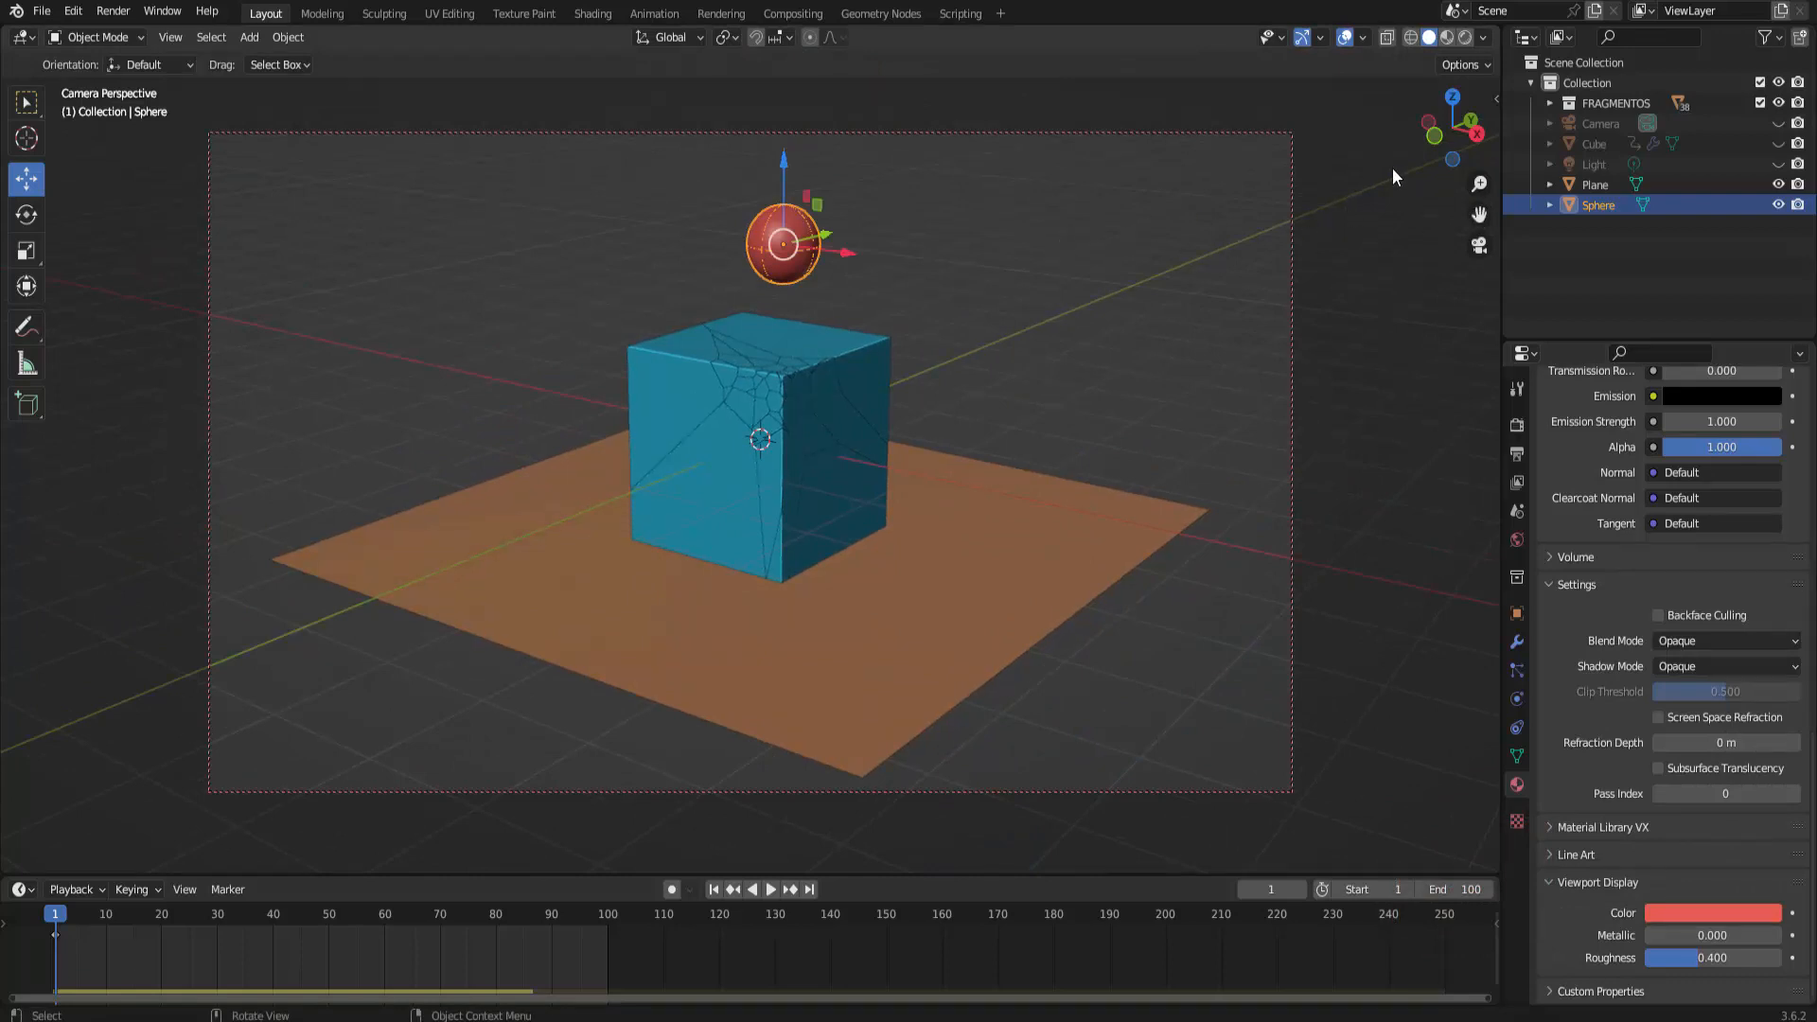
{"action": "left_click", "coordinate": [1483, 40]}
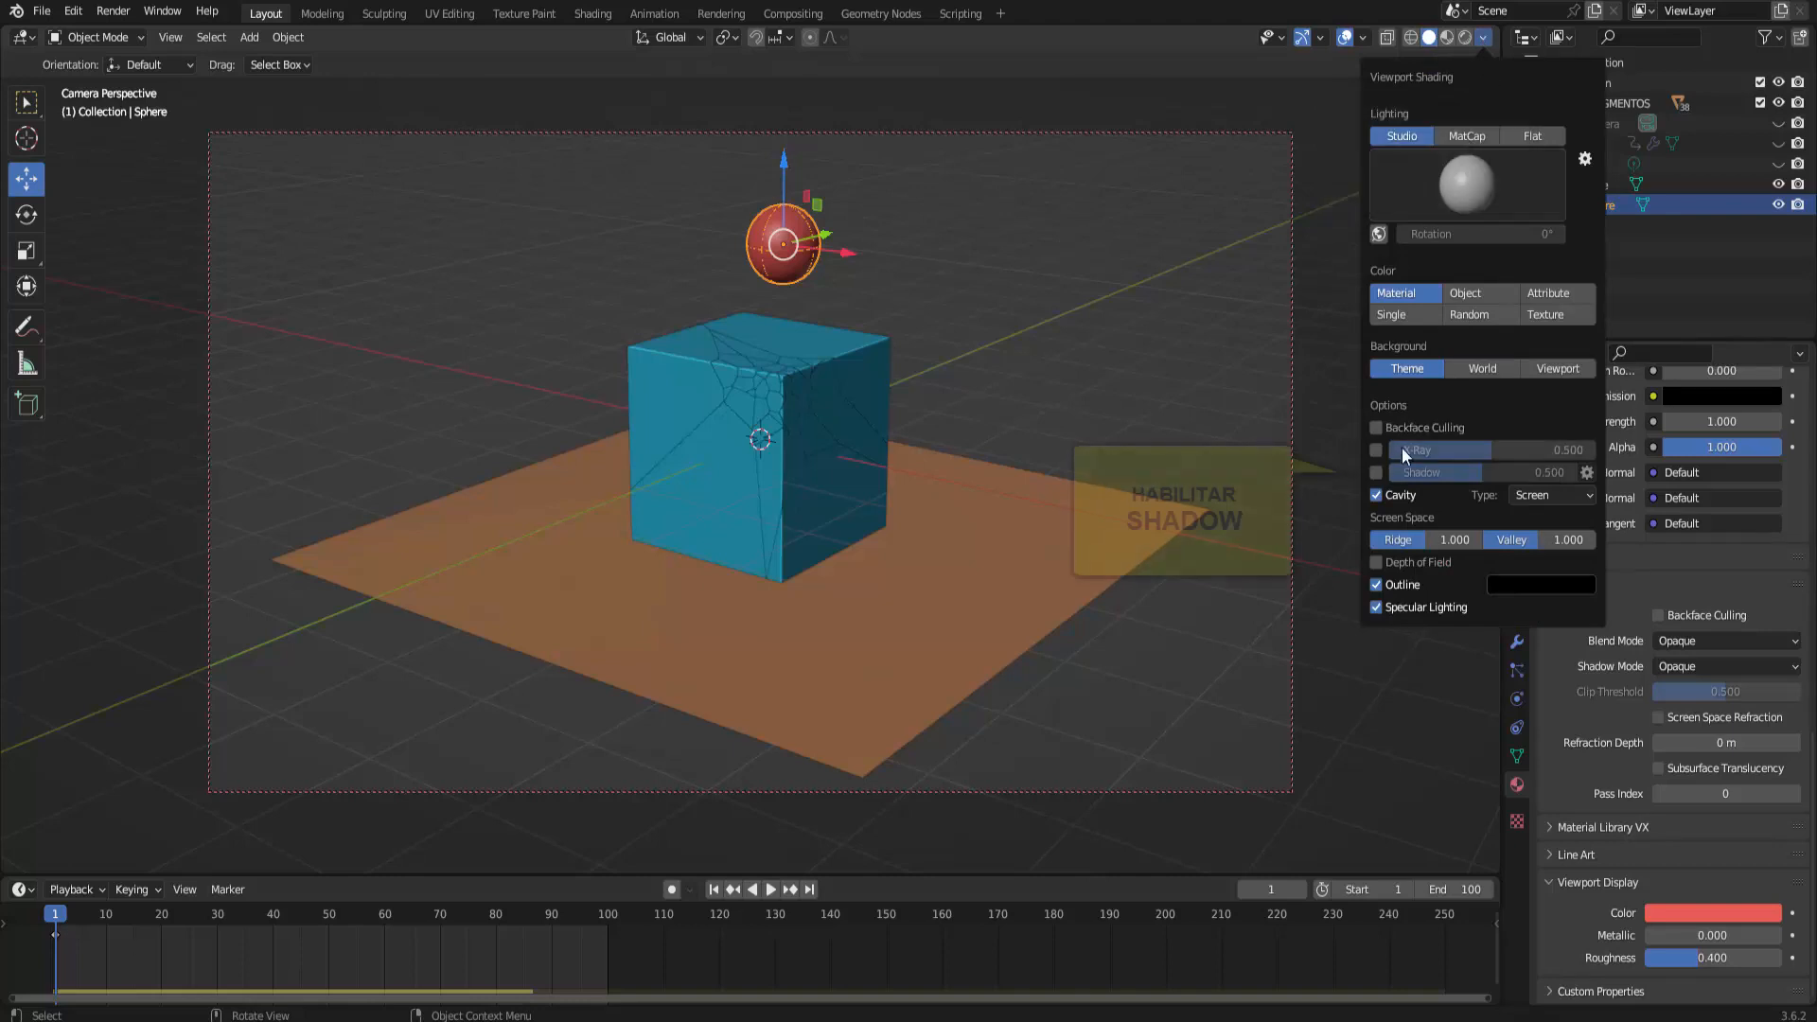
{"action": "left_click", "coordinate": [1376, 471]}
Switch the shading background to Viewport and set its color to a dark reddish brown
{"action": "left_click", "coordinate": [1559, 373]}
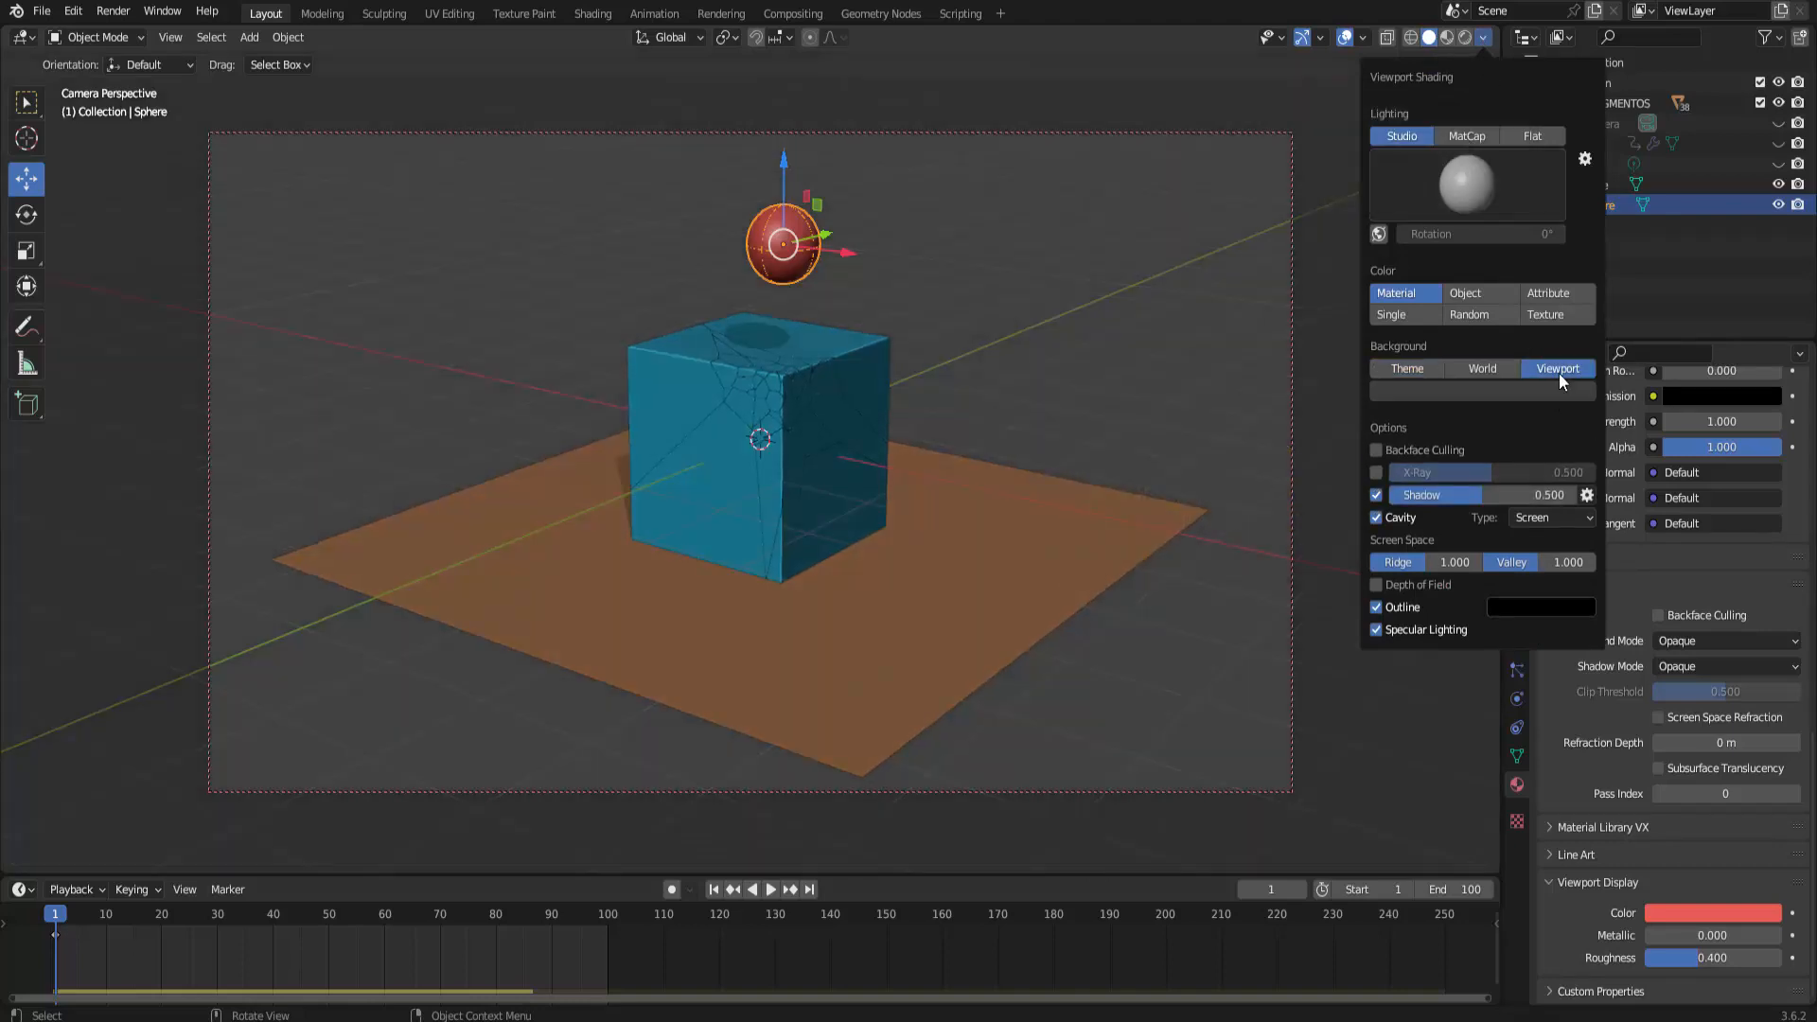
{"action": "left_click", "coordinate": [1526, 389]}
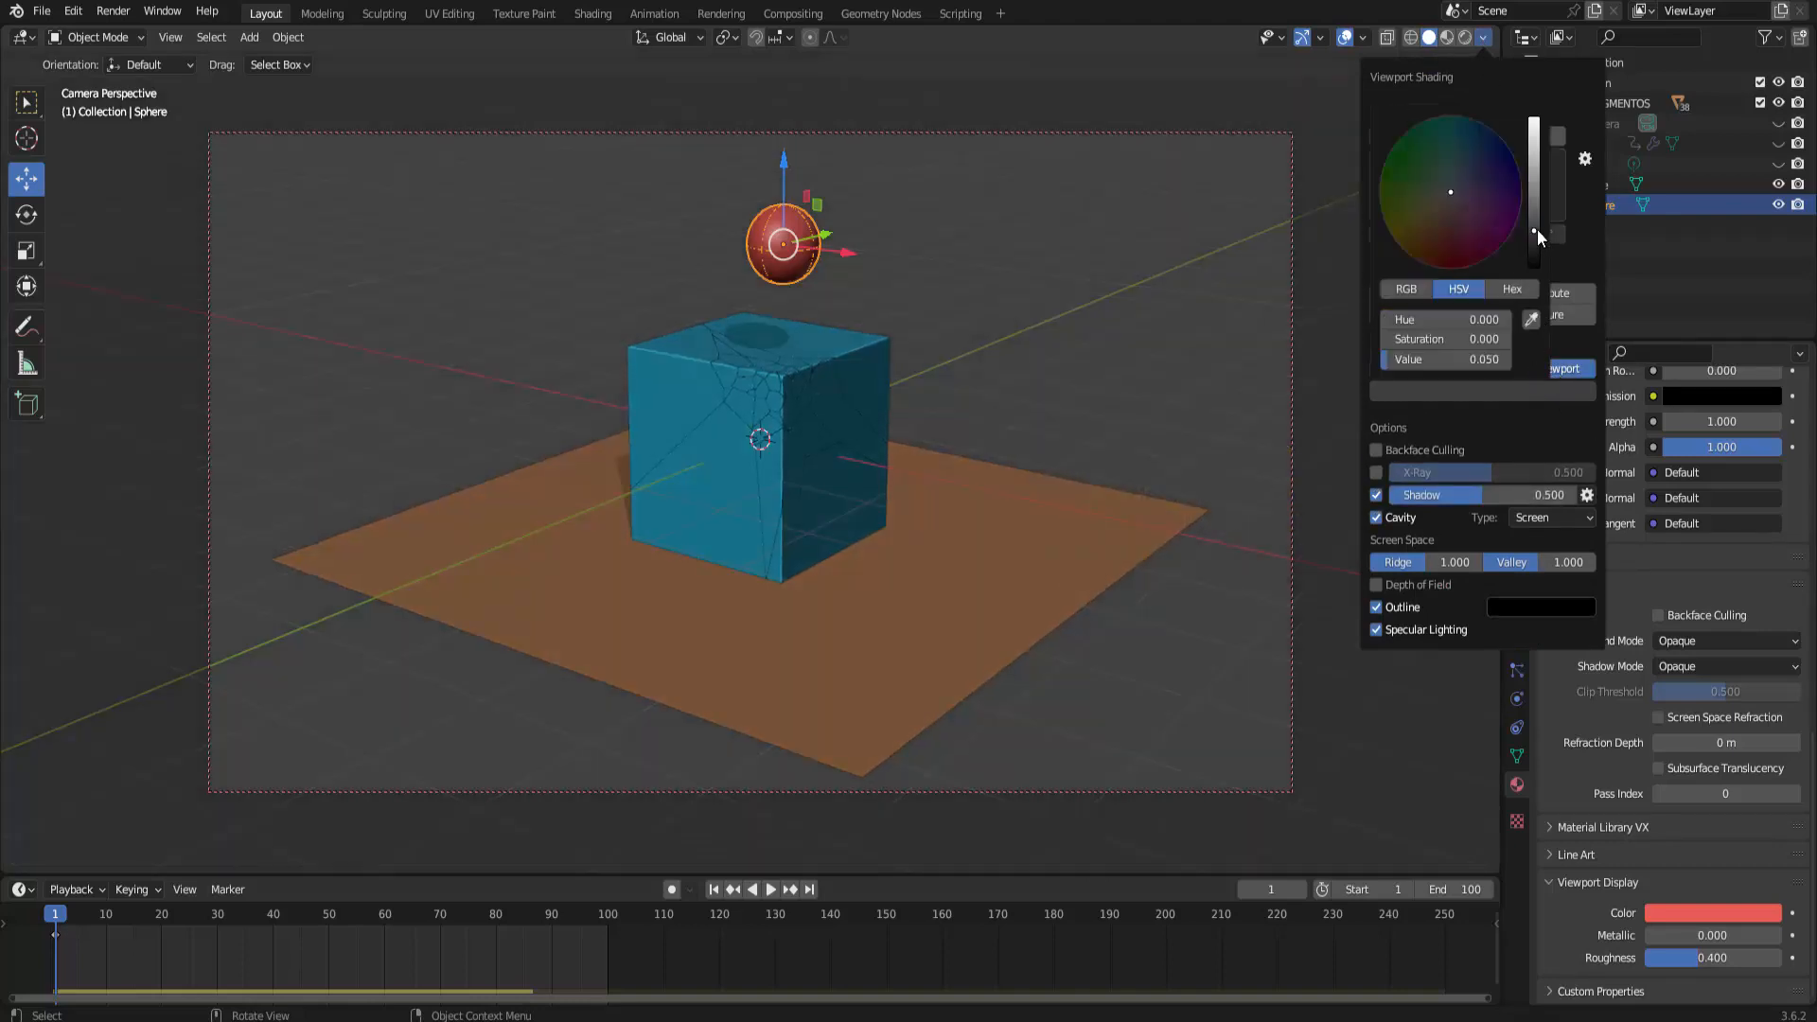
{"action": "left_click_drag", "start_coordinate": [1537, 229], "coordinate": [1538, 157]}
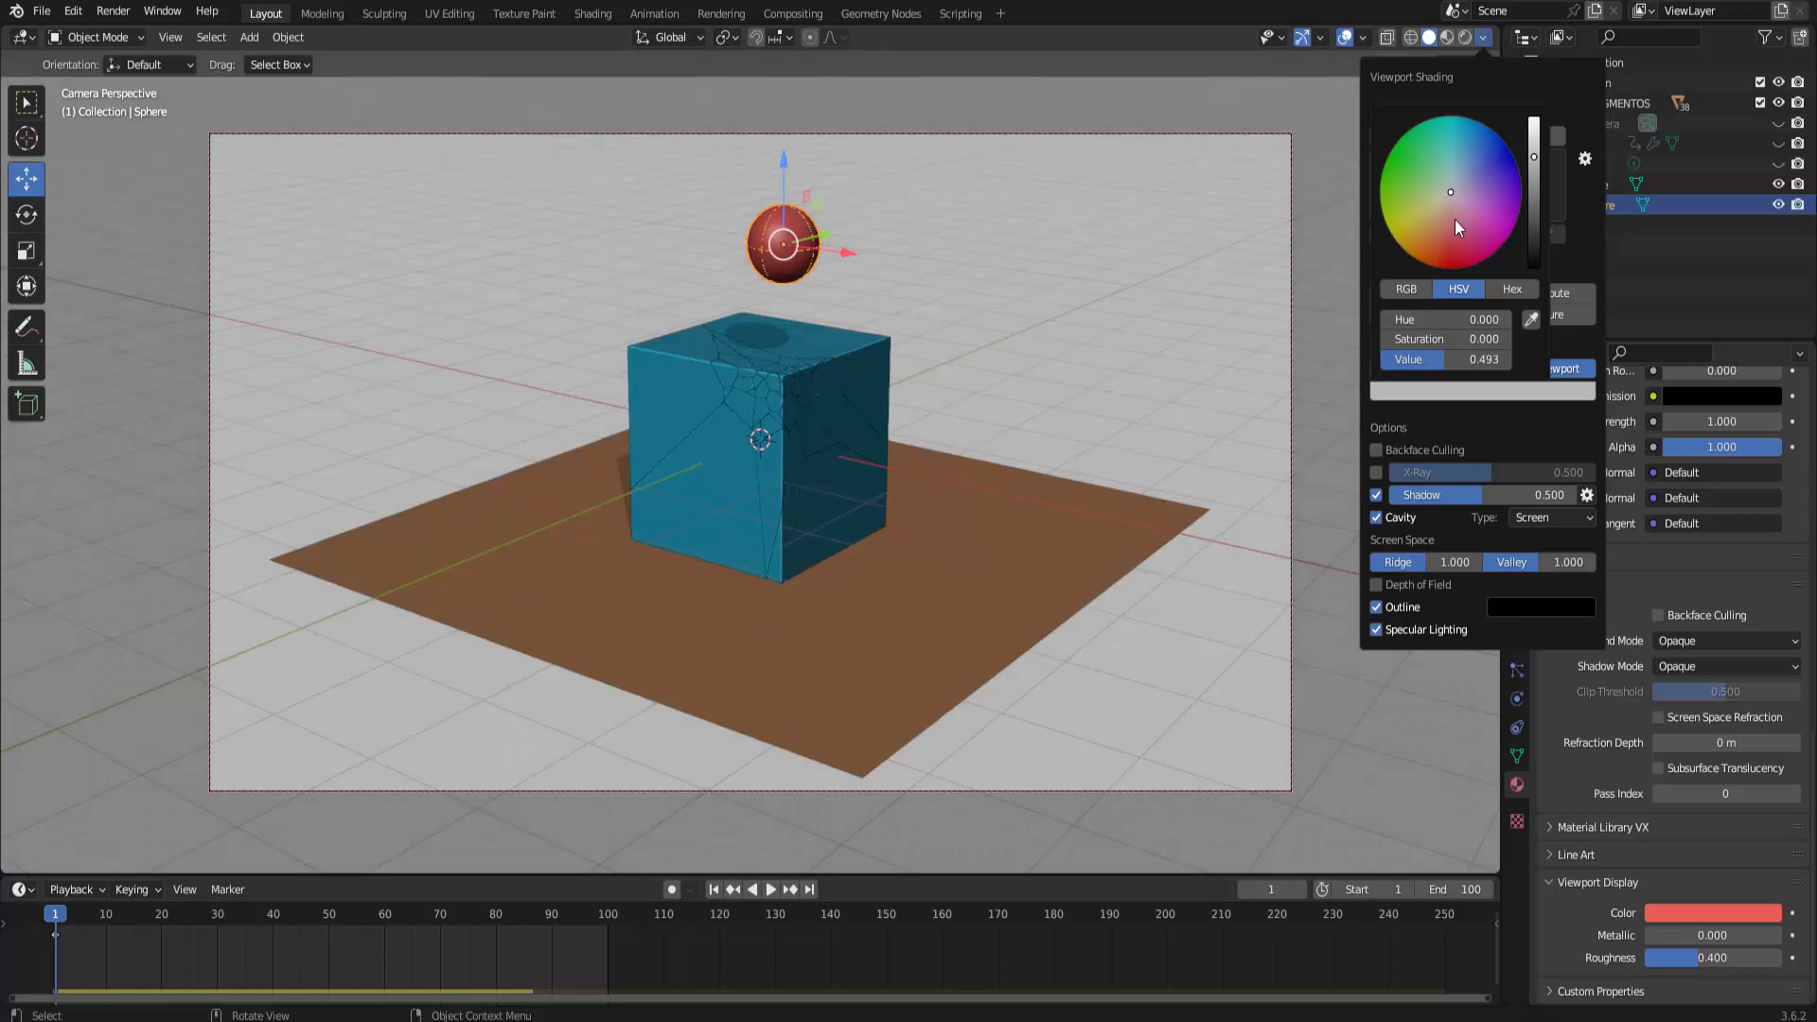
{"action": "mouse_move", "coordinate": [1456, 220]}
{"action": "left_mouse_down"}
{"action": "mouse_move", "coordinate": [1440, 223]}
{"action": "mouse_move", "coordinate": [1535, 221]}
{"action": "left_mouse_up"}
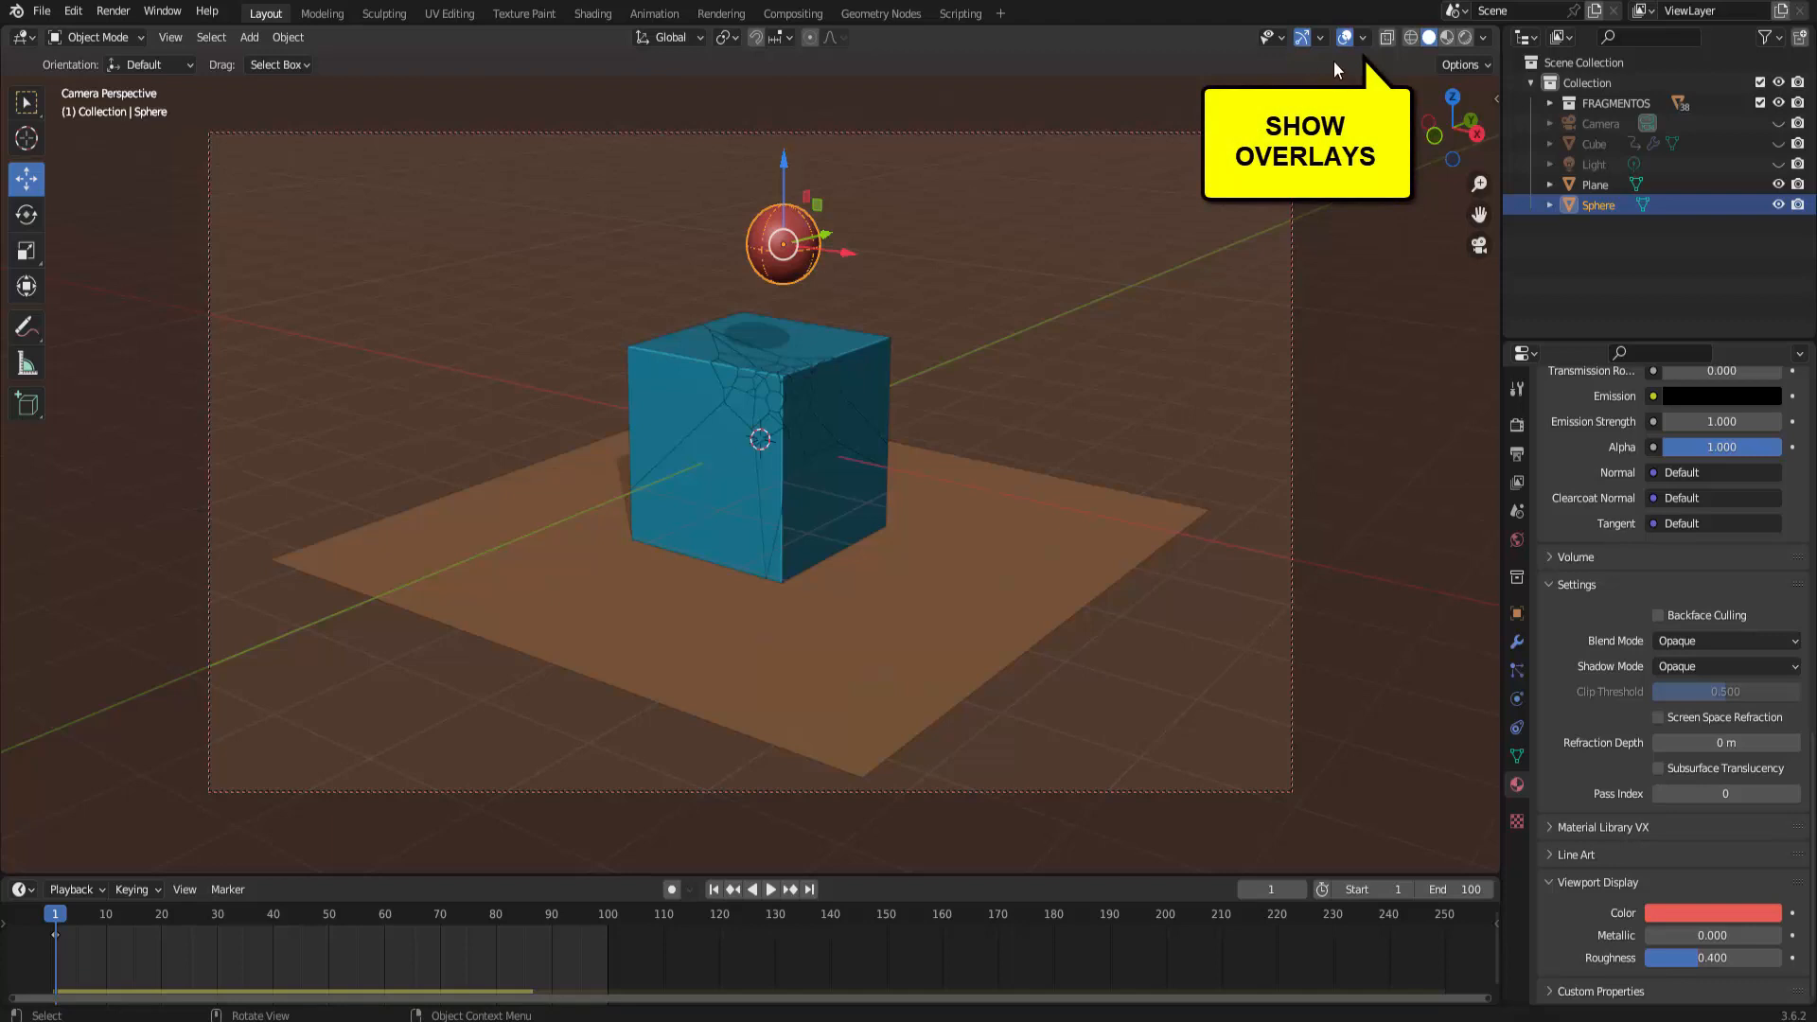
Hide the viewport overlays, activate the Select Box tool and play the simulation up to frame 84
{"action": "left_click", "coordinate": [1345, 37]}
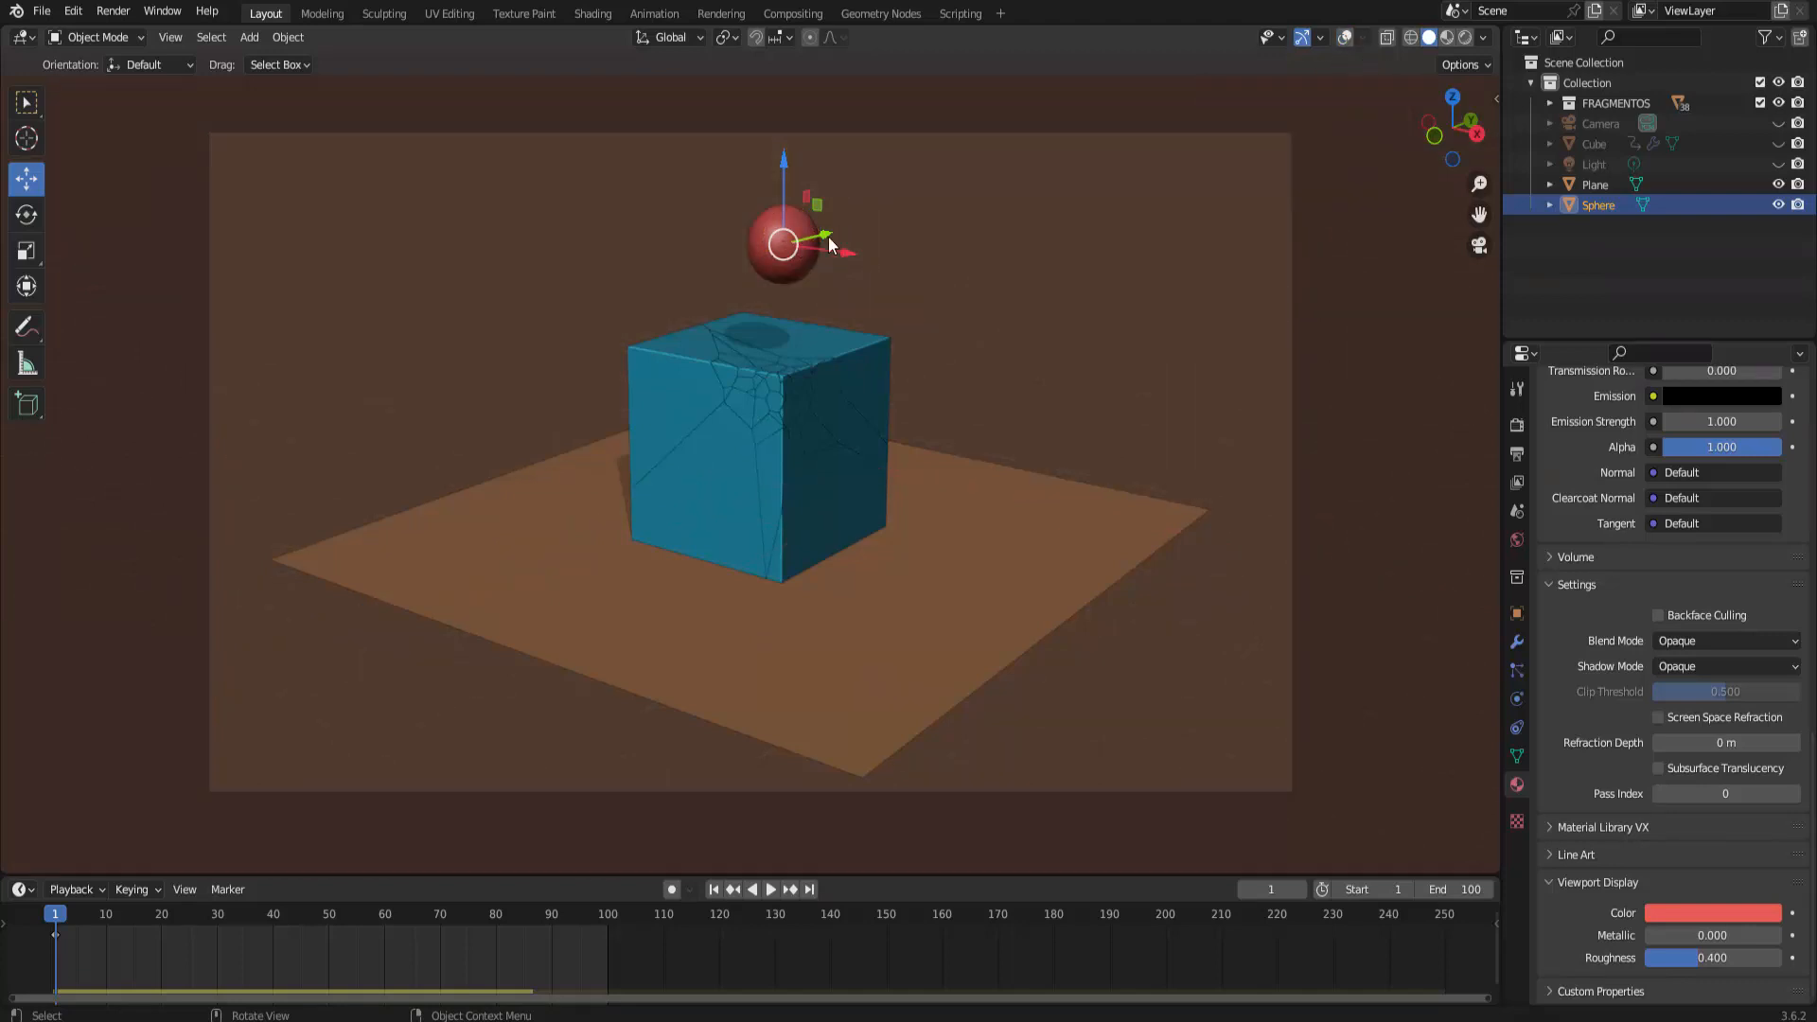
{"action": "left_click", "coordinate": [27, 102]}
{"action": "left_click", "coordinate": [771, 890]}
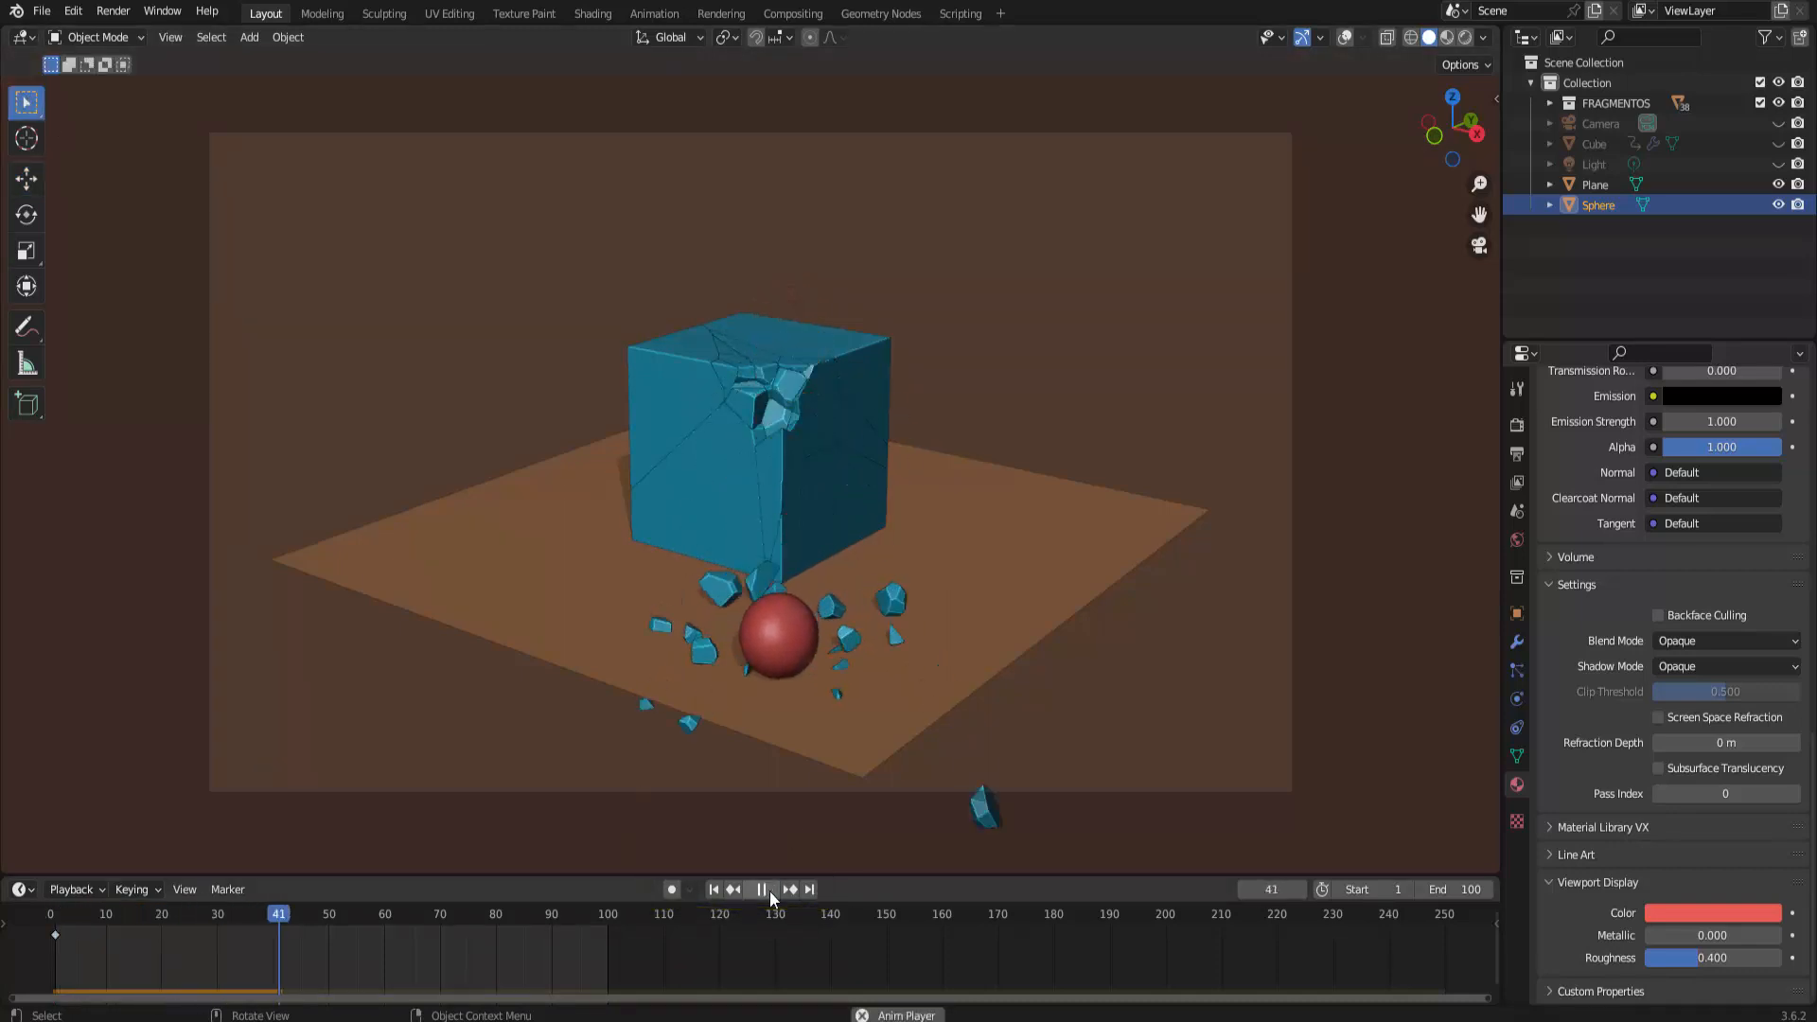
{"action": "left_click", "coordinate": [770, 890]}
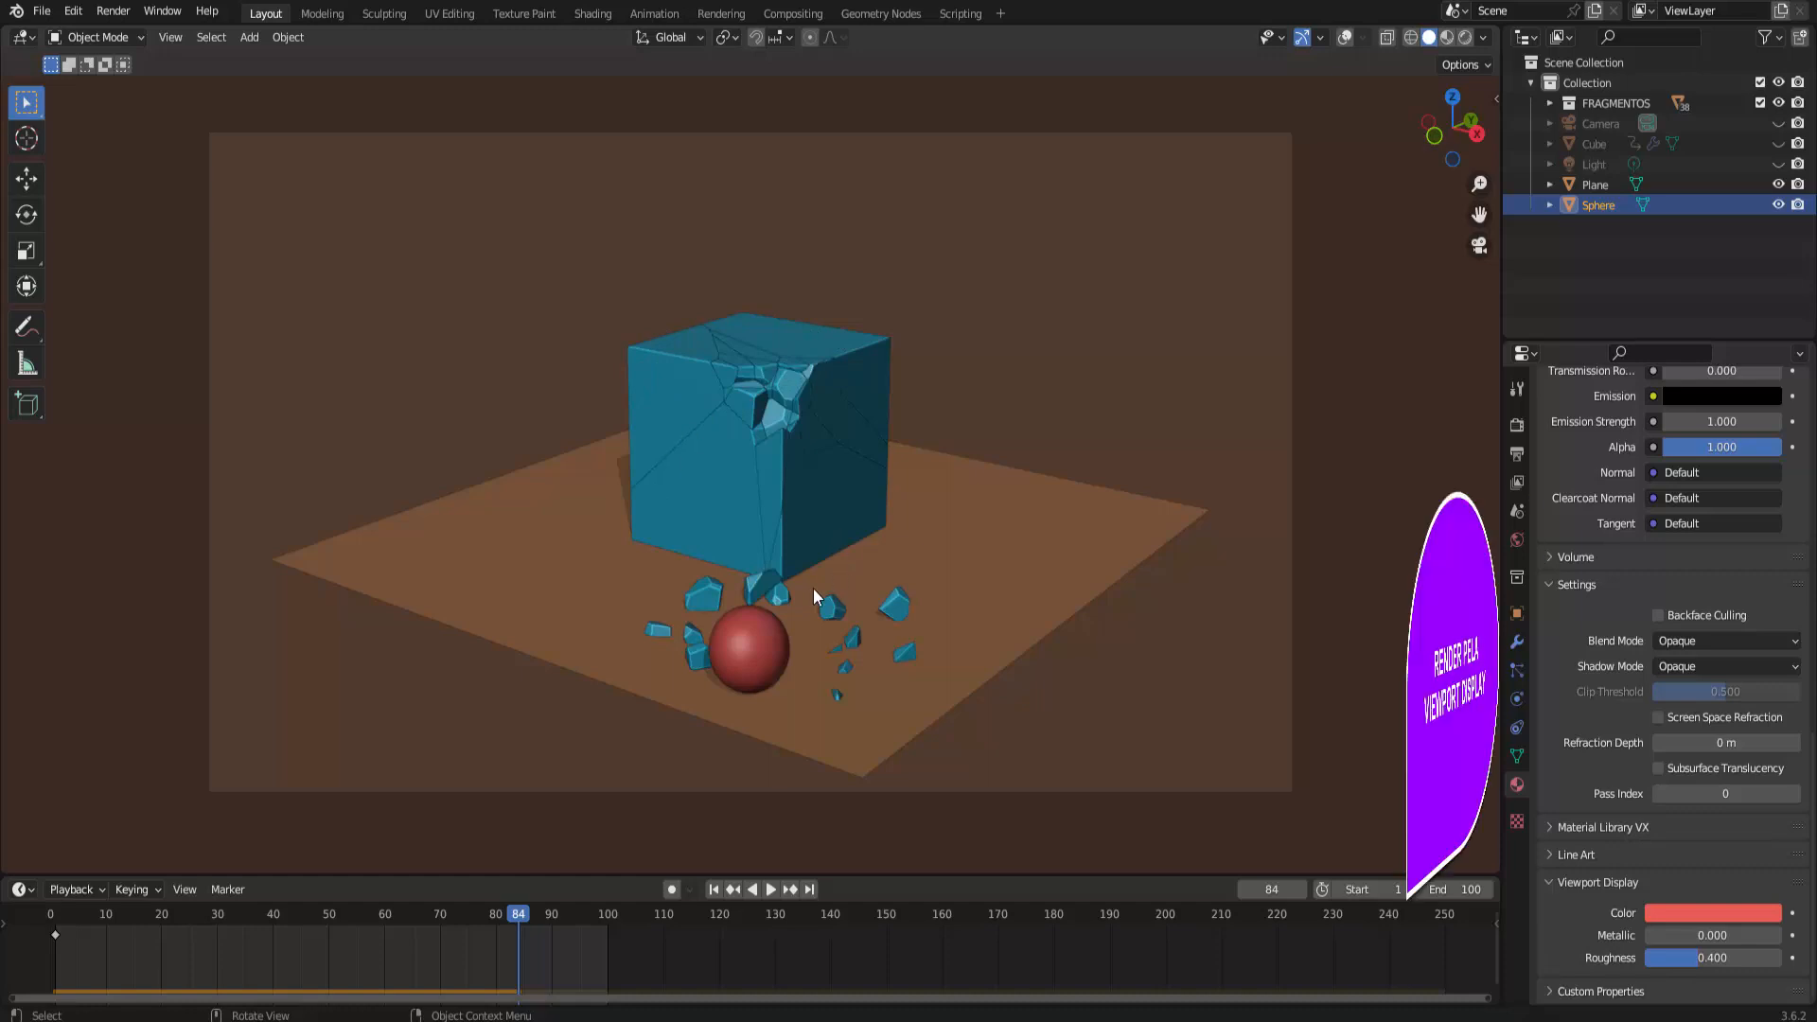
Set the render output path to /tmp\TESTE RIGID BODY in the Output properties
{"action": "left_click", "coordinate": [172, 38]}
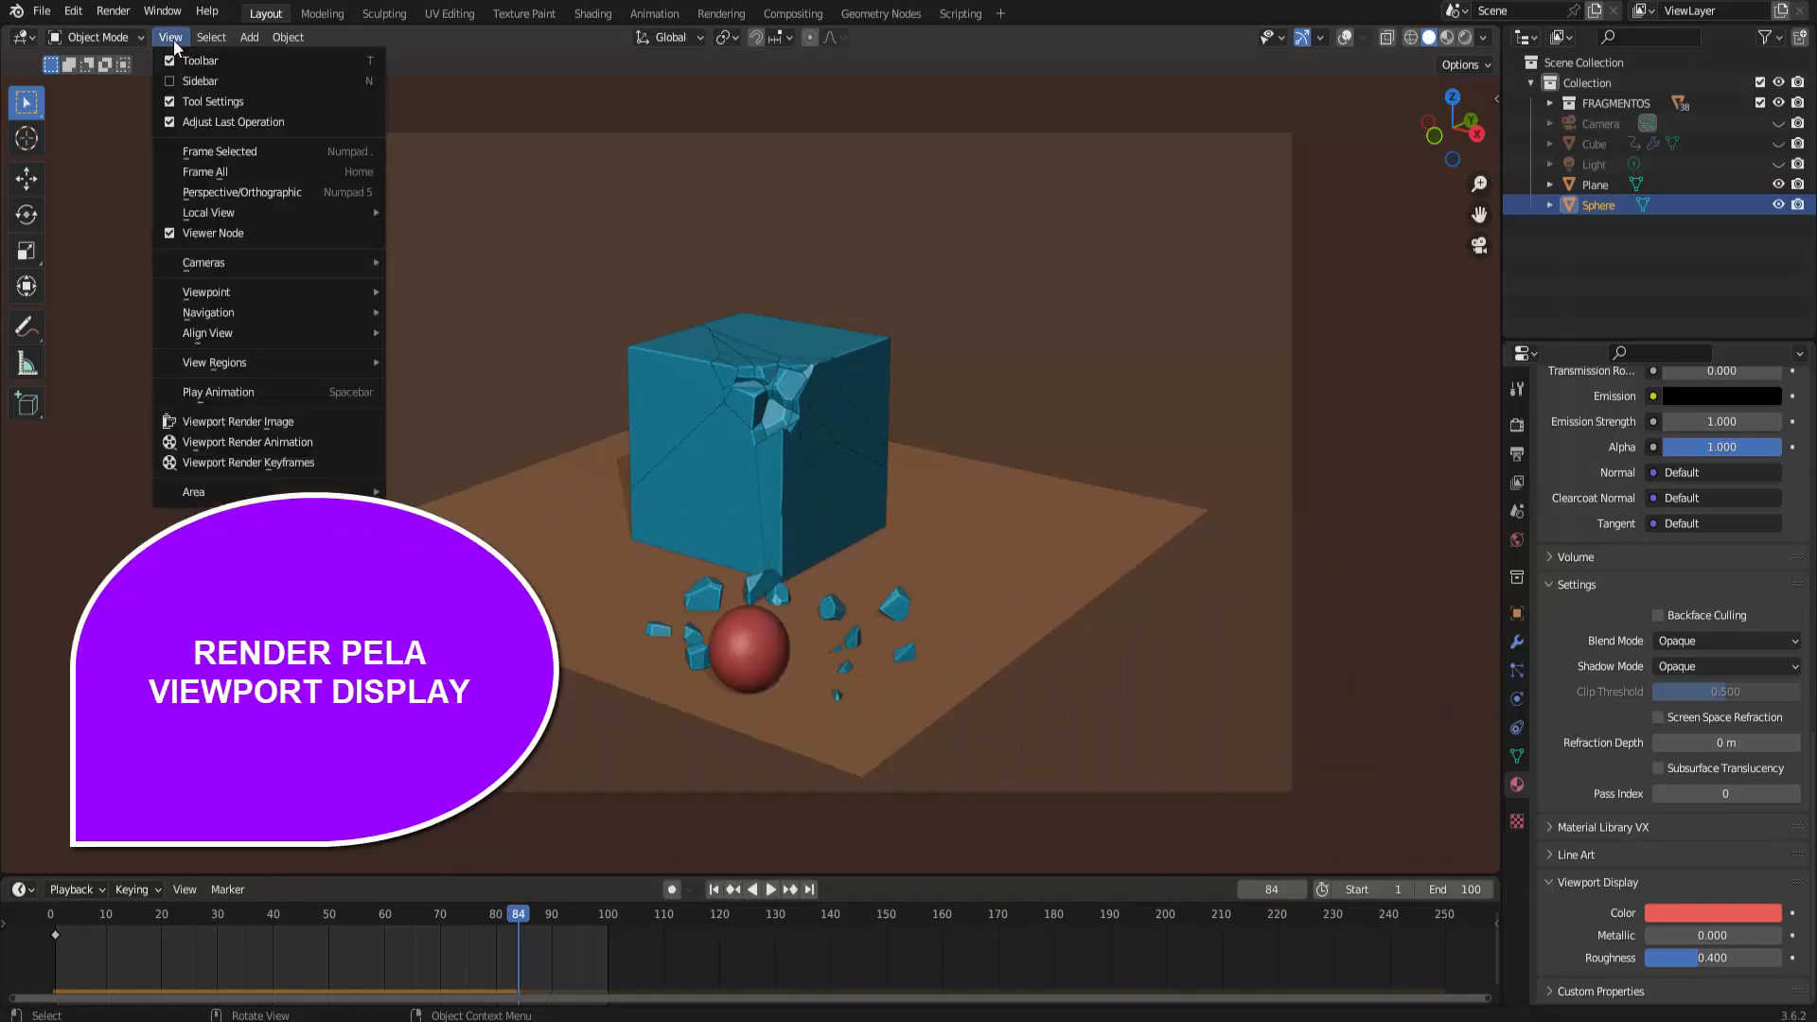
{"action": "left_click", "coordinate": [1519, 456]}
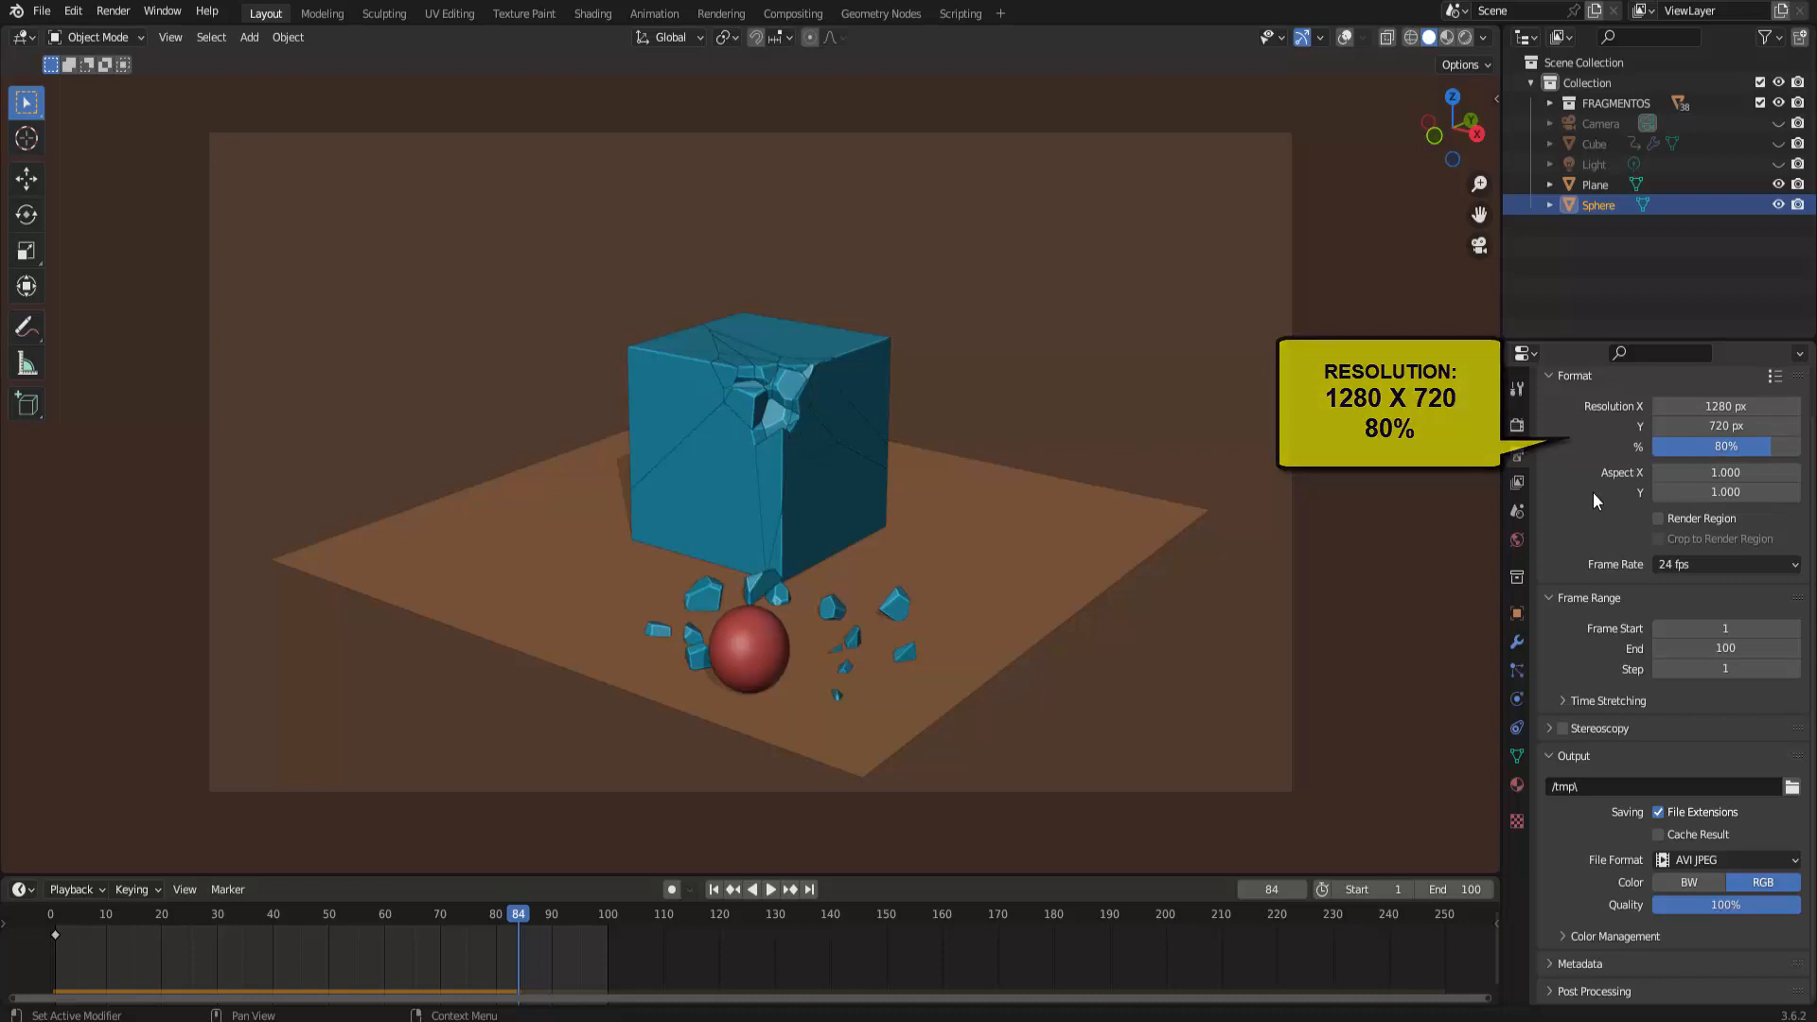
{"action": "left_click", "coordinate": [1592, 787]}
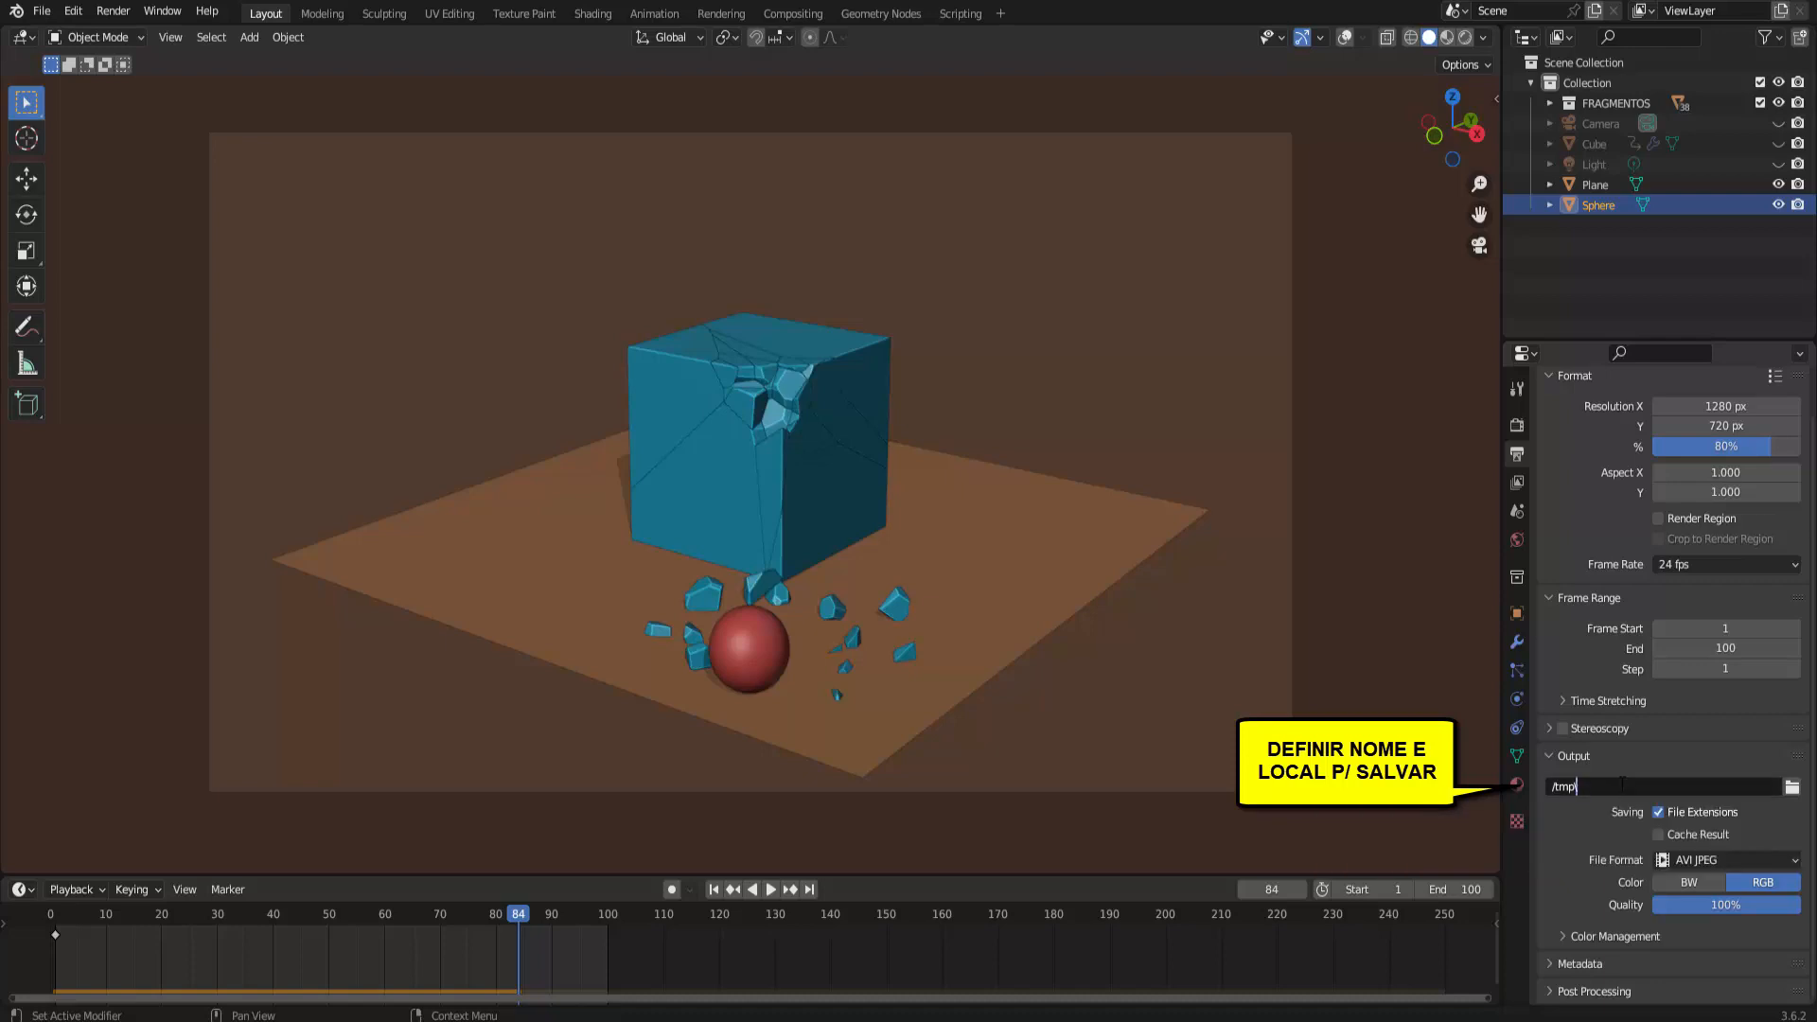
{"action": "type", "text": "TESTE RIGID BODY"}
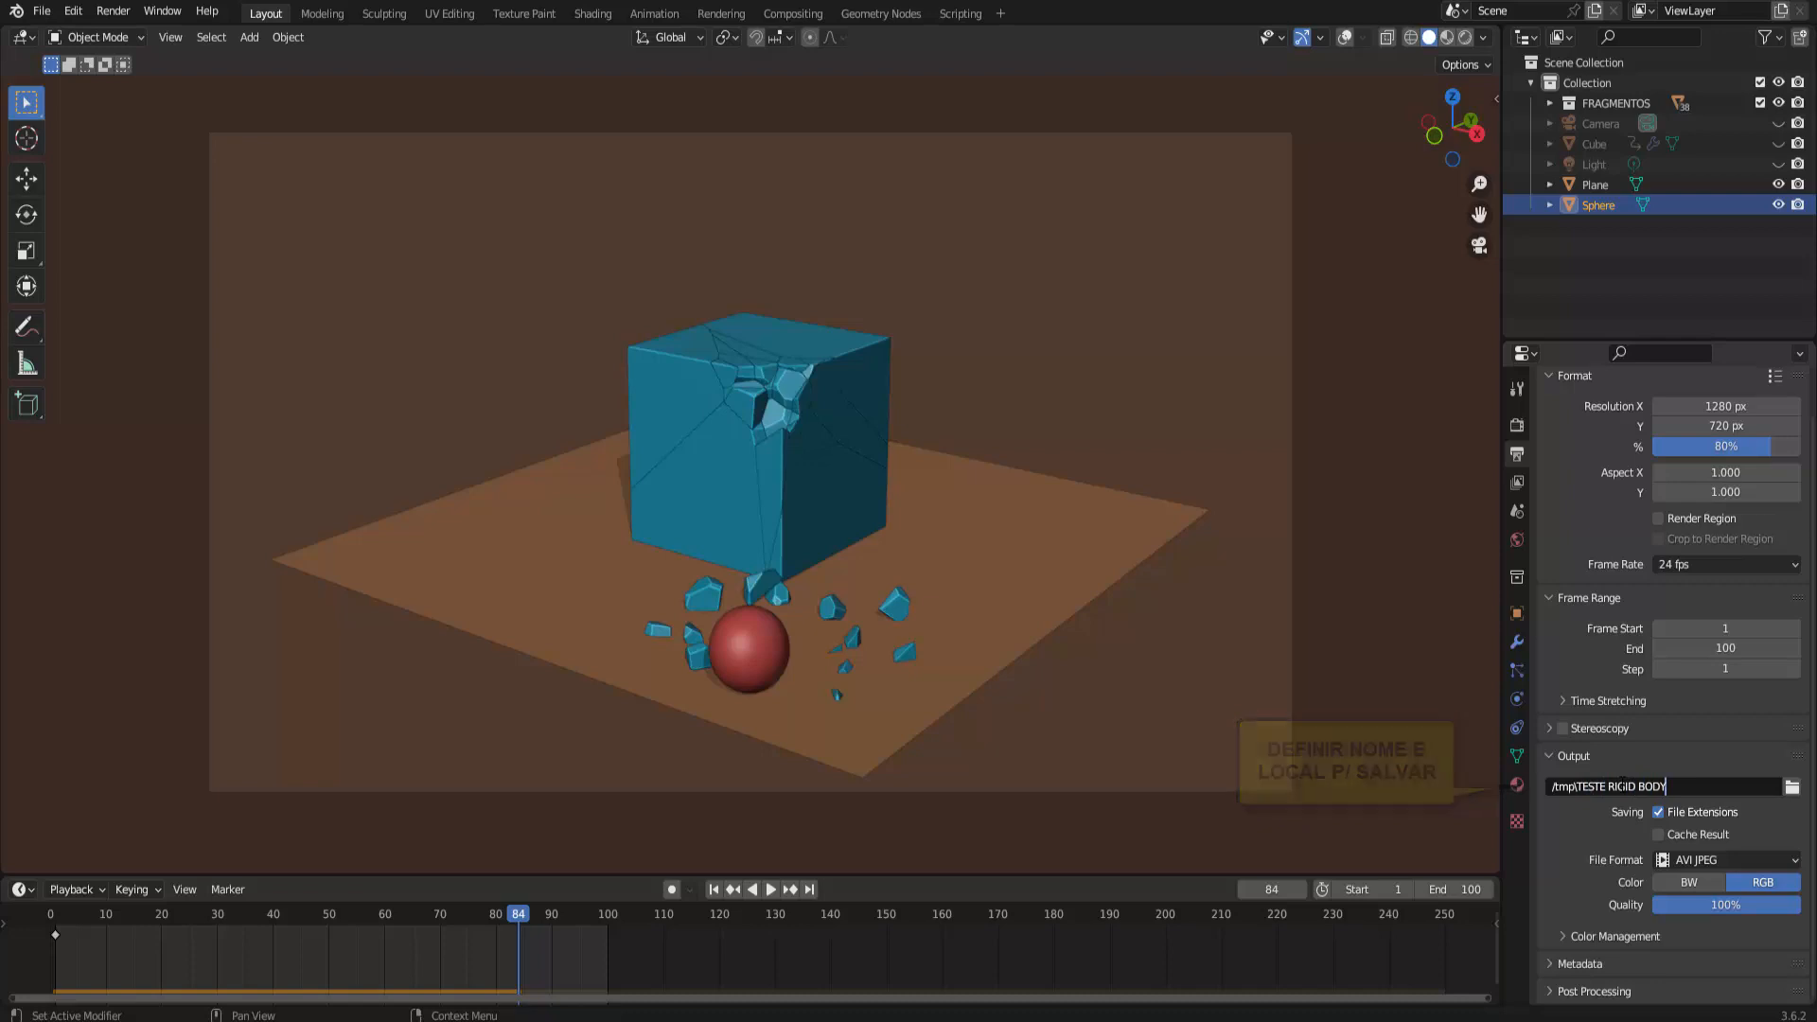
{"action": "key", "text": "Return"}
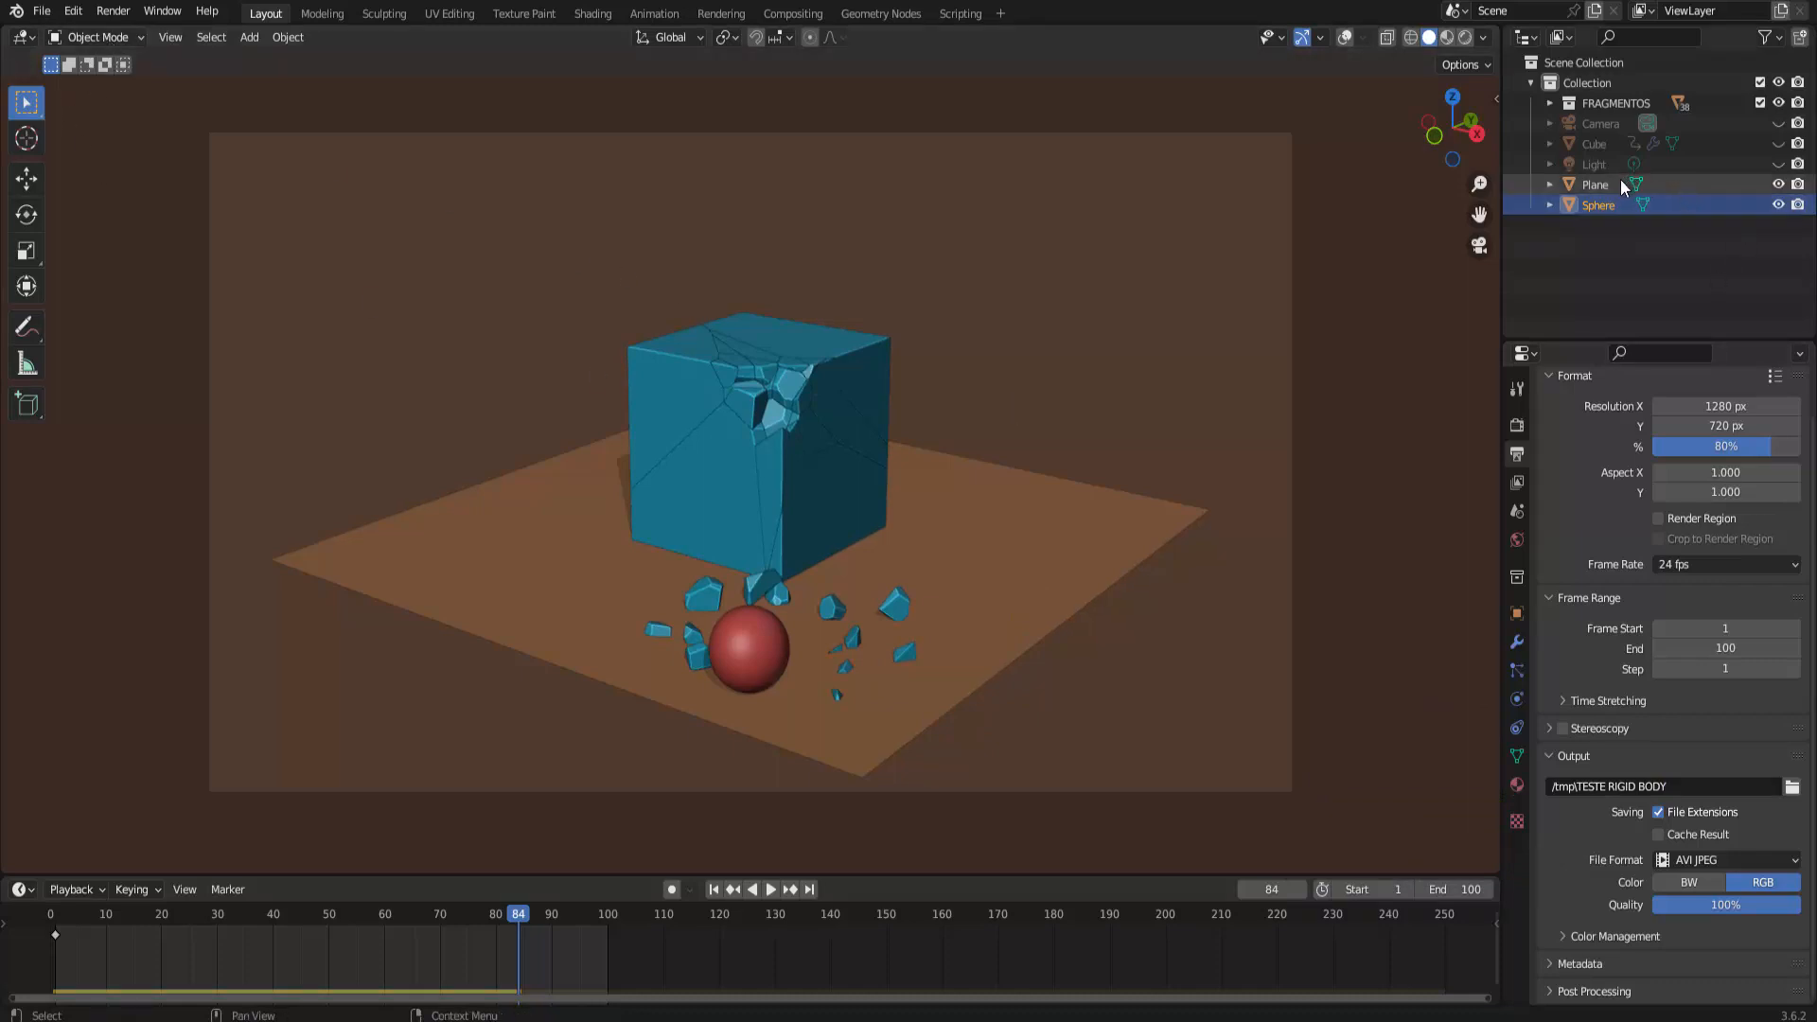
Unhide the Cube and return the timeline to frame 1
{"action": "left_click", "coordinate": [1780, 144]}
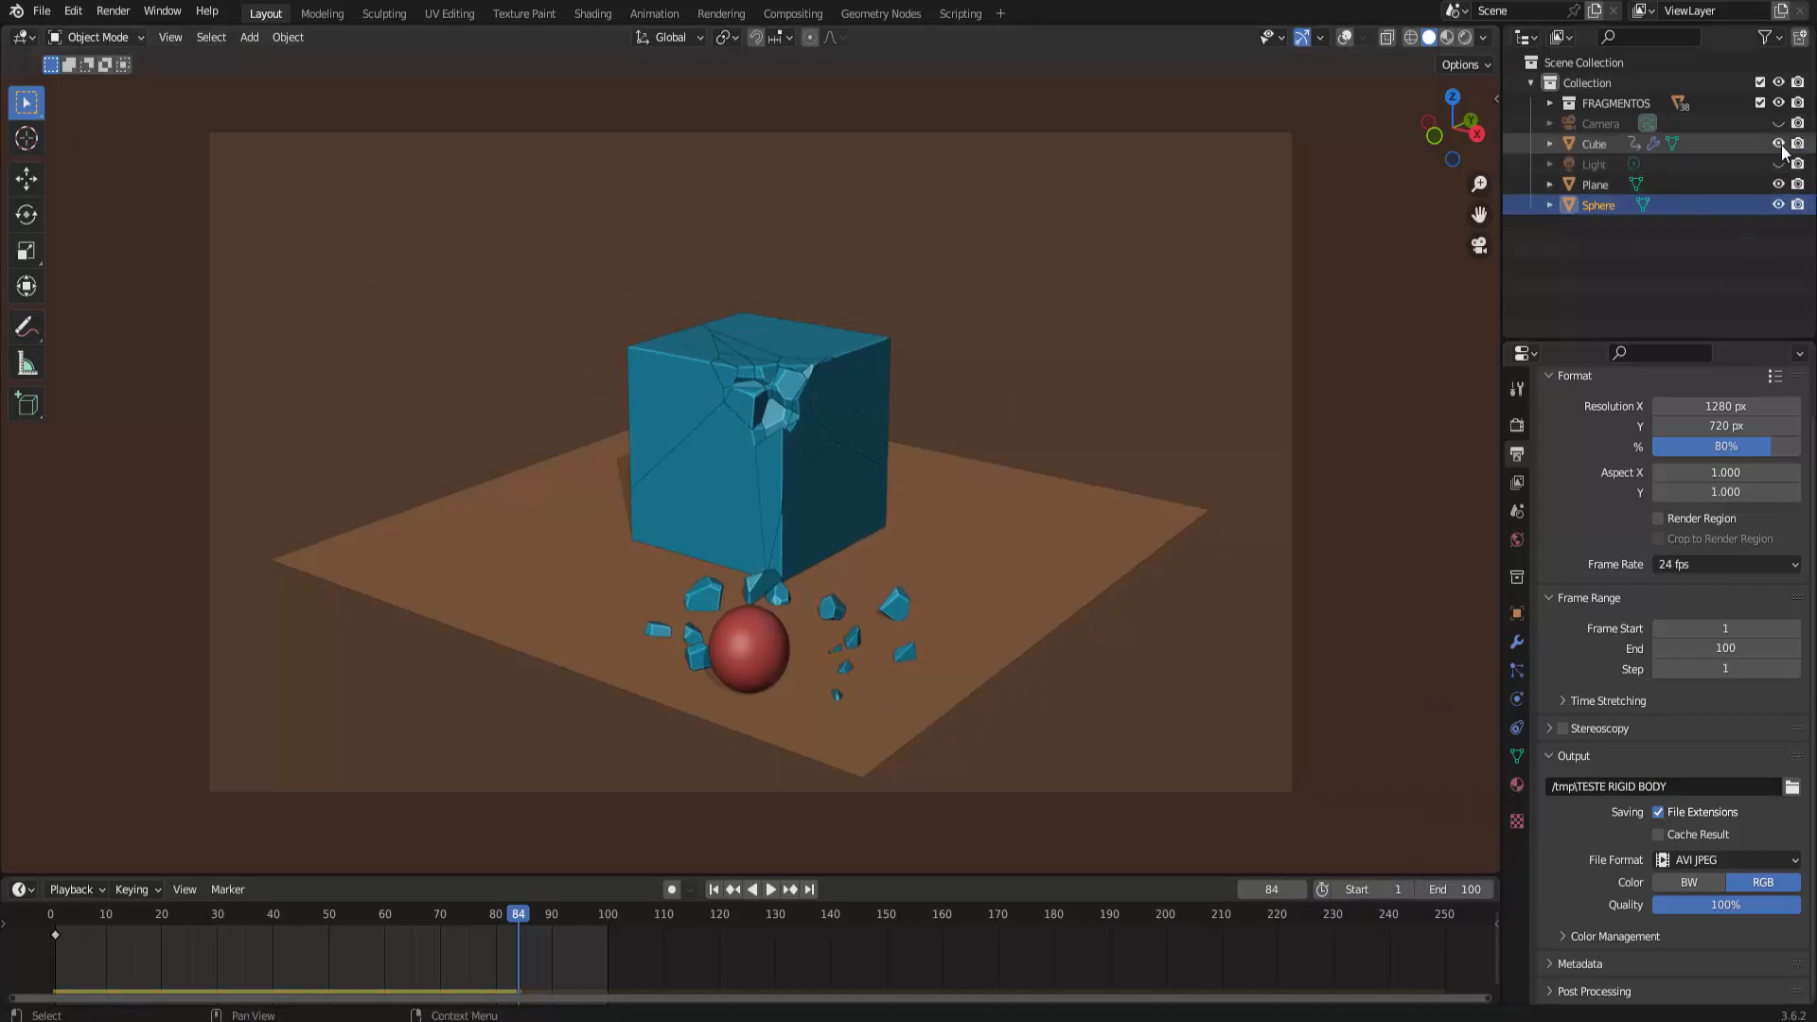
{"action": "key", "text": "shift+Left"}
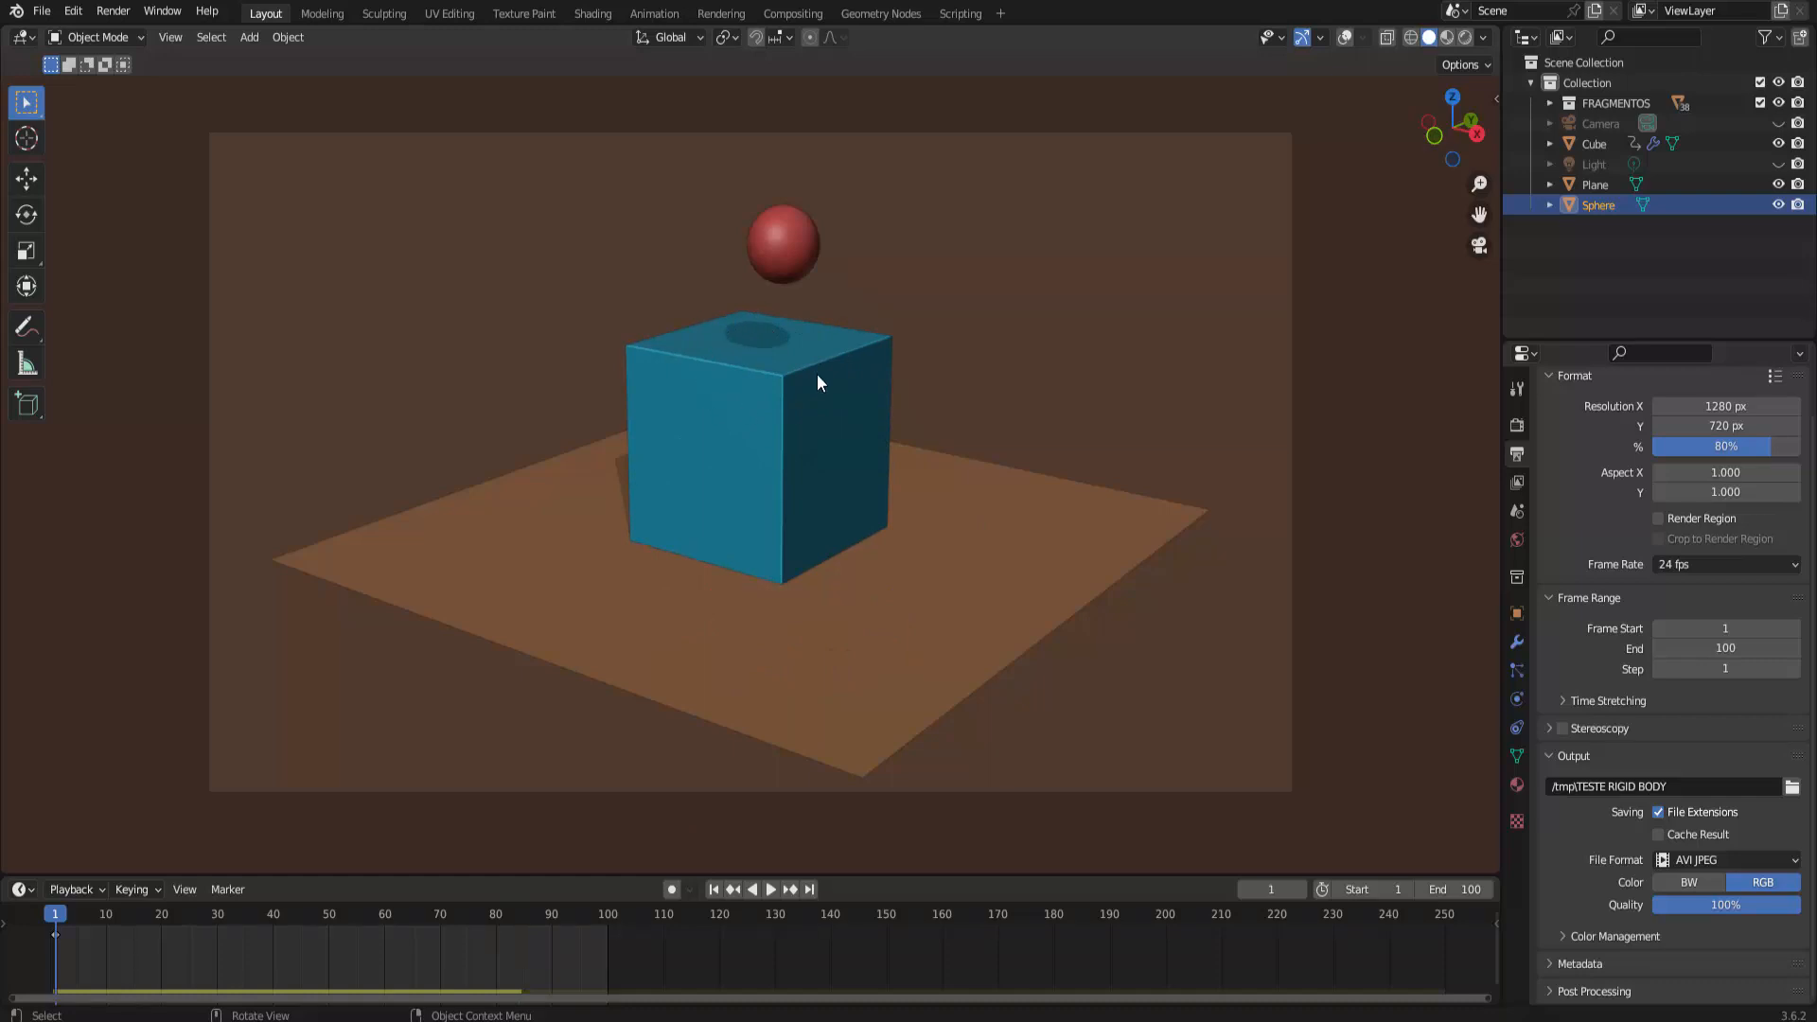
Render the animation from the viewport and close the render window
{"action": "left_click", "coordinate": [170, 37]}
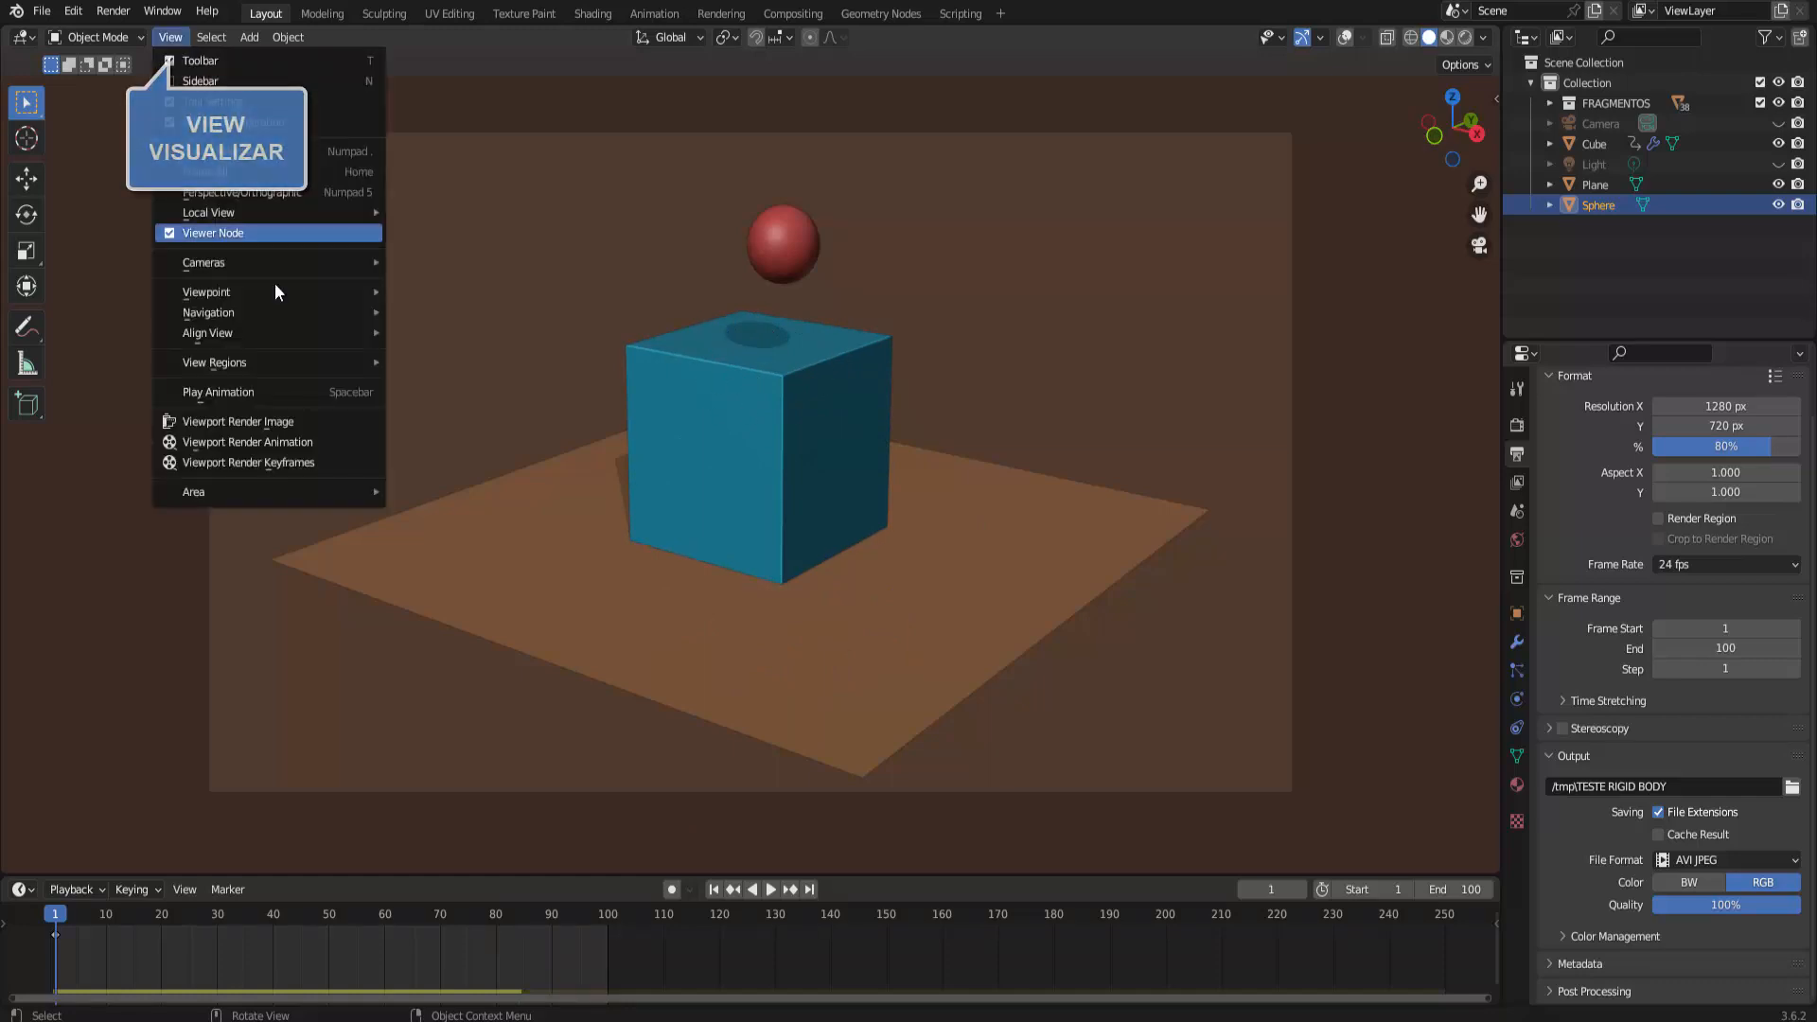
{"action": "left_click", "coordinate": [266, 445]}
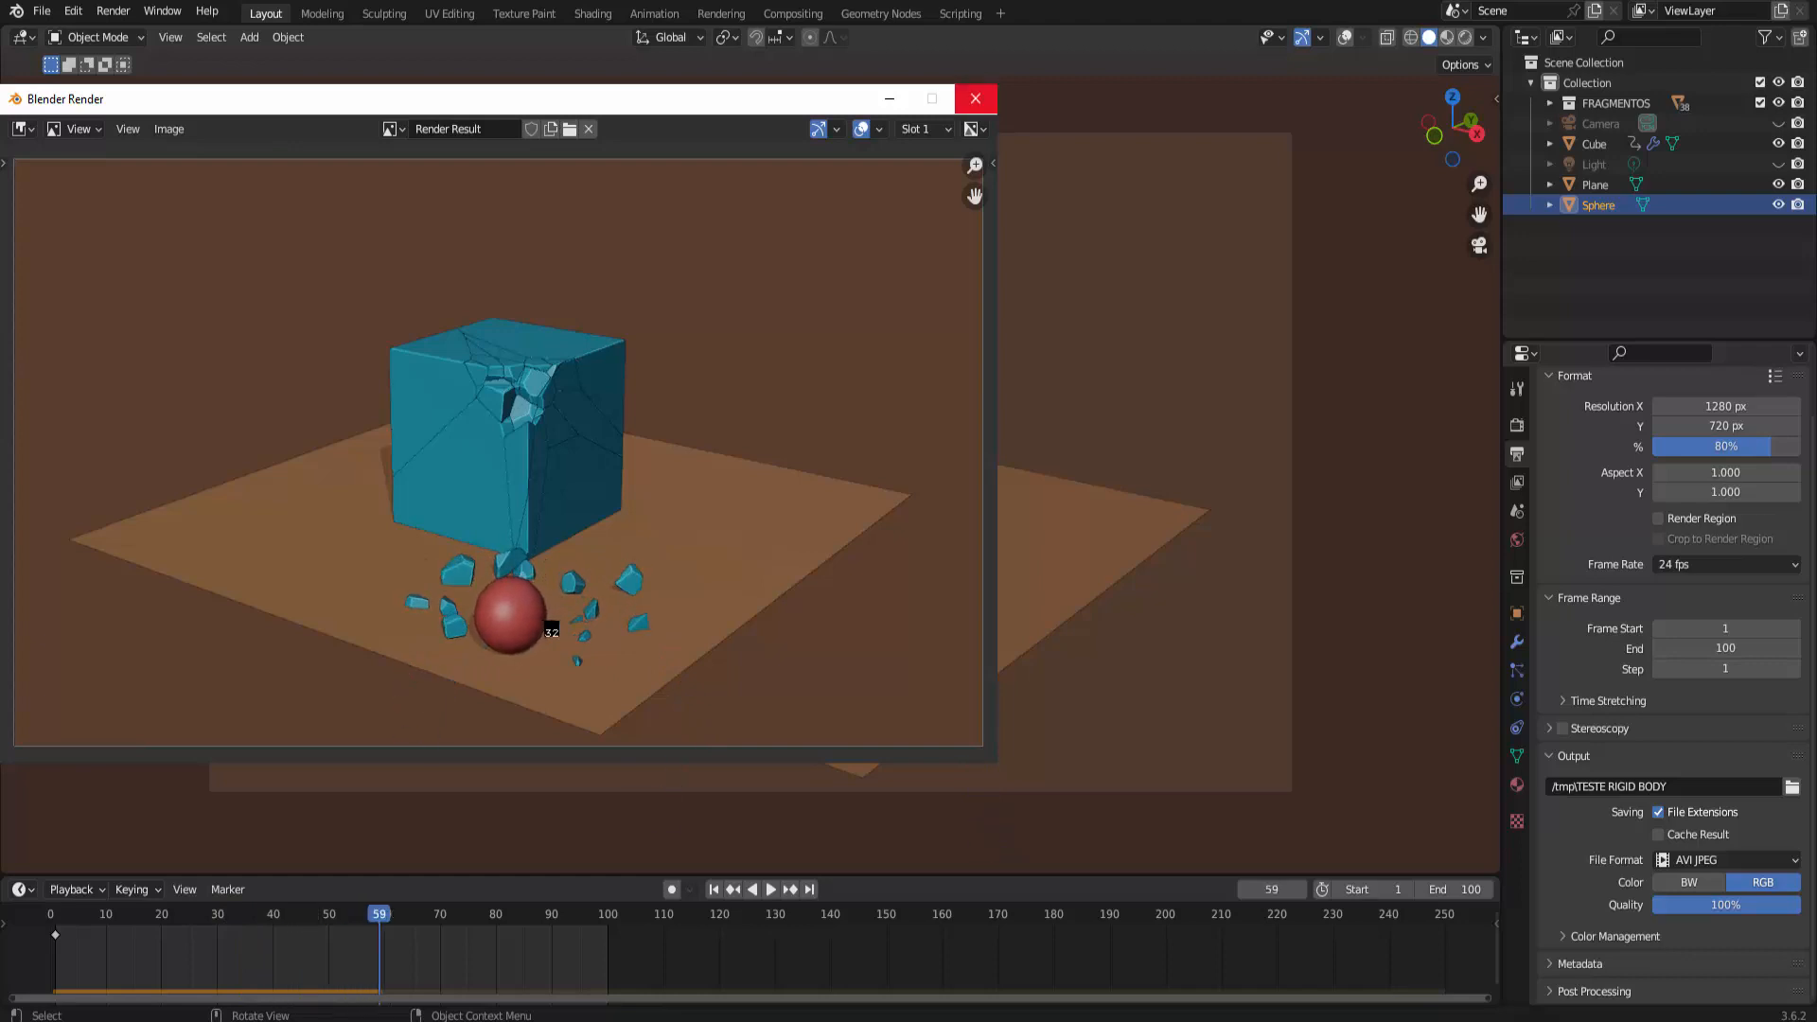
{"action": "left_click", "coordinate": [976, 98]}
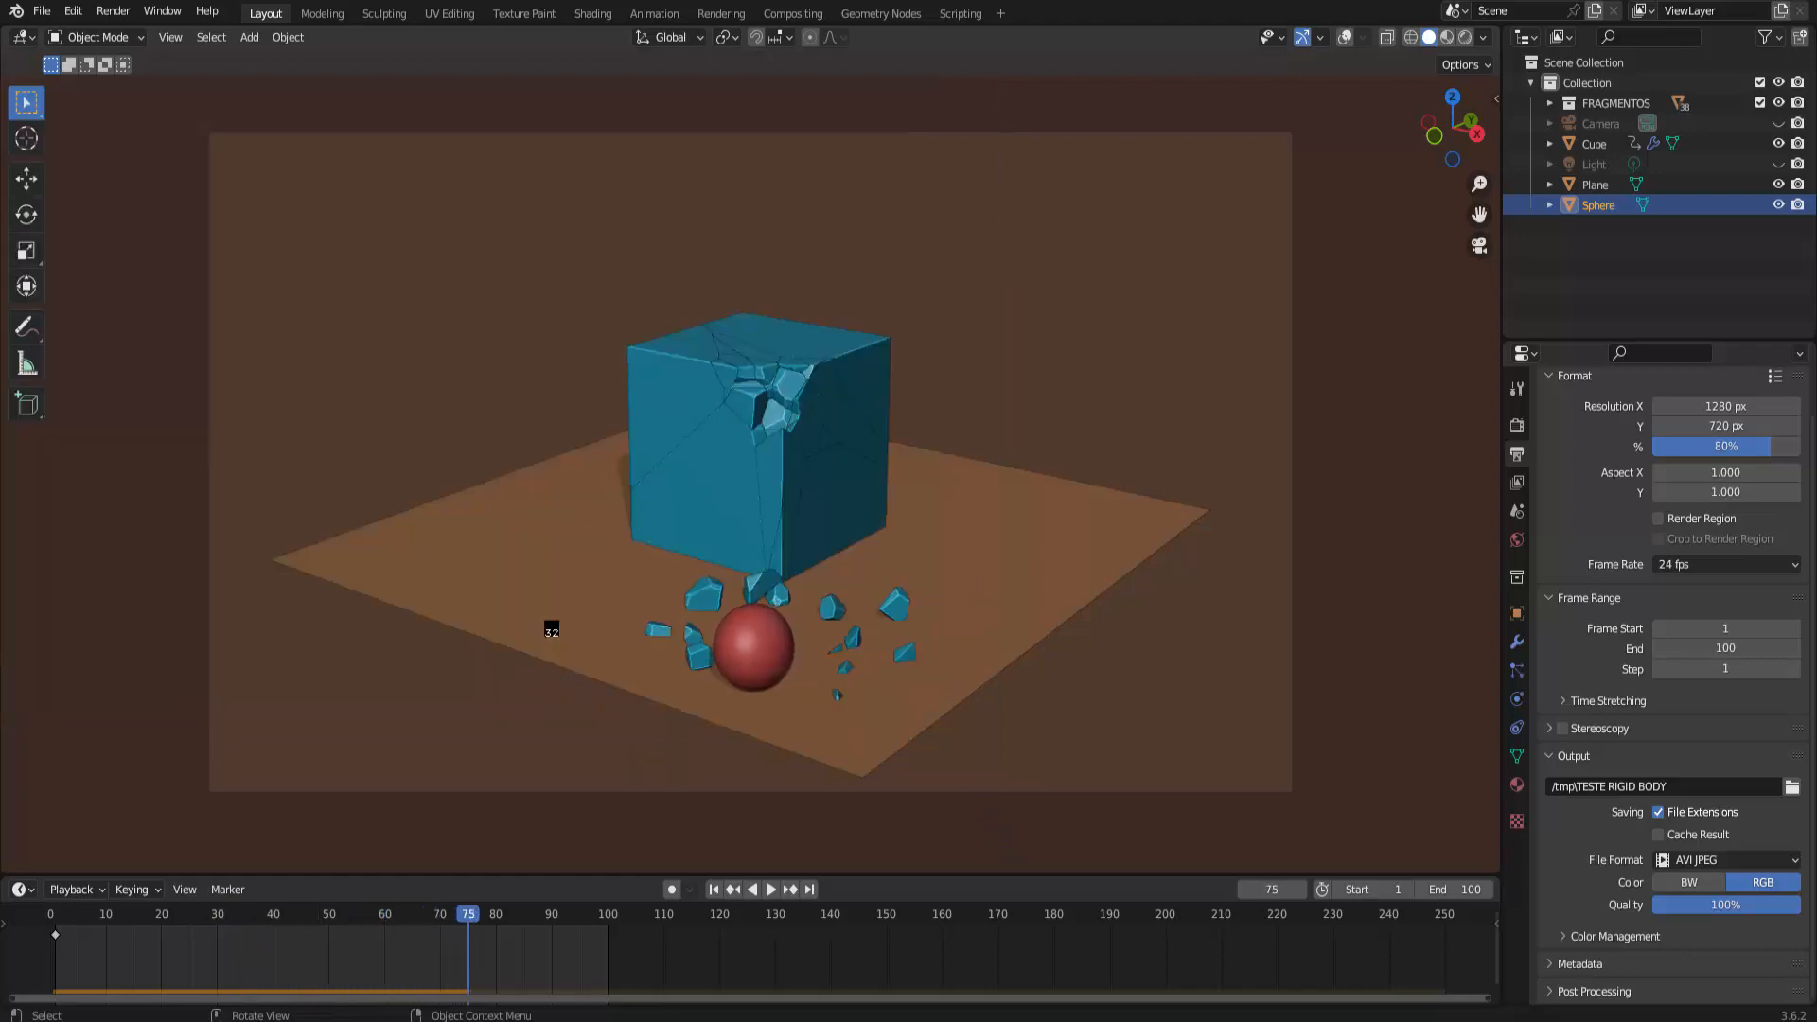
{"action": "key", "text": "alt+Tab"}
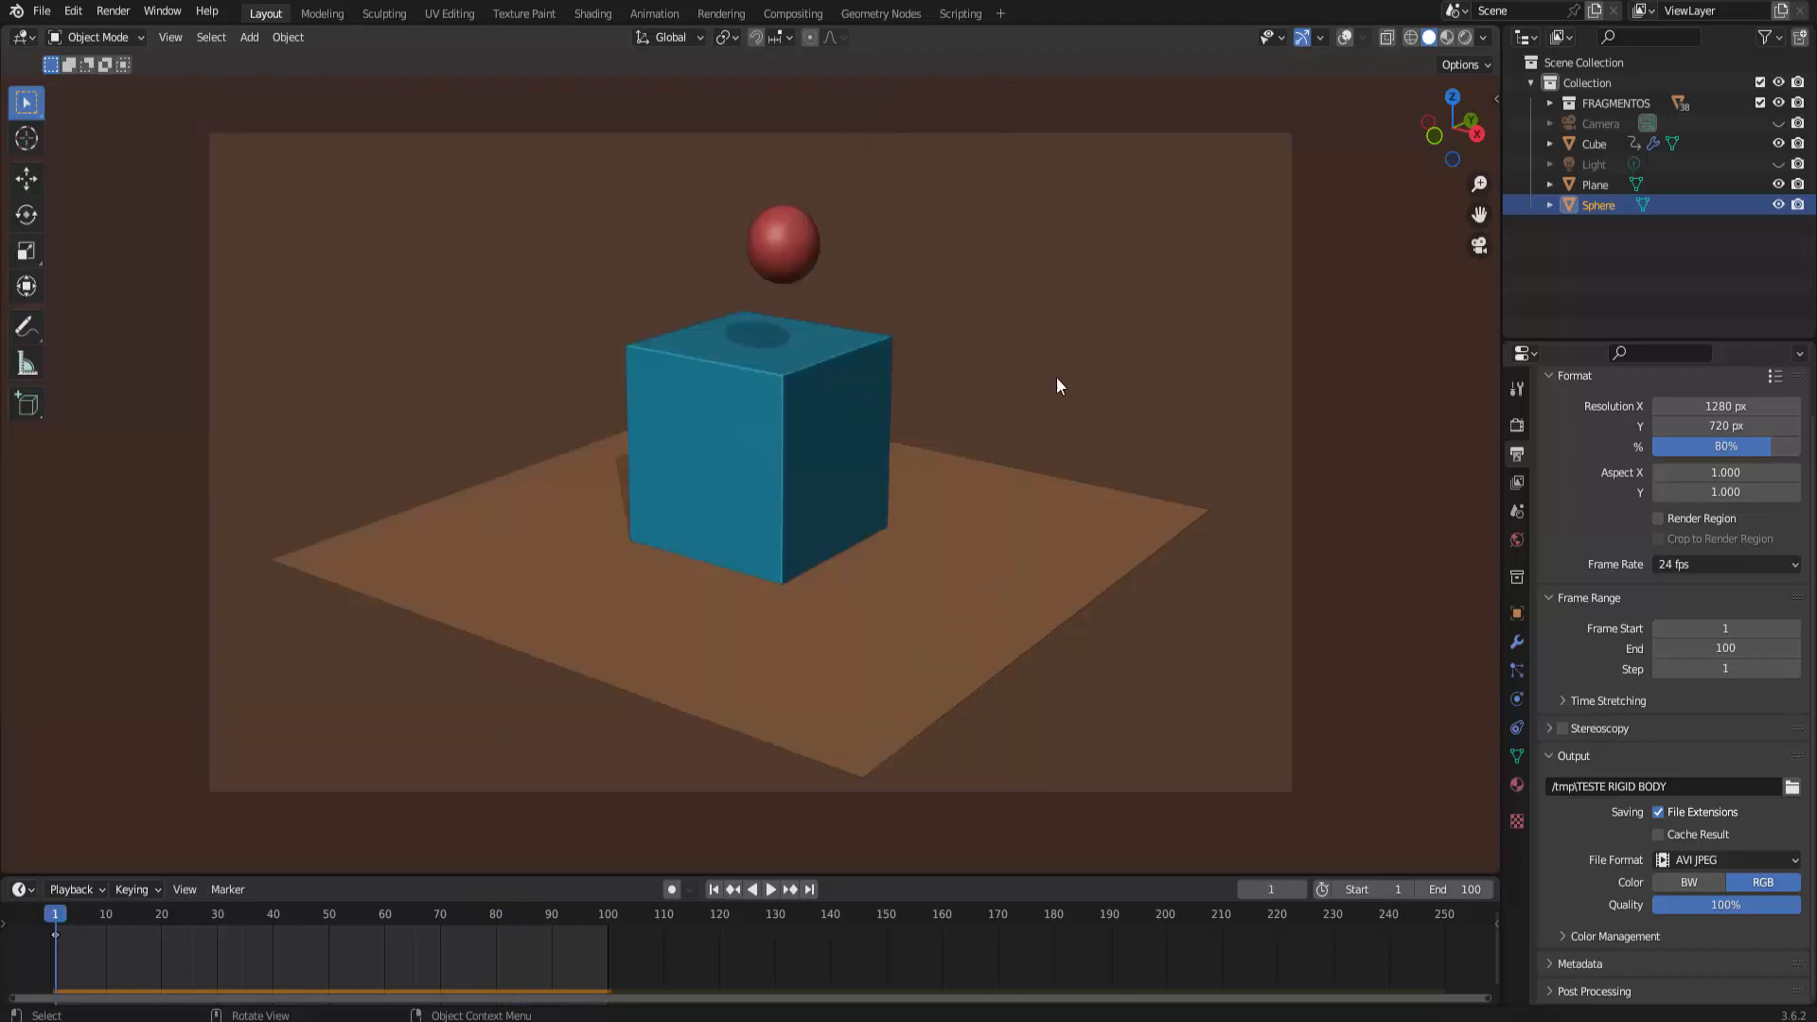
Play back the rendered animation and close the player
{"action": "left_click", "coordinate": [127, 19]}
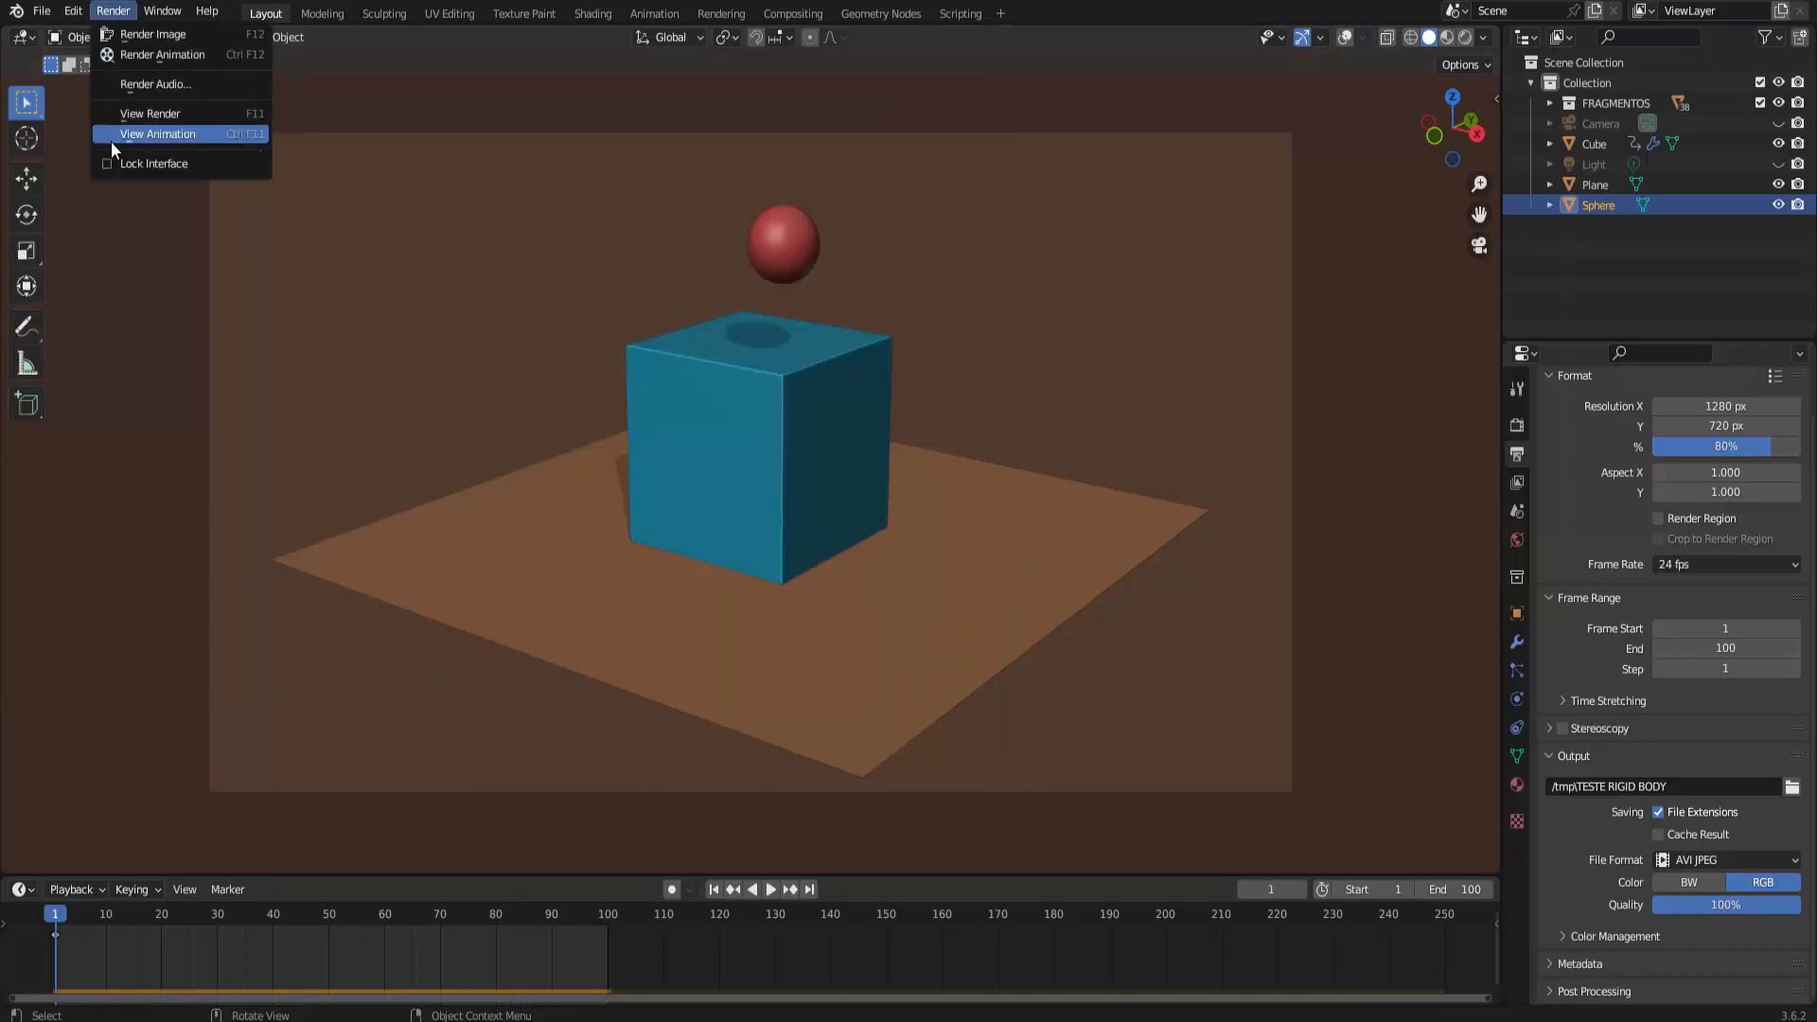
{"action": "left_click", "coordinate": [168, 135]}
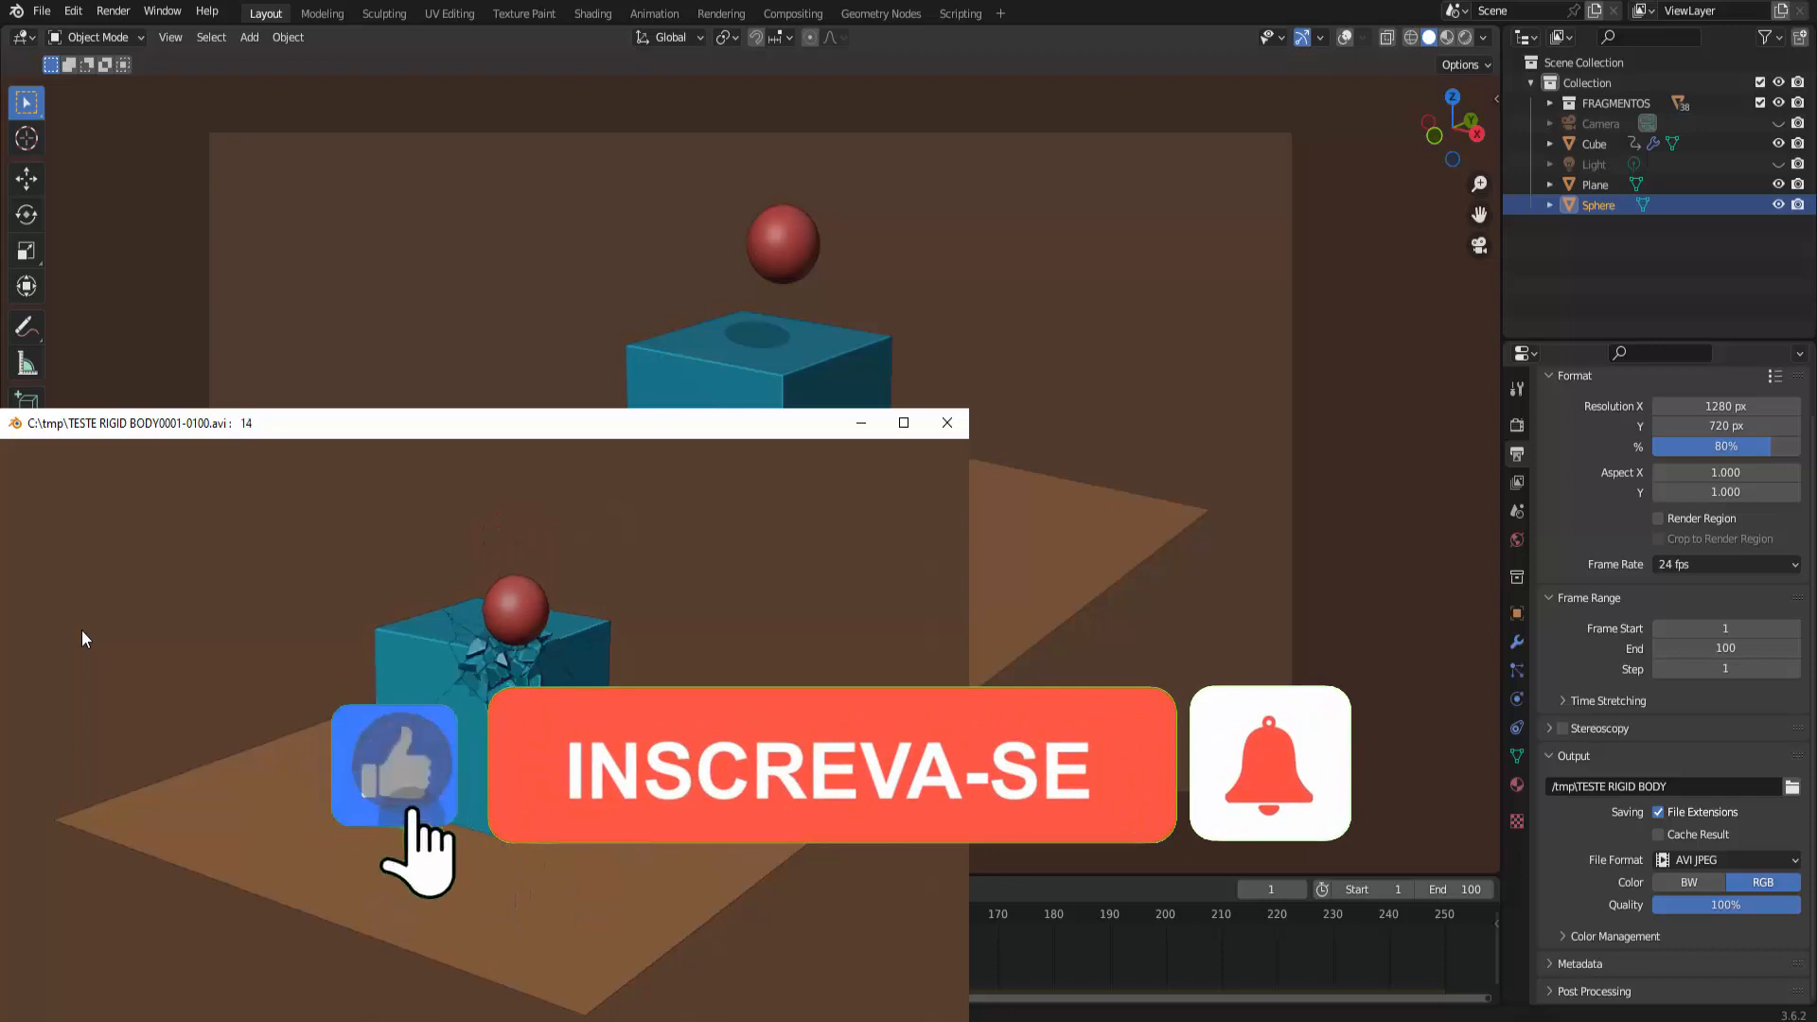
{"action": "left_click", "coordinate": [946, 424]}
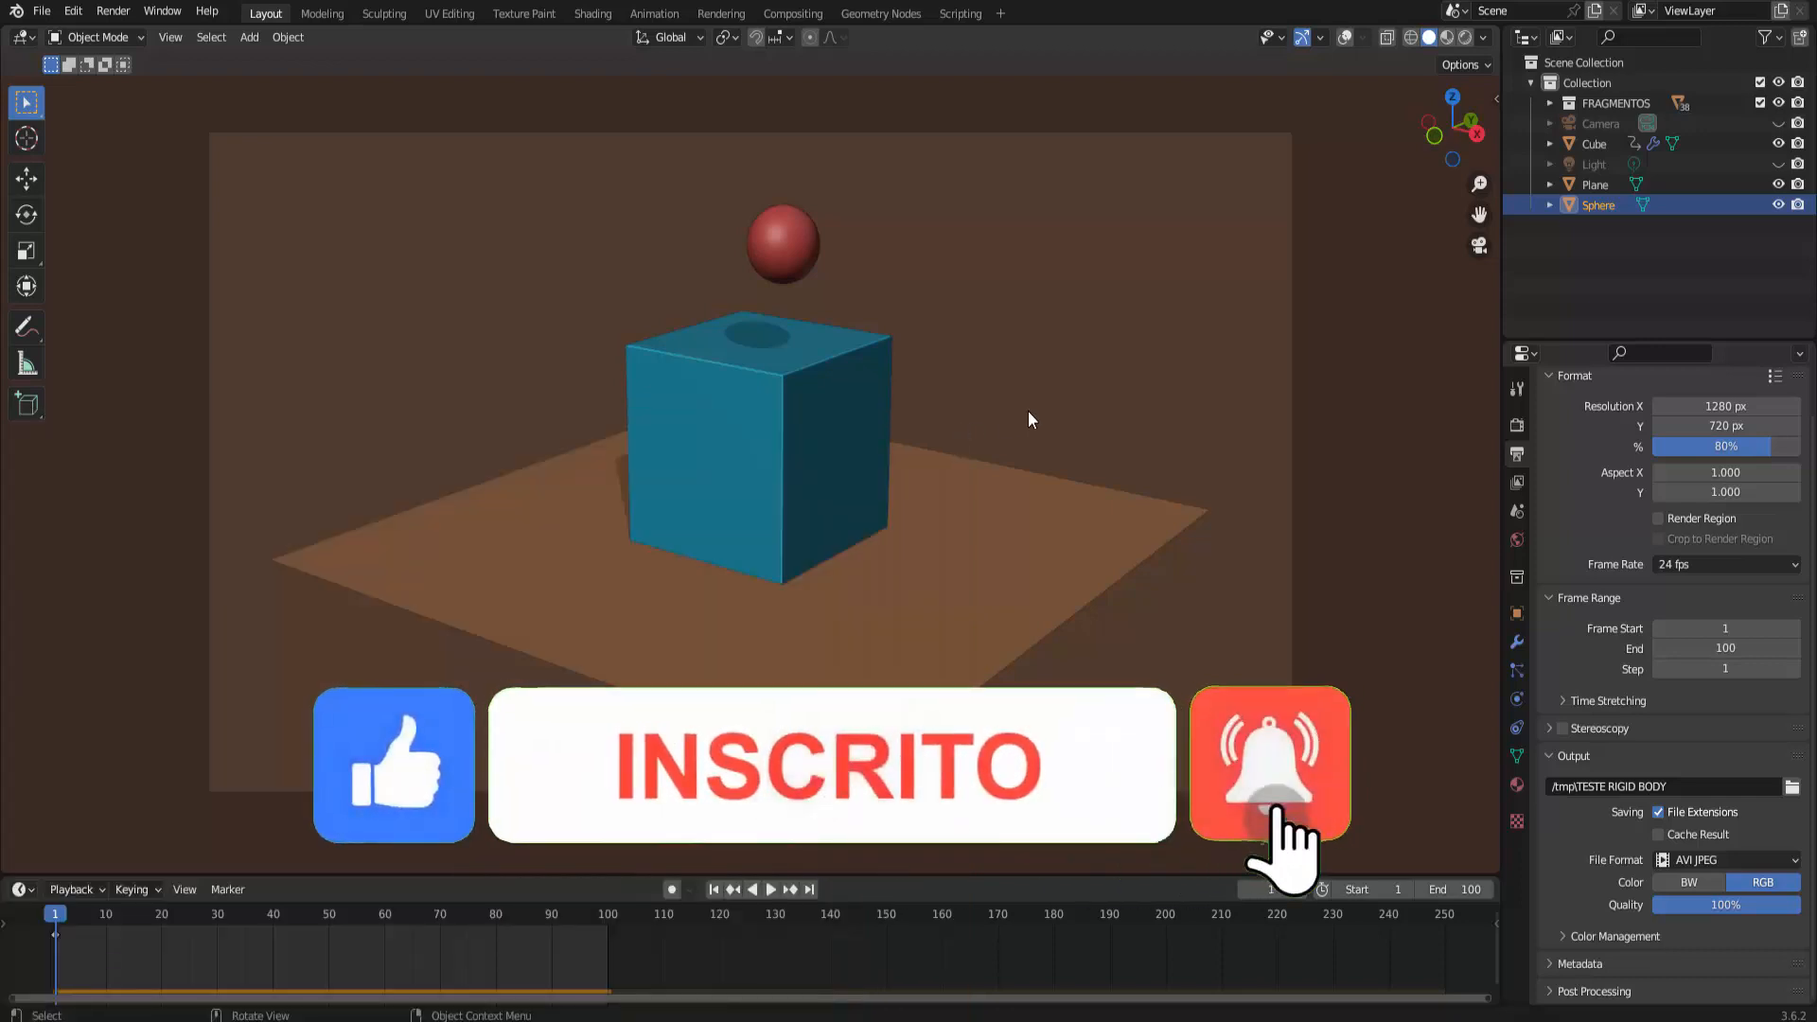